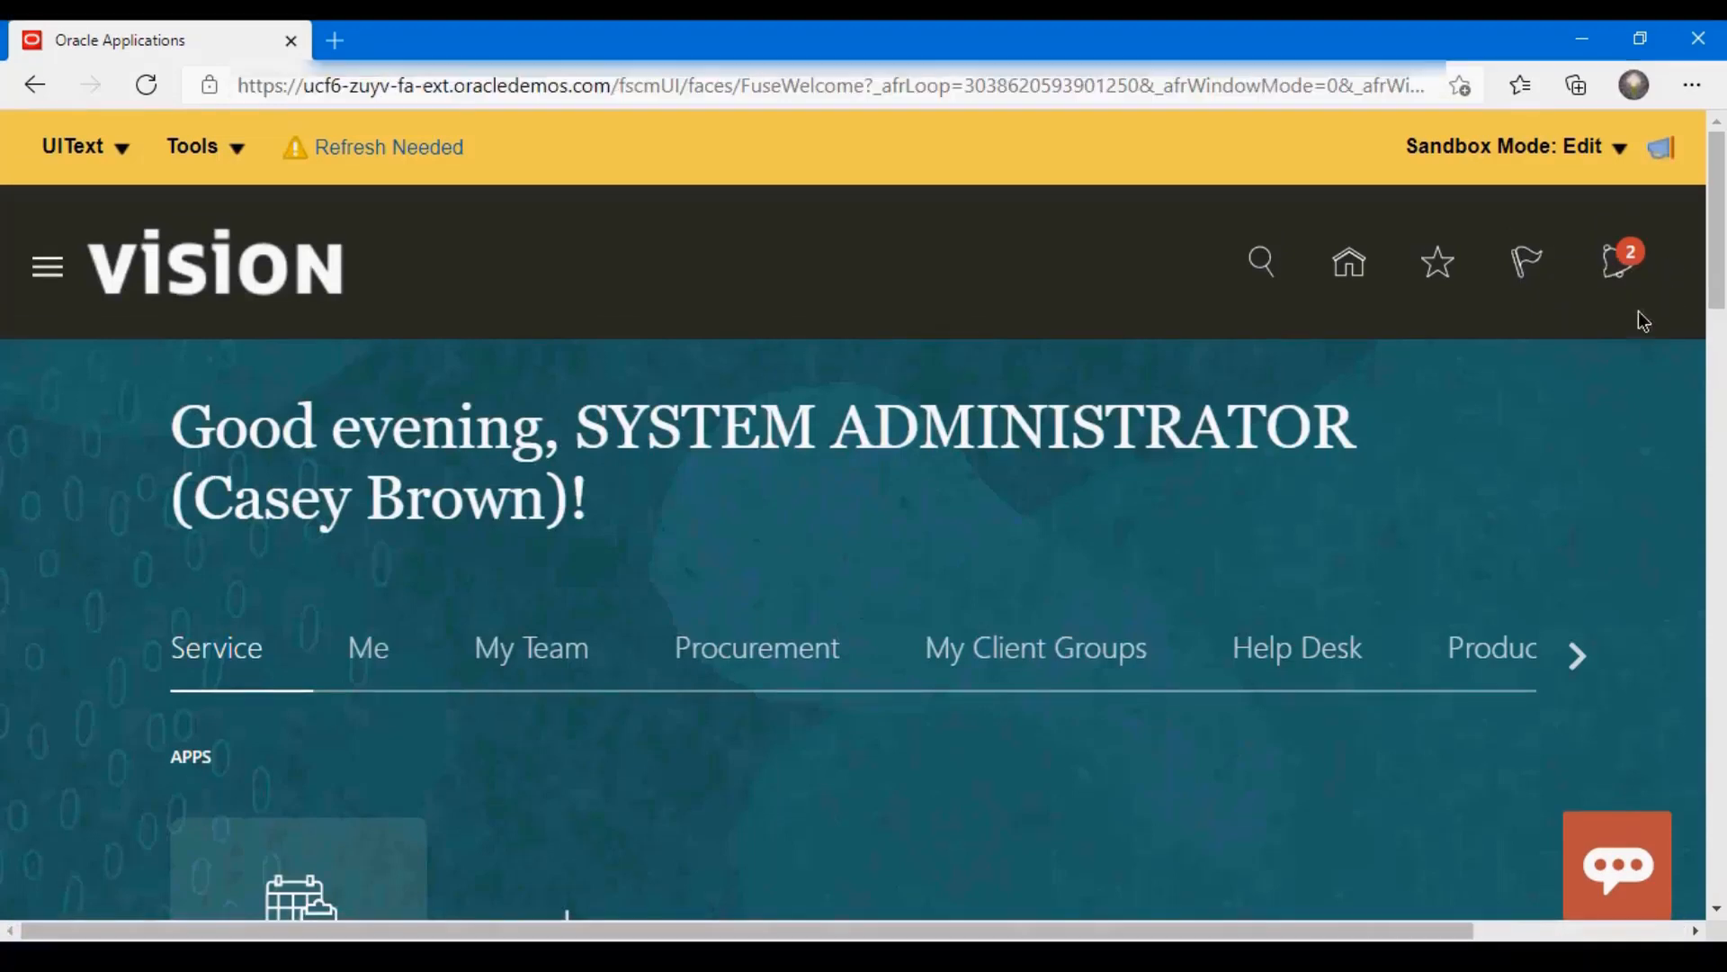
Open the Setup and Maintenance work area for the signed-in administrator
scroll(1601, 371, down, 1)
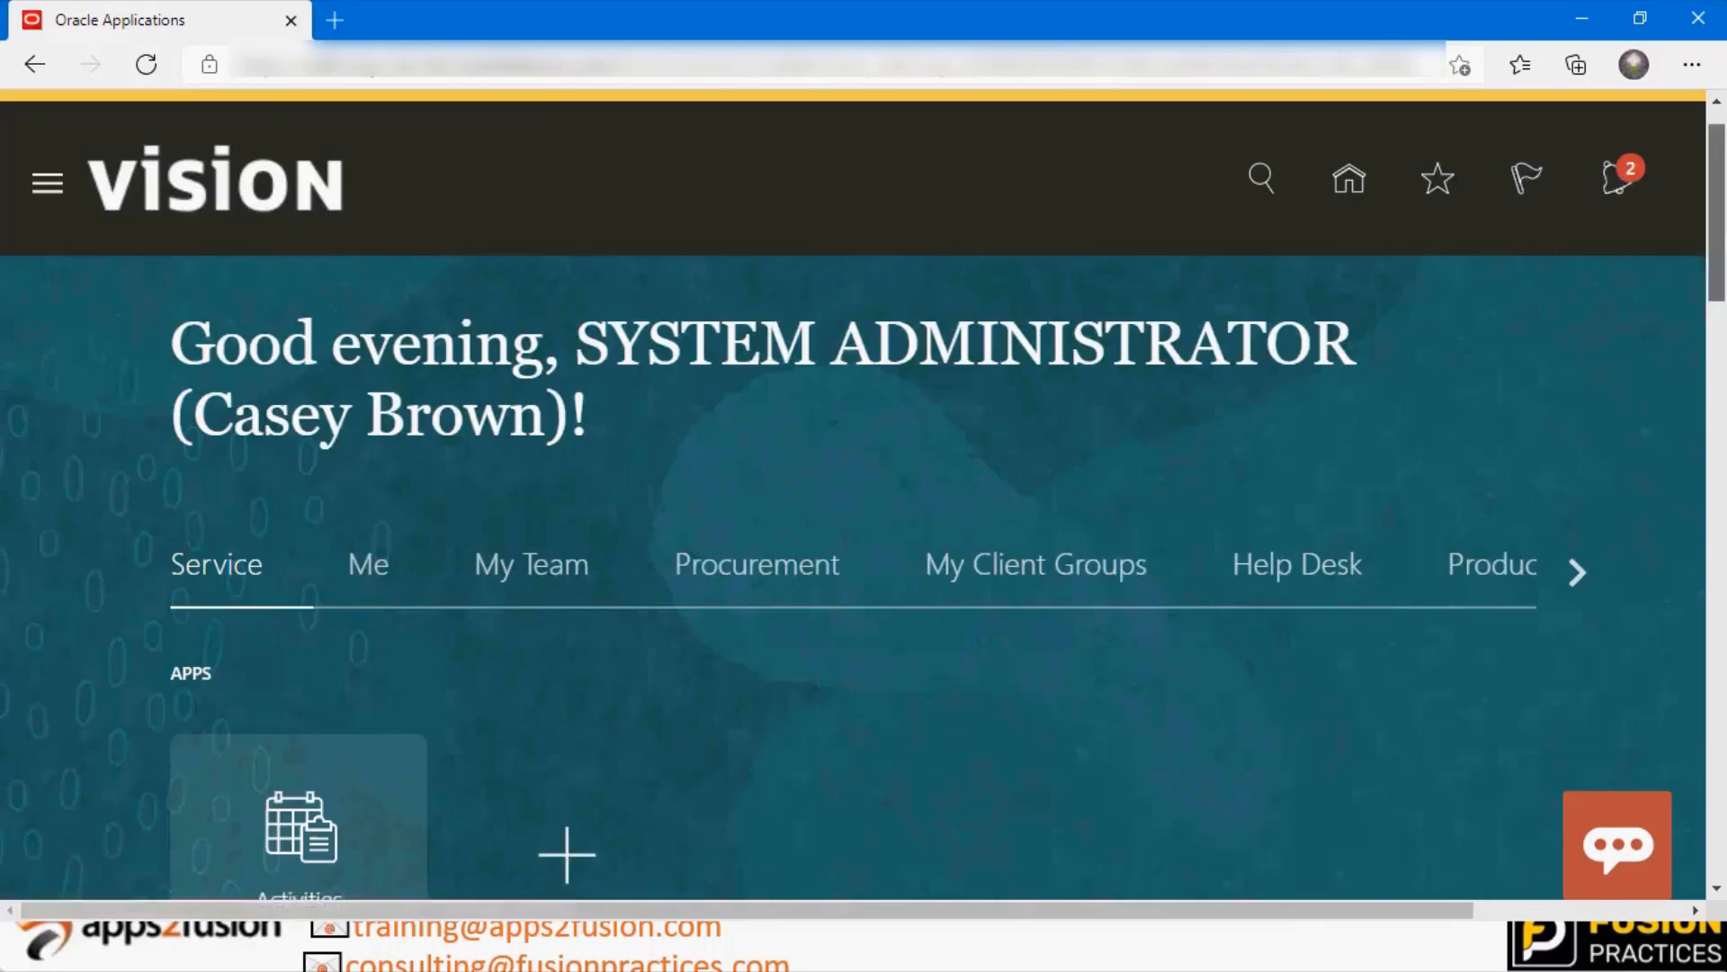
scroll(100, 144, up, 1)
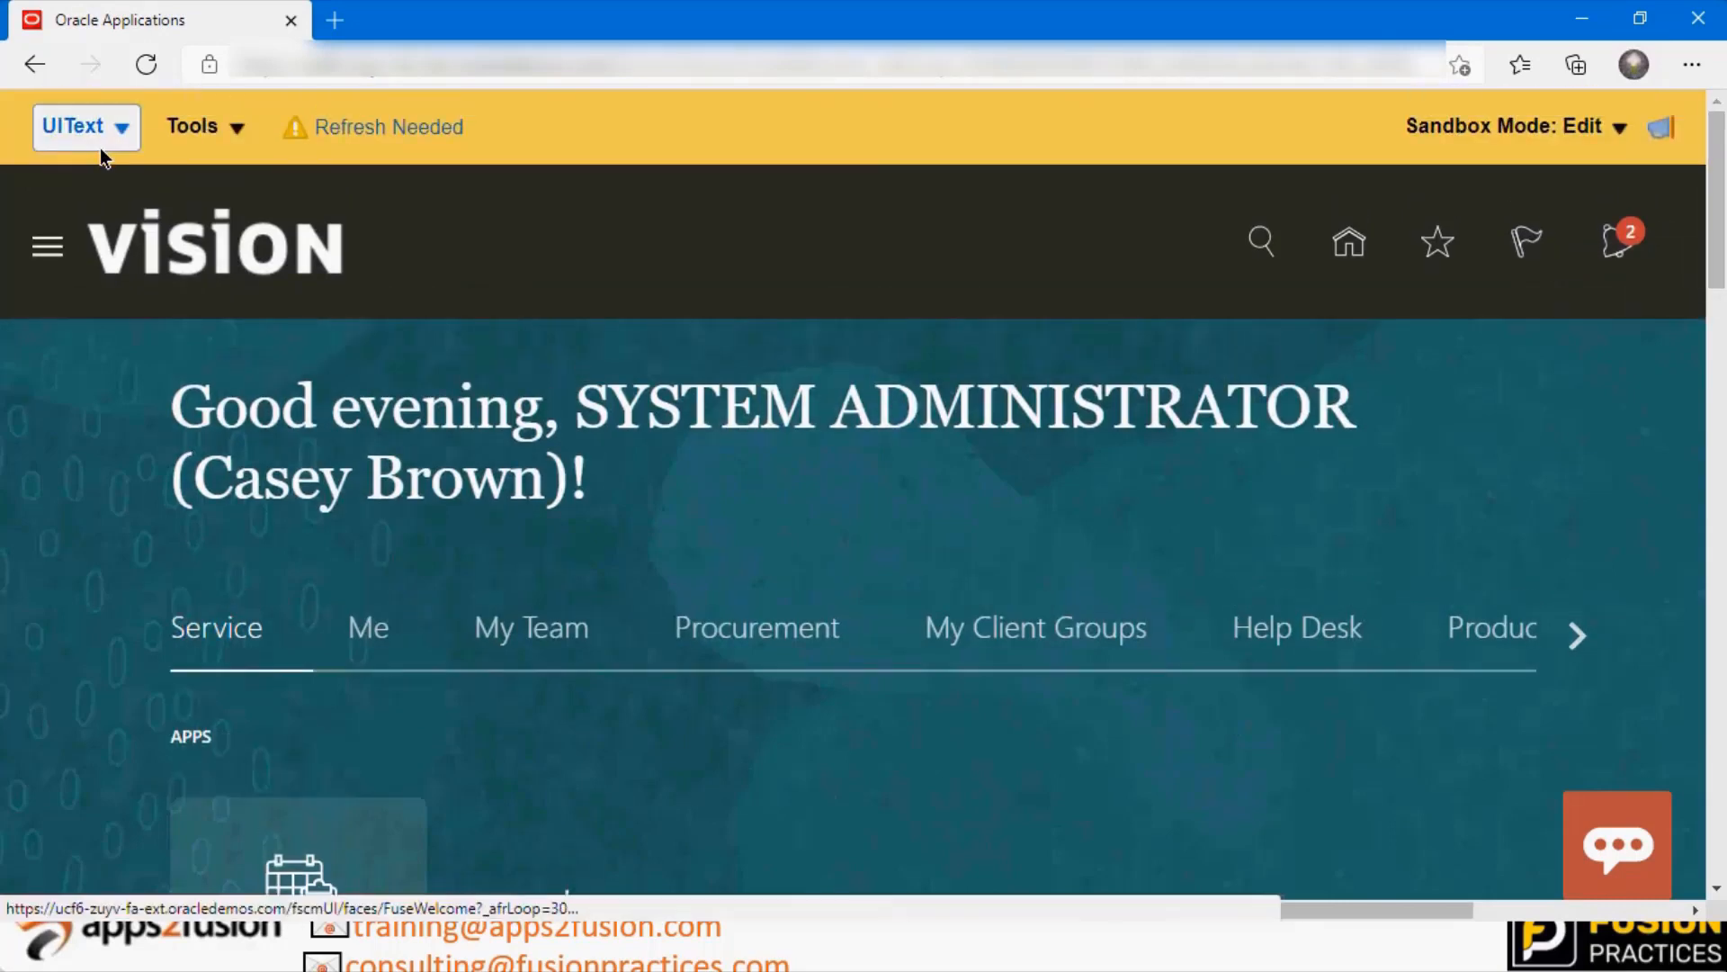
key(ctrl+minus)
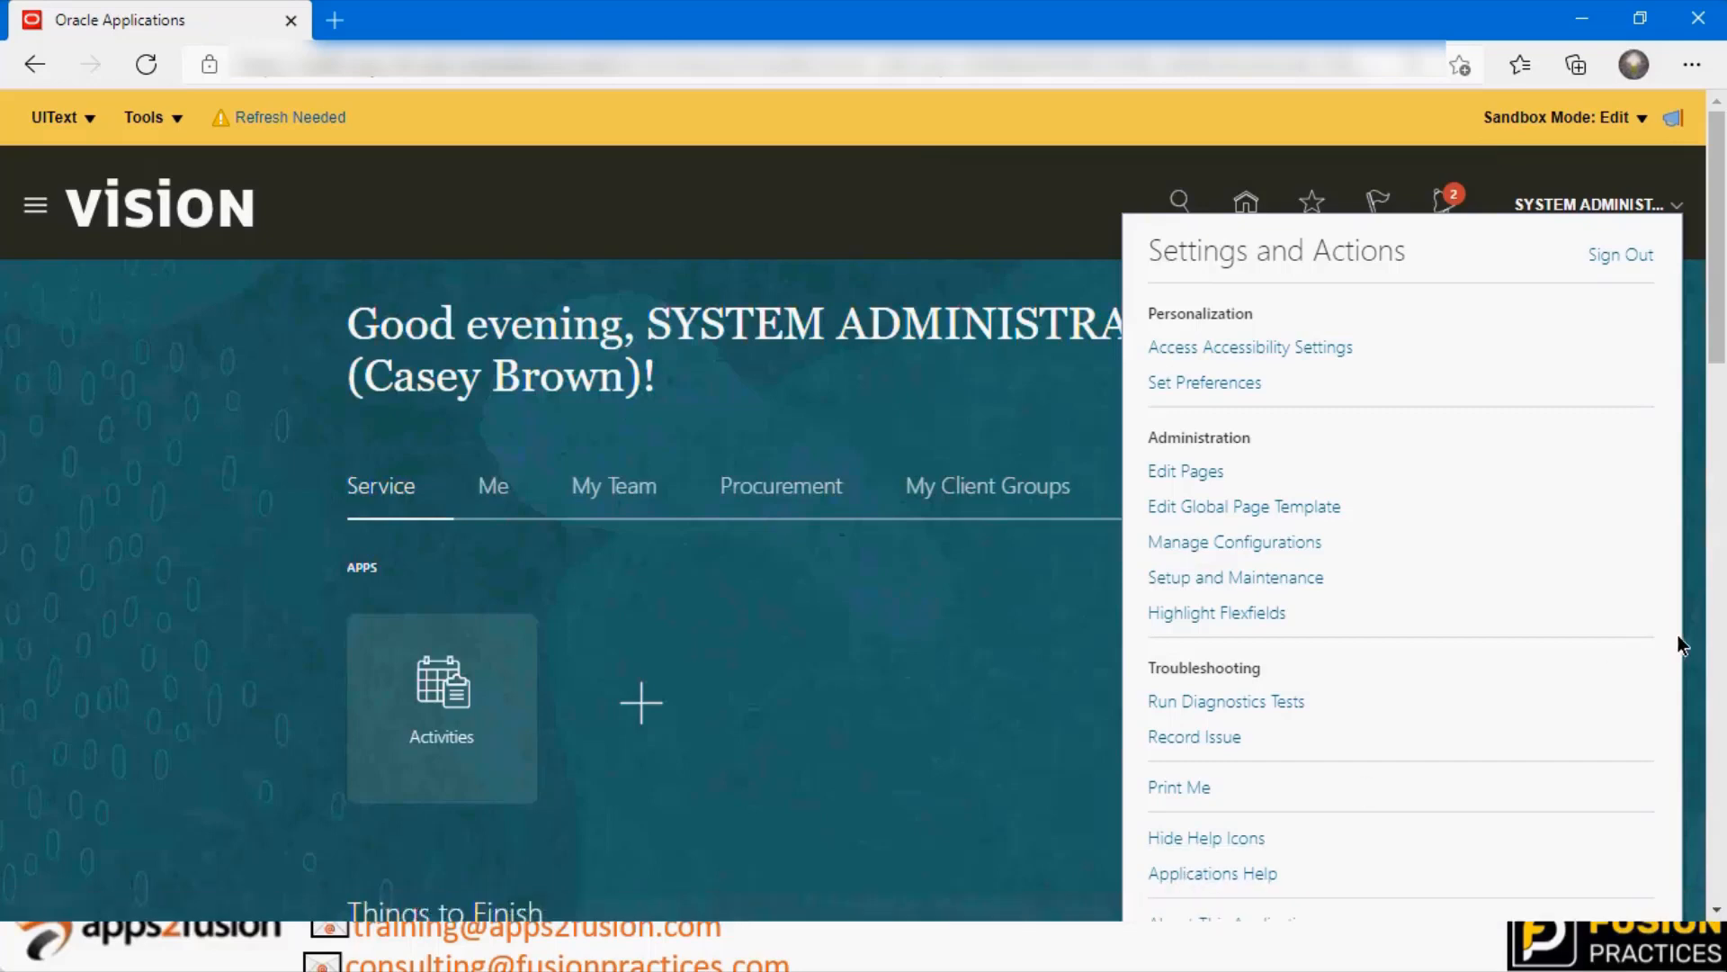
drag(1718, 346, 1719, 376)
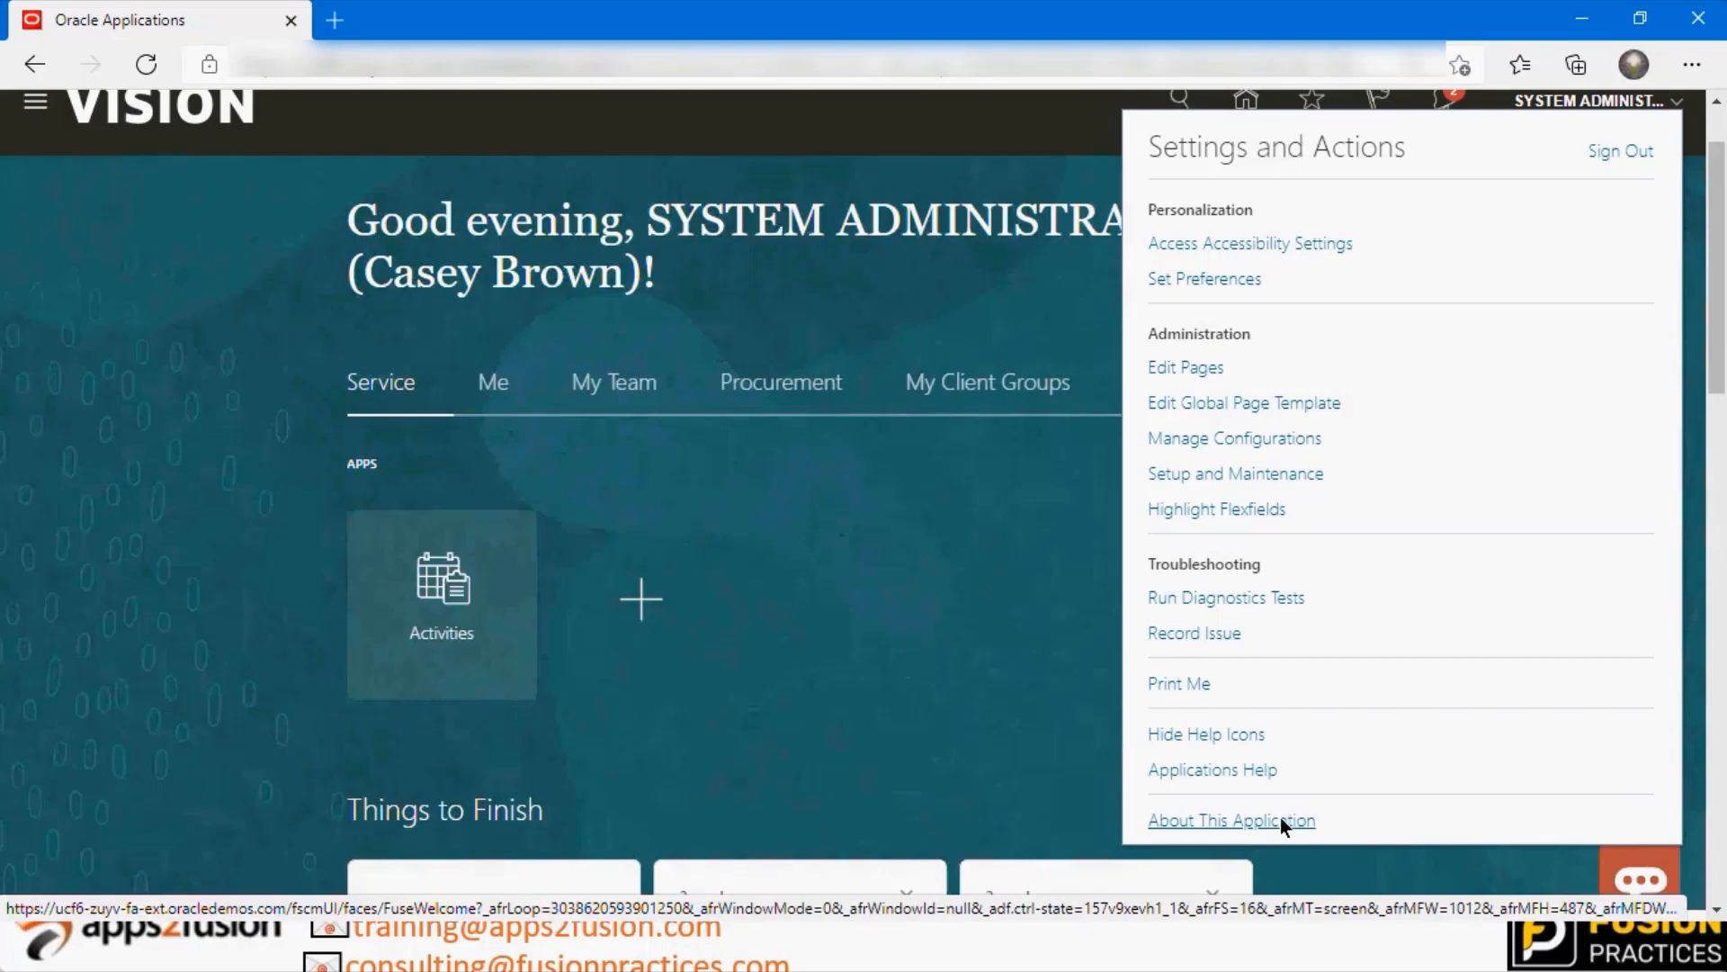
click(1218, 471)
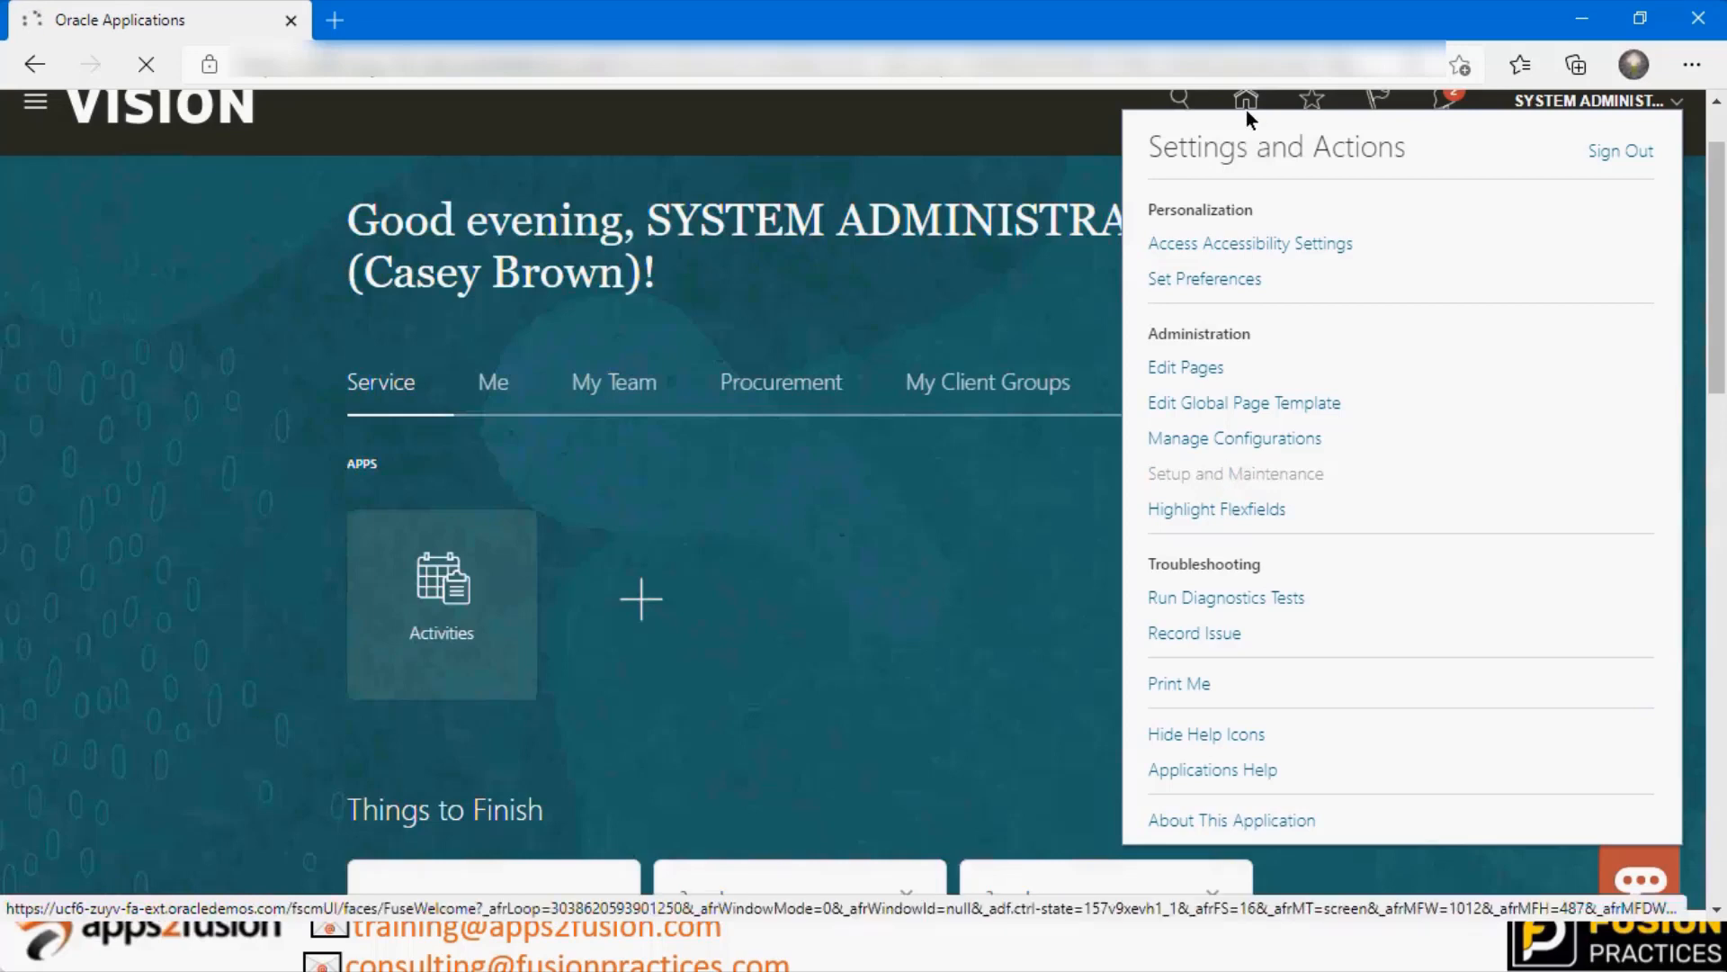
click(1640, 18)
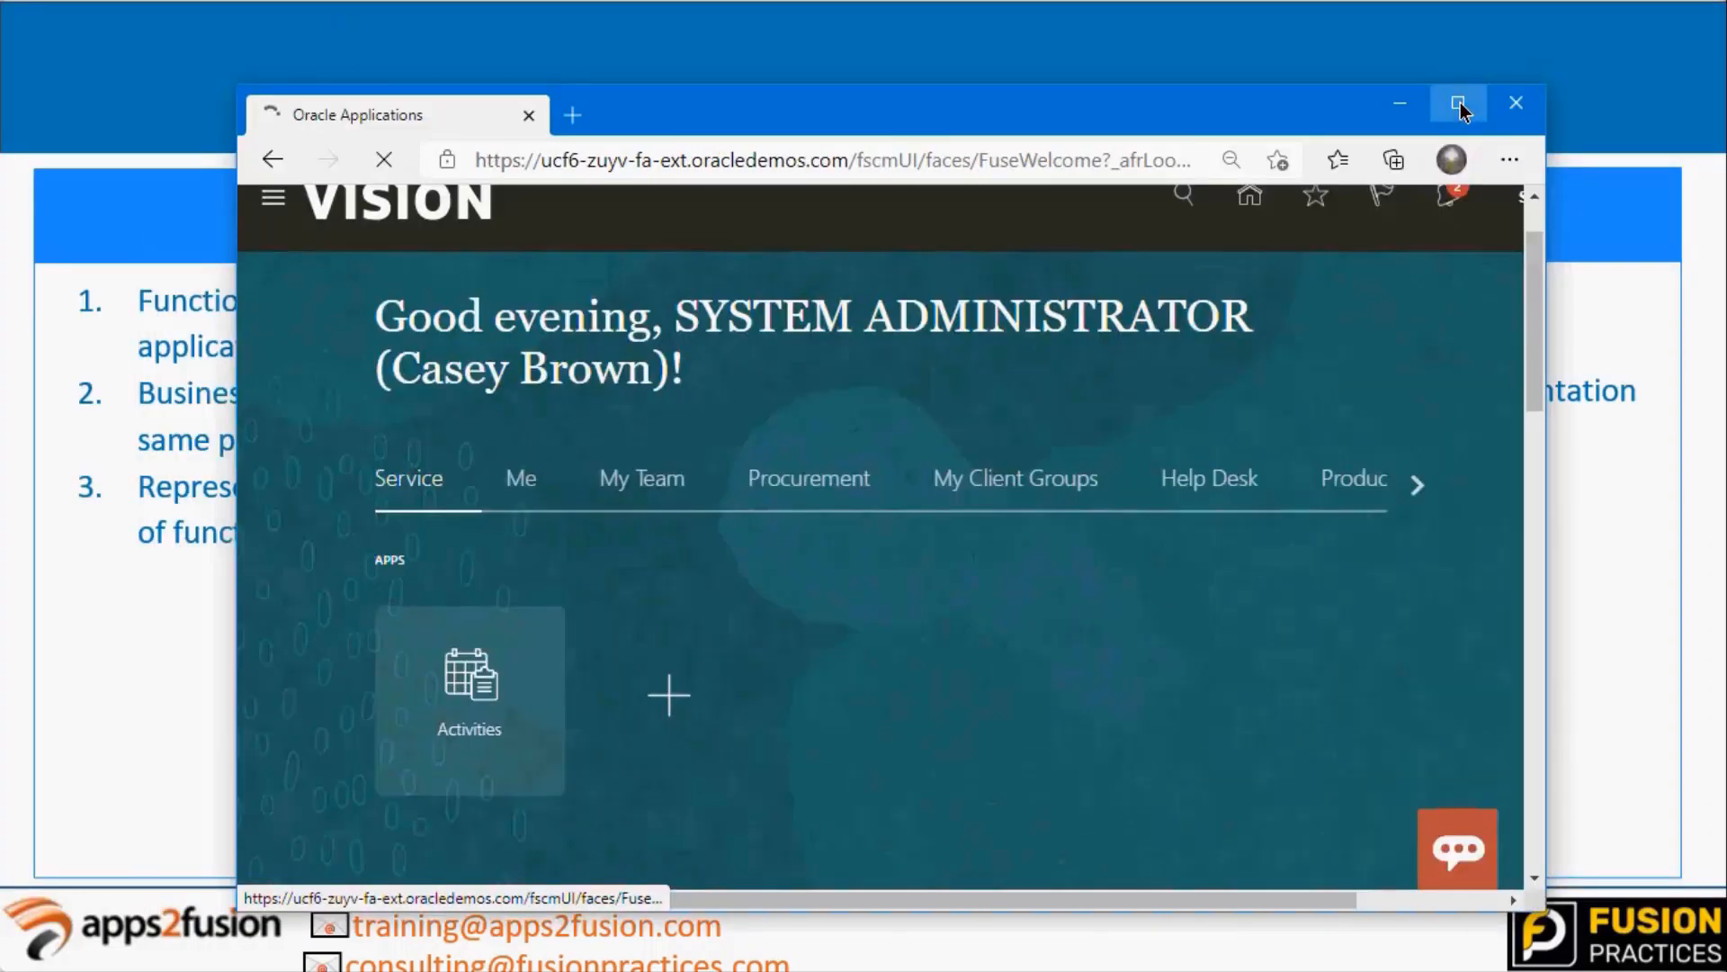
click(1458, 105)
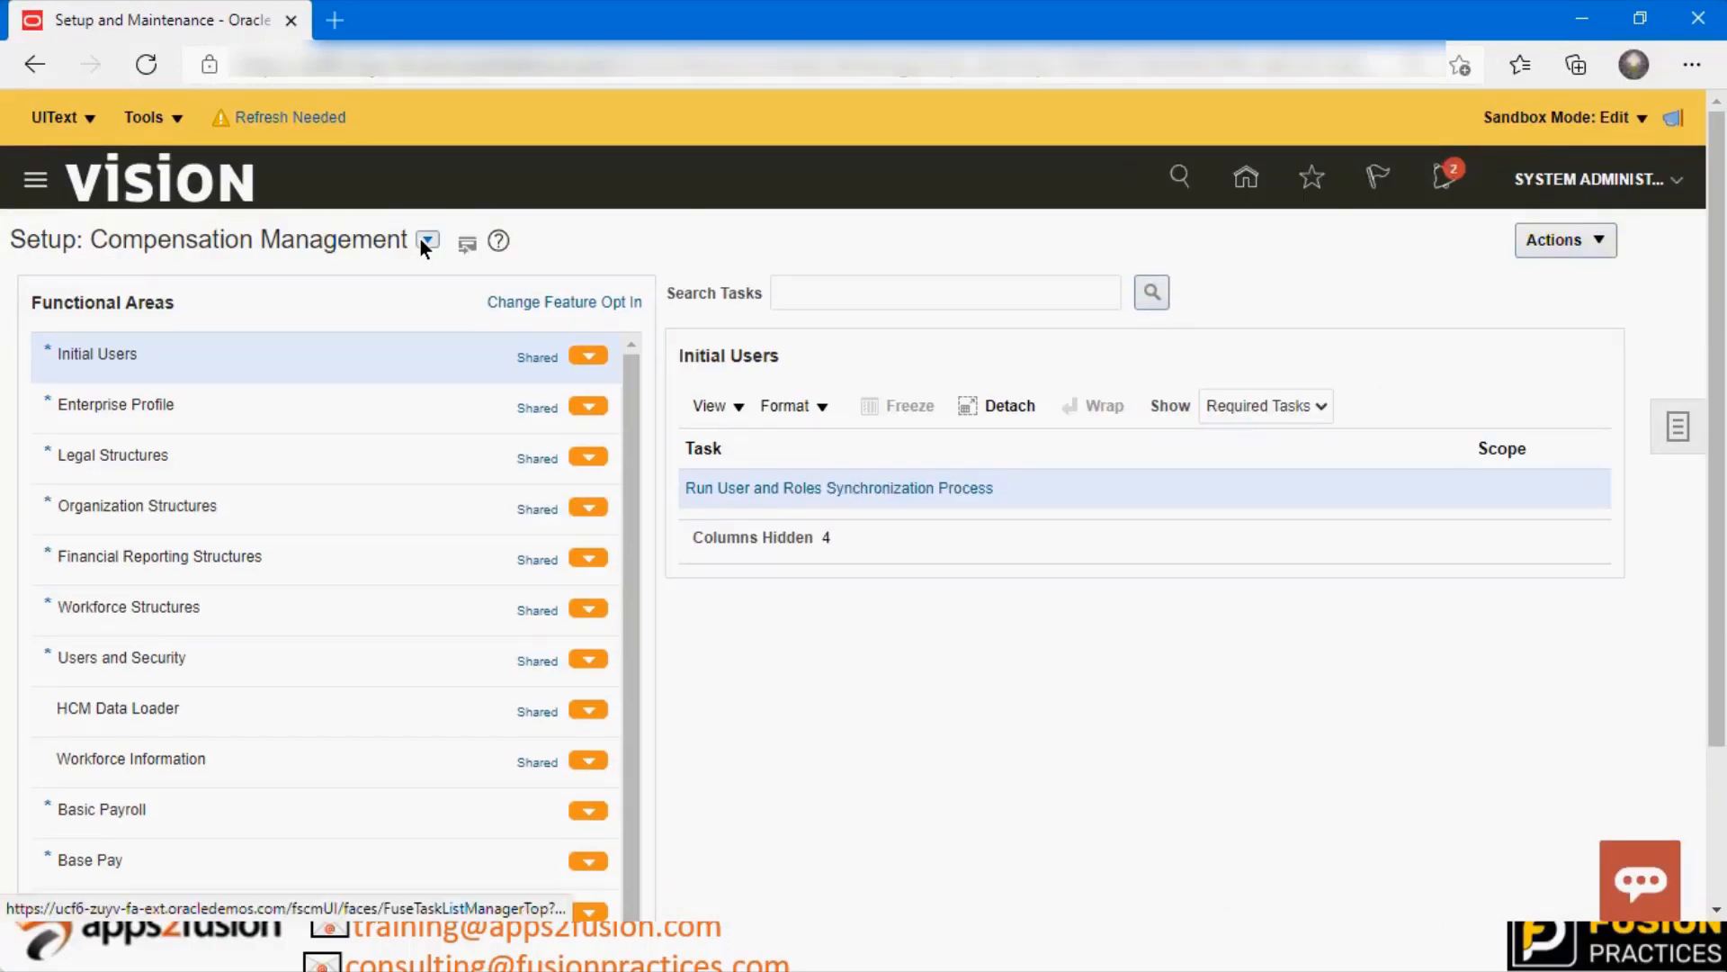
Switch the setup offering to Project Financial Management
click(419, 238)
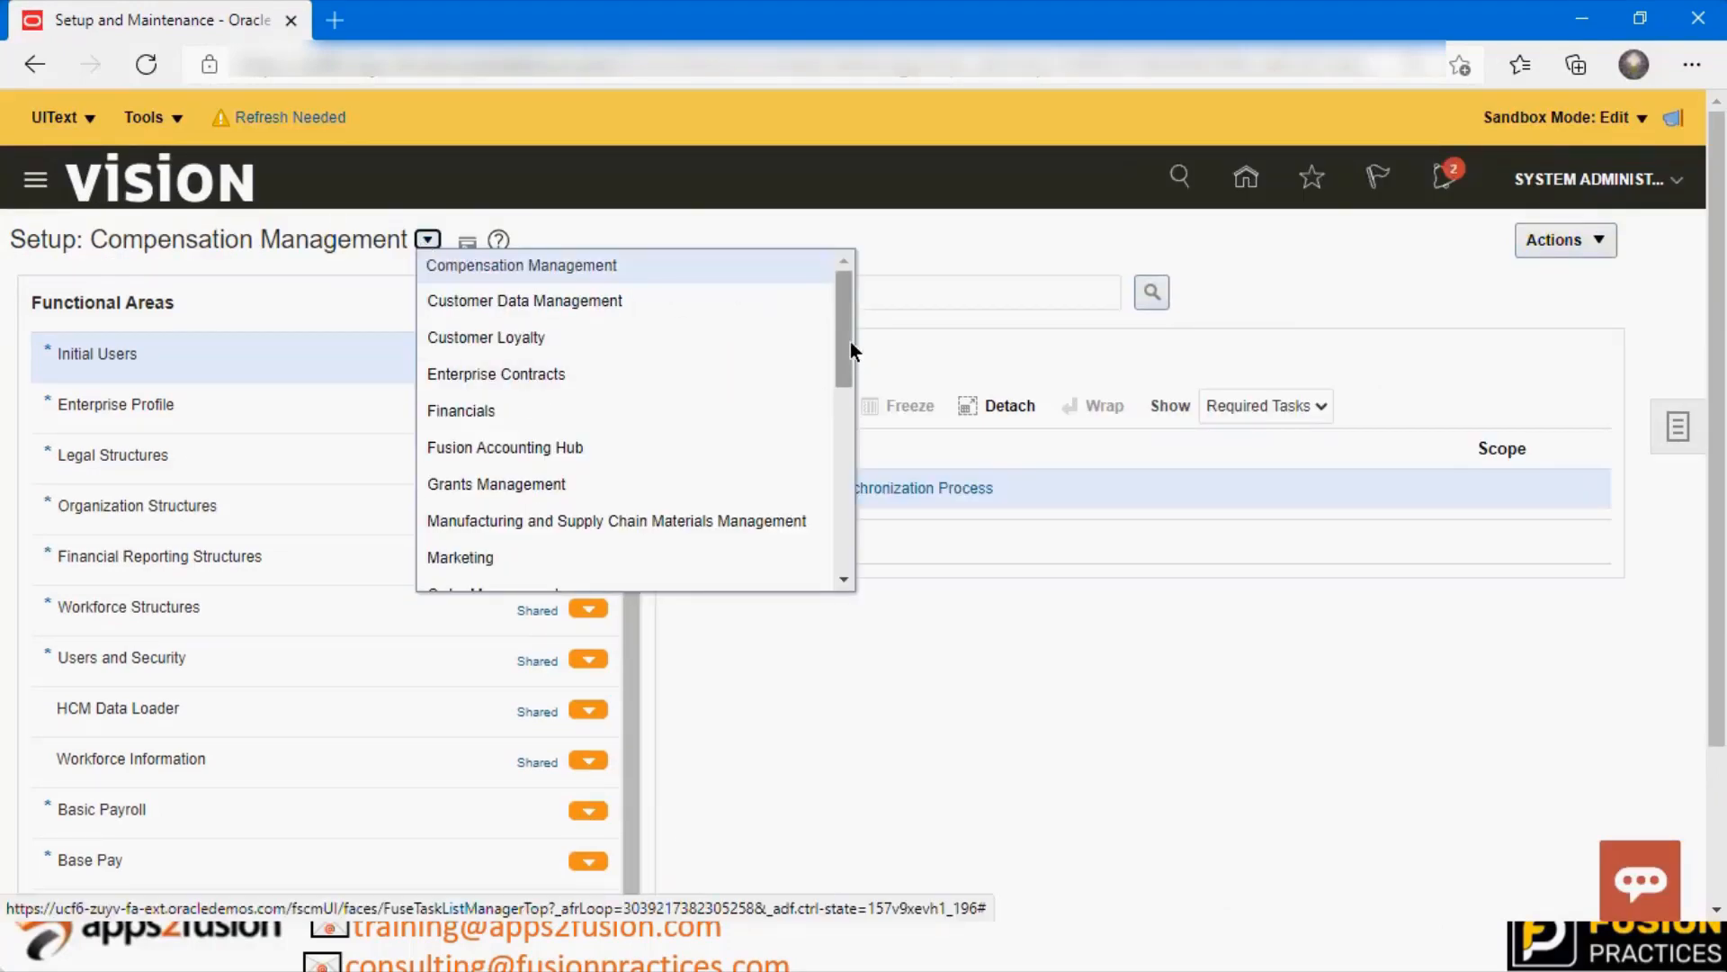
drag(850, 342, 840, 489)
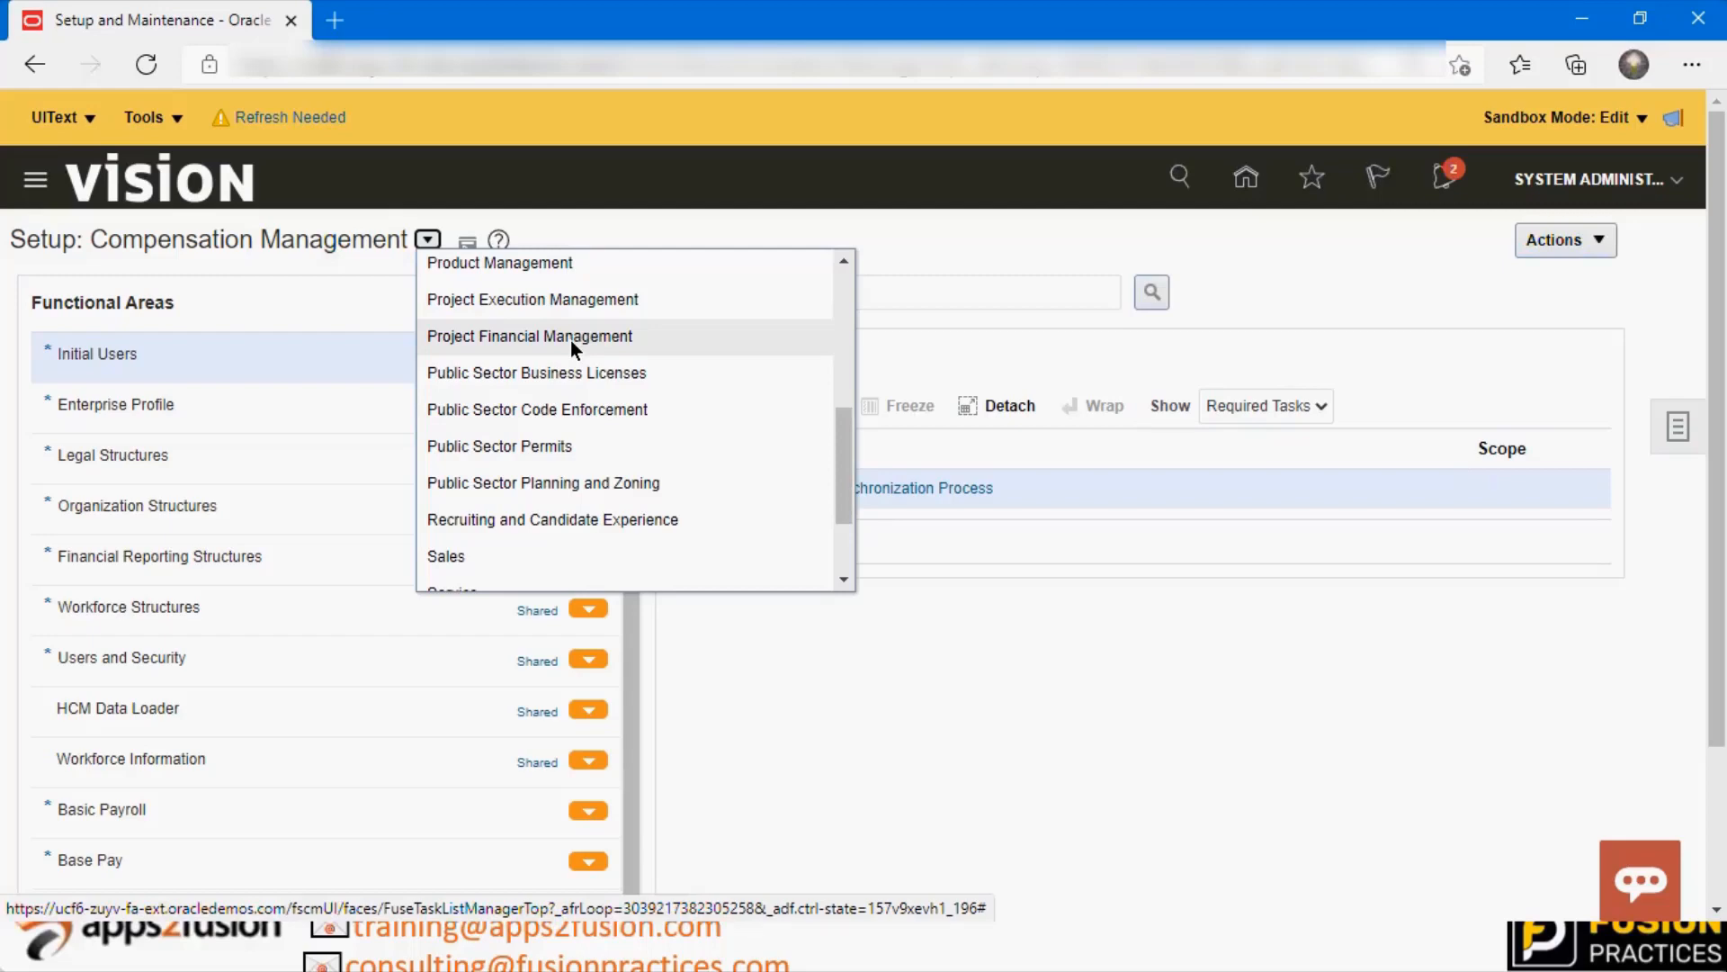
click(608, 337)
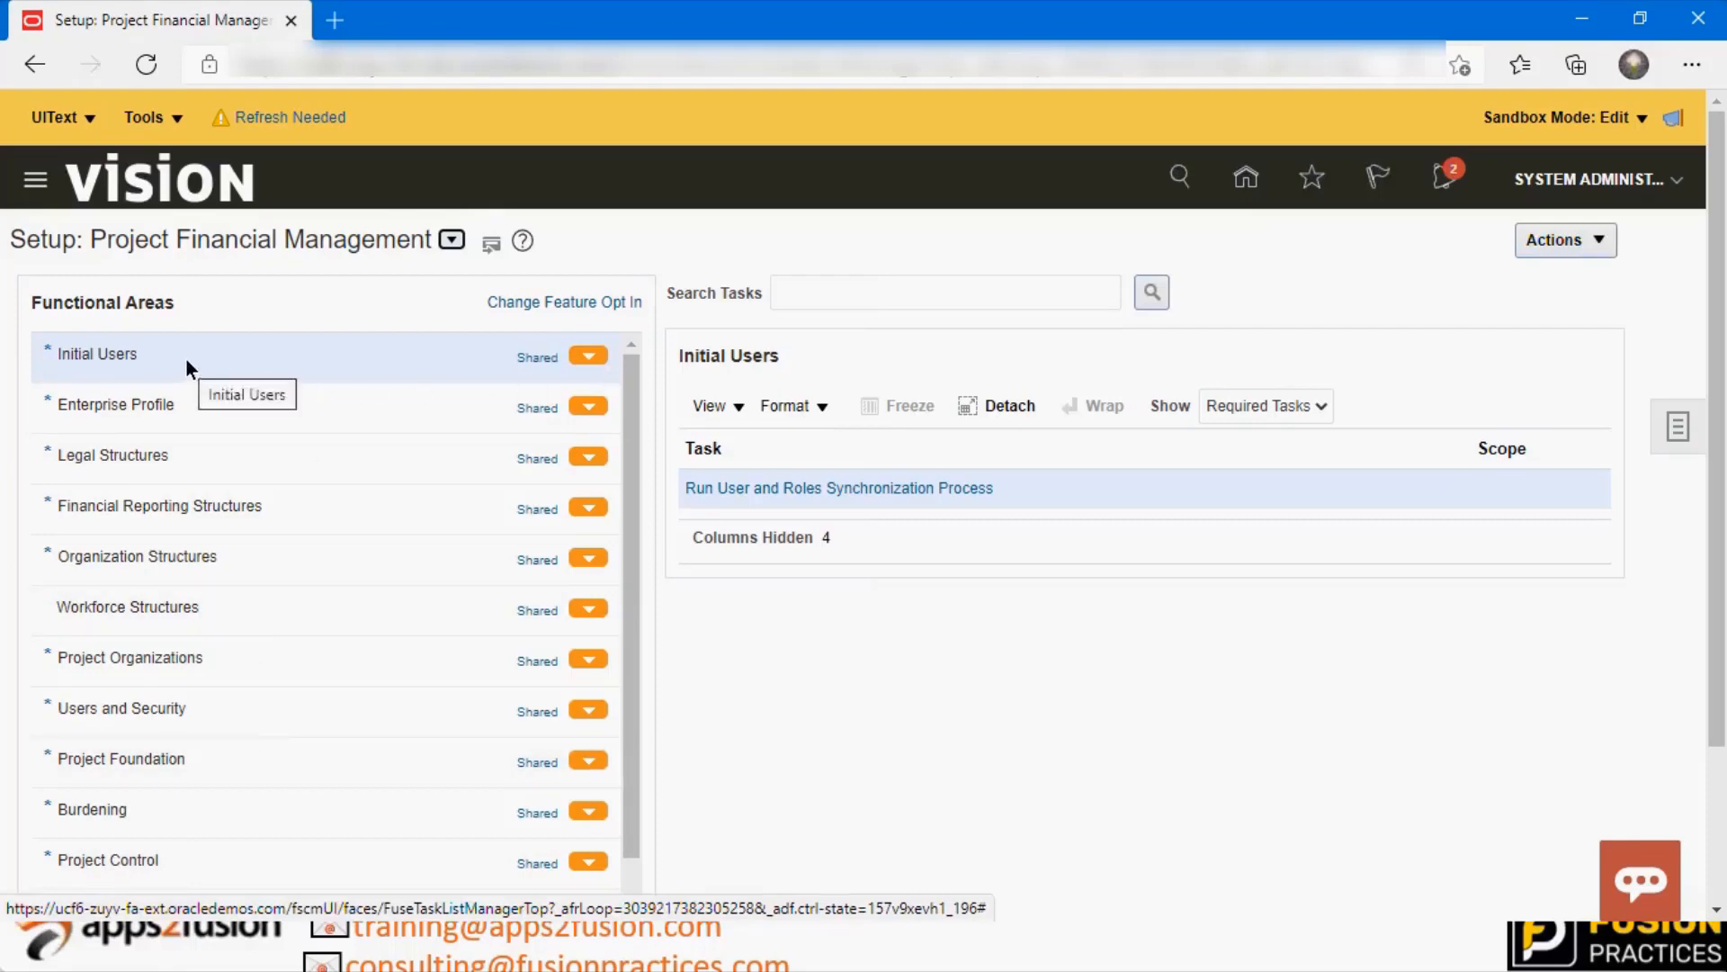
Show all tasks, not only the required ones, for the Initial Users functional area
click(226, 408)
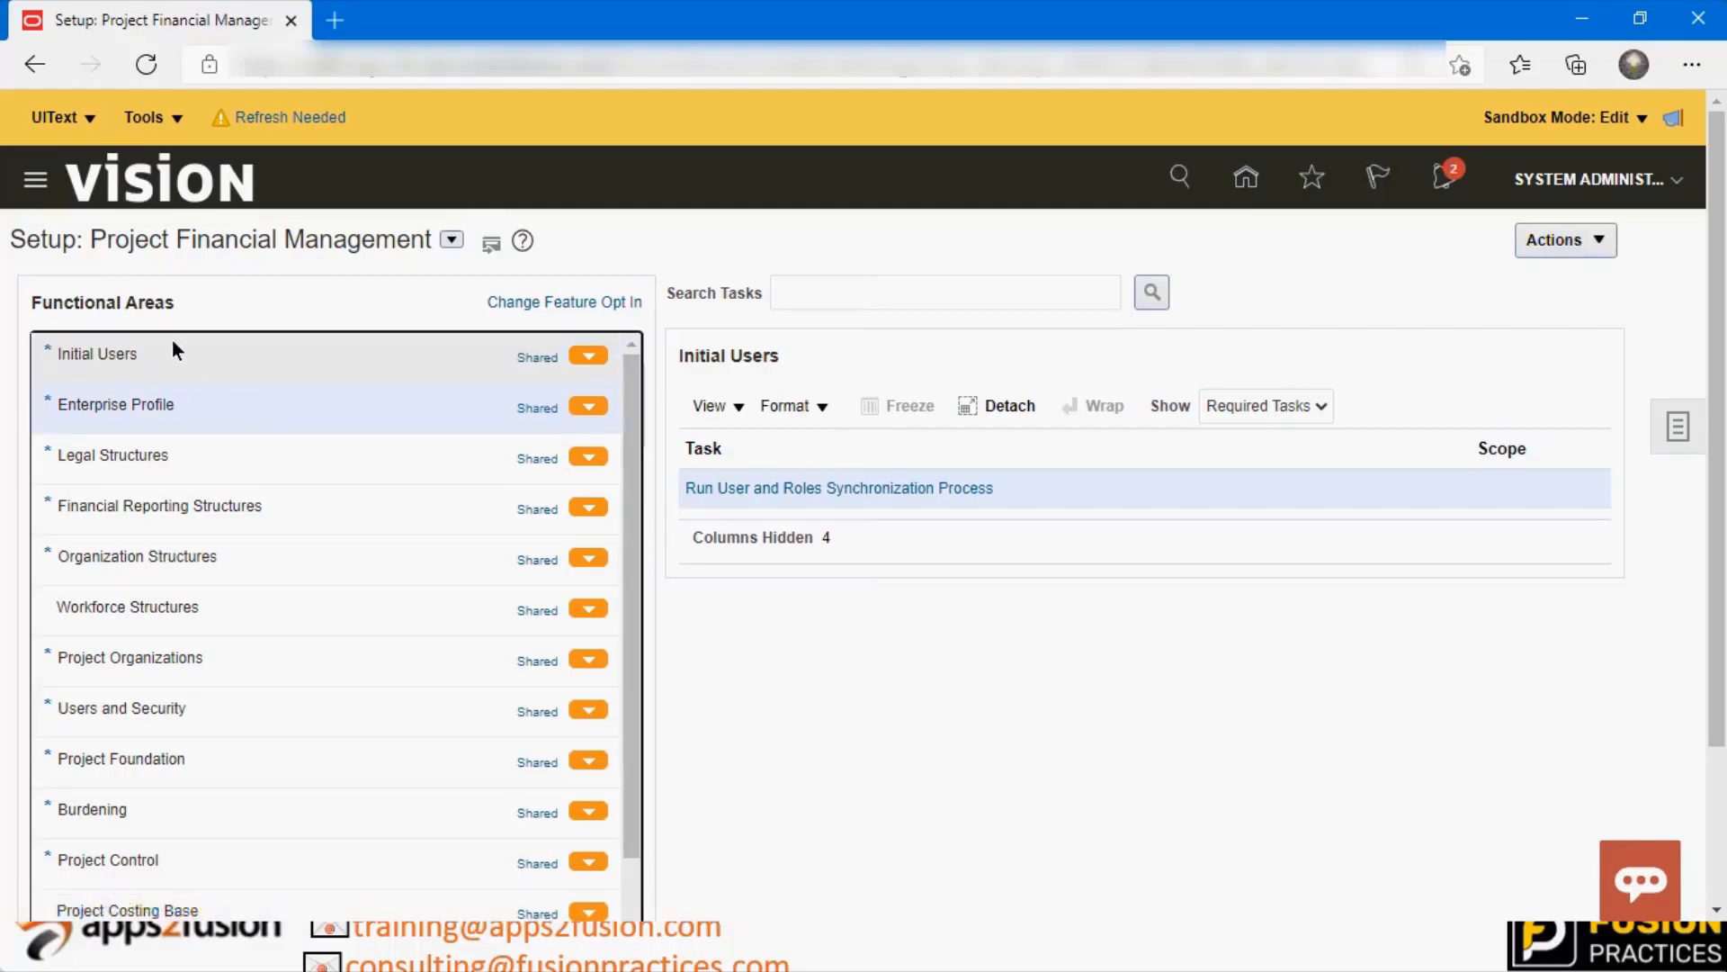
click(200, 371)
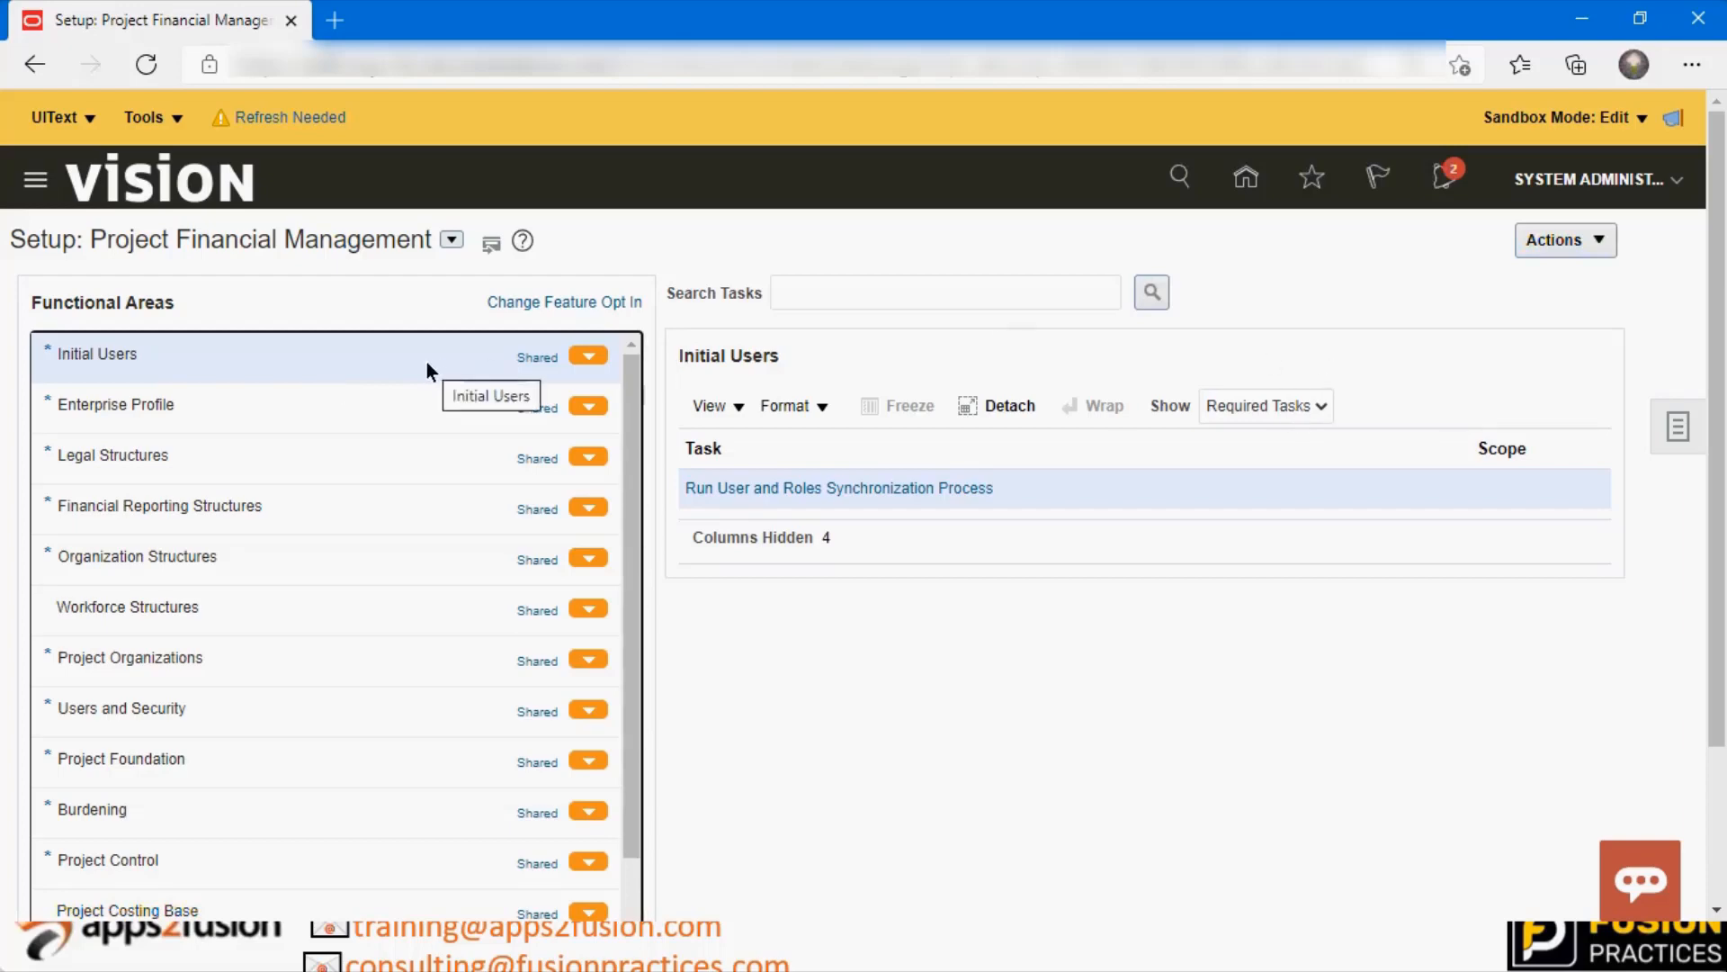
click(1242, 406)
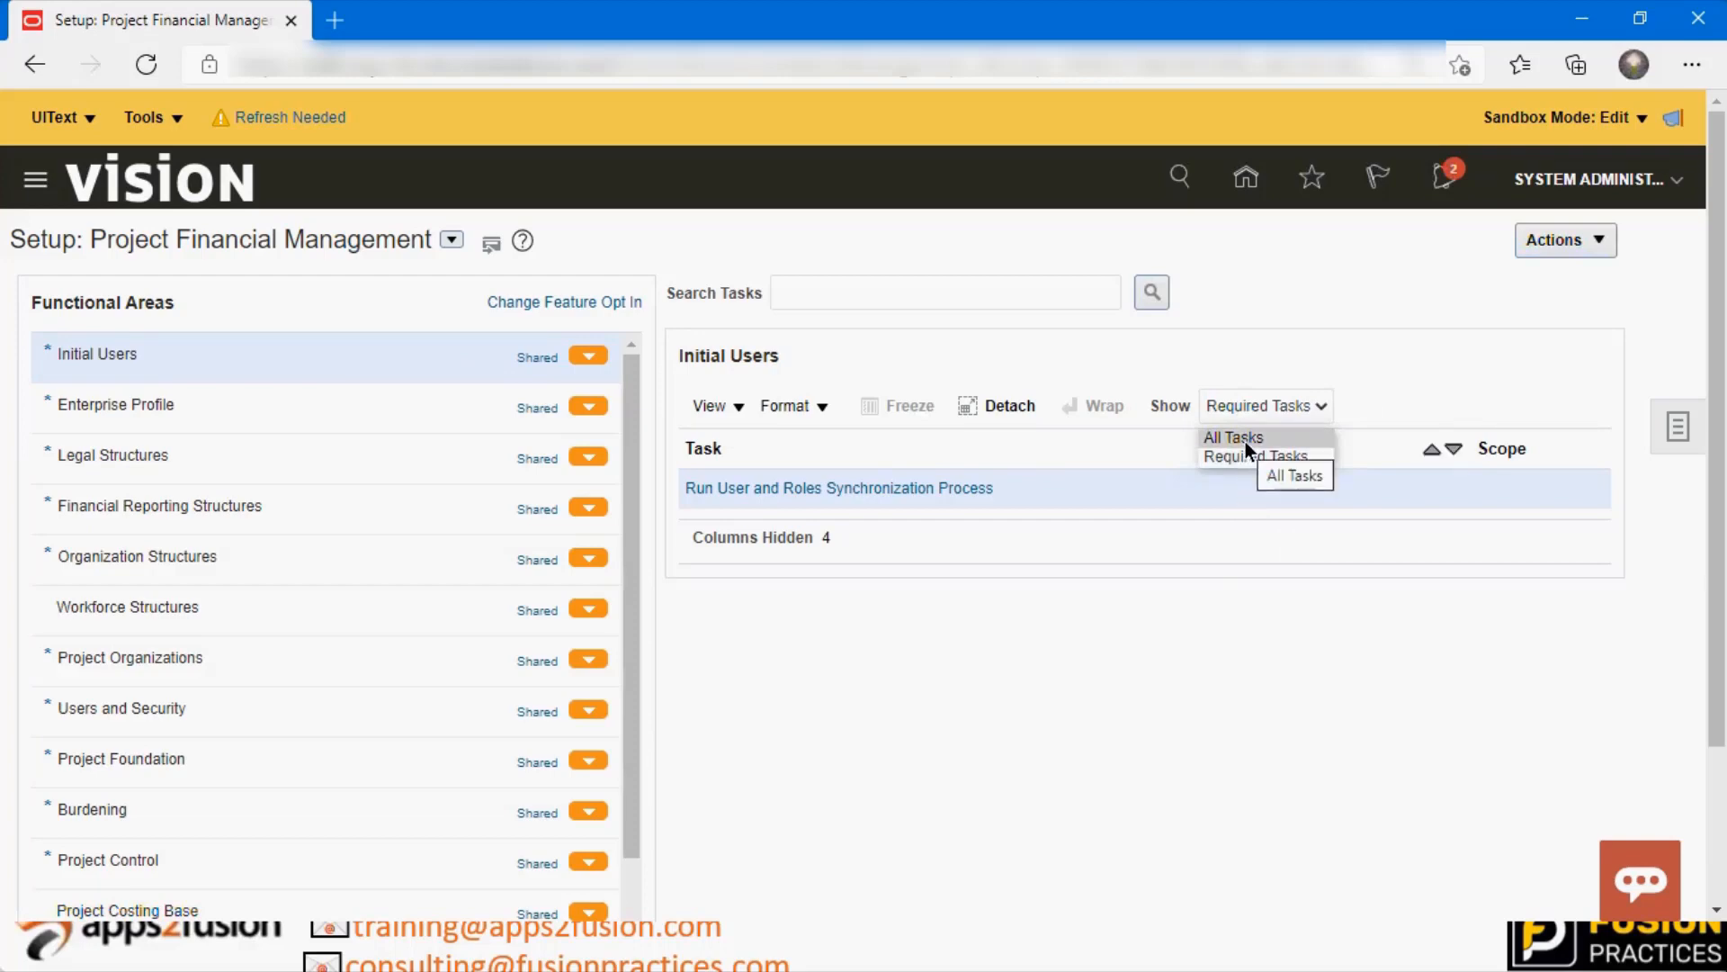
click(1245, 439)
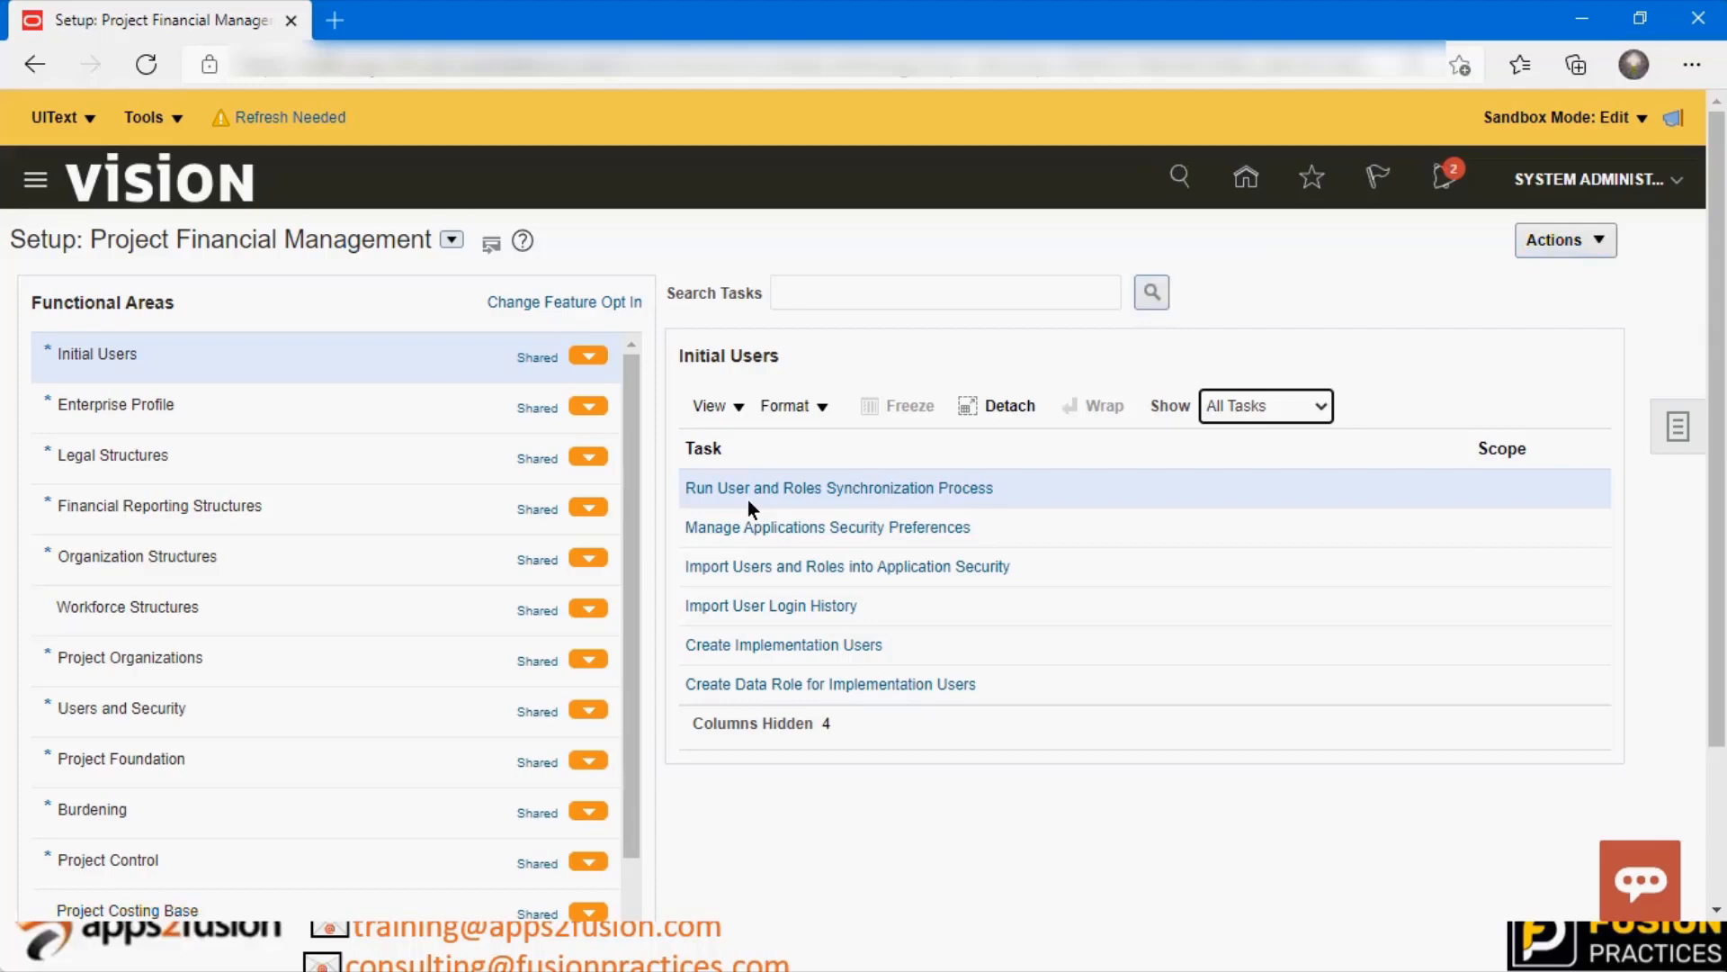
drag(747, 499, 1130, 354)
click(1130, 355)
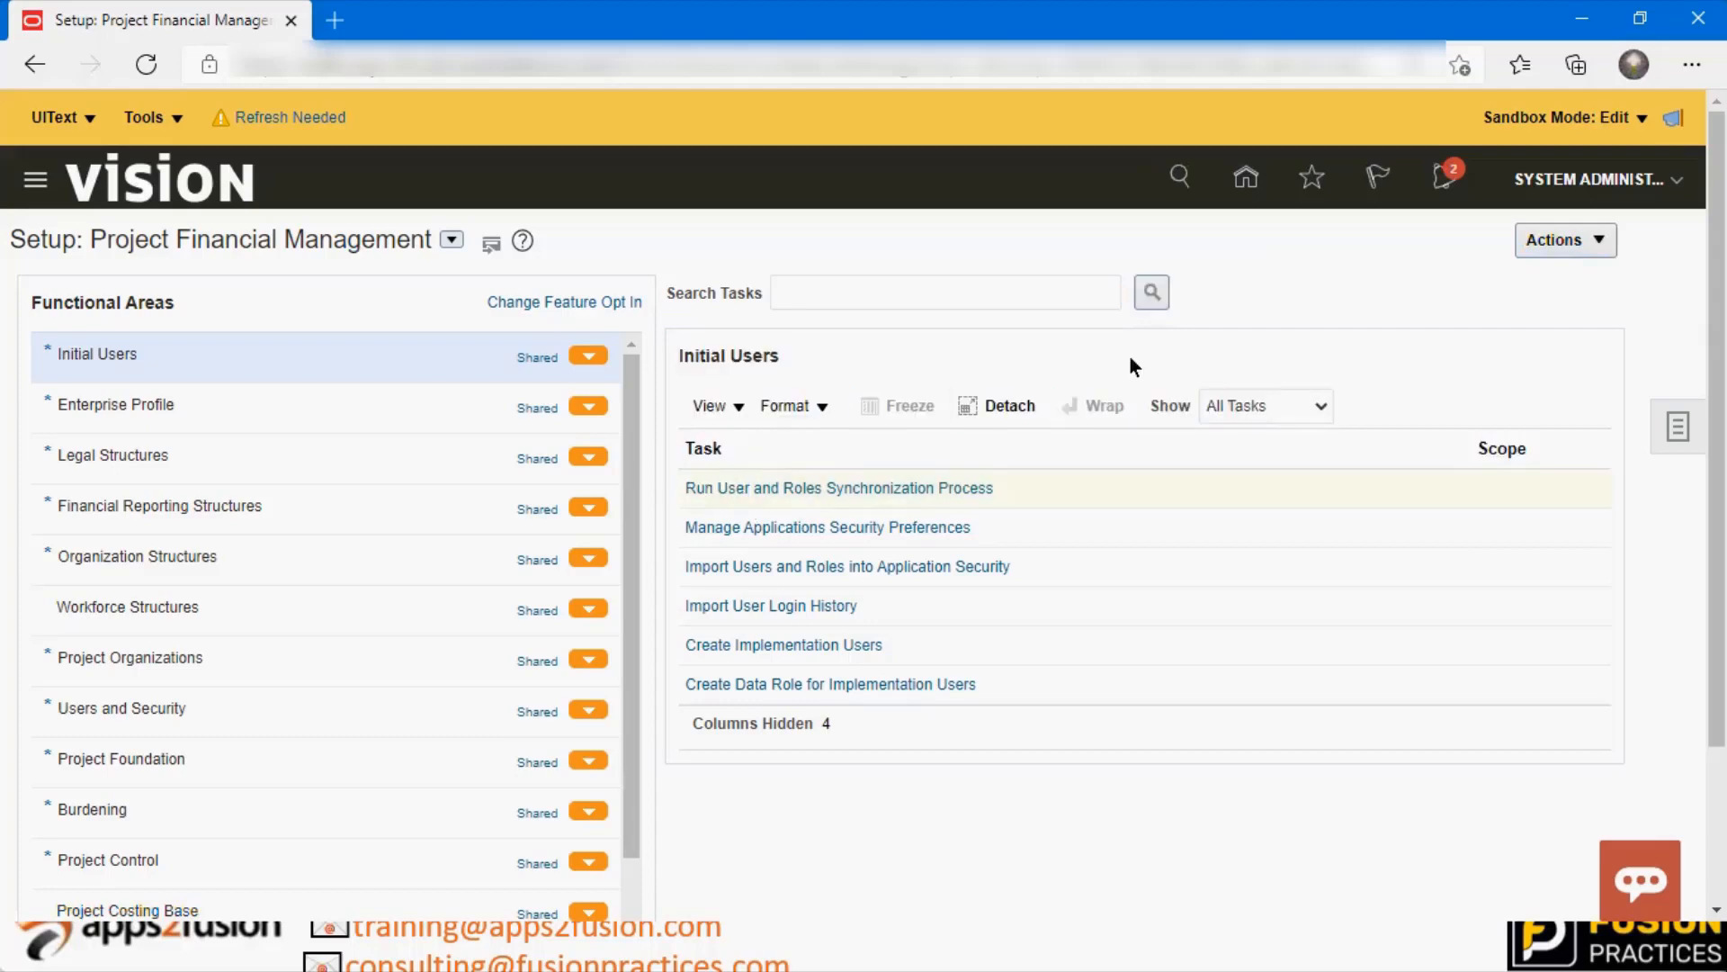
click(1077, 504)
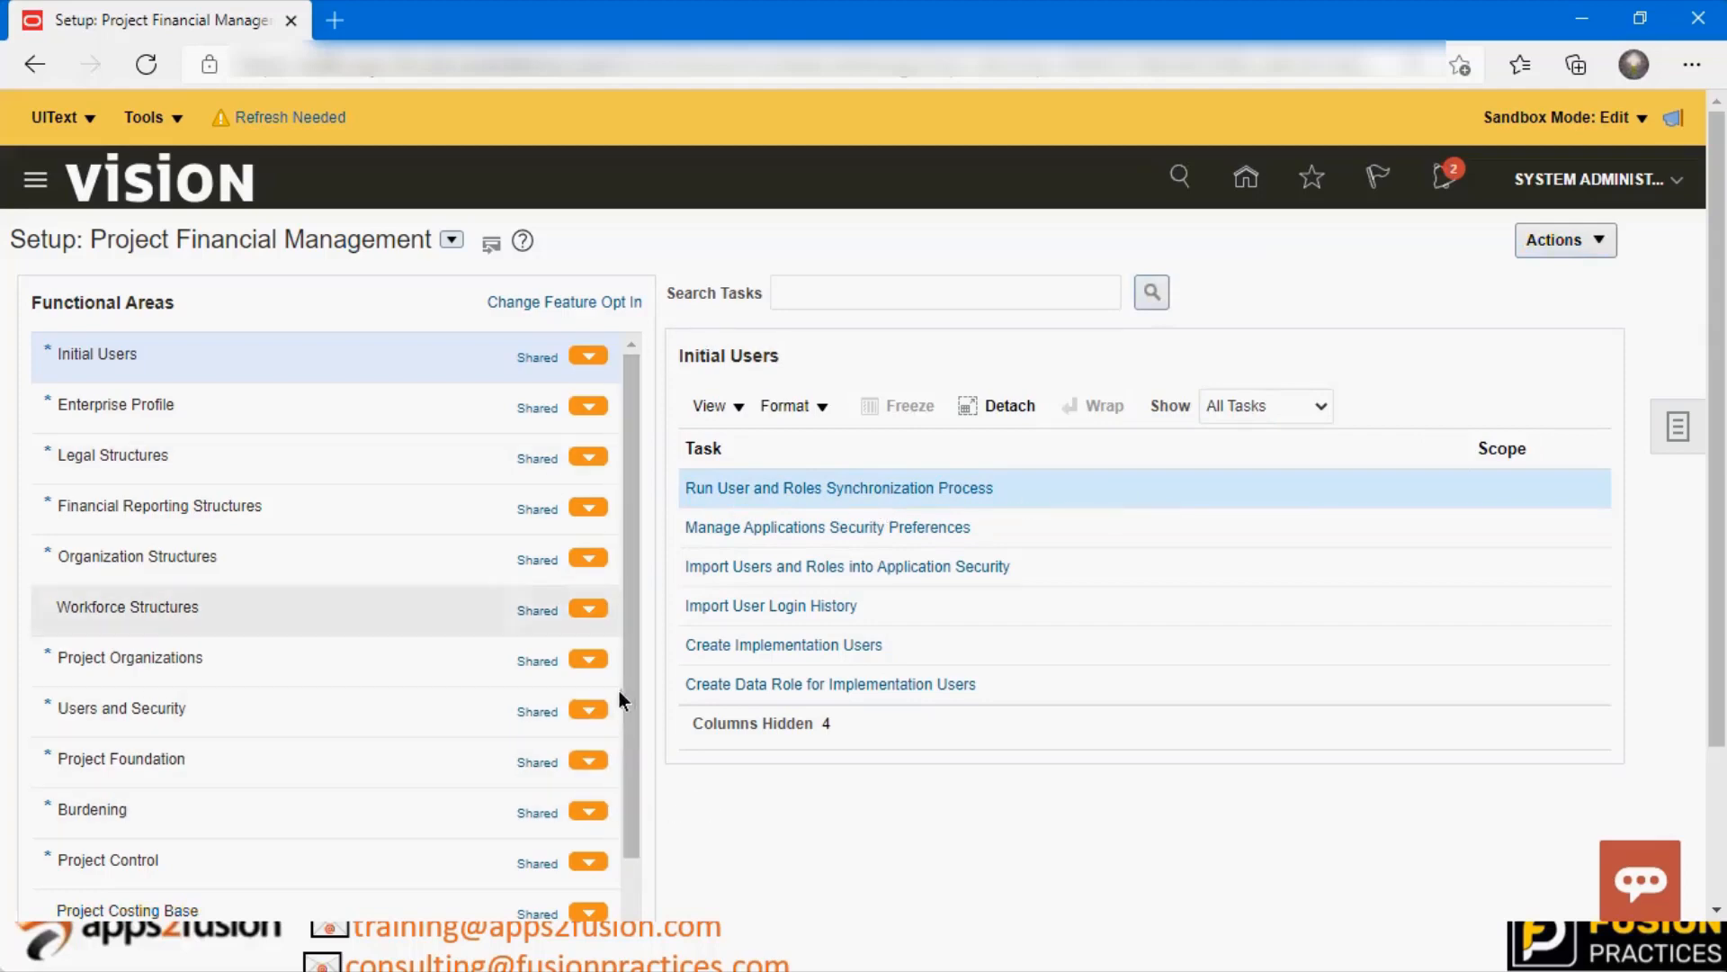
Select the Enterprise Profile functional area and show all of its tasks
click(218, 418)
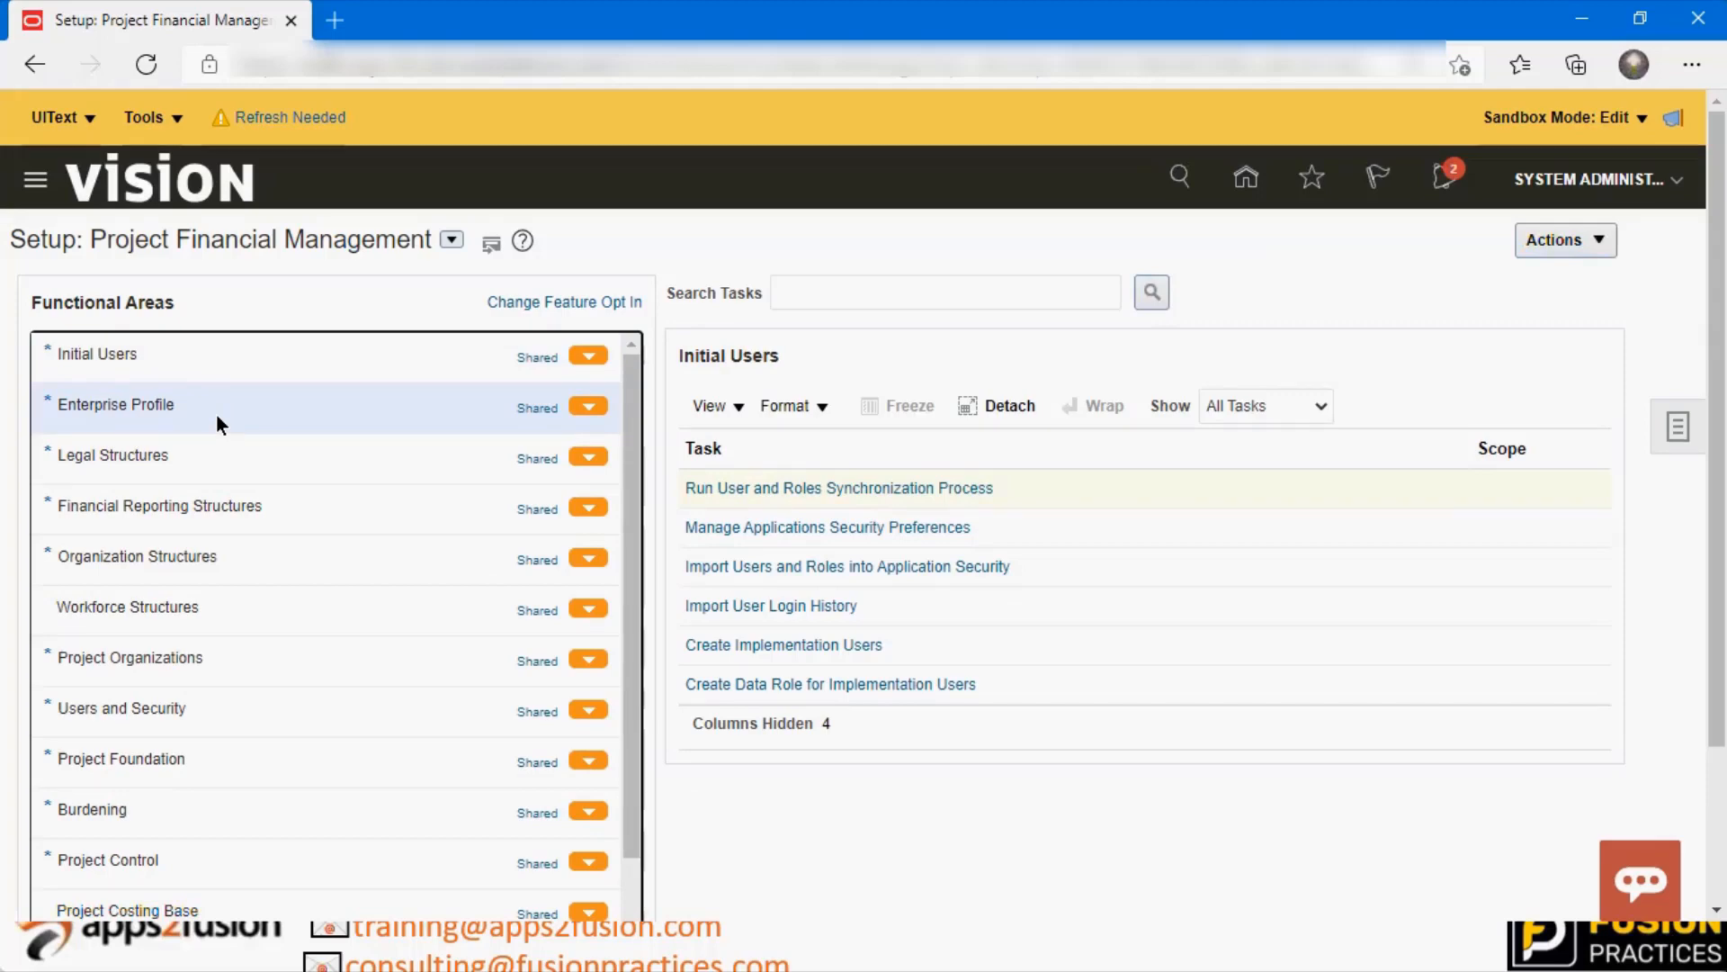
click(215, 413)
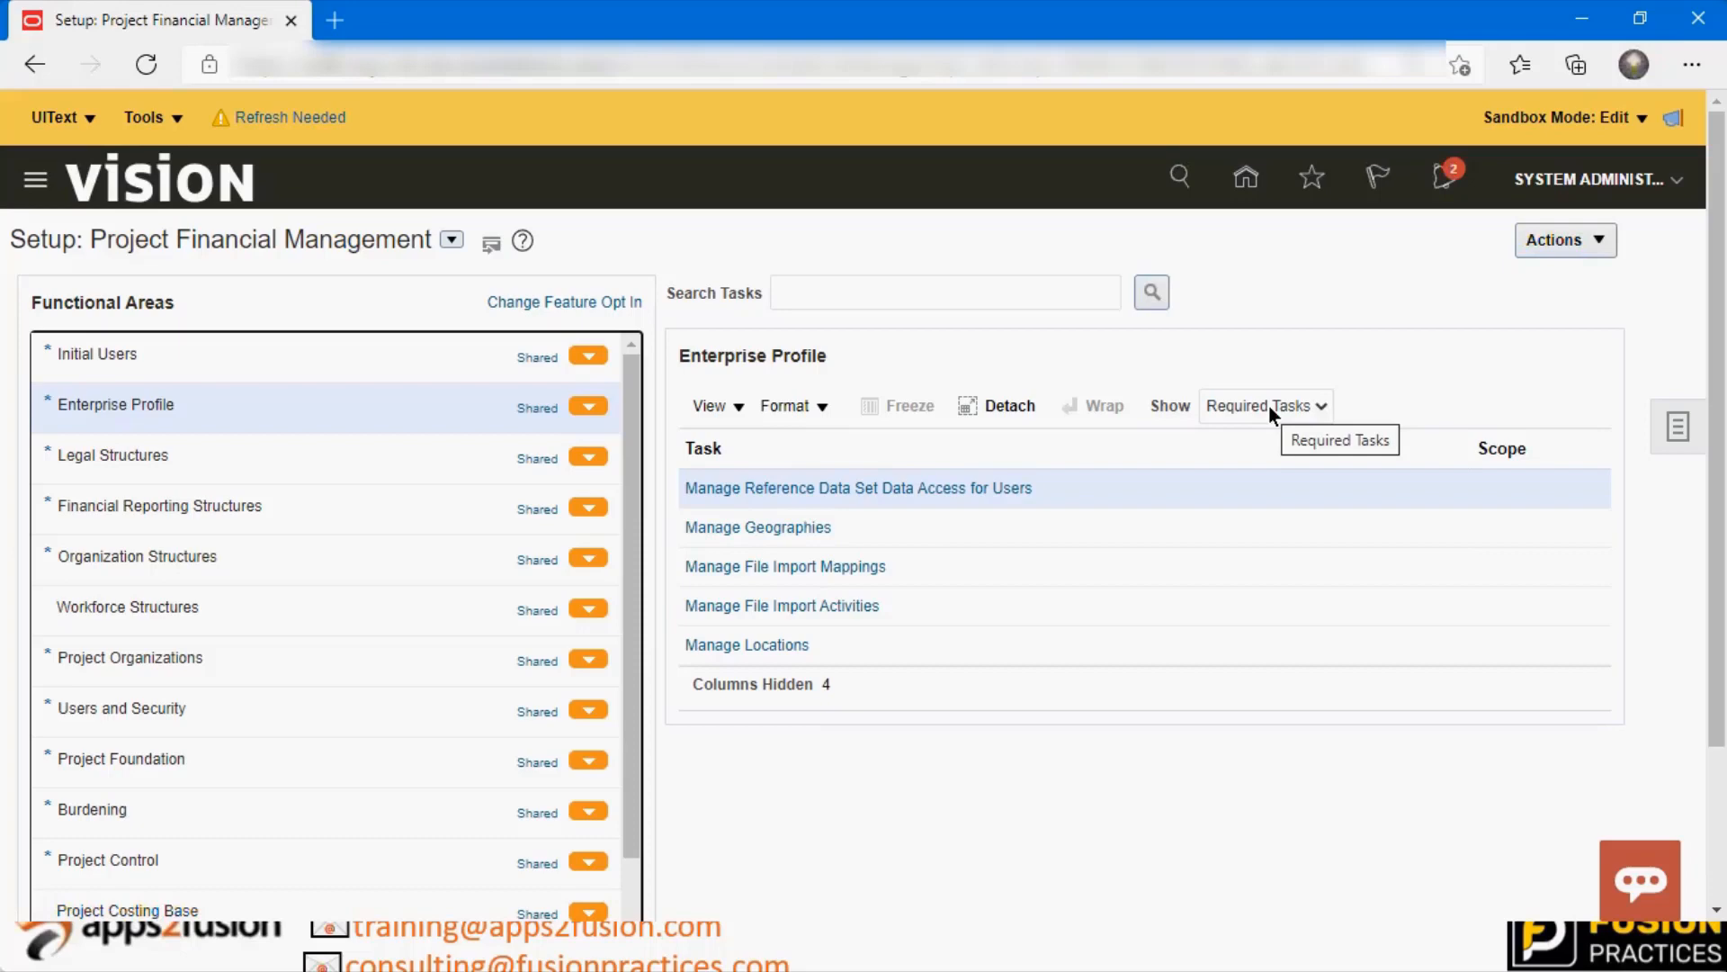
click(1070, 536)
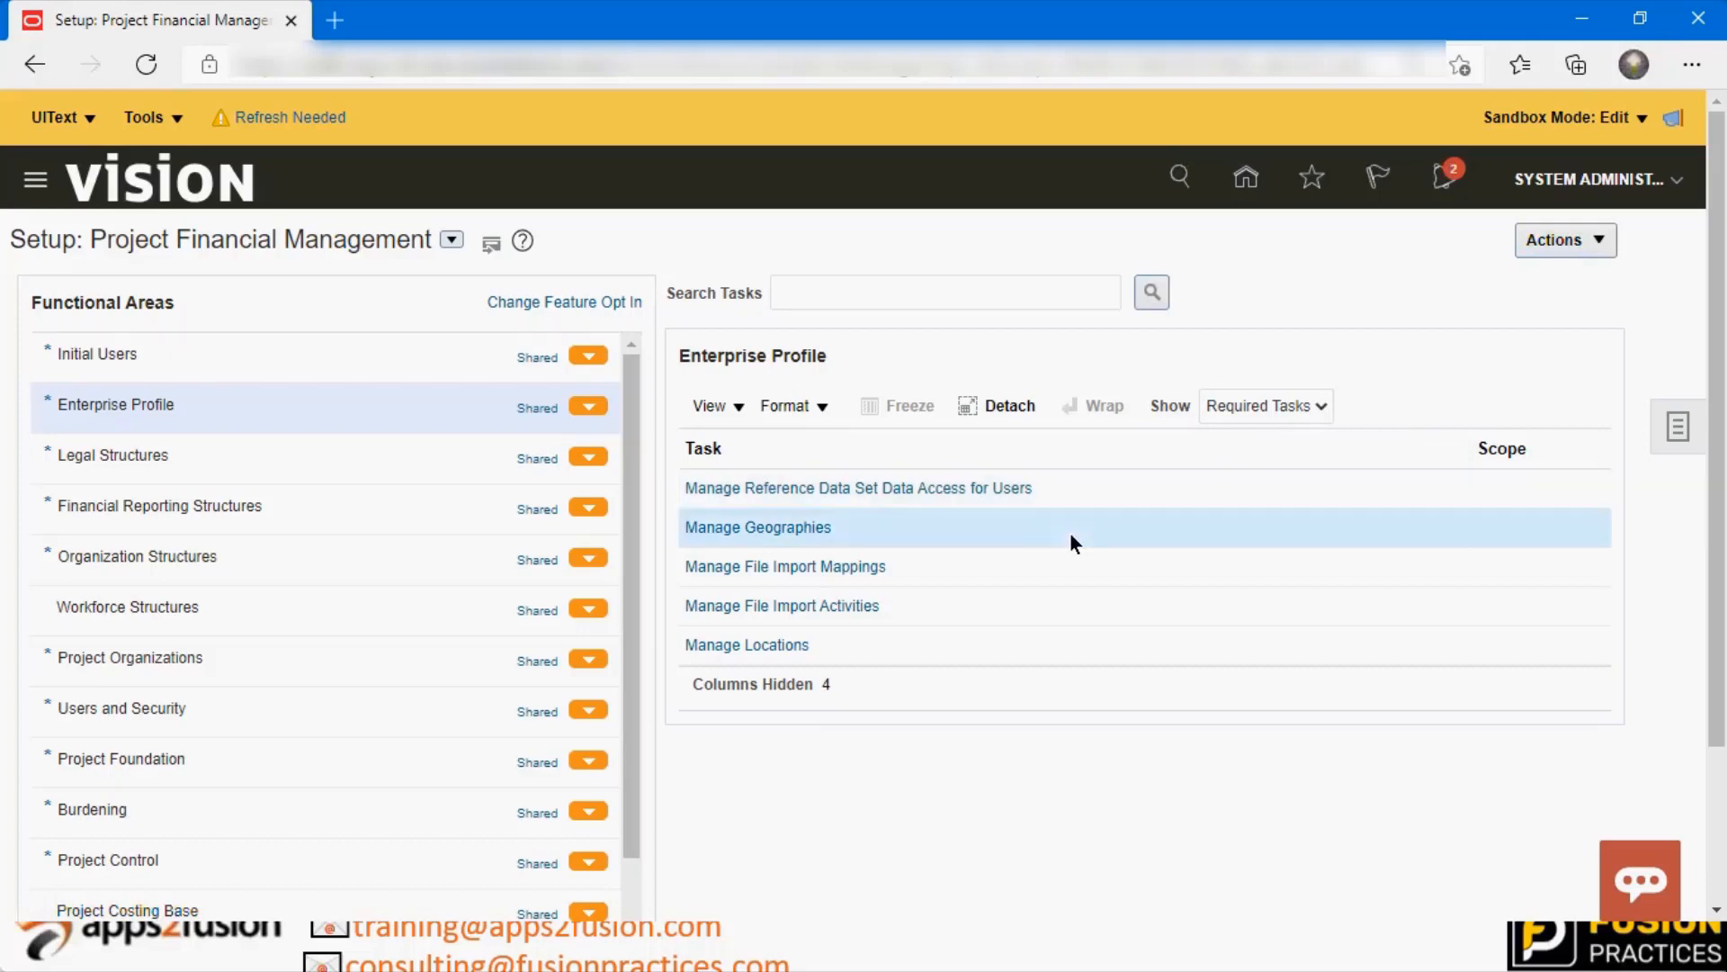
click(1028, 656)
click(1252, 404)
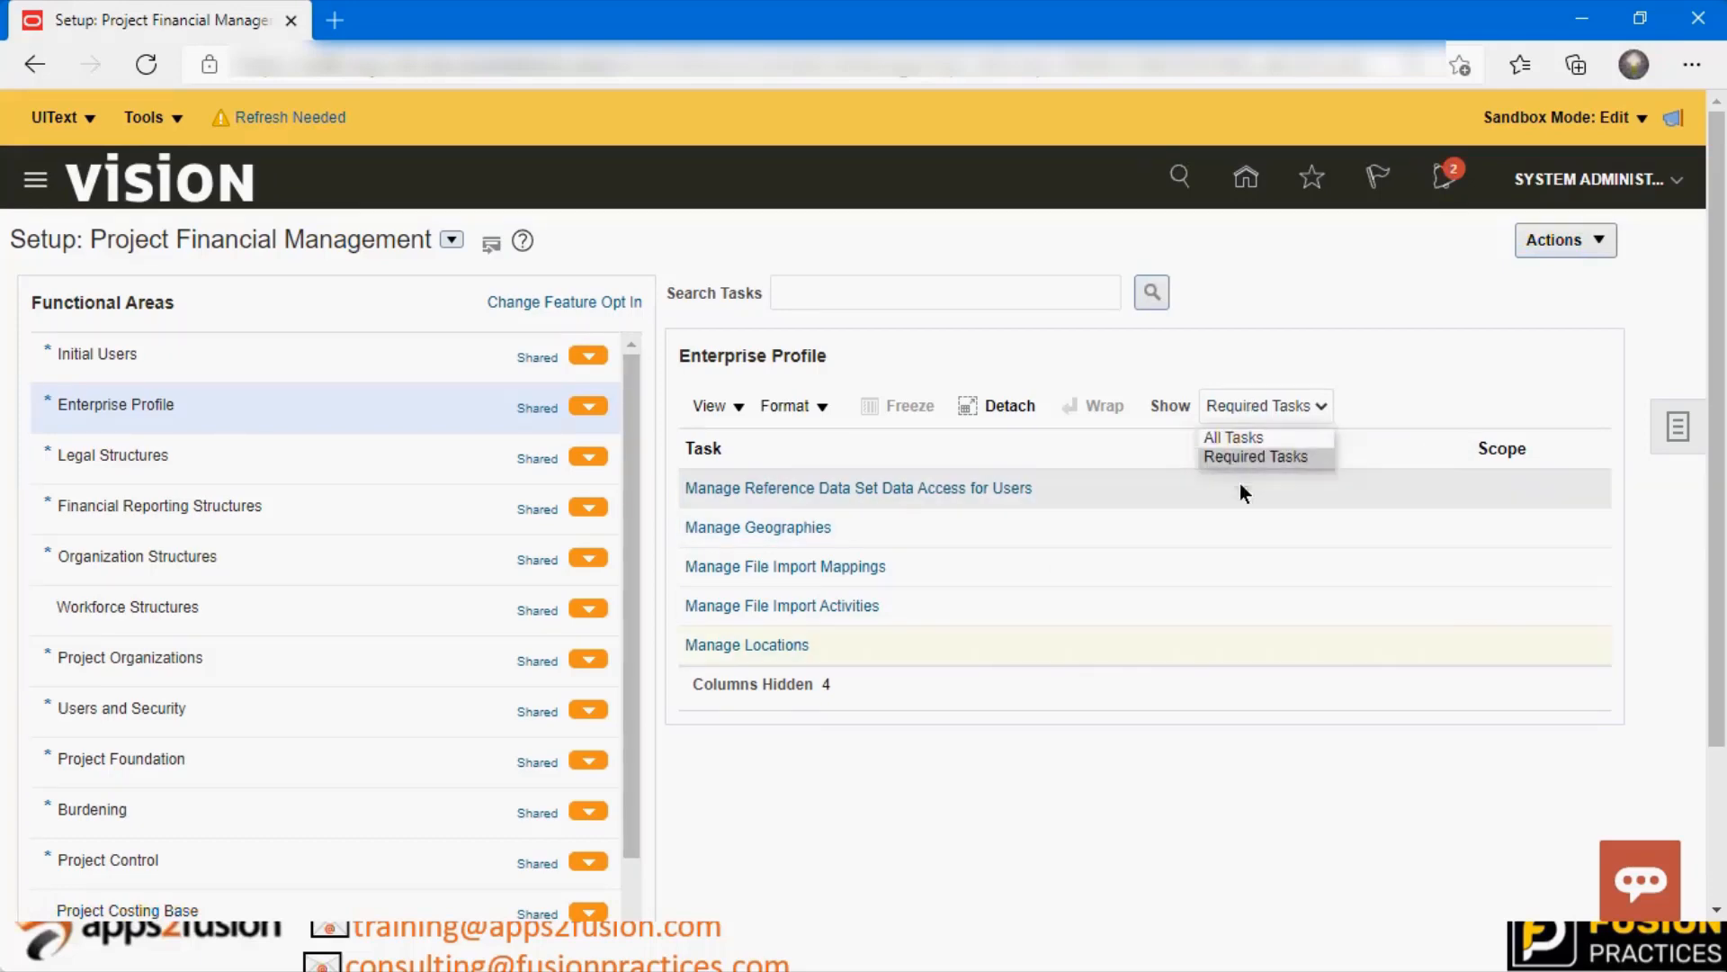
click(1241, 443)
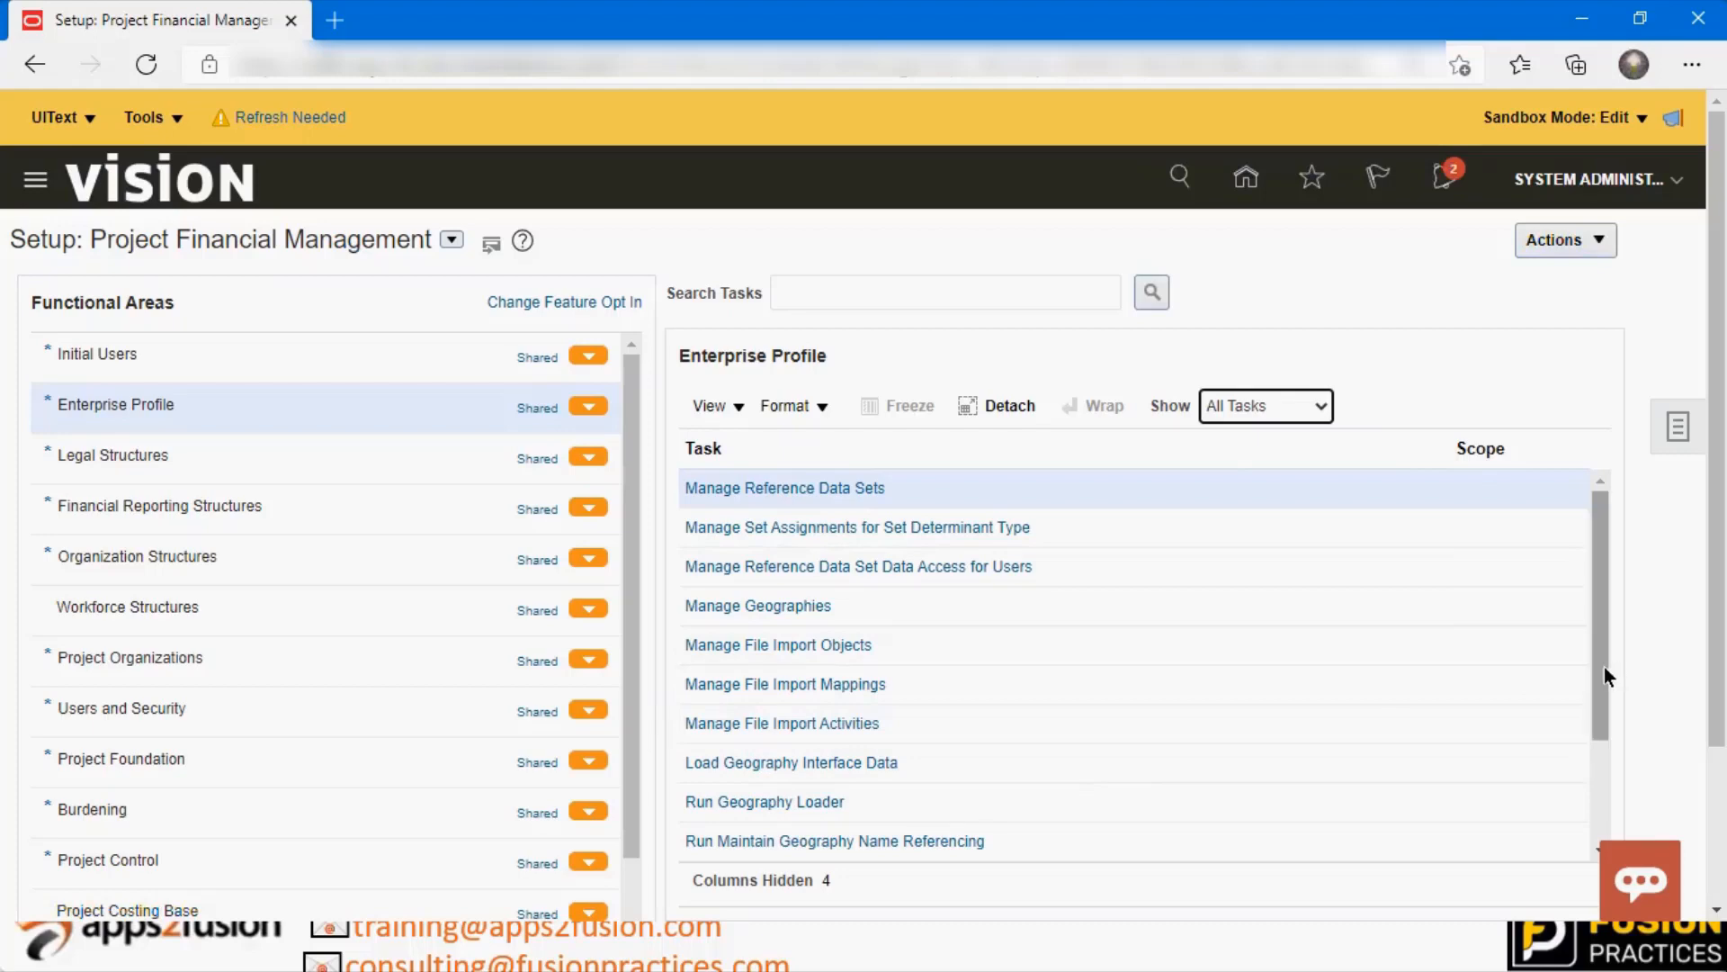
Open the Manage Enterprise HCM Information task and expand the enterprise's Other Classifications section
drag(1605, 667, 1600, 789)
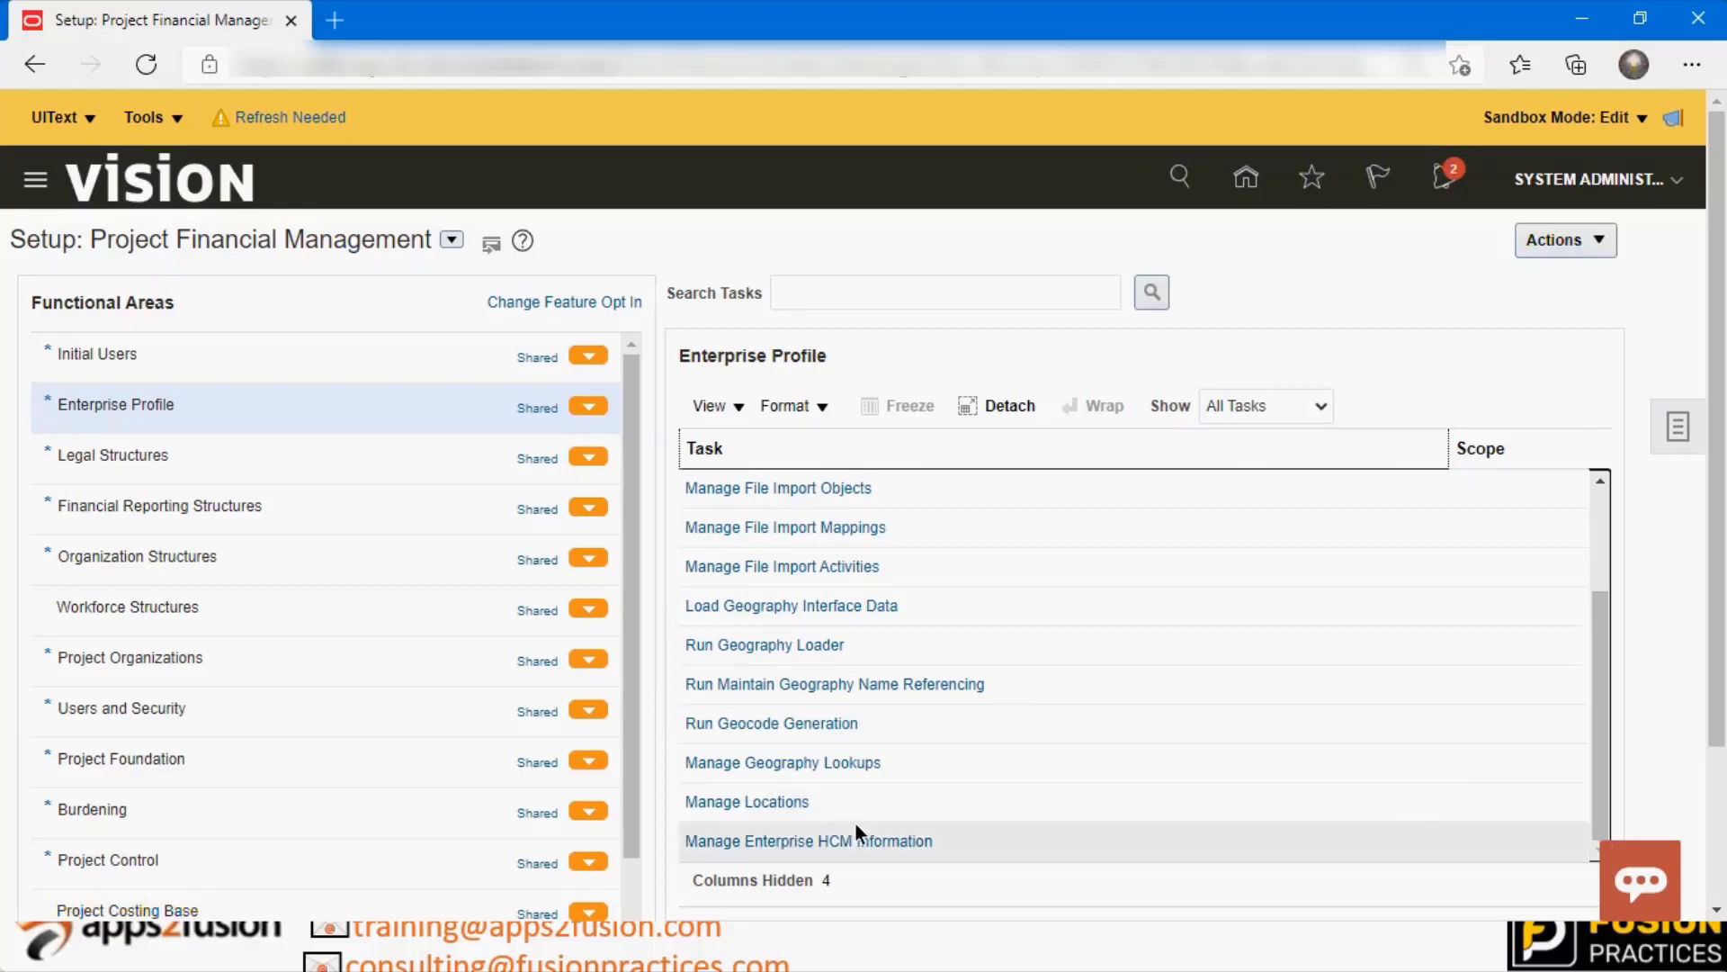
click(775, 845)
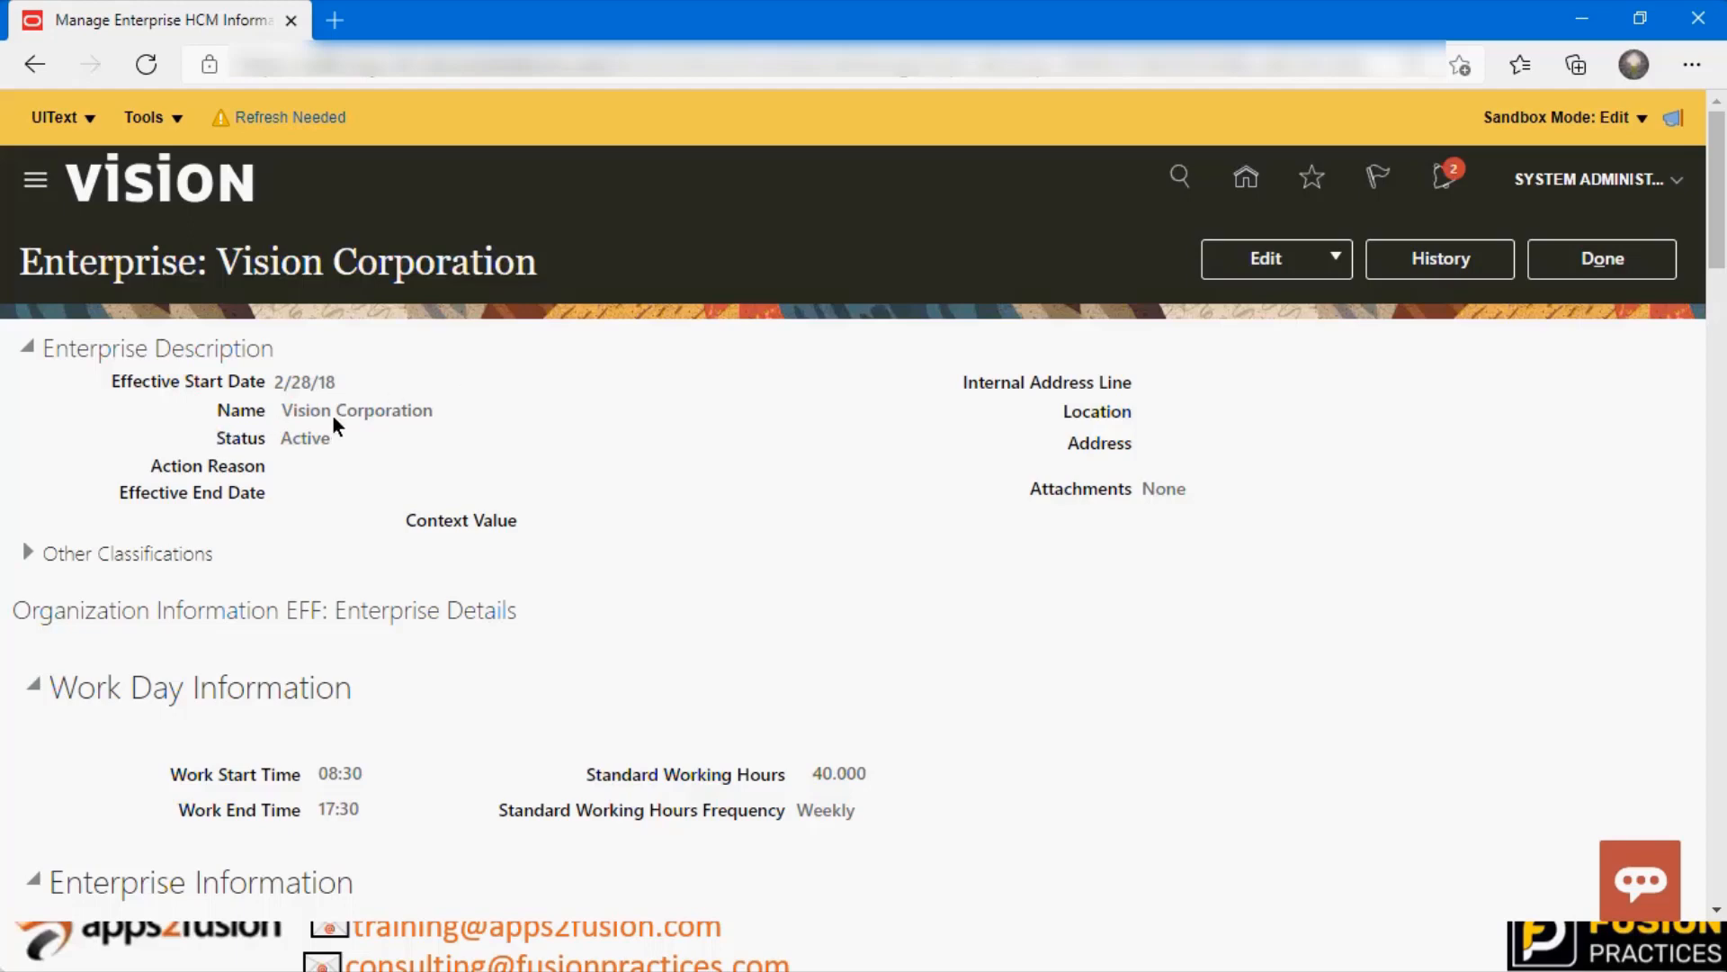
click(25, 556)
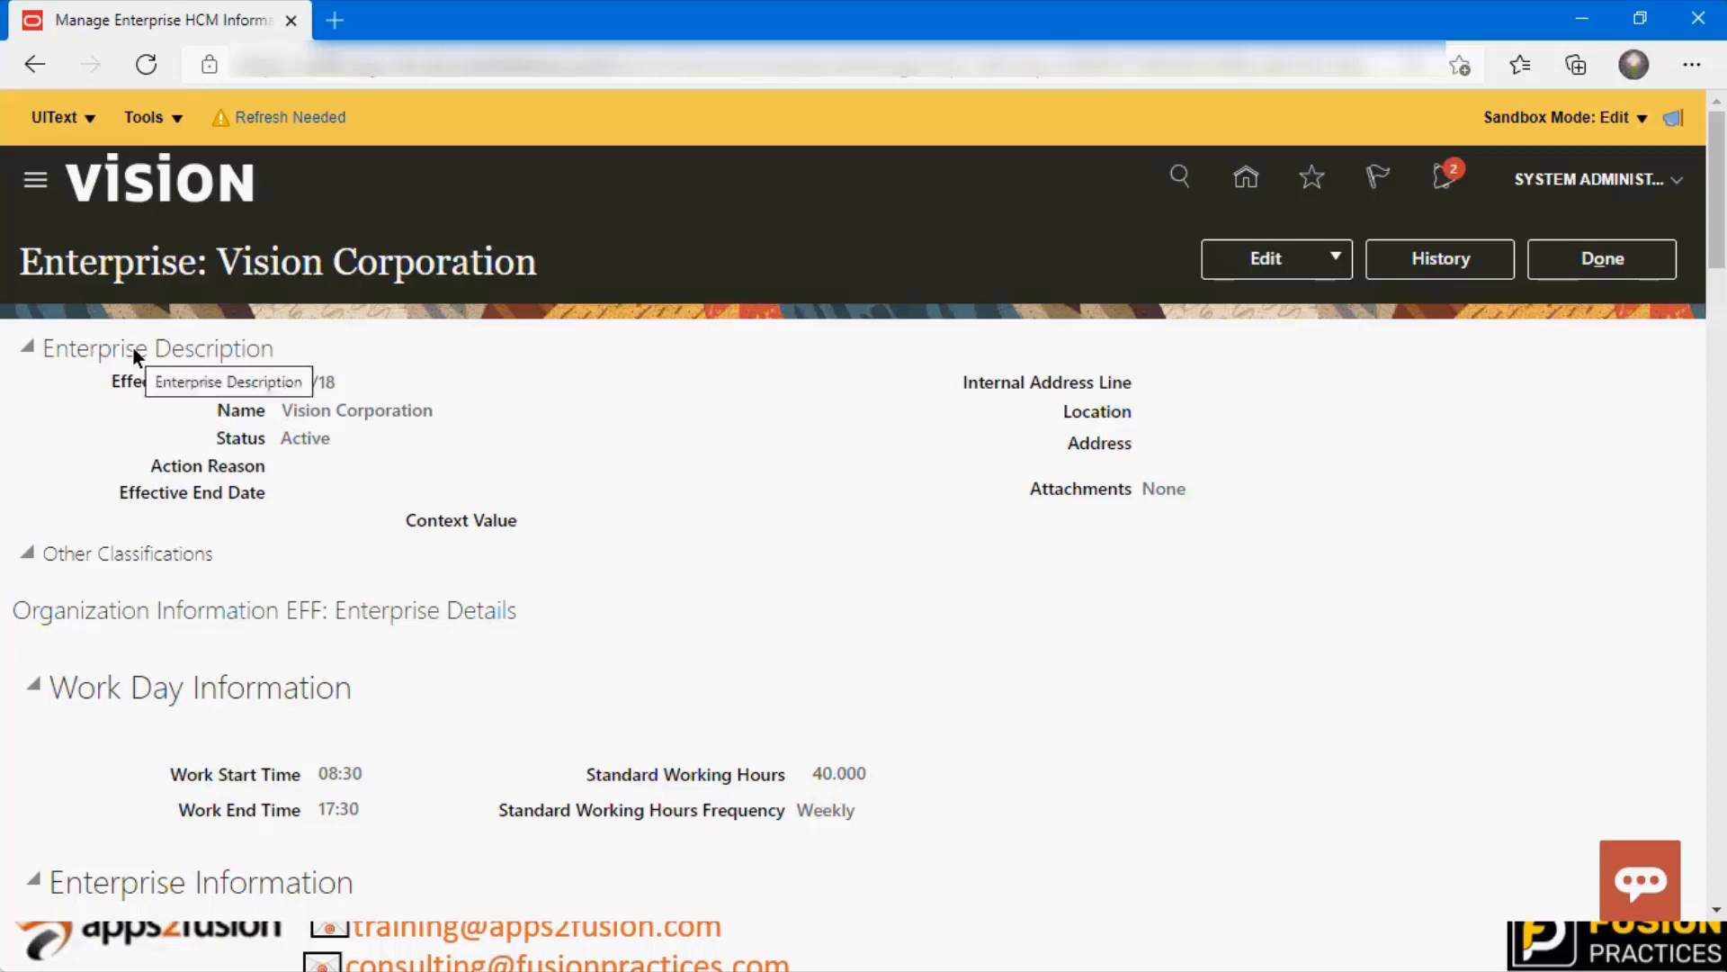
Review the Vision Corporation enterprise details and the available edit options, and return to the setup task list
scroll(198, 398, down, 5)
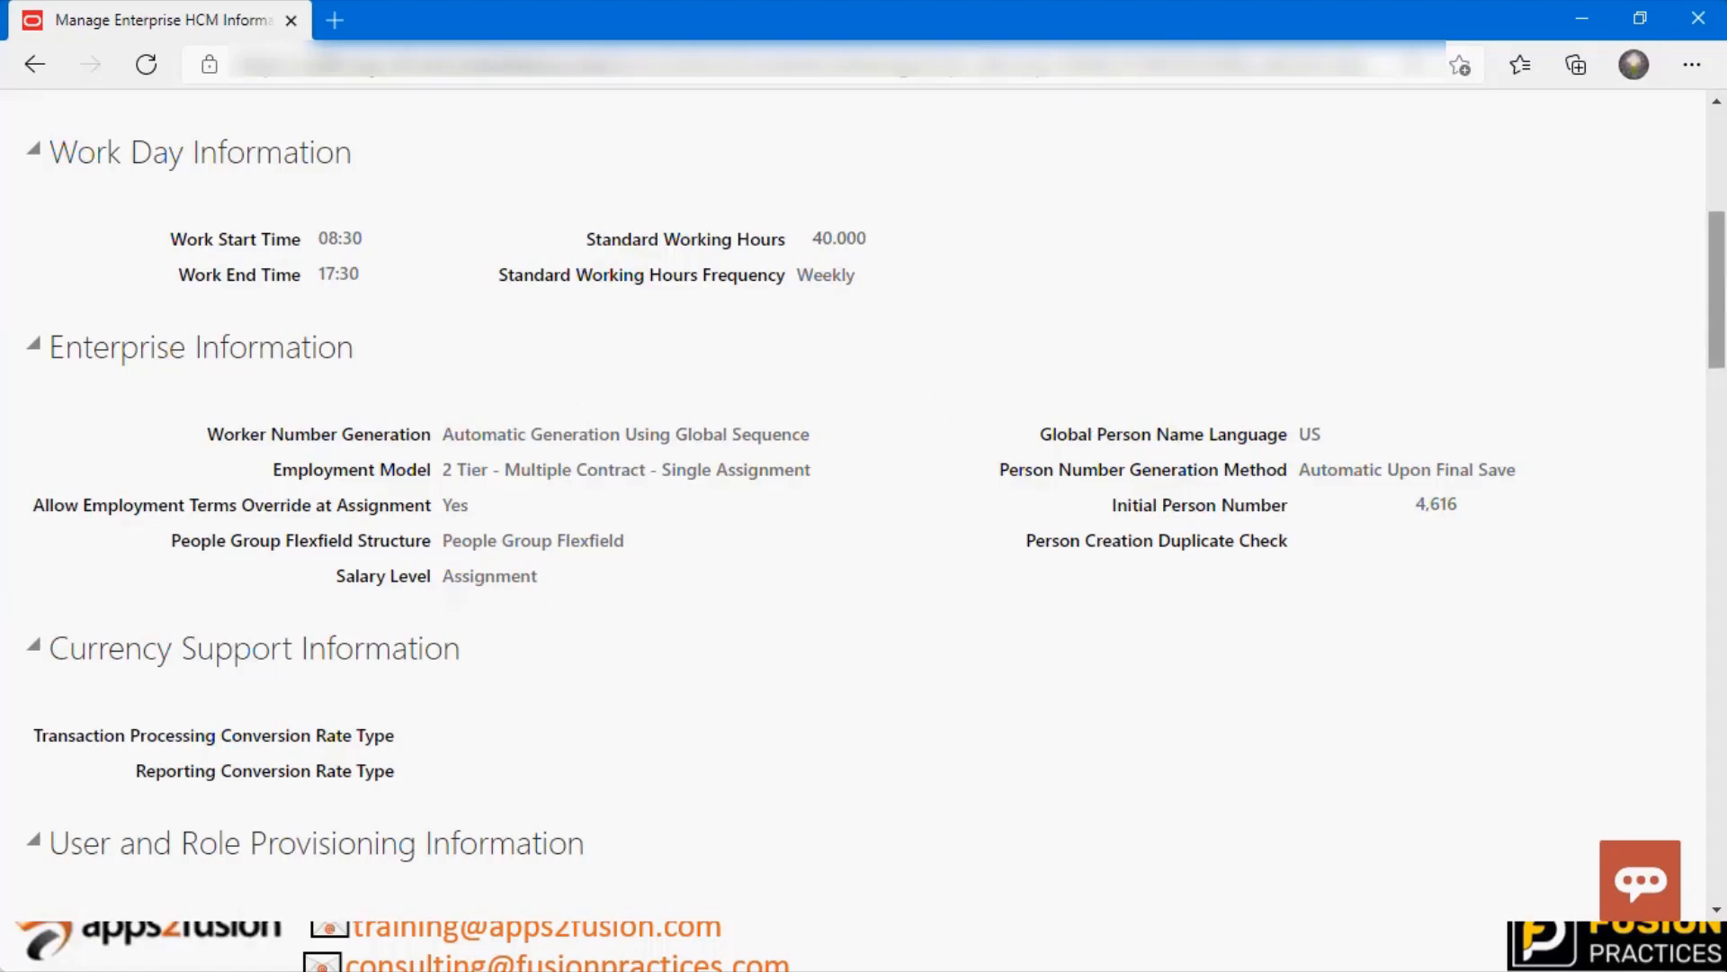
drag(1715, 319, 1721, 124)
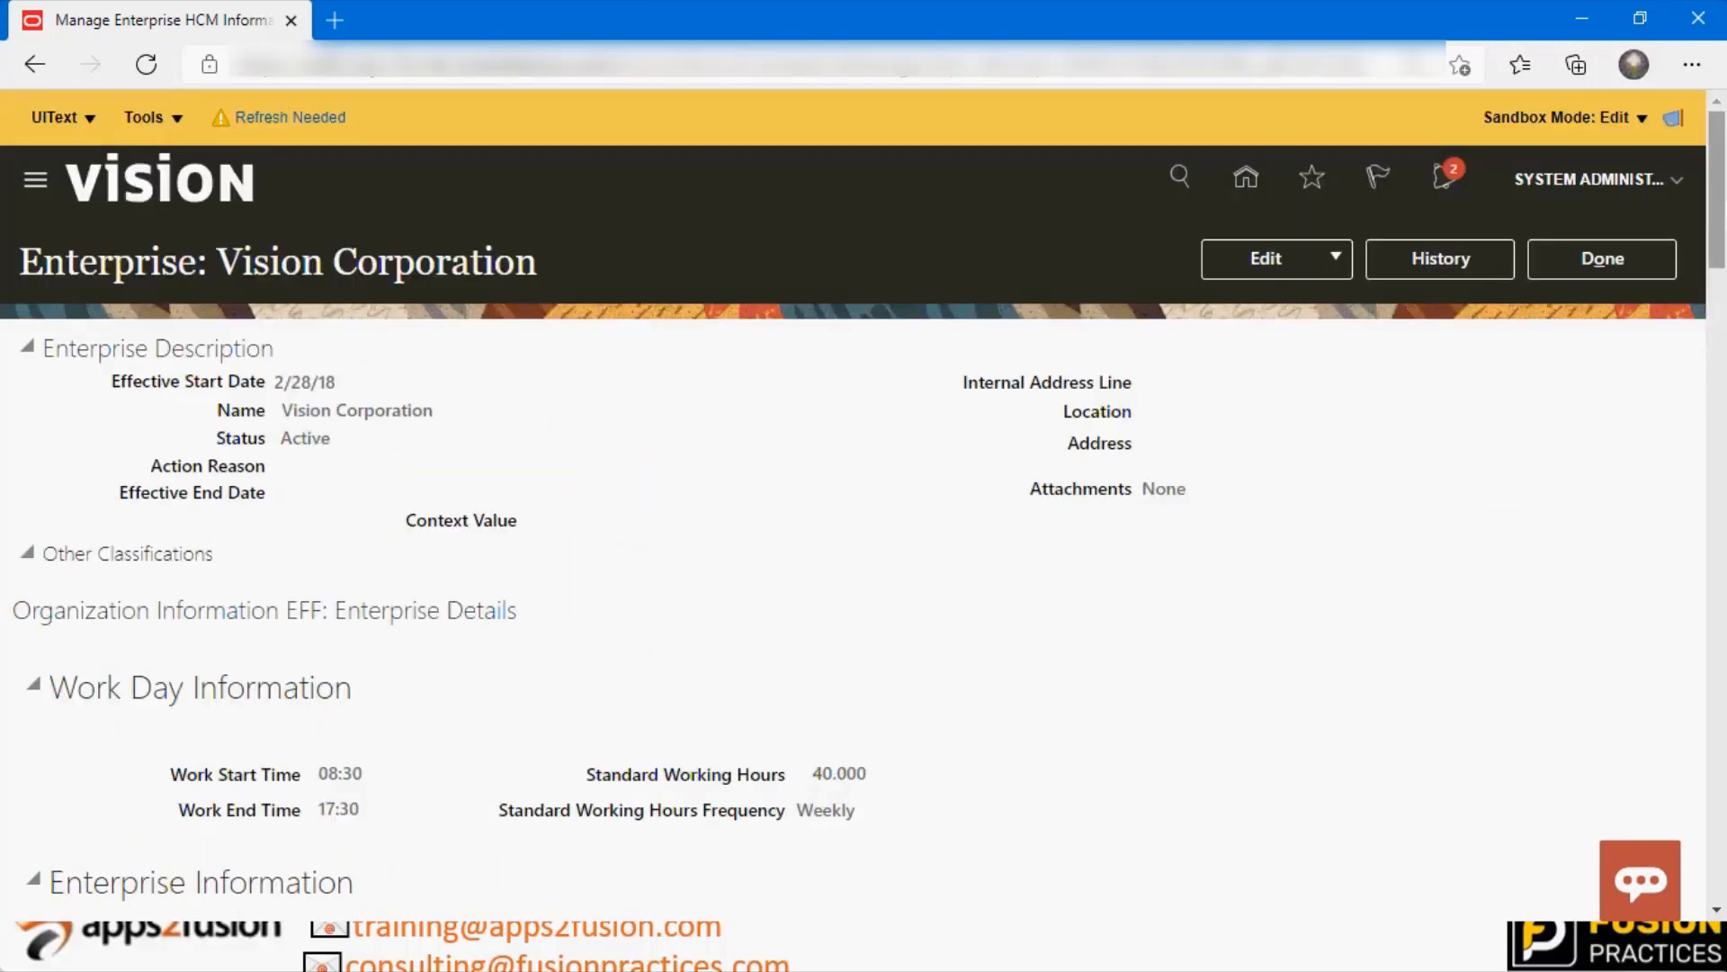
mouse_move(1718, 205)
mouse_down()
mouse_move(1719, 275)
mouse_move(1720, 193)
mouse_up()
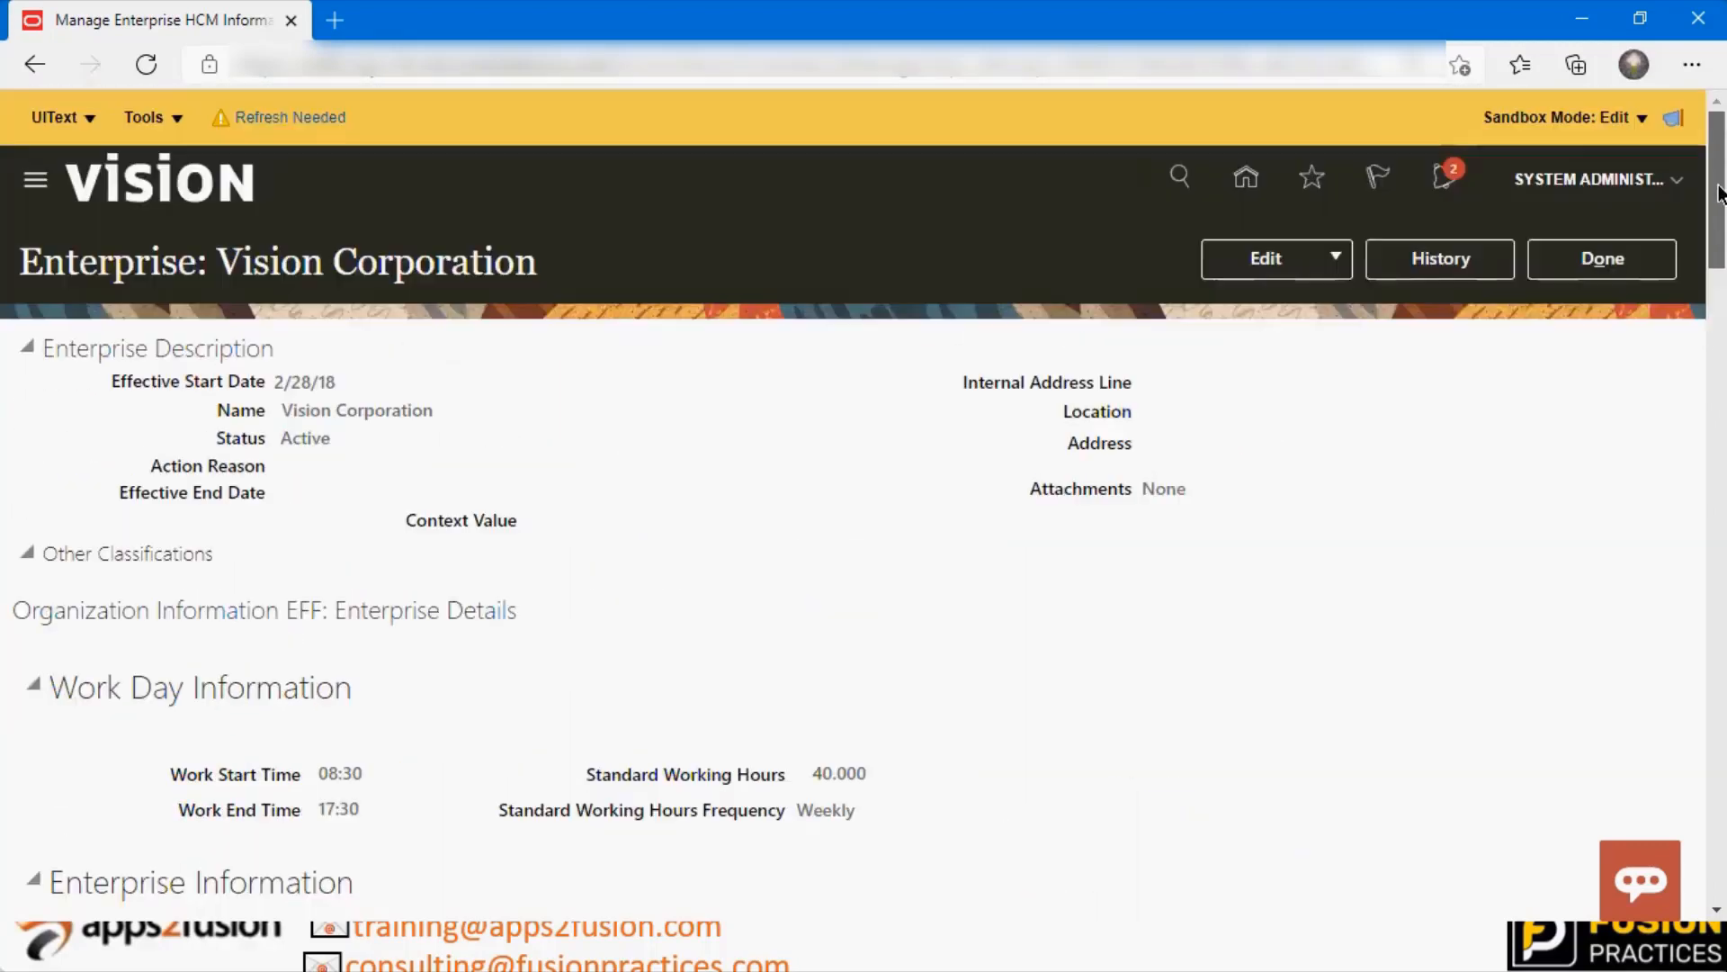
click(1336, 259)
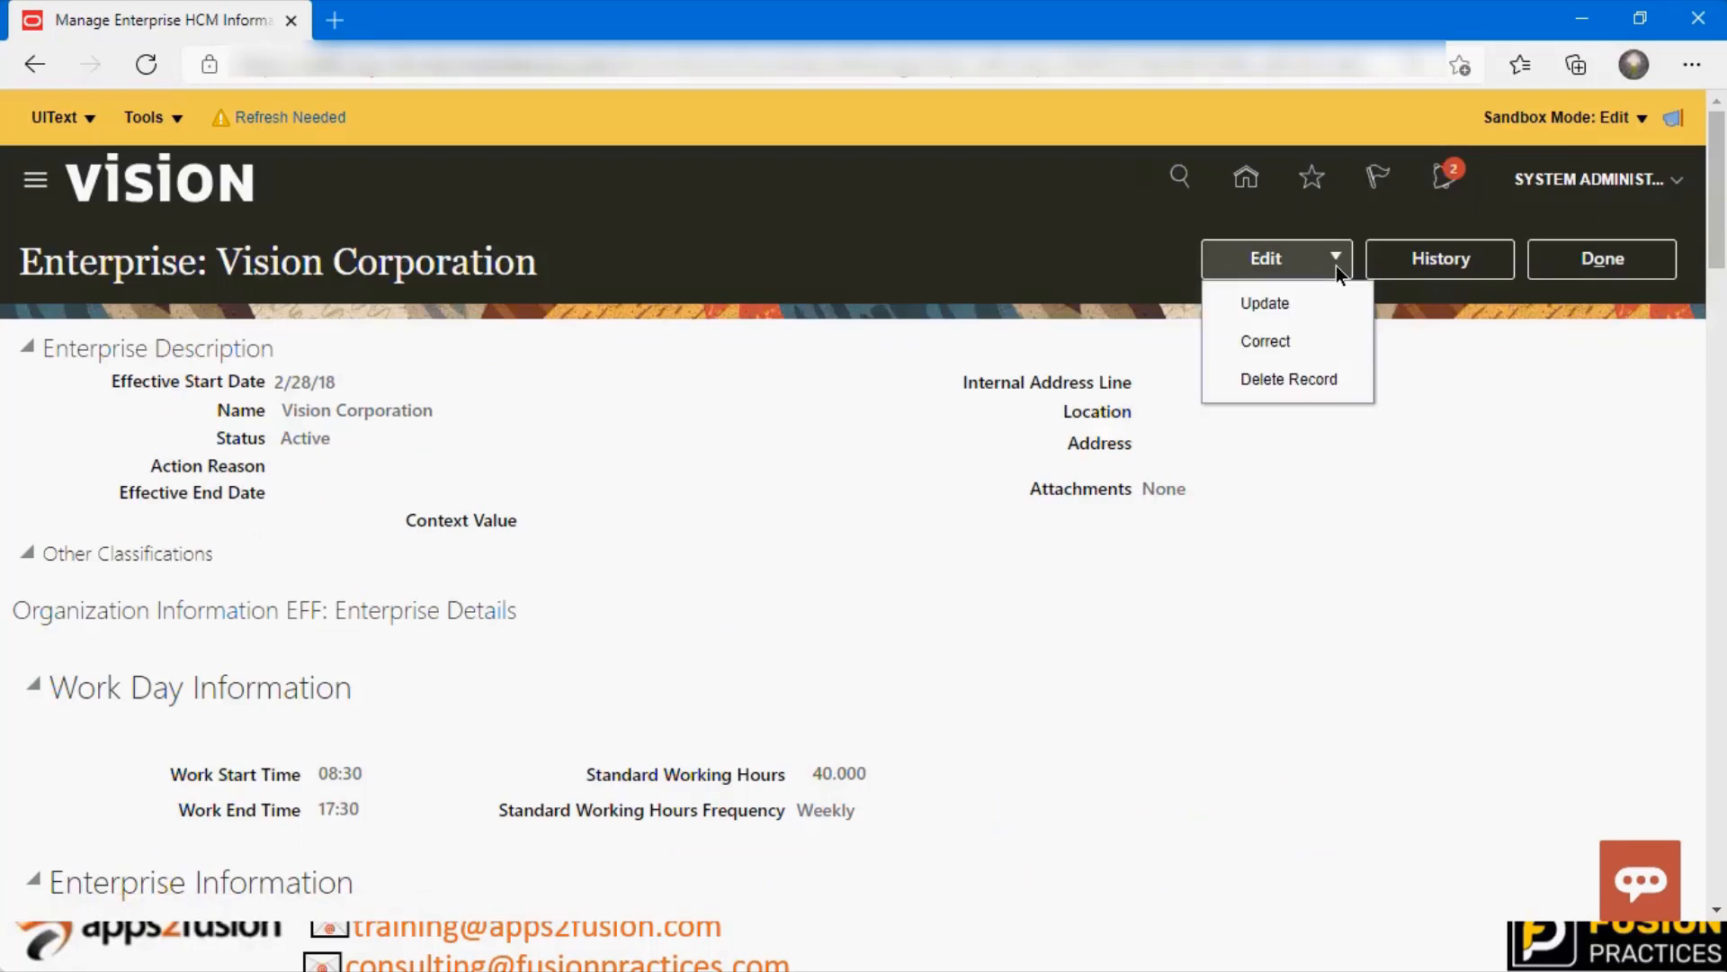
click(1654, 258)
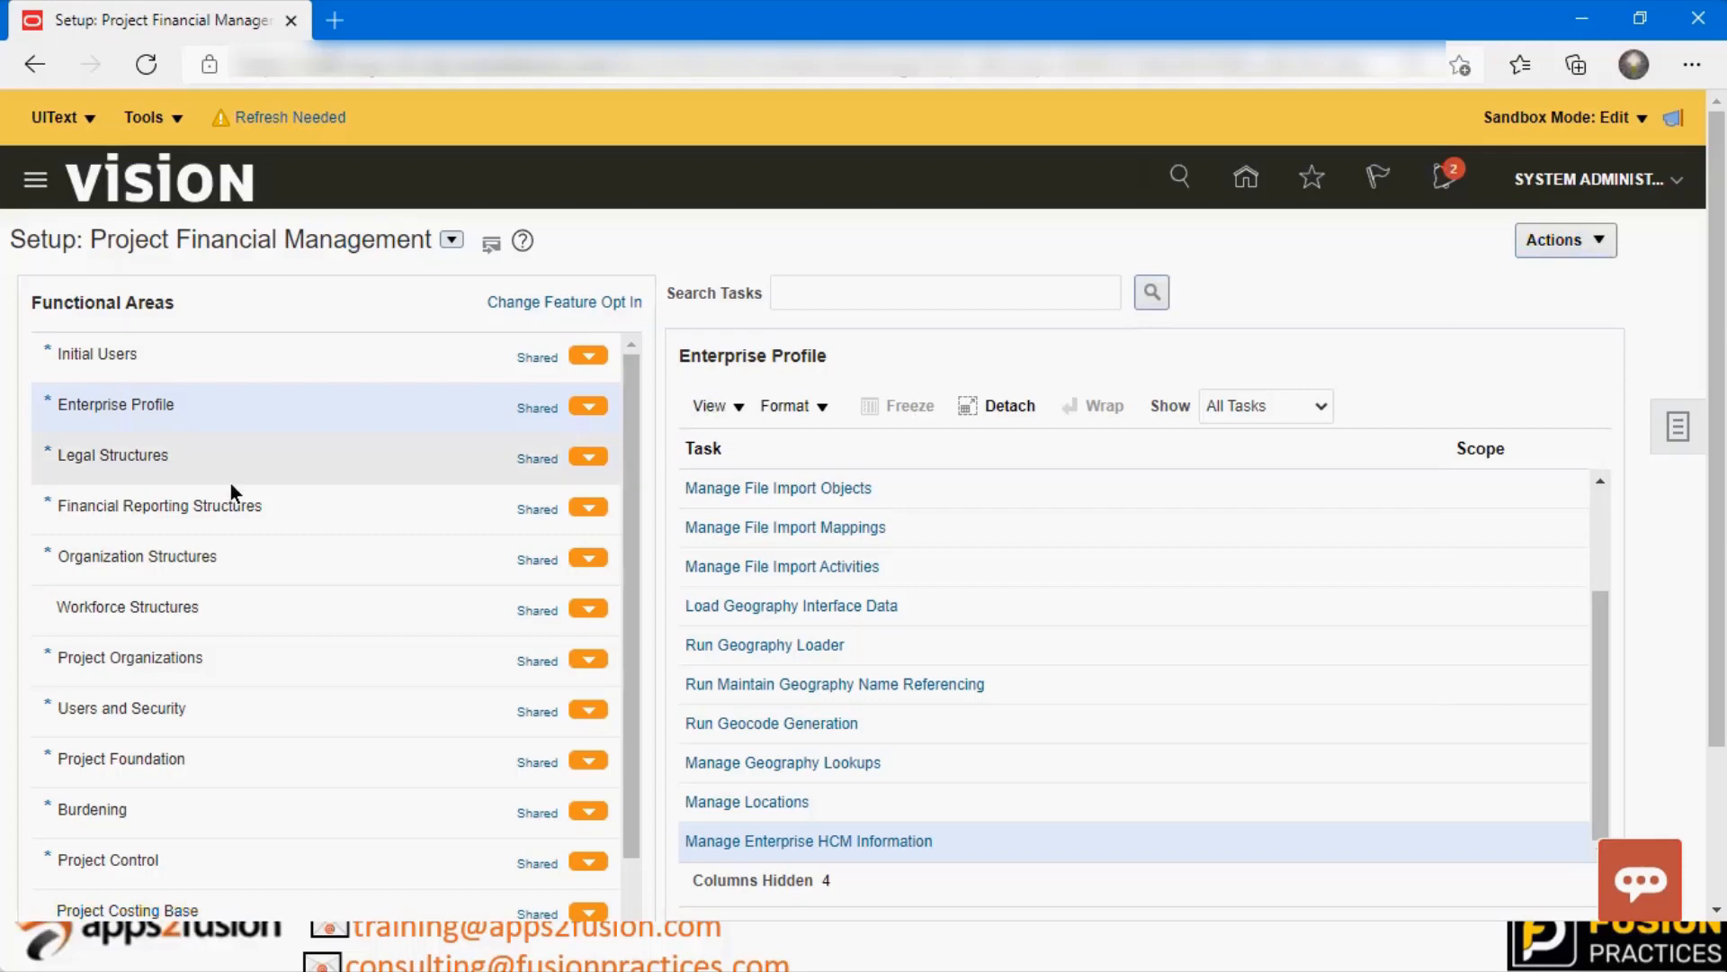
Examine the required tasks of the Legal Structures, Financial Reporting Structures, Organization Structures and Project Organizations functional areas
click(171, 460)
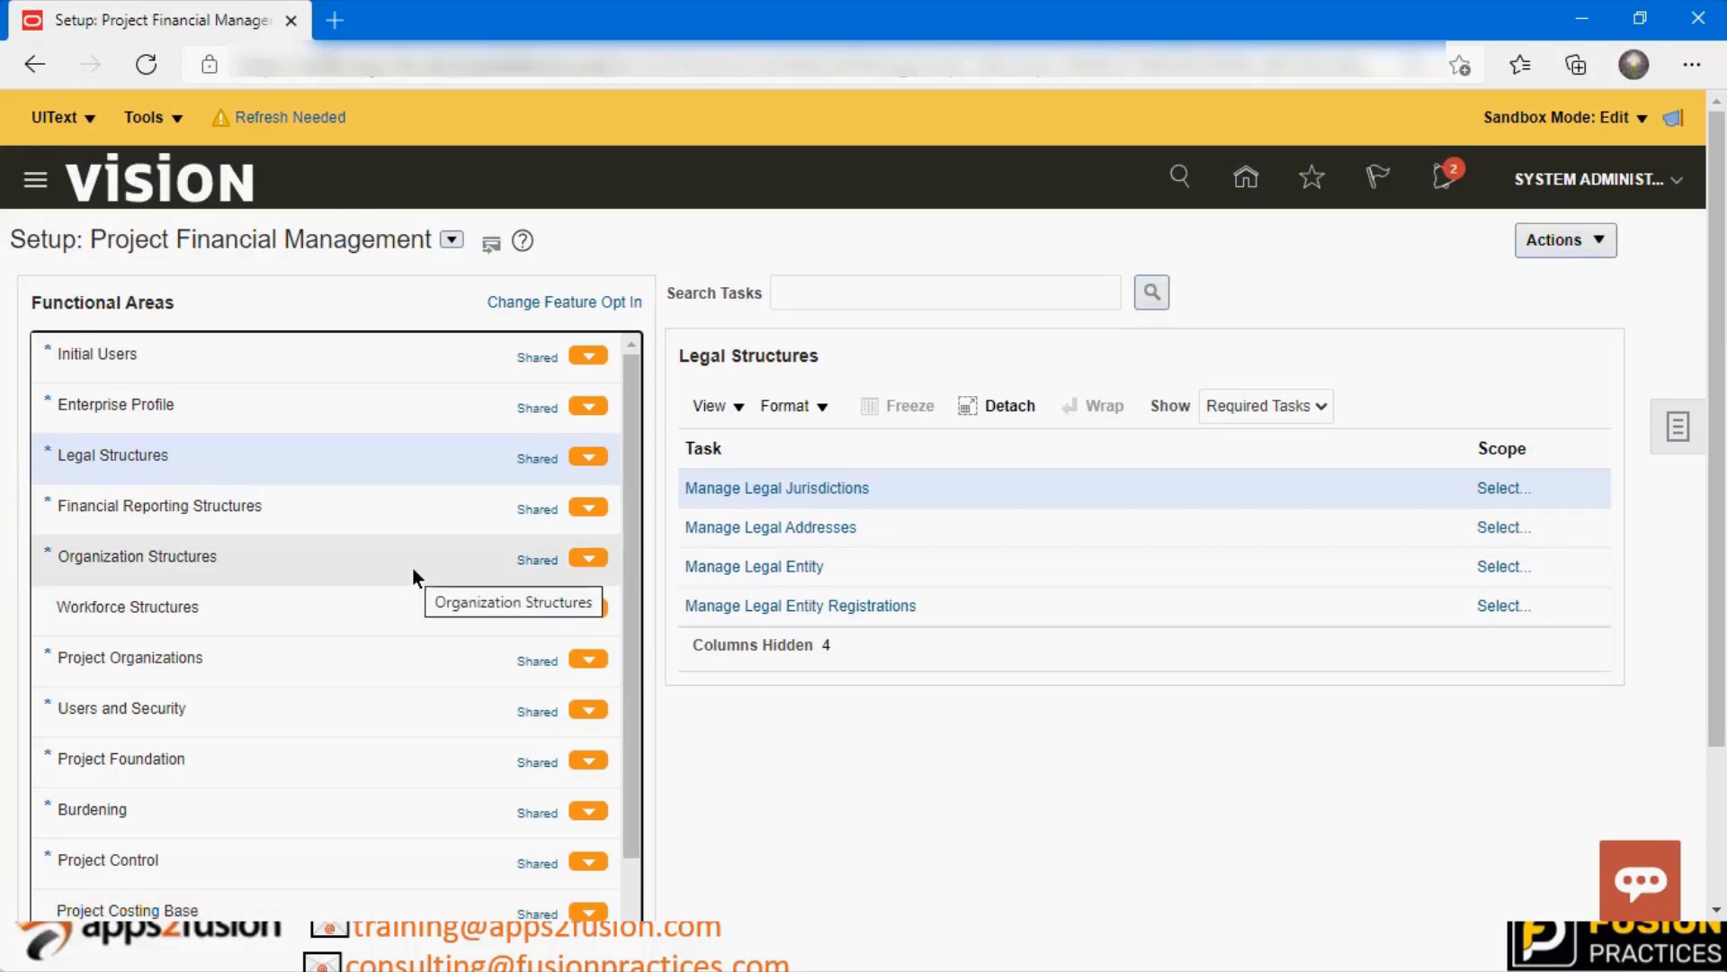
click(281, 520)
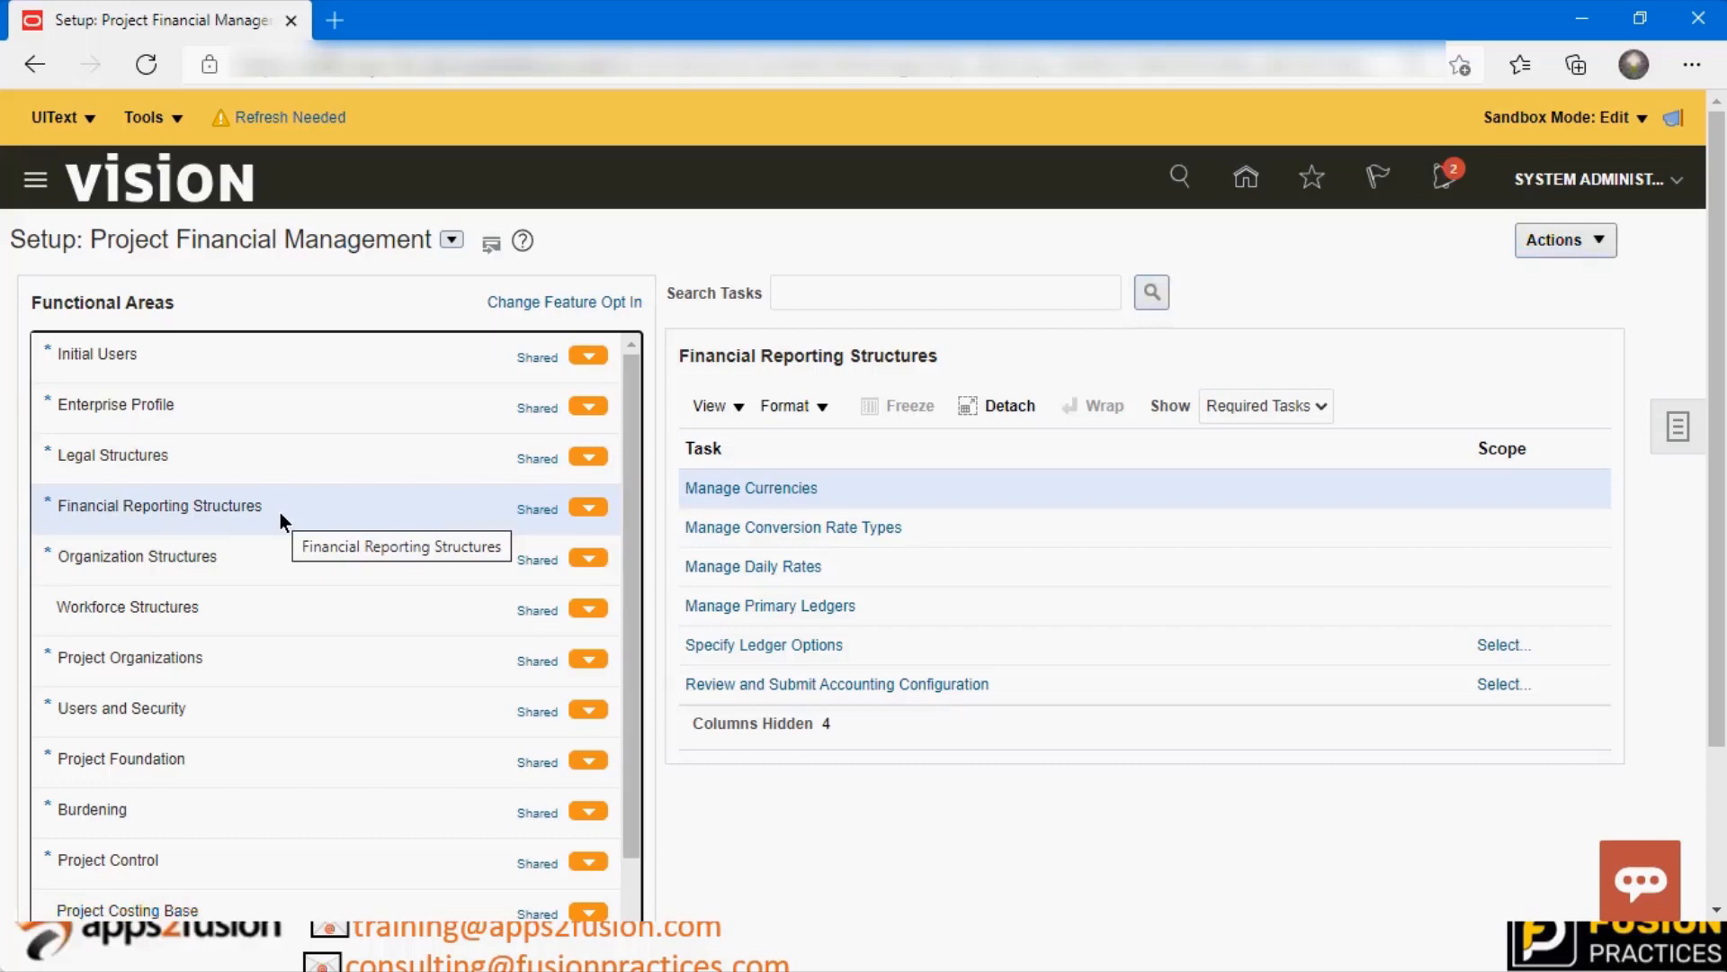
click(290, 564)
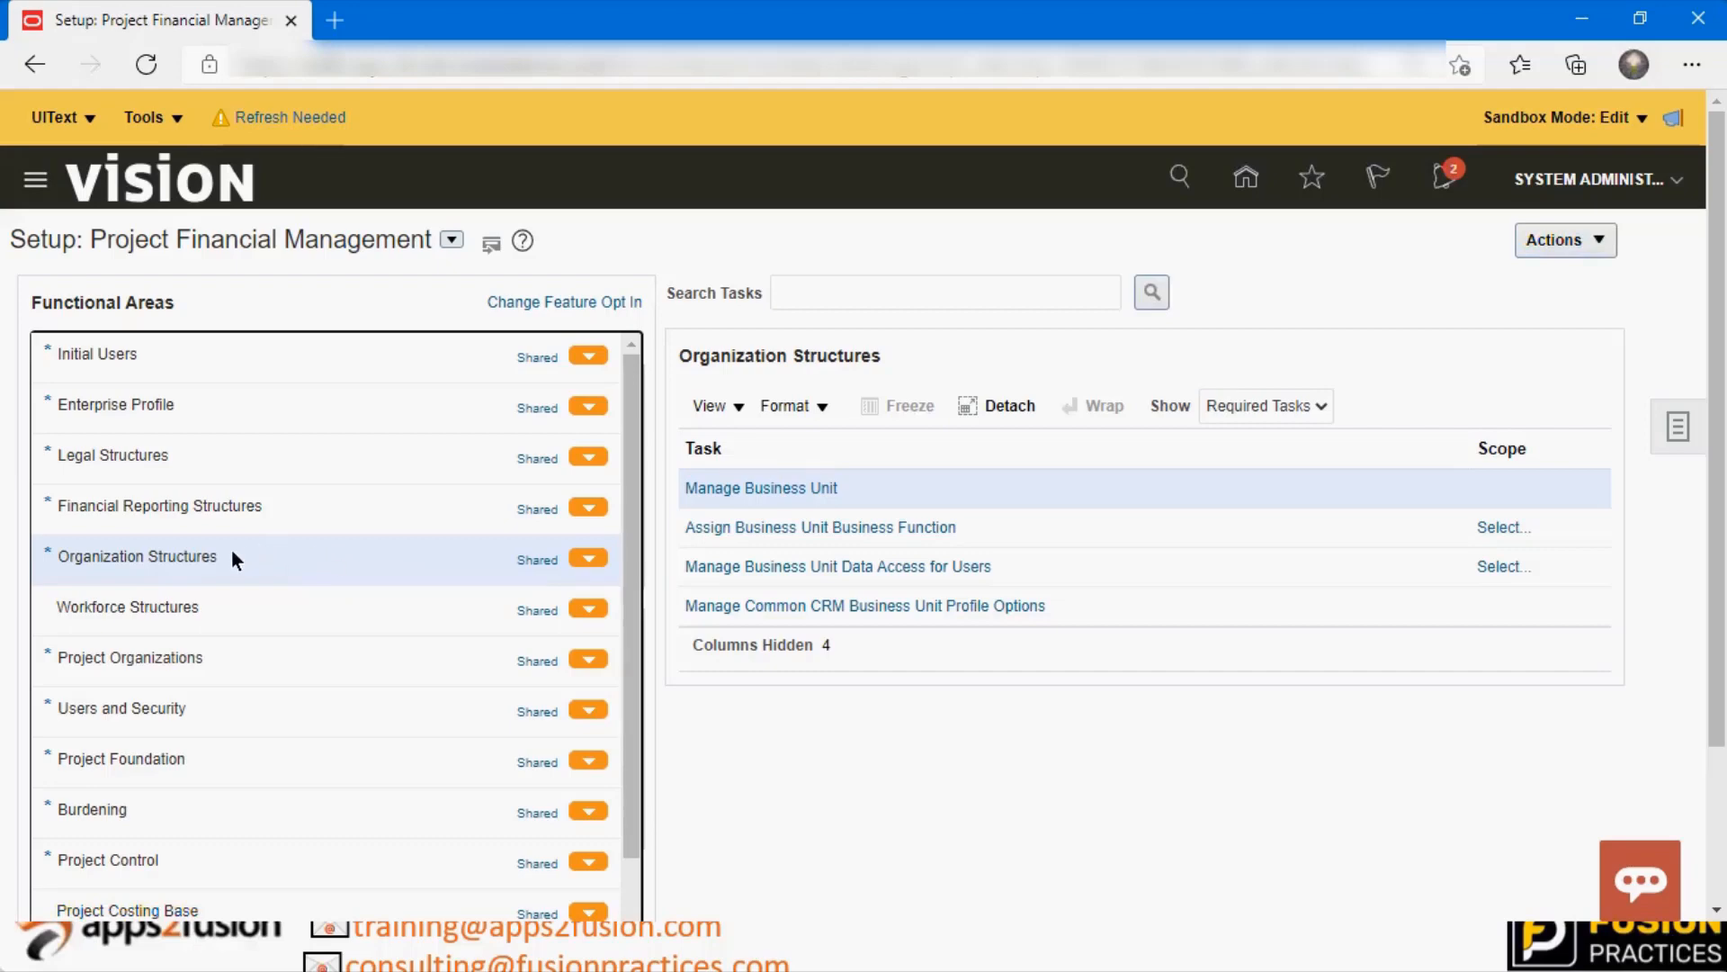
click(247, 660)
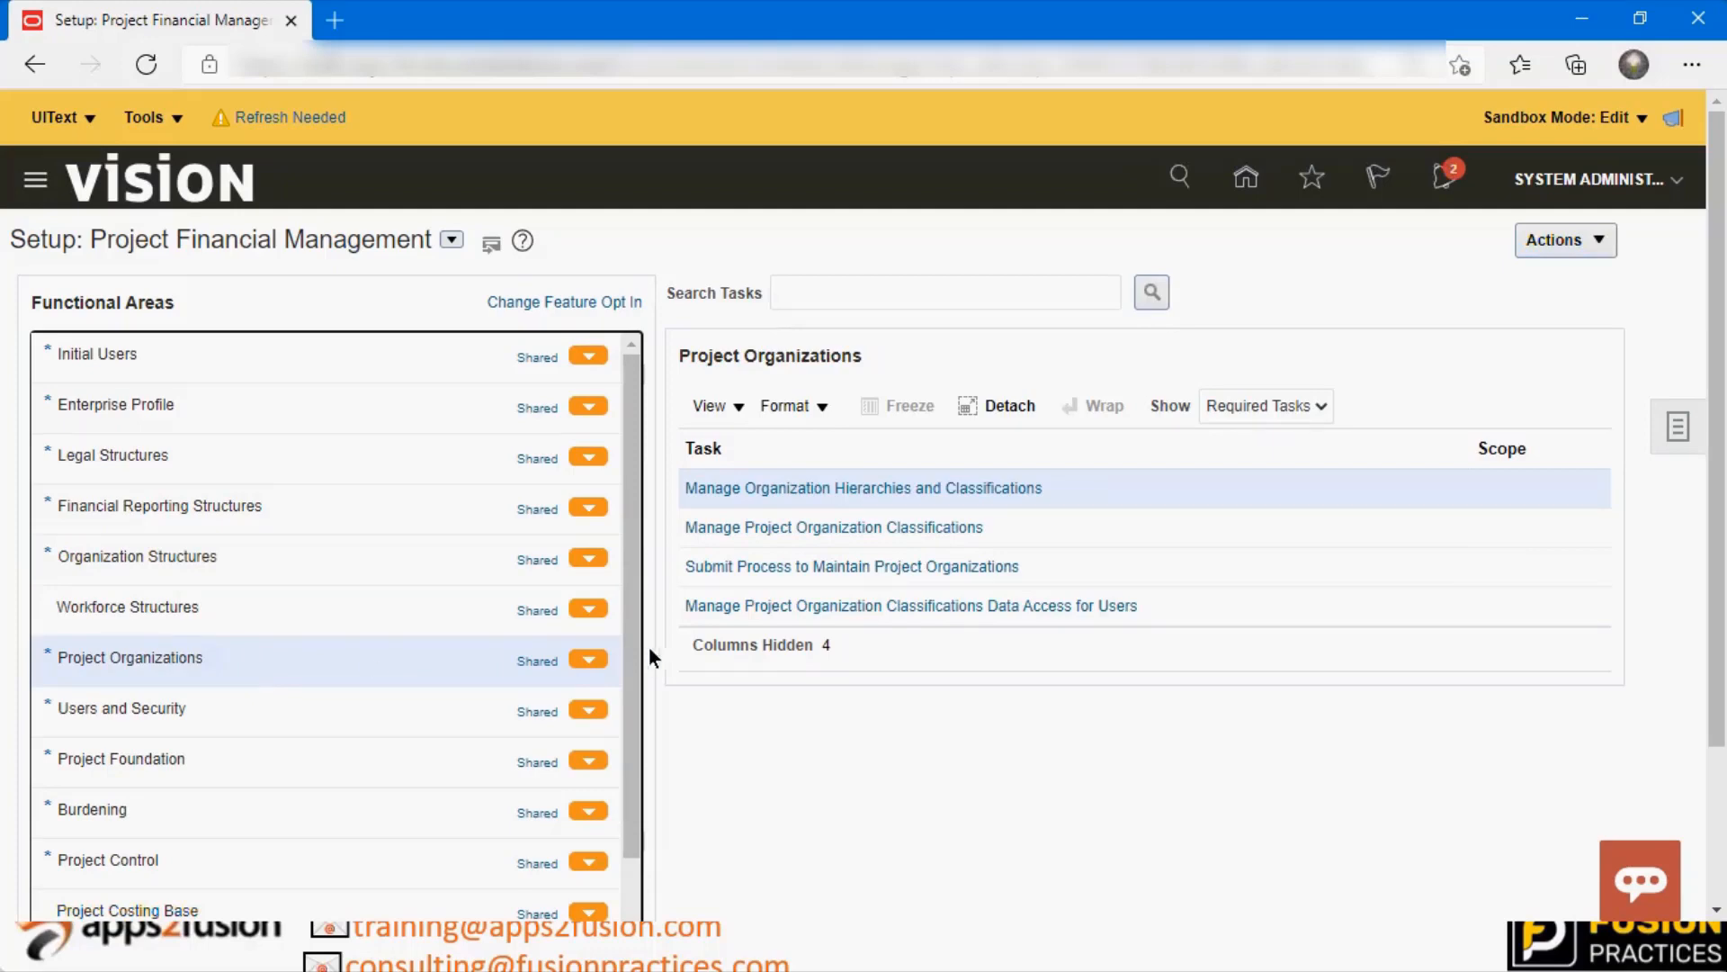
click(259, 620)
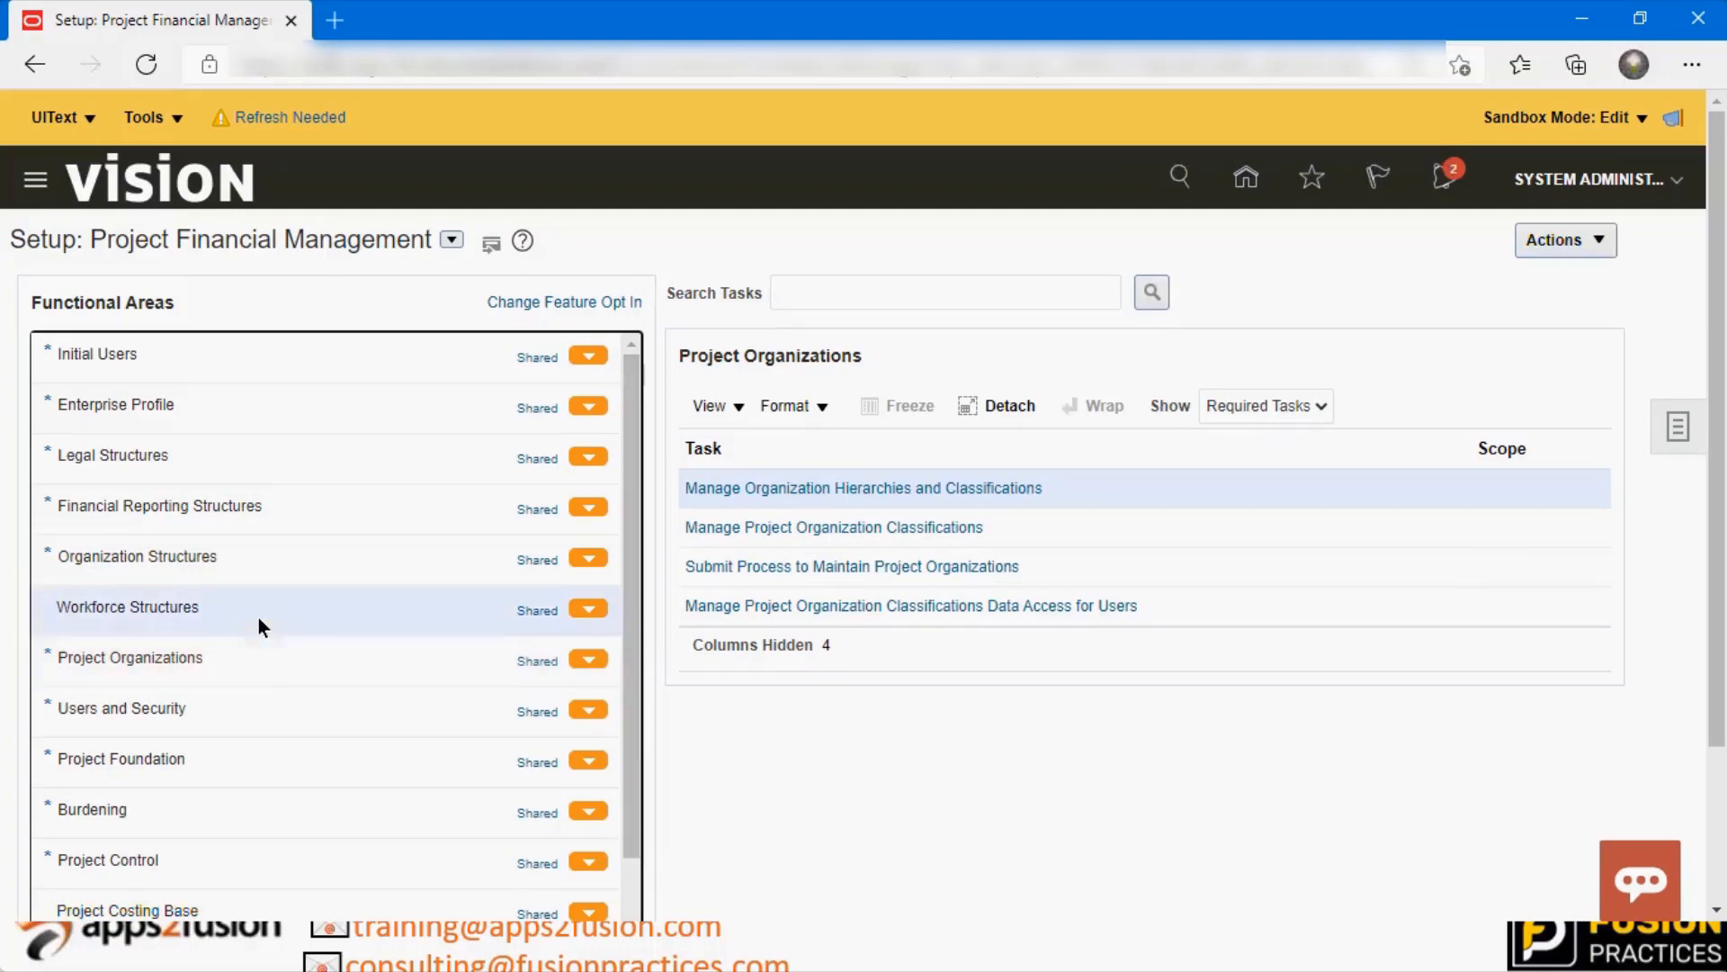
click(252, 666)
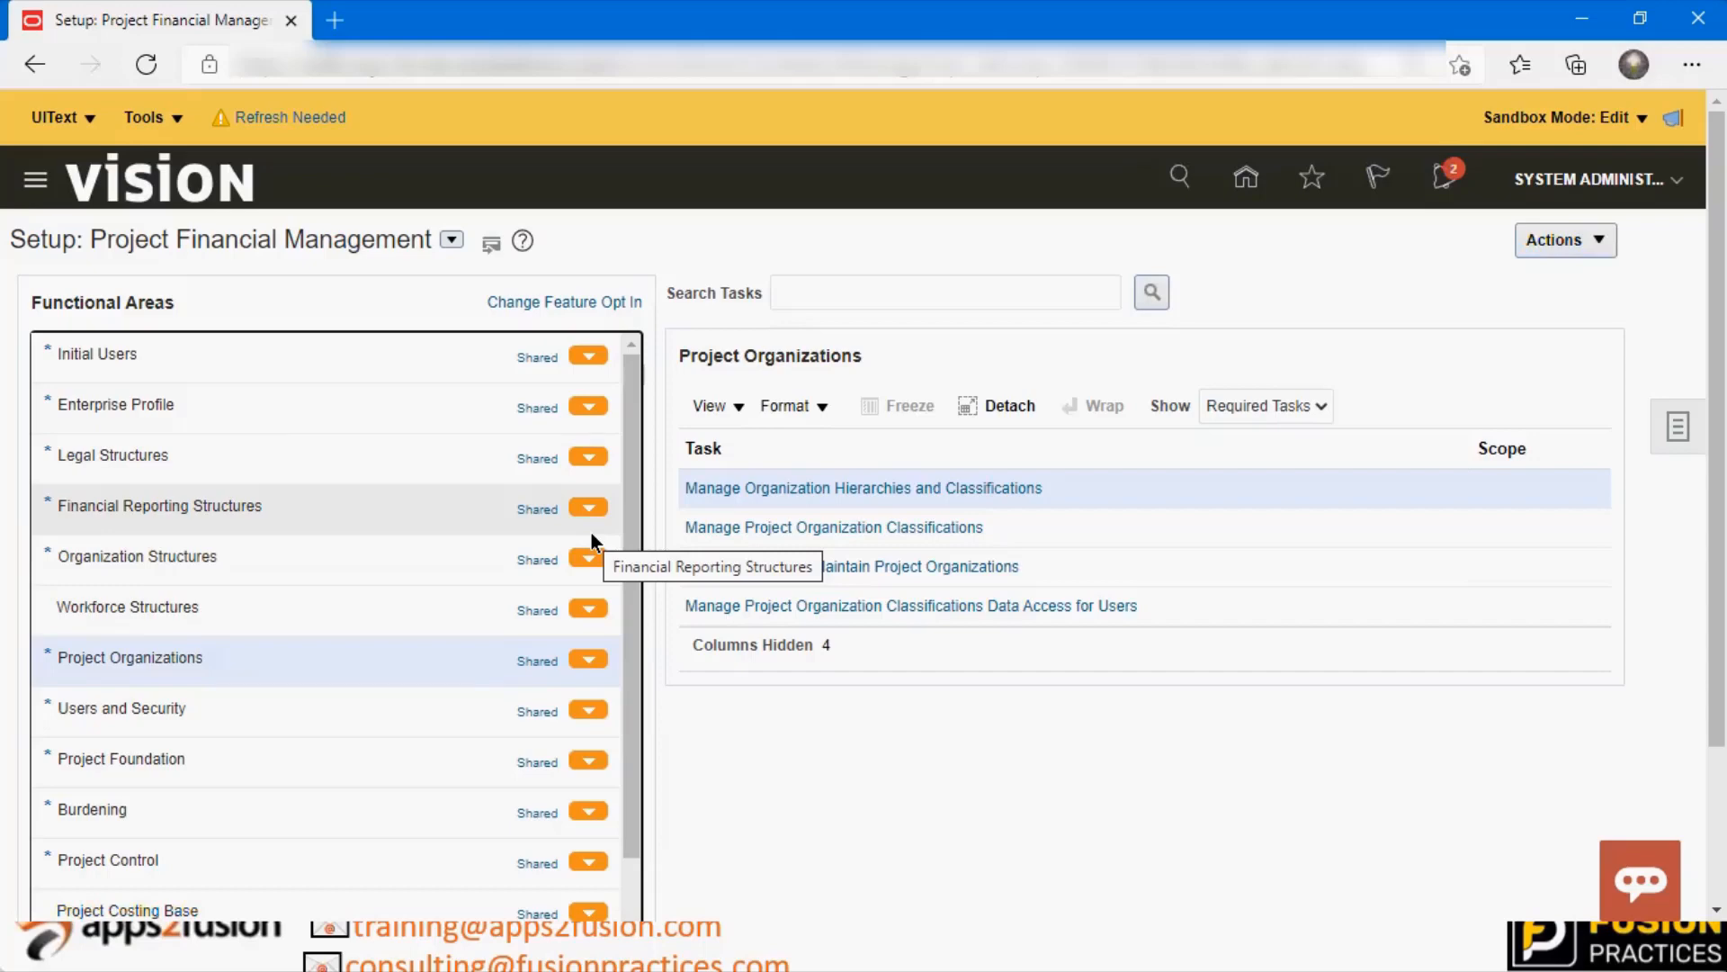
Open the Manage Business Unit task of the Organization Structures functional area and look through the existing business units
click(358, 553)
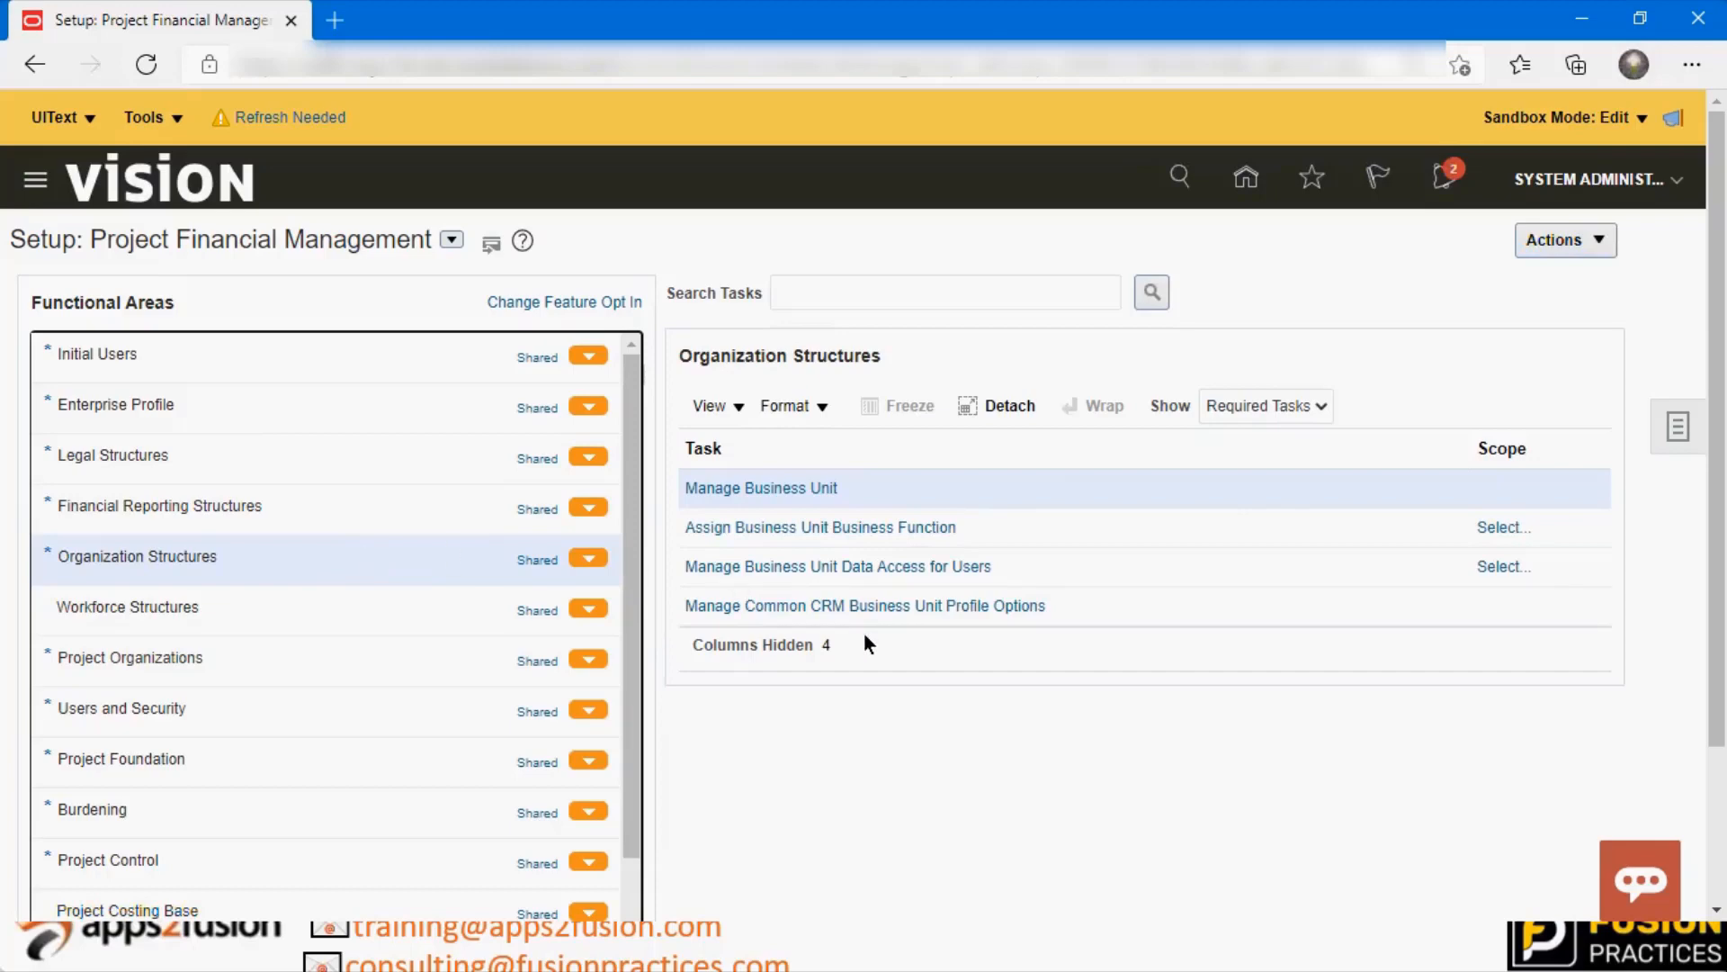
click(772, 490)
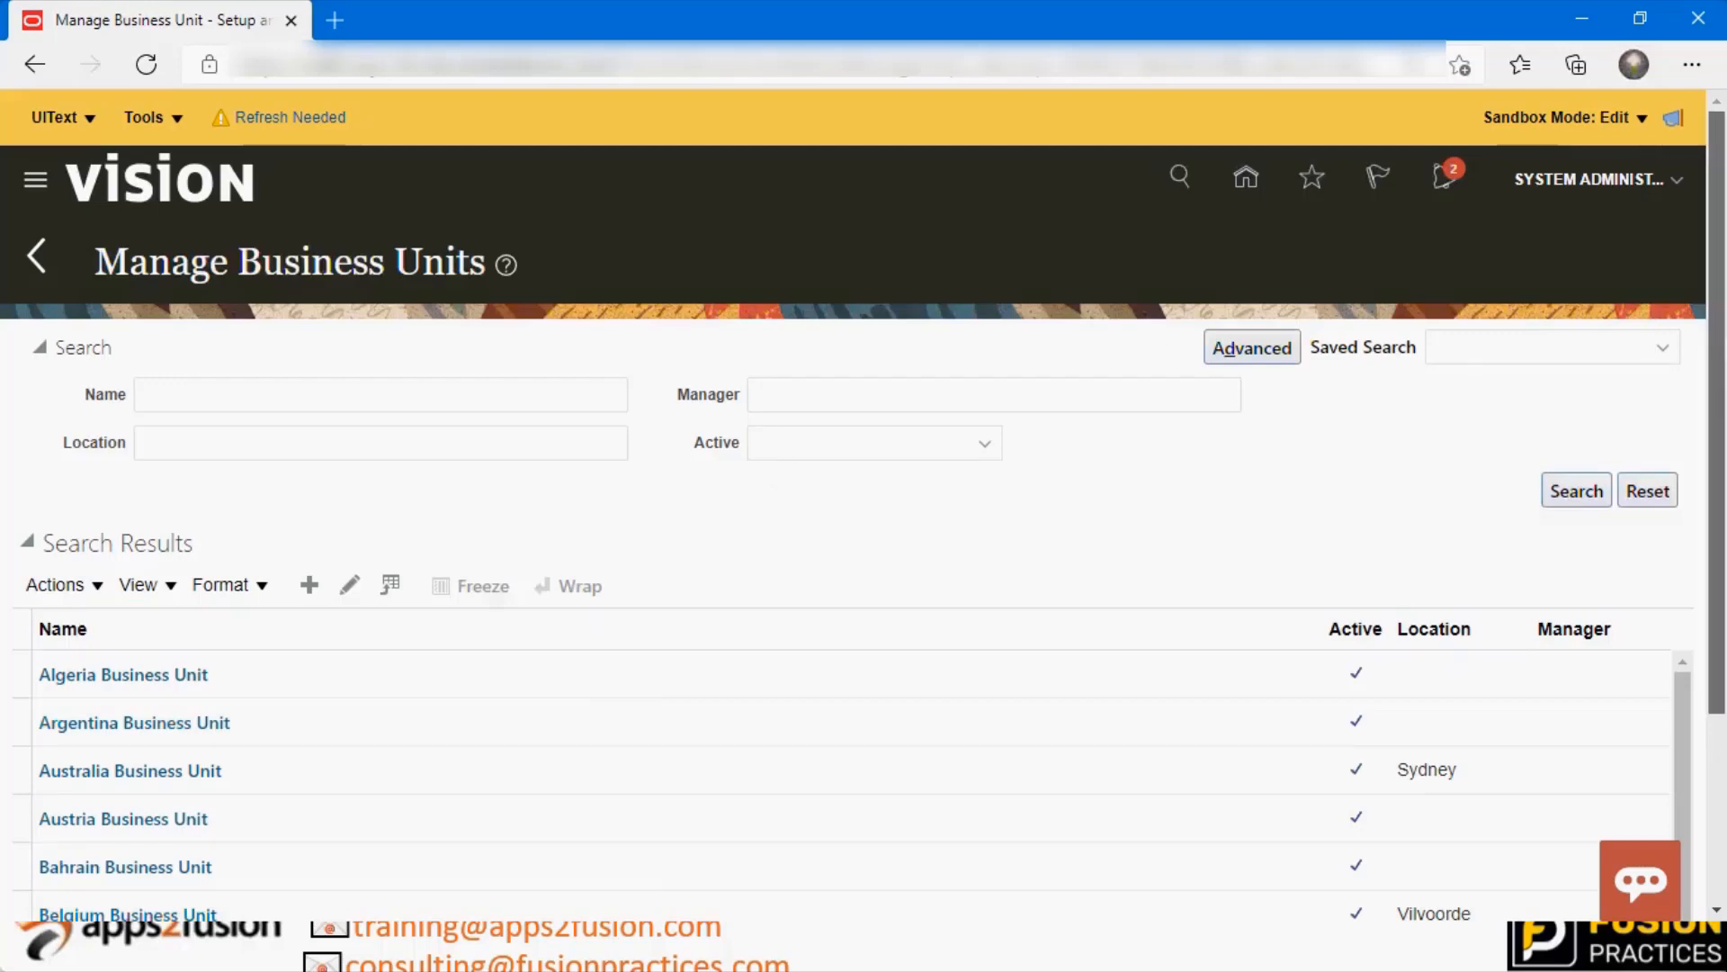
scroll(1673, 360, down, 3)
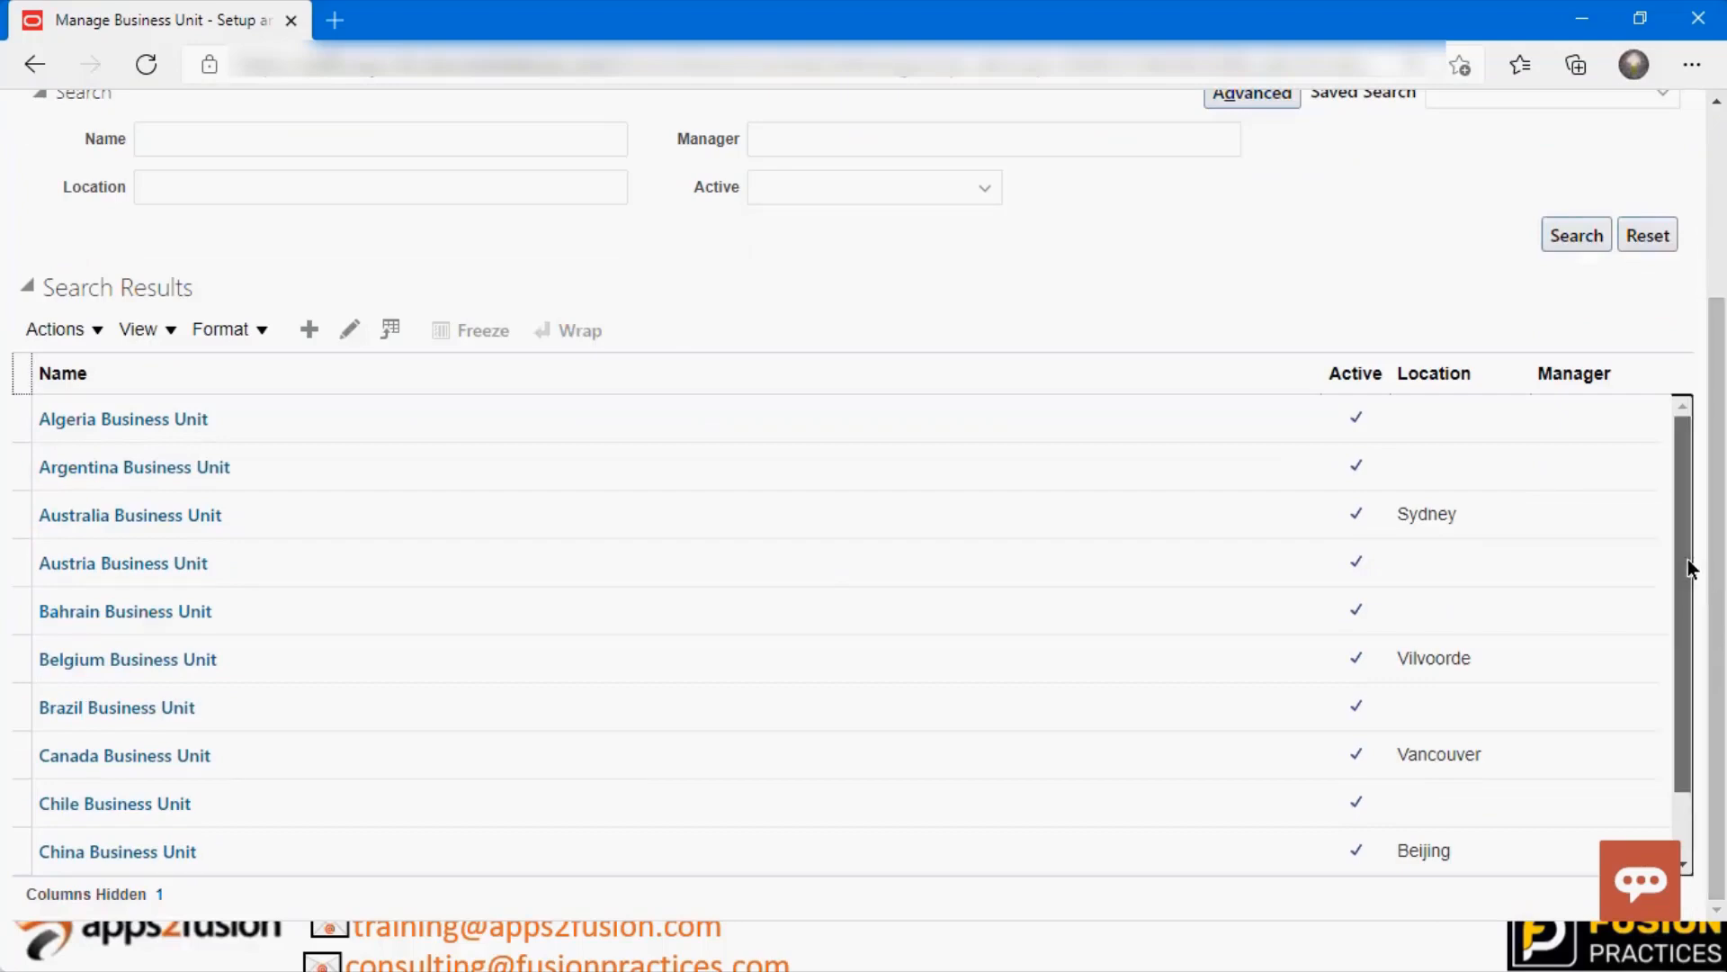
drag(1688, 558, 1688, 738)
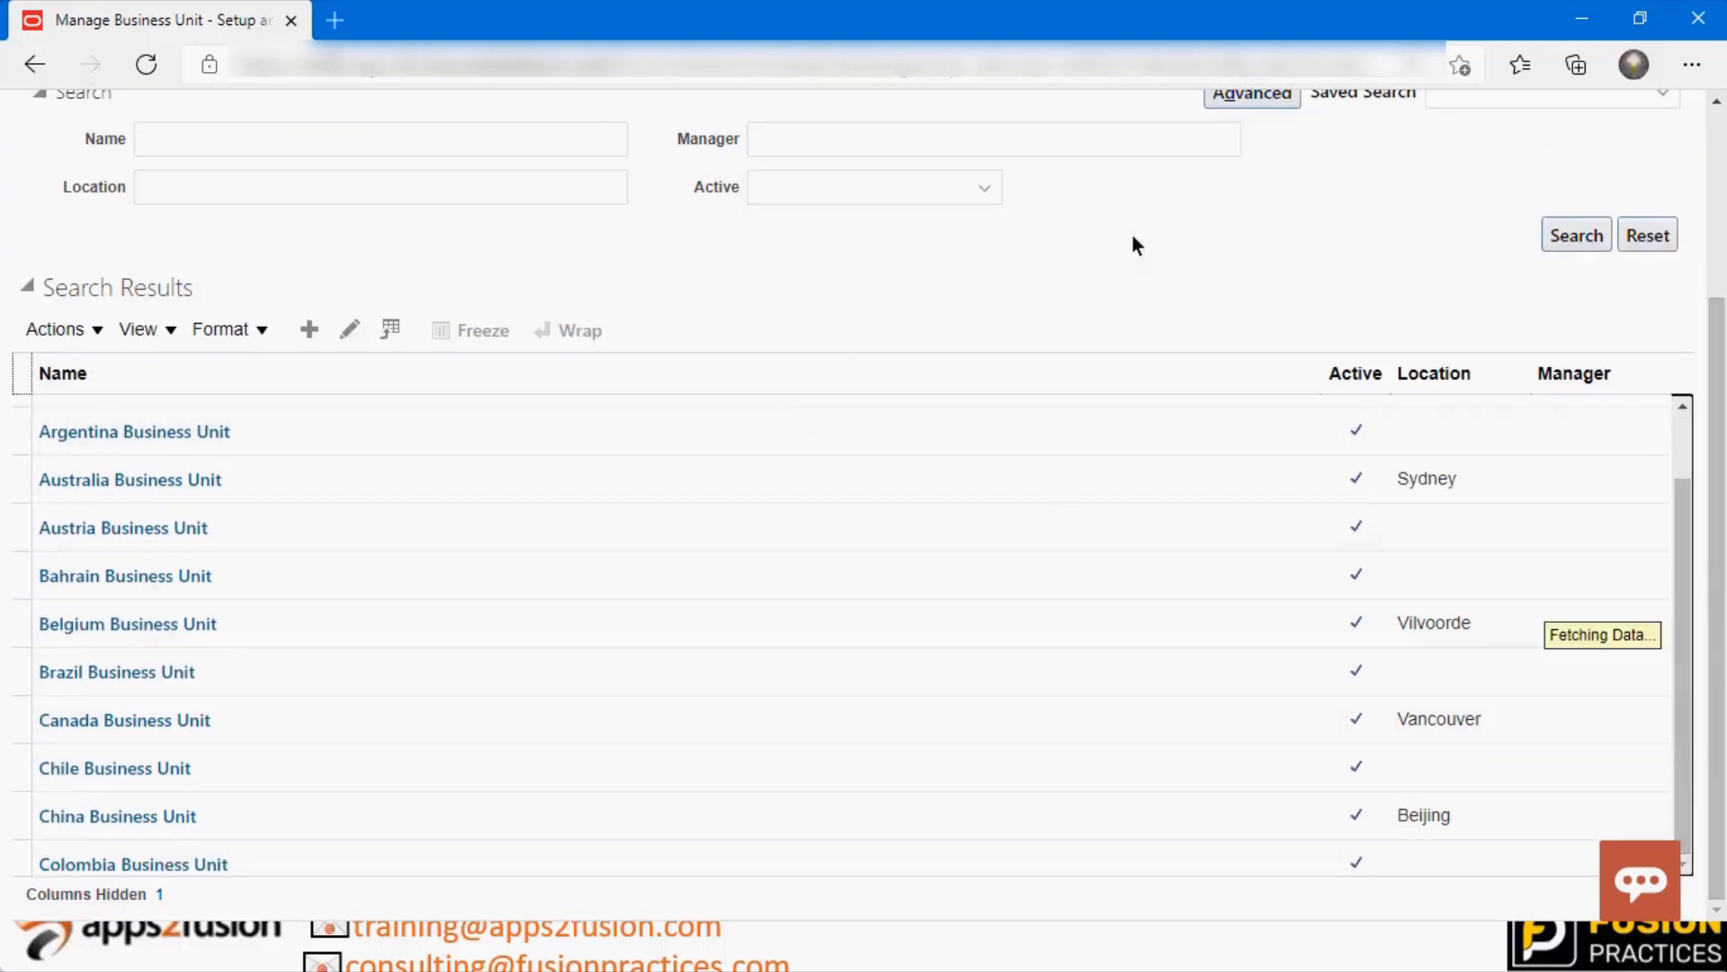
Search the business units for "vision", review the edit page of Vision Retail Business Unit and return to the setup task list without saving
click(364, 144)
text(vision)
key(Return)
click(293, 529)
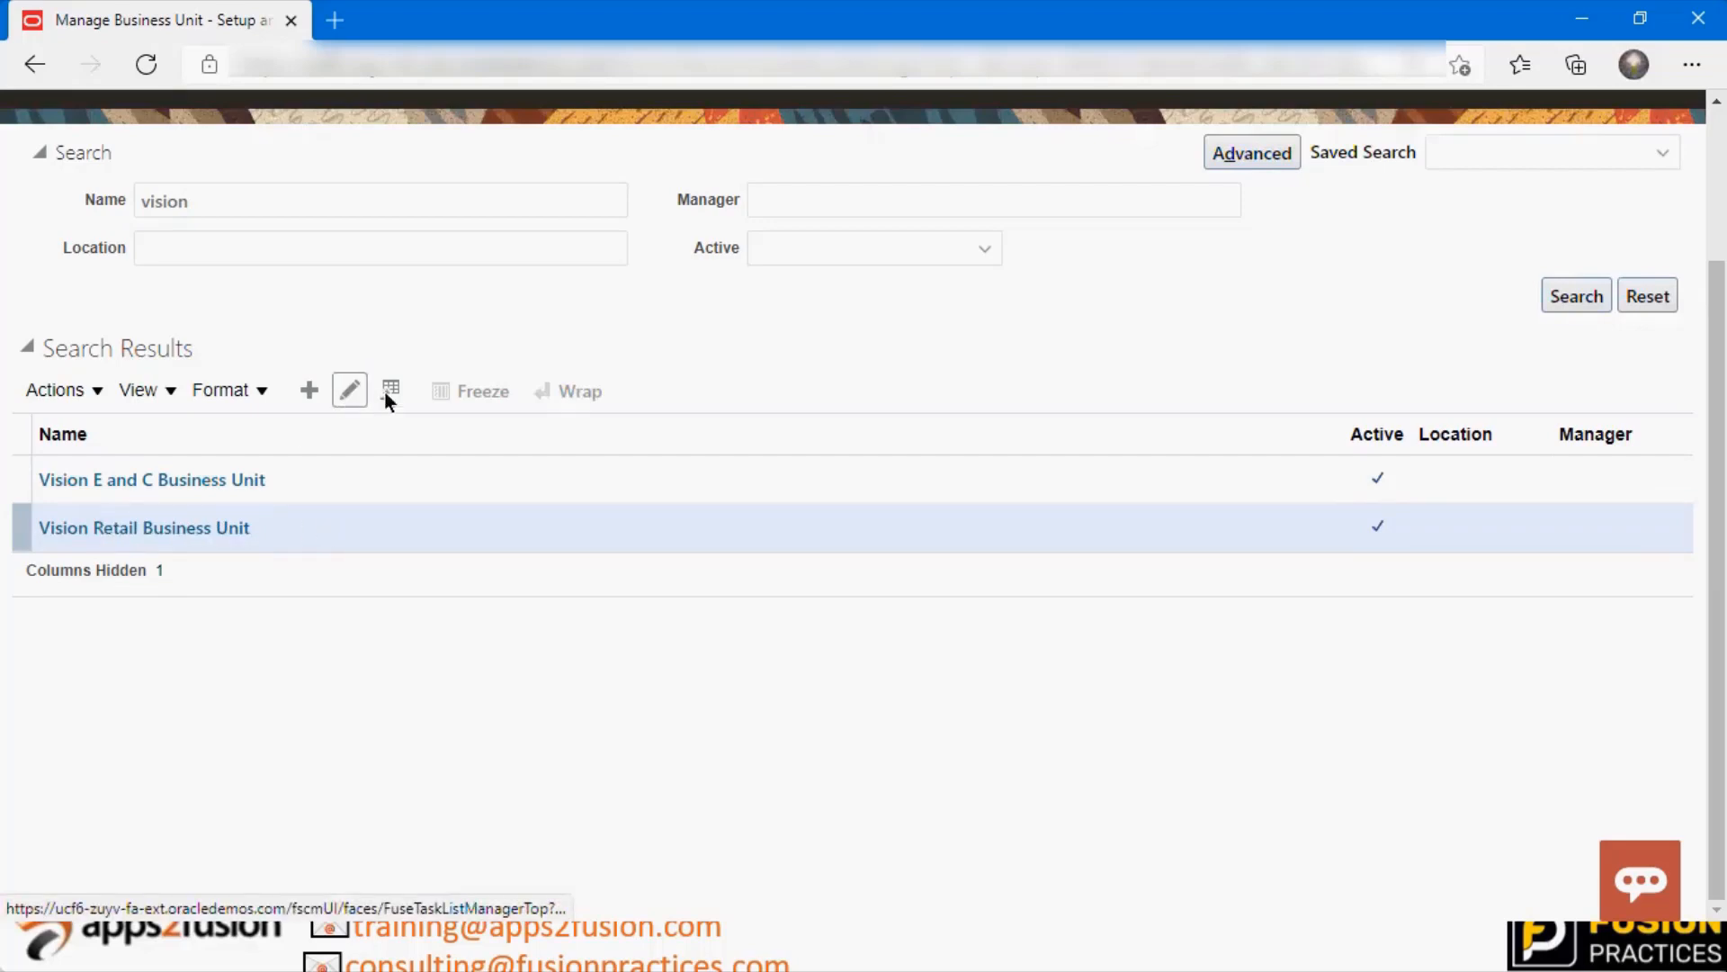
click(342, 394)
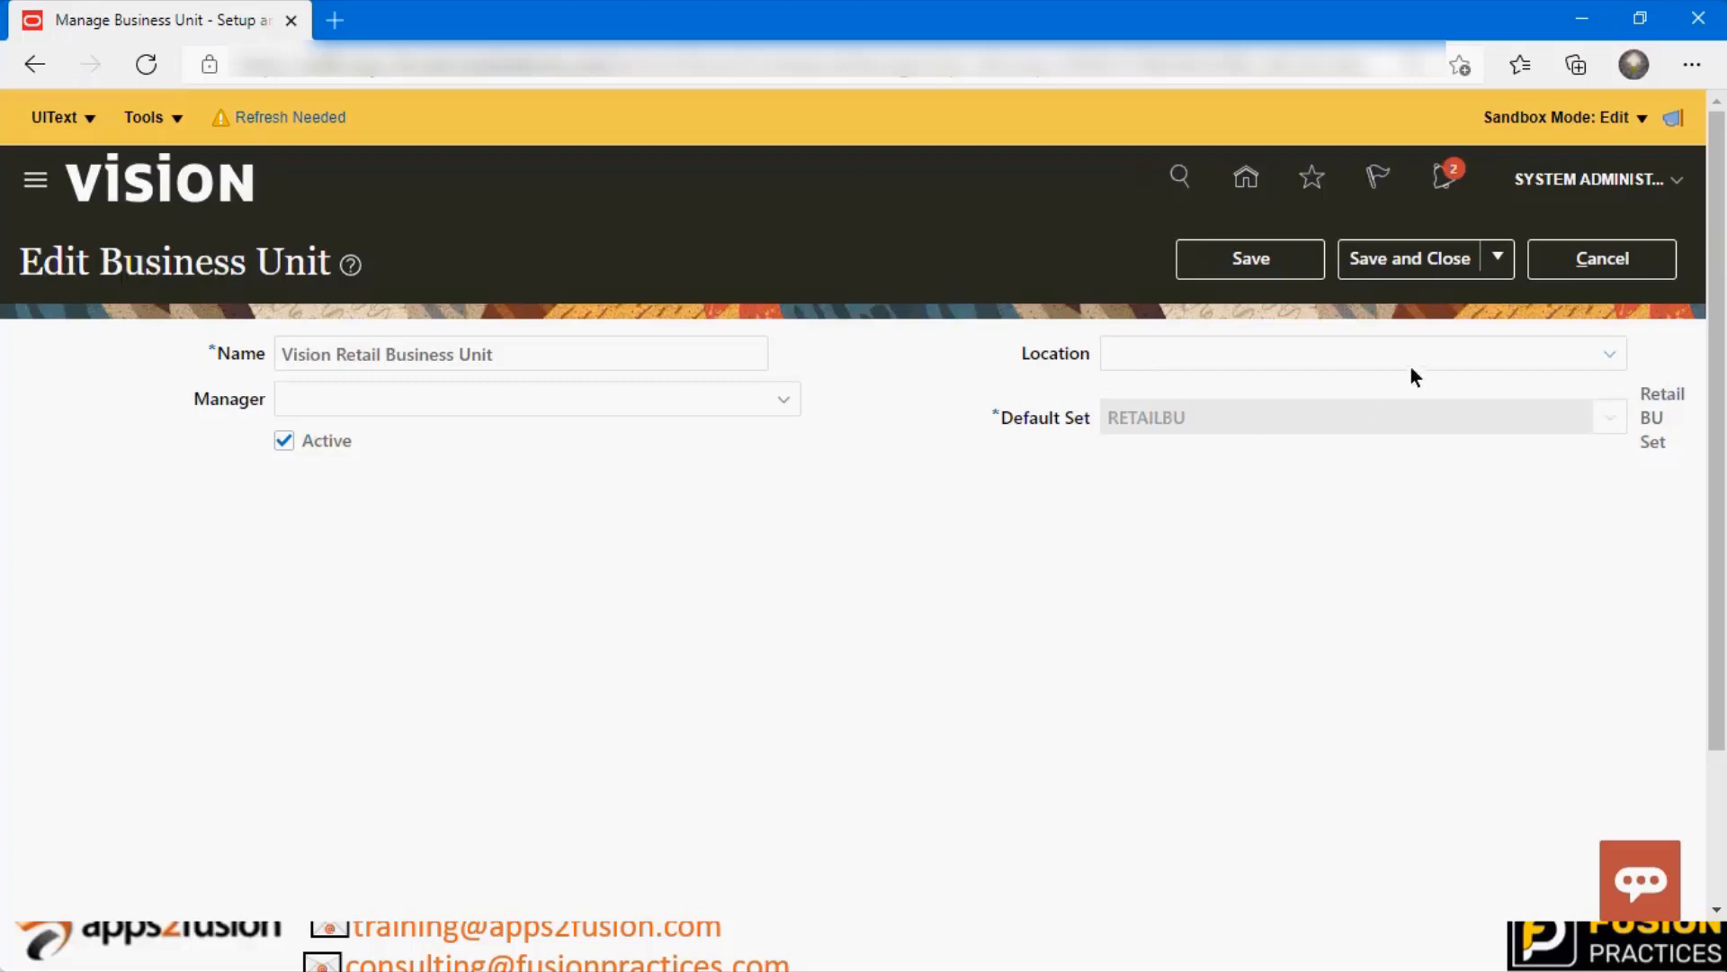
click(1598, 273)
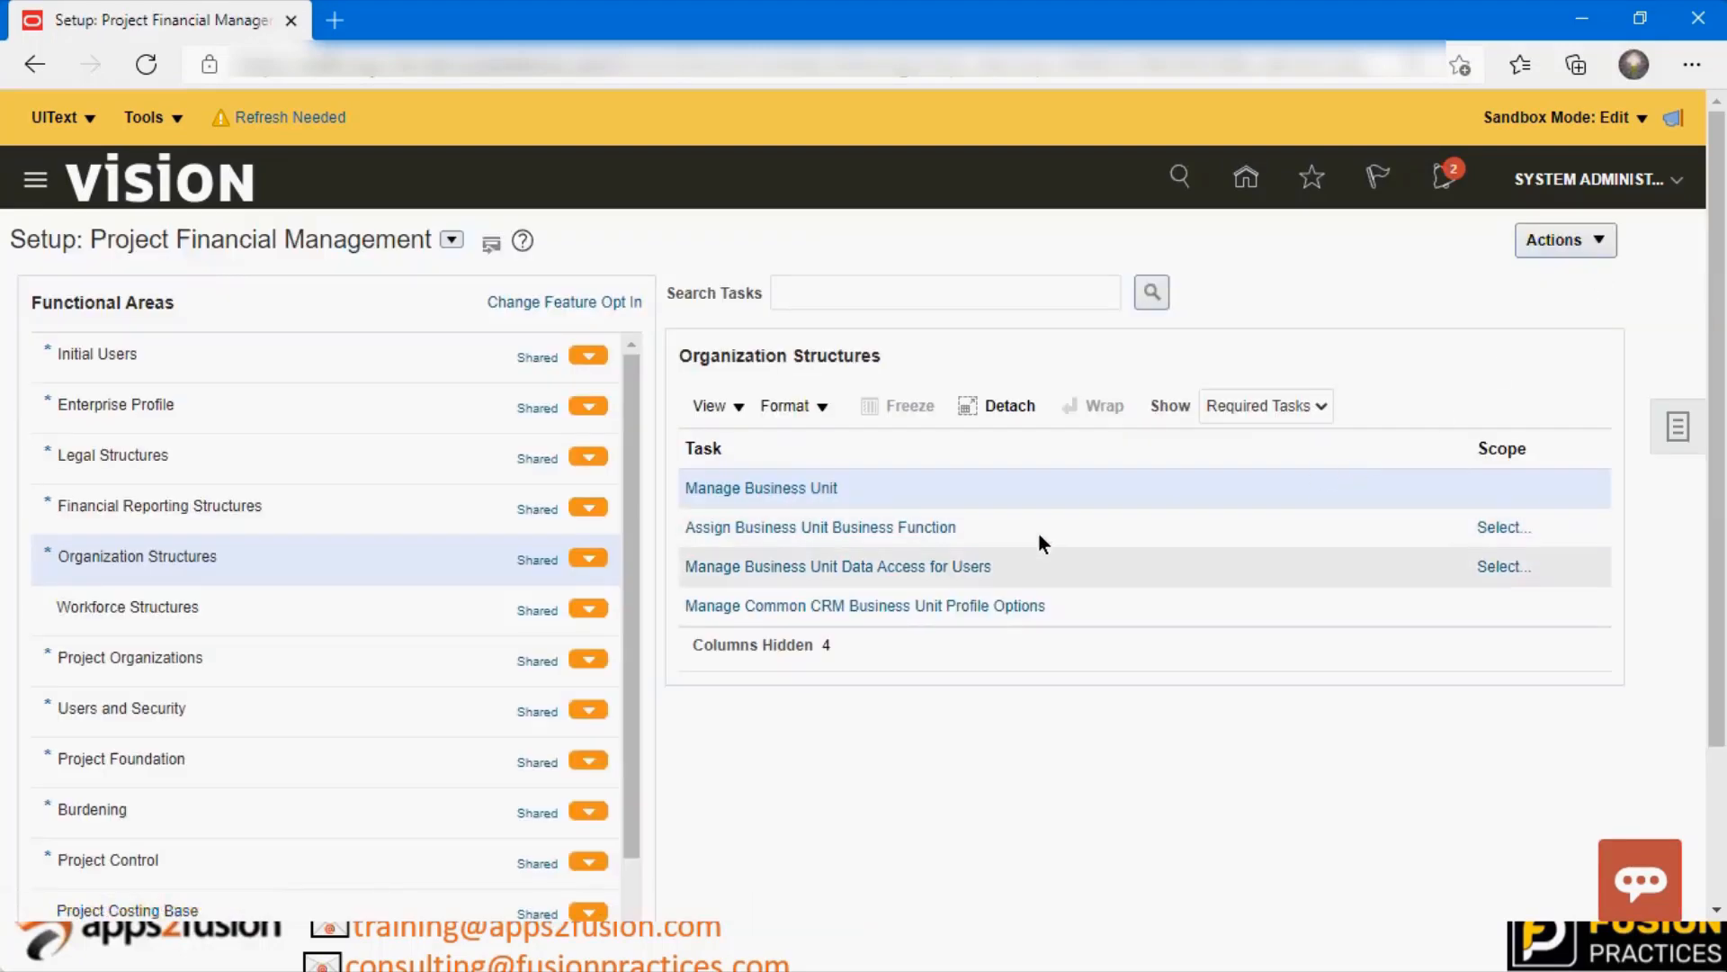
Start the Assign Business Unit Business Function task, applying Select and Add as the business unit scope
click(877, 529)
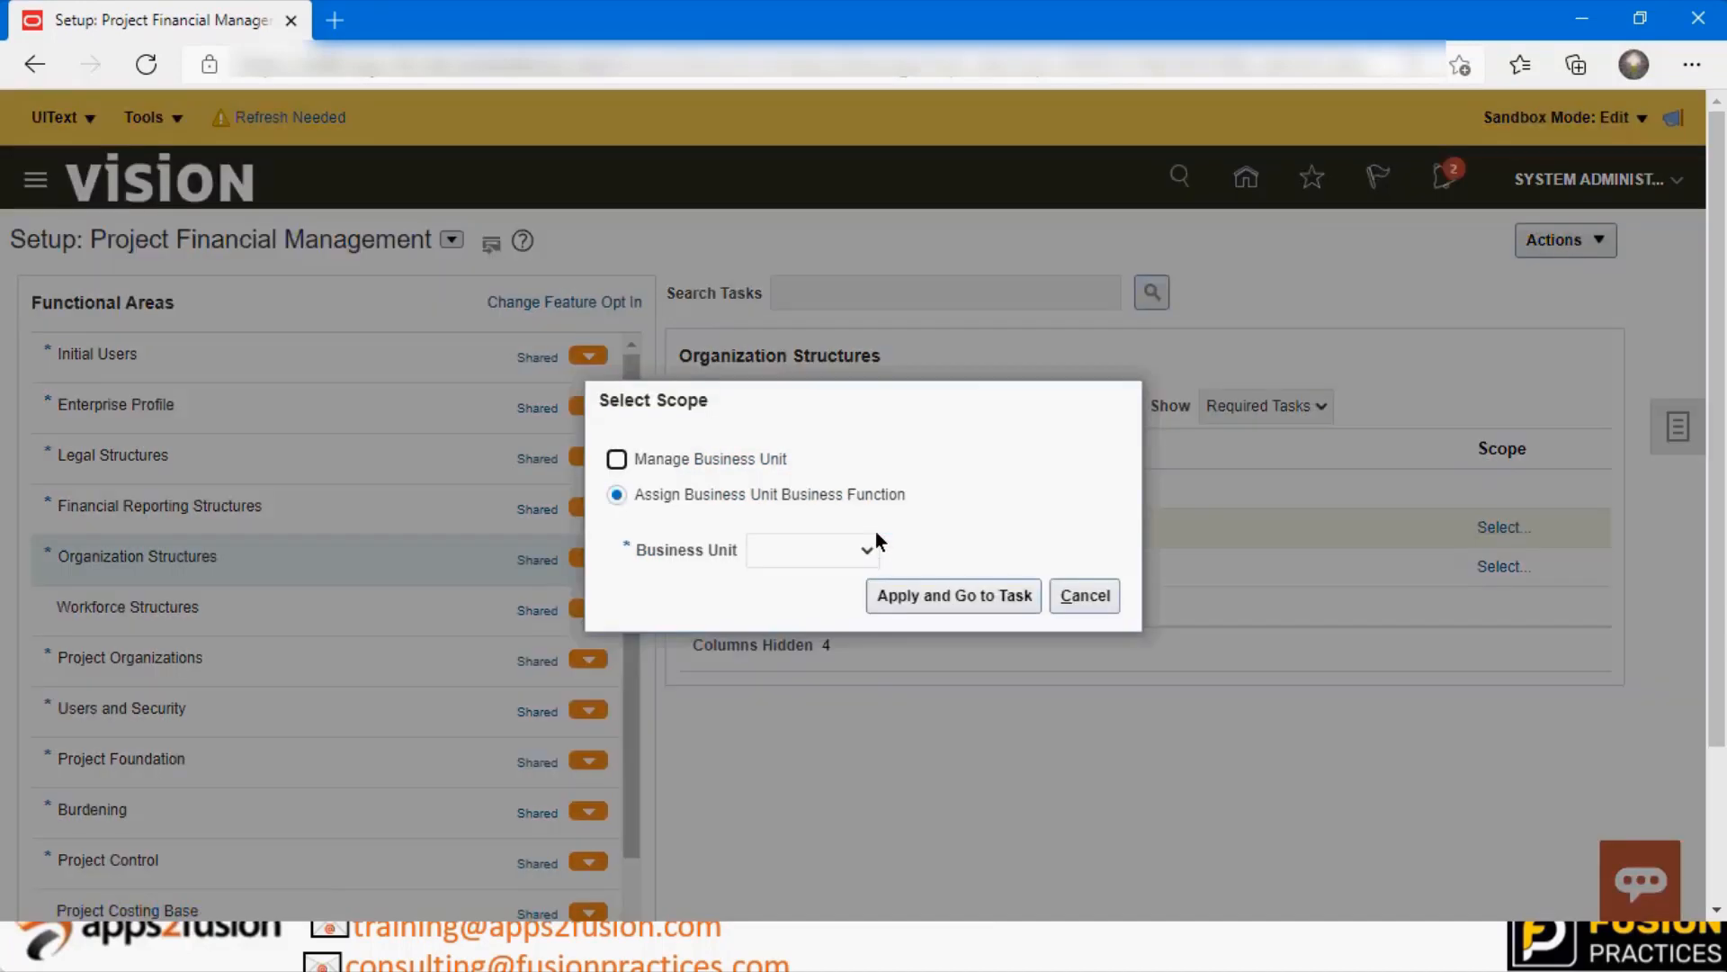
click(786, 549)
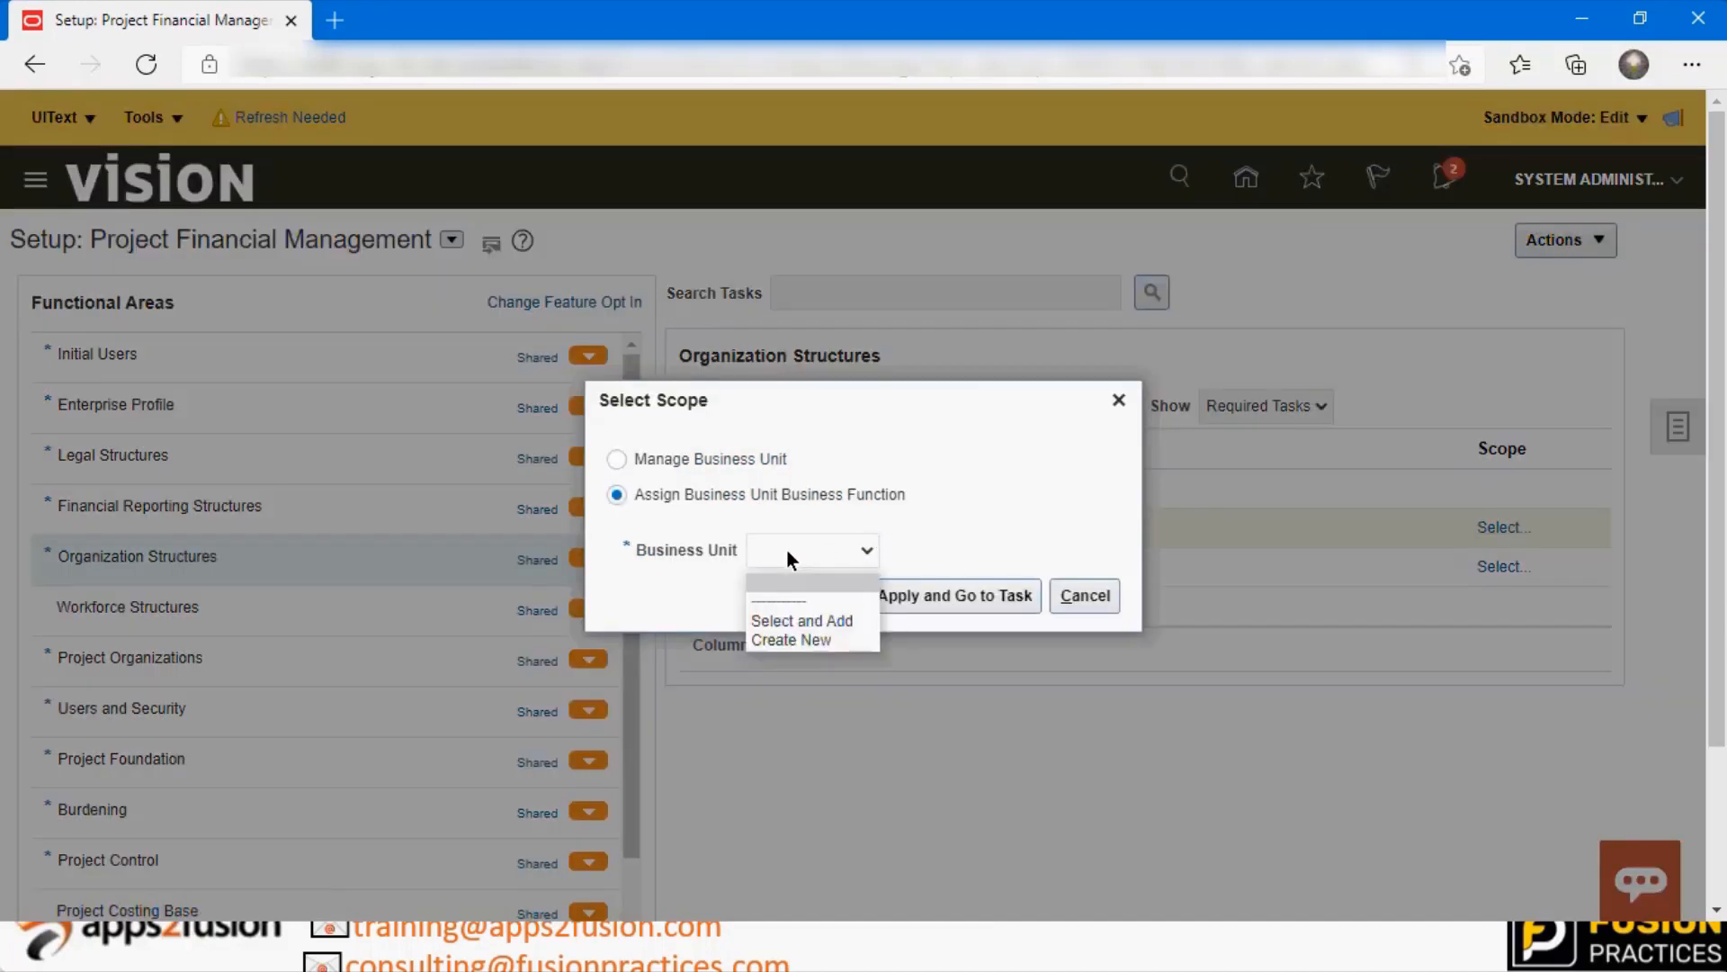
click(803, 624)
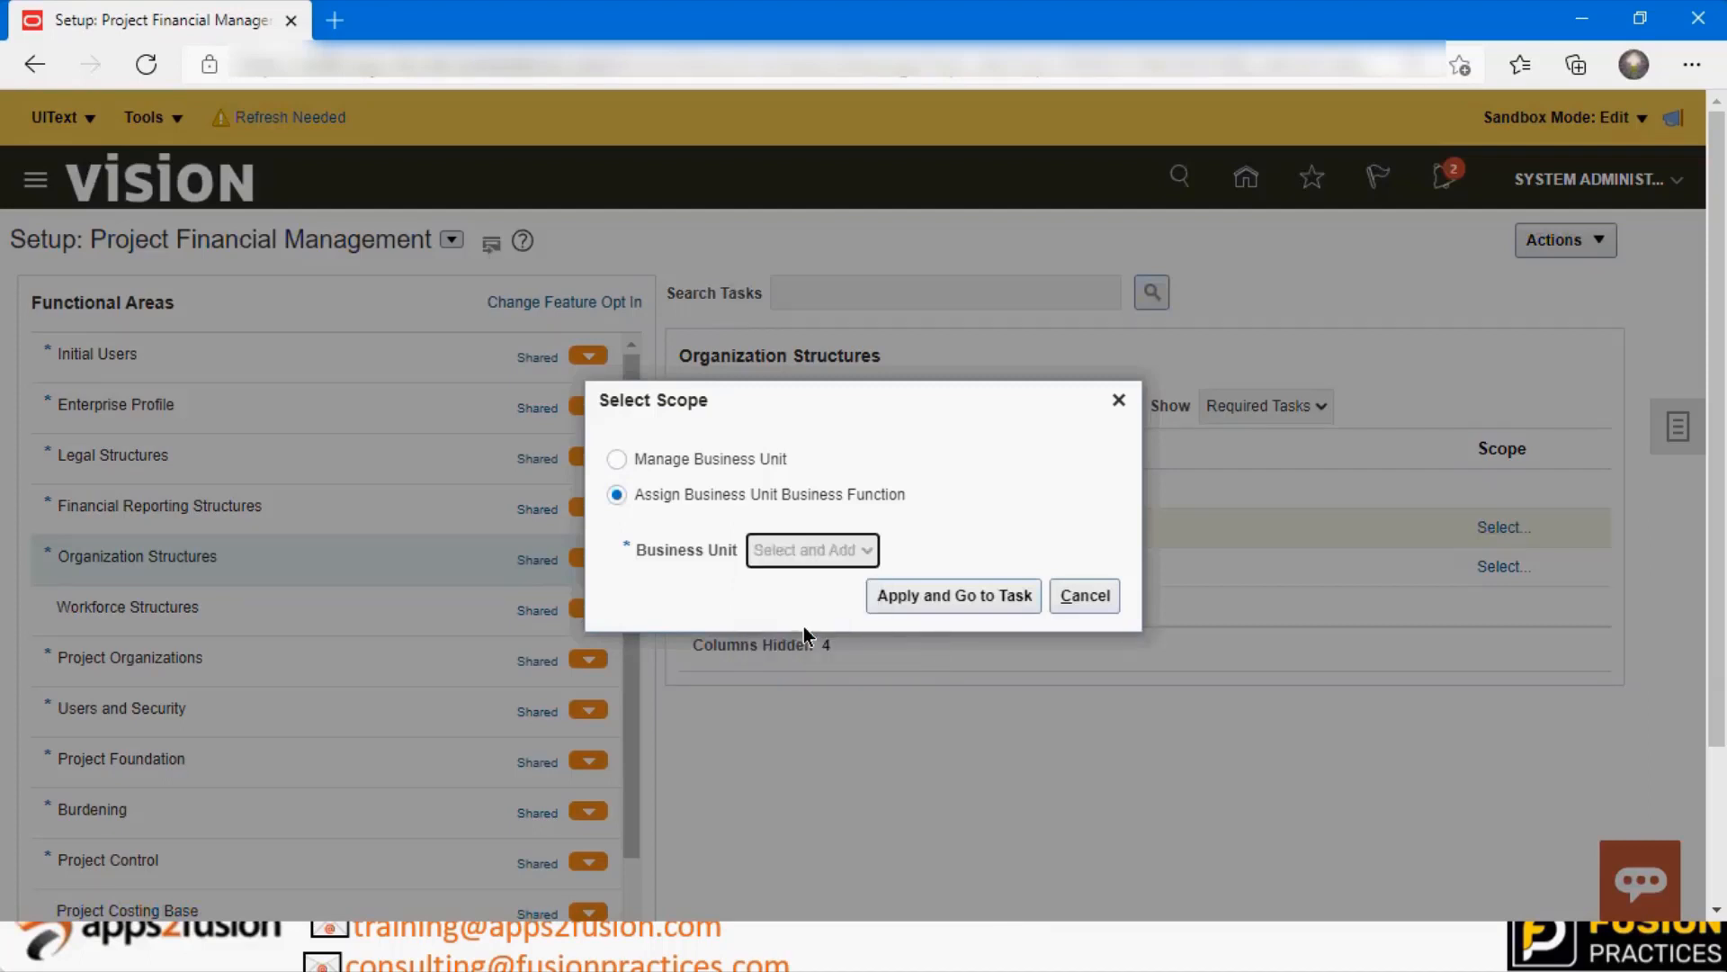
click(951, 593)
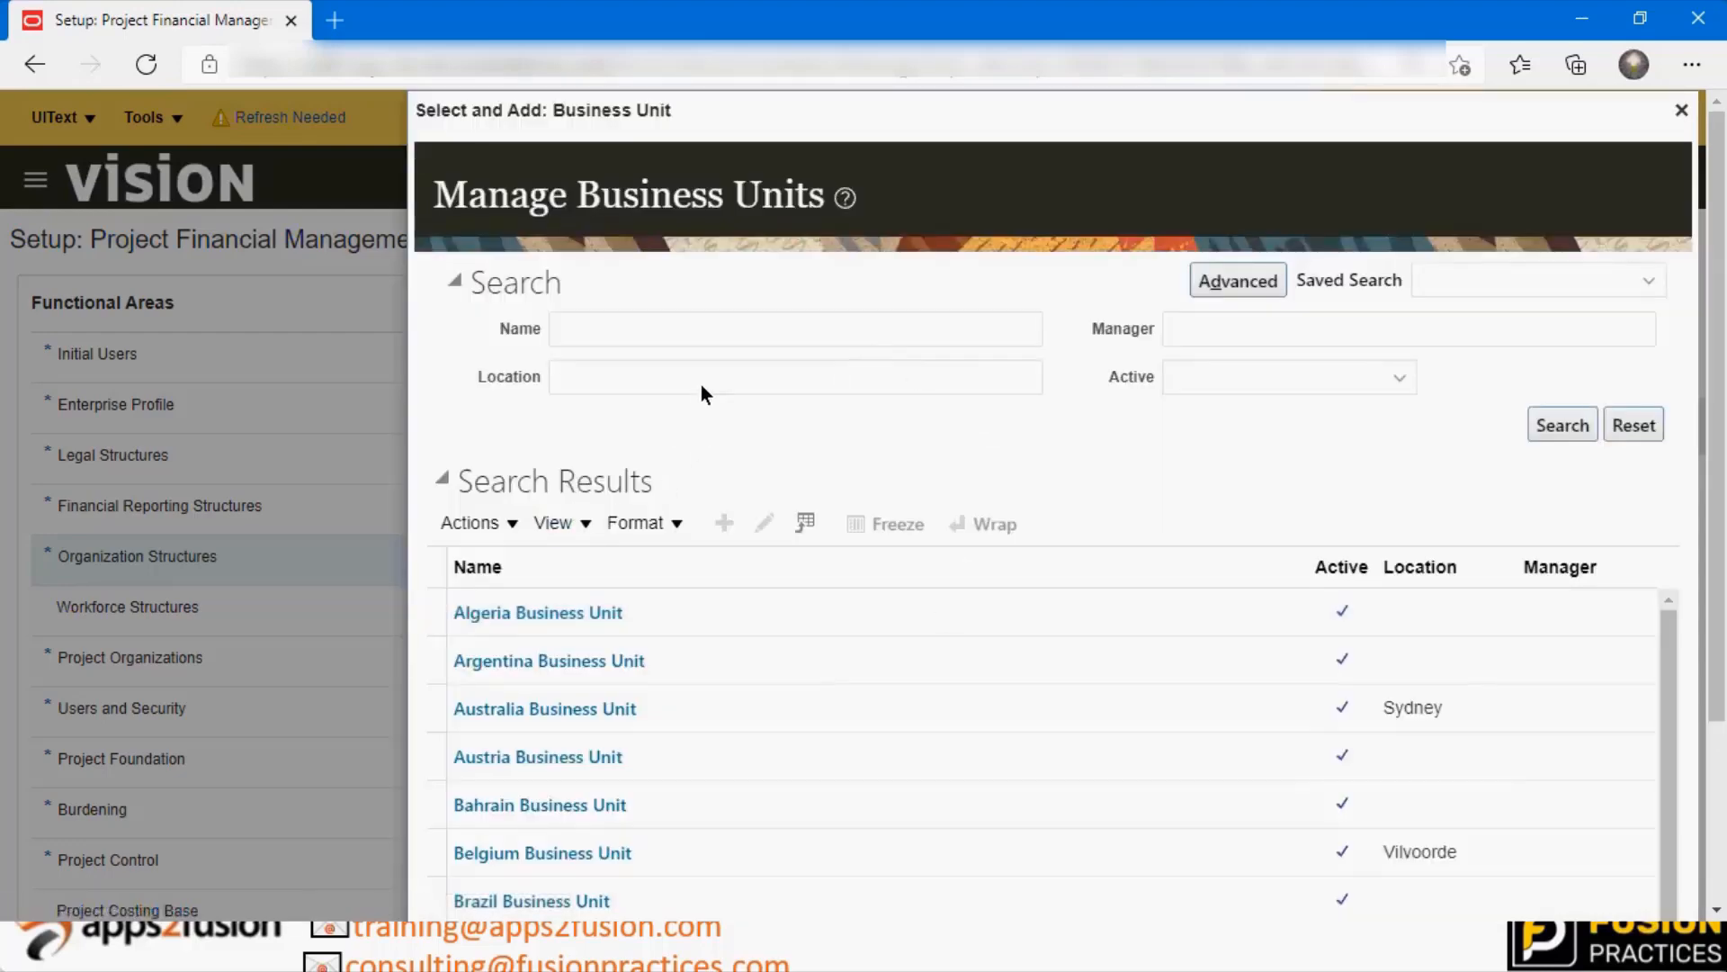
Search for "Vision" and save Vision Retail Business Unit as the scope for the business function assignment
click(689, 311)
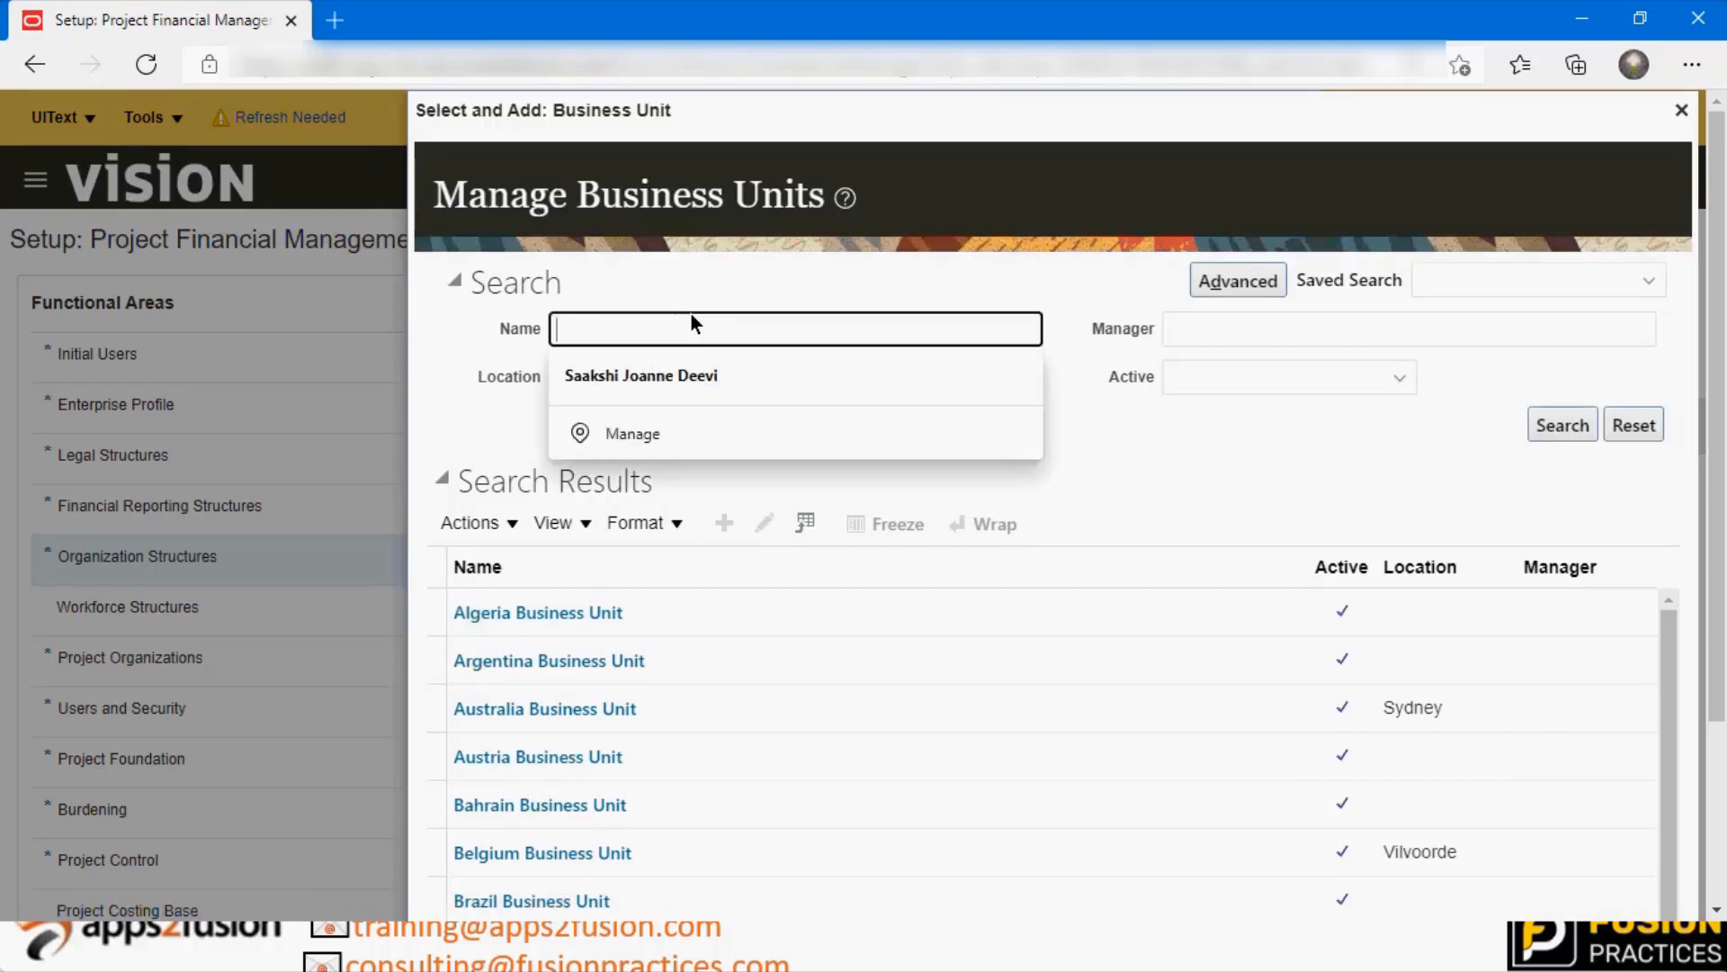
text(Vision)
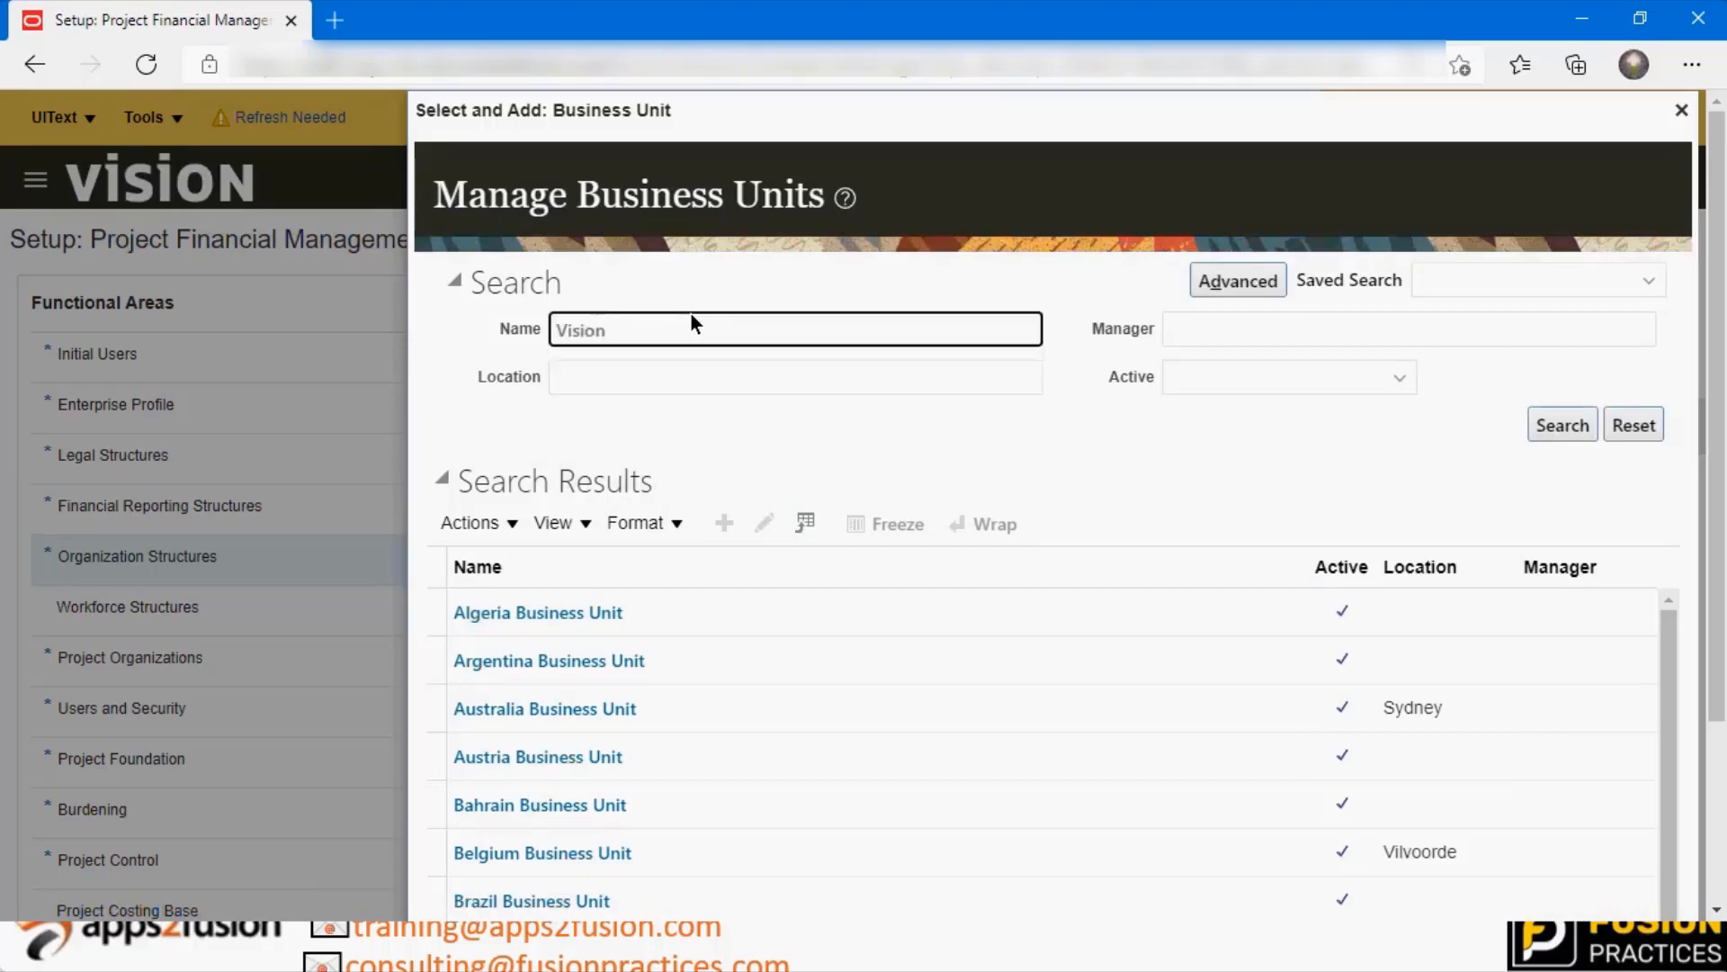
click(1557, 426)
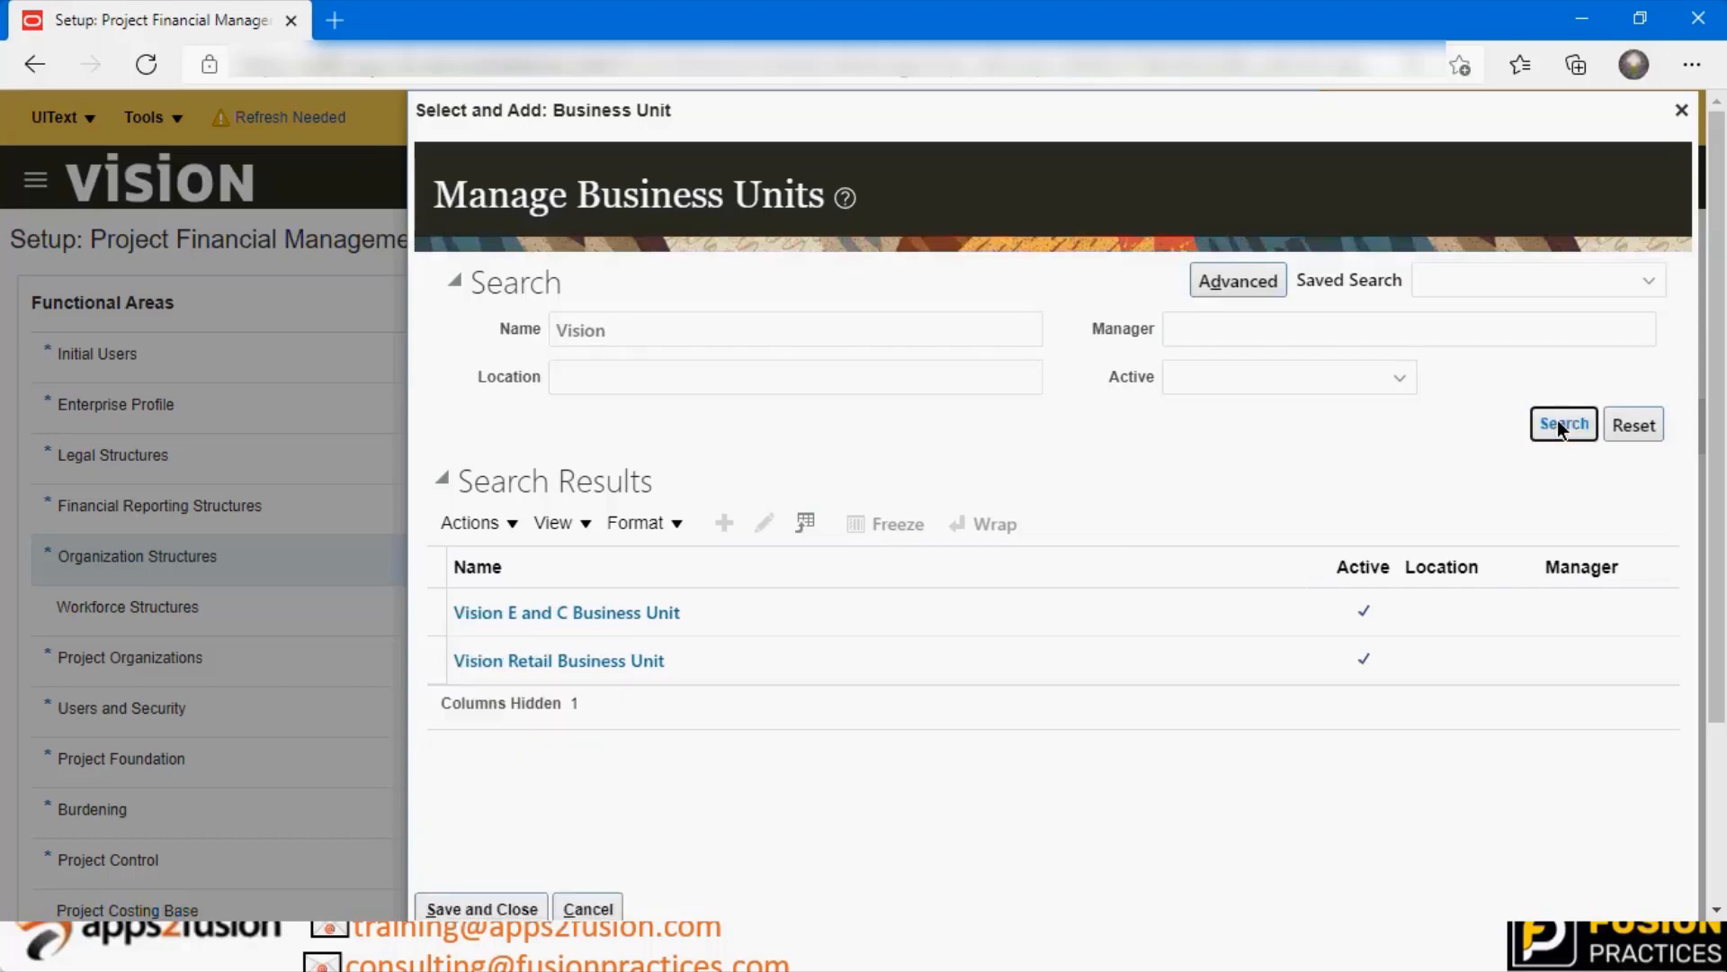
click(914, 666)
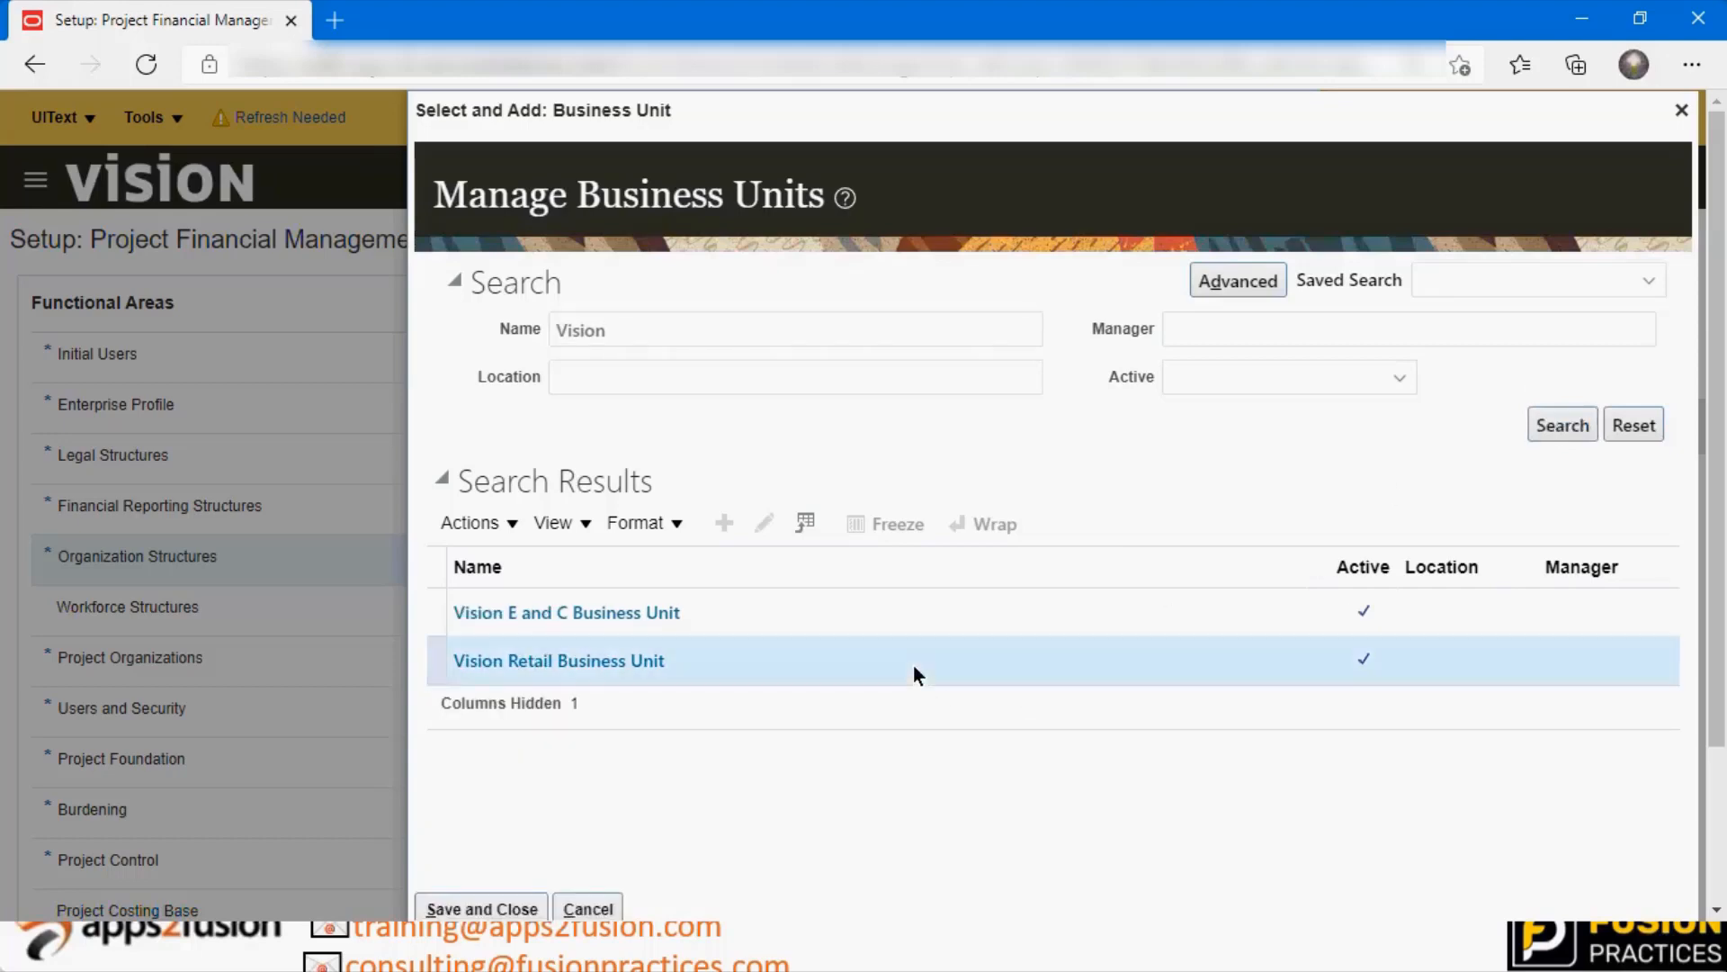
click(522, 903)
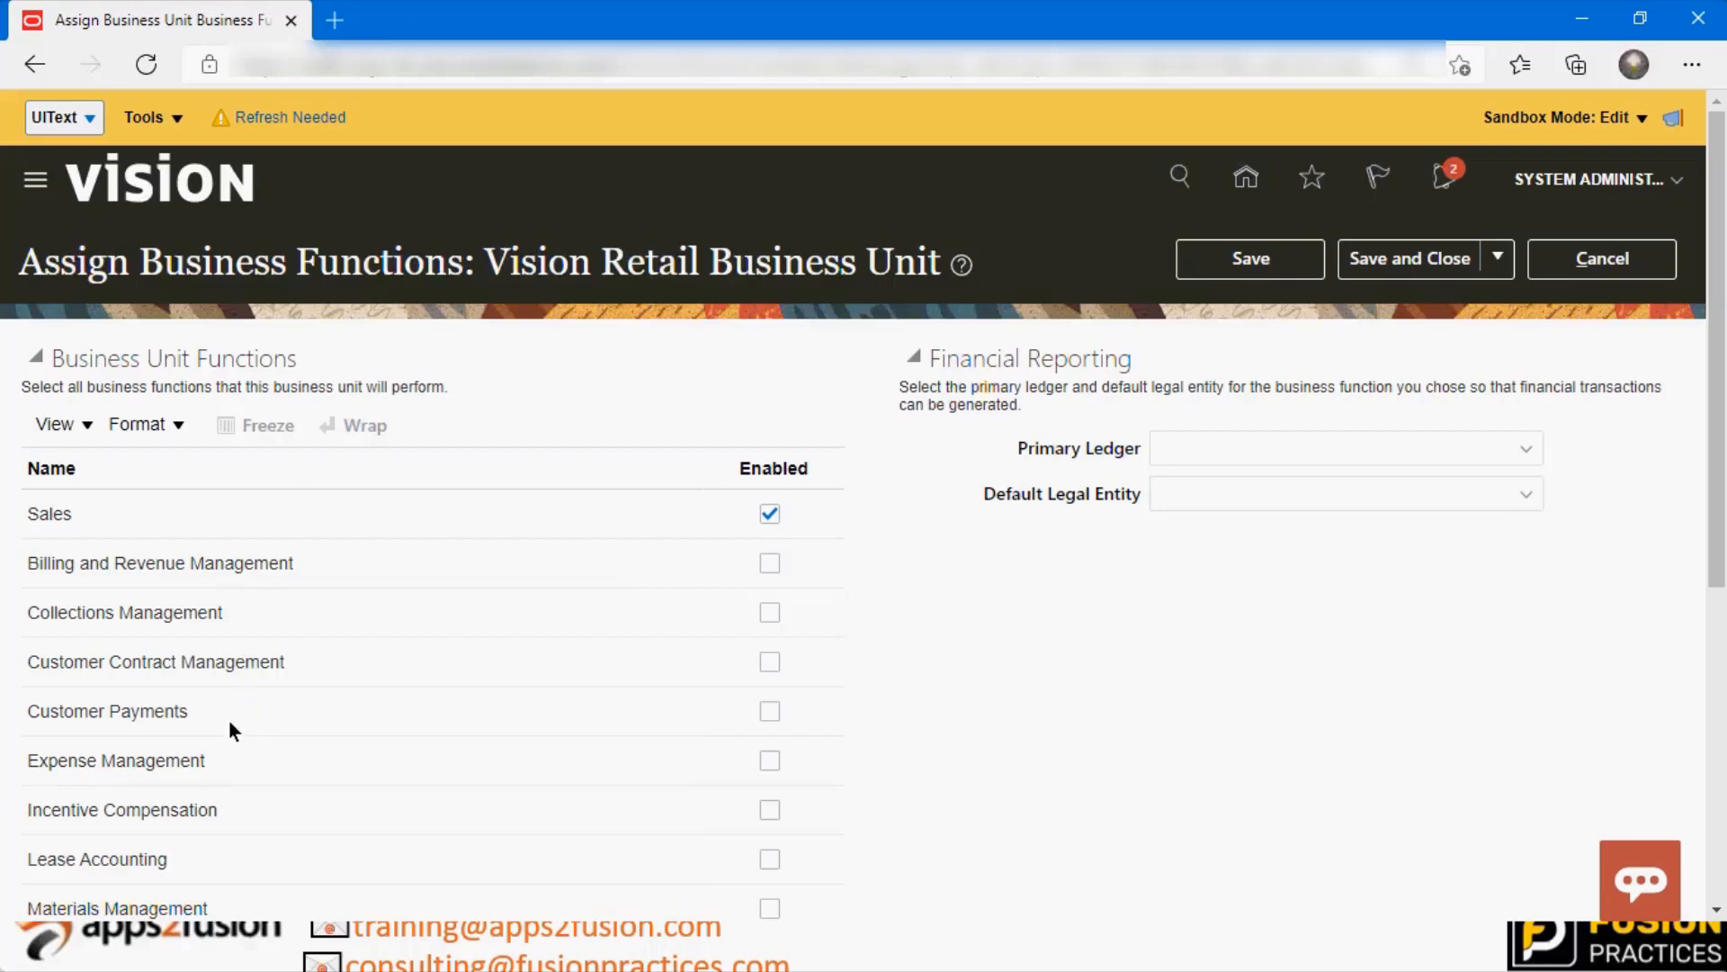
Review the available business unit functions and enable Billing and Revenue Management for Vision Retail Business Unit
drag(1718, 512, 1718, 522)
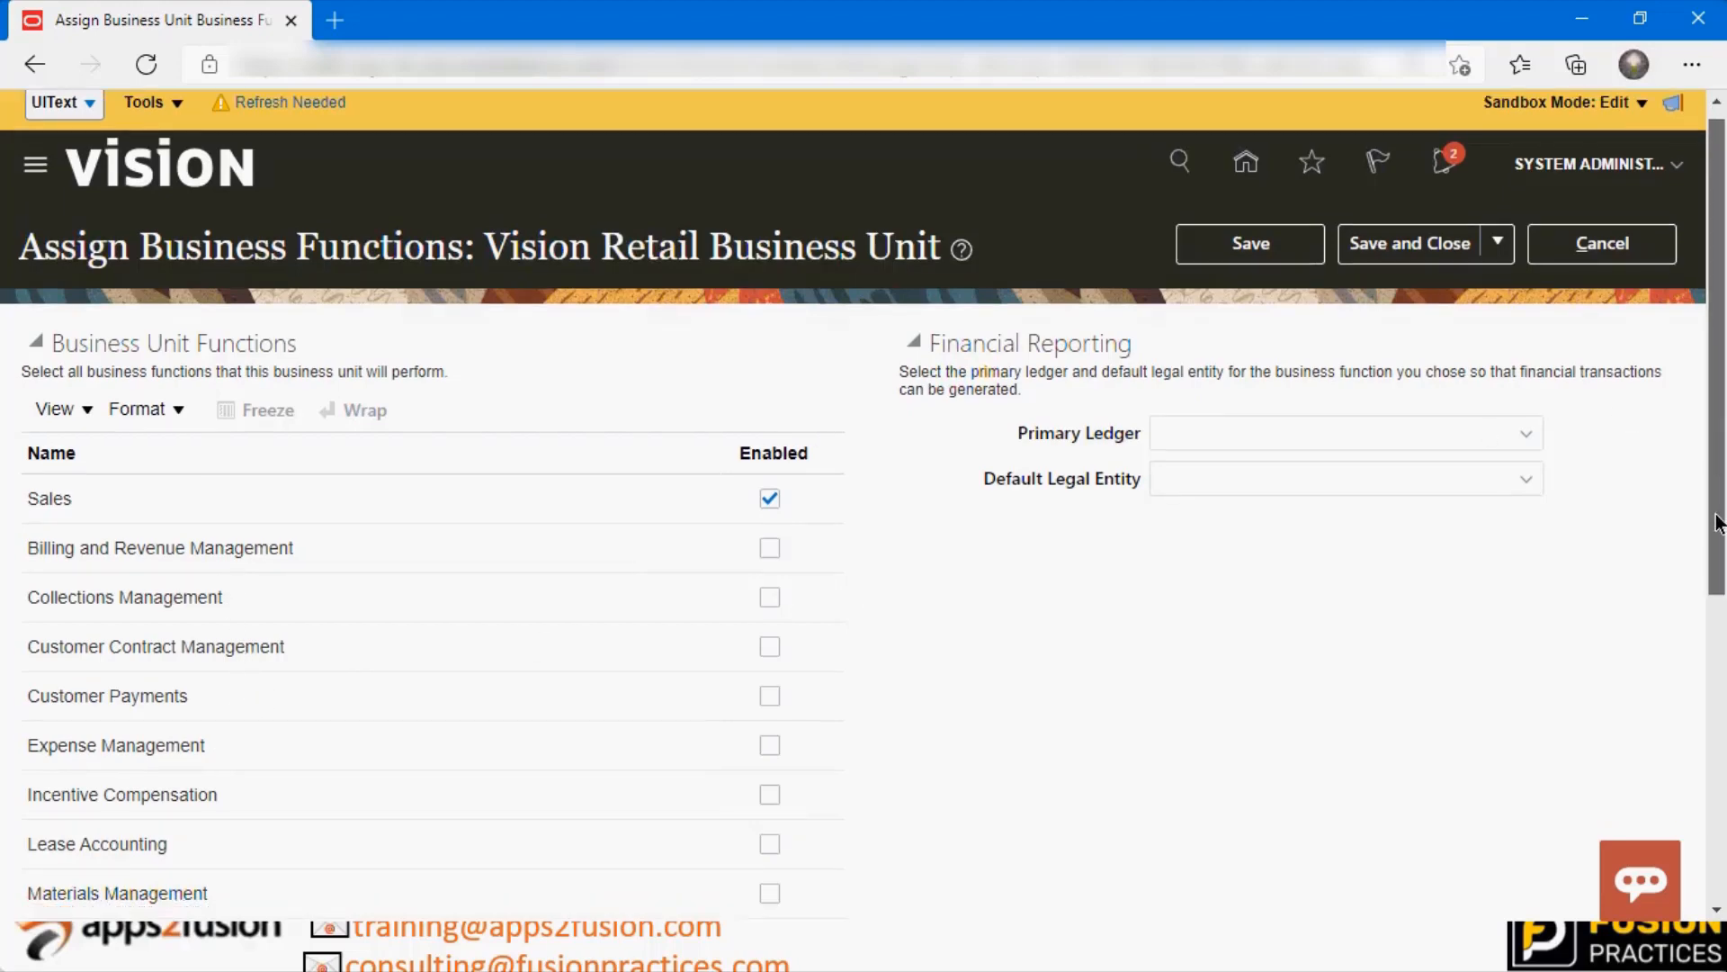
scroll(1718, 522, down, 3)
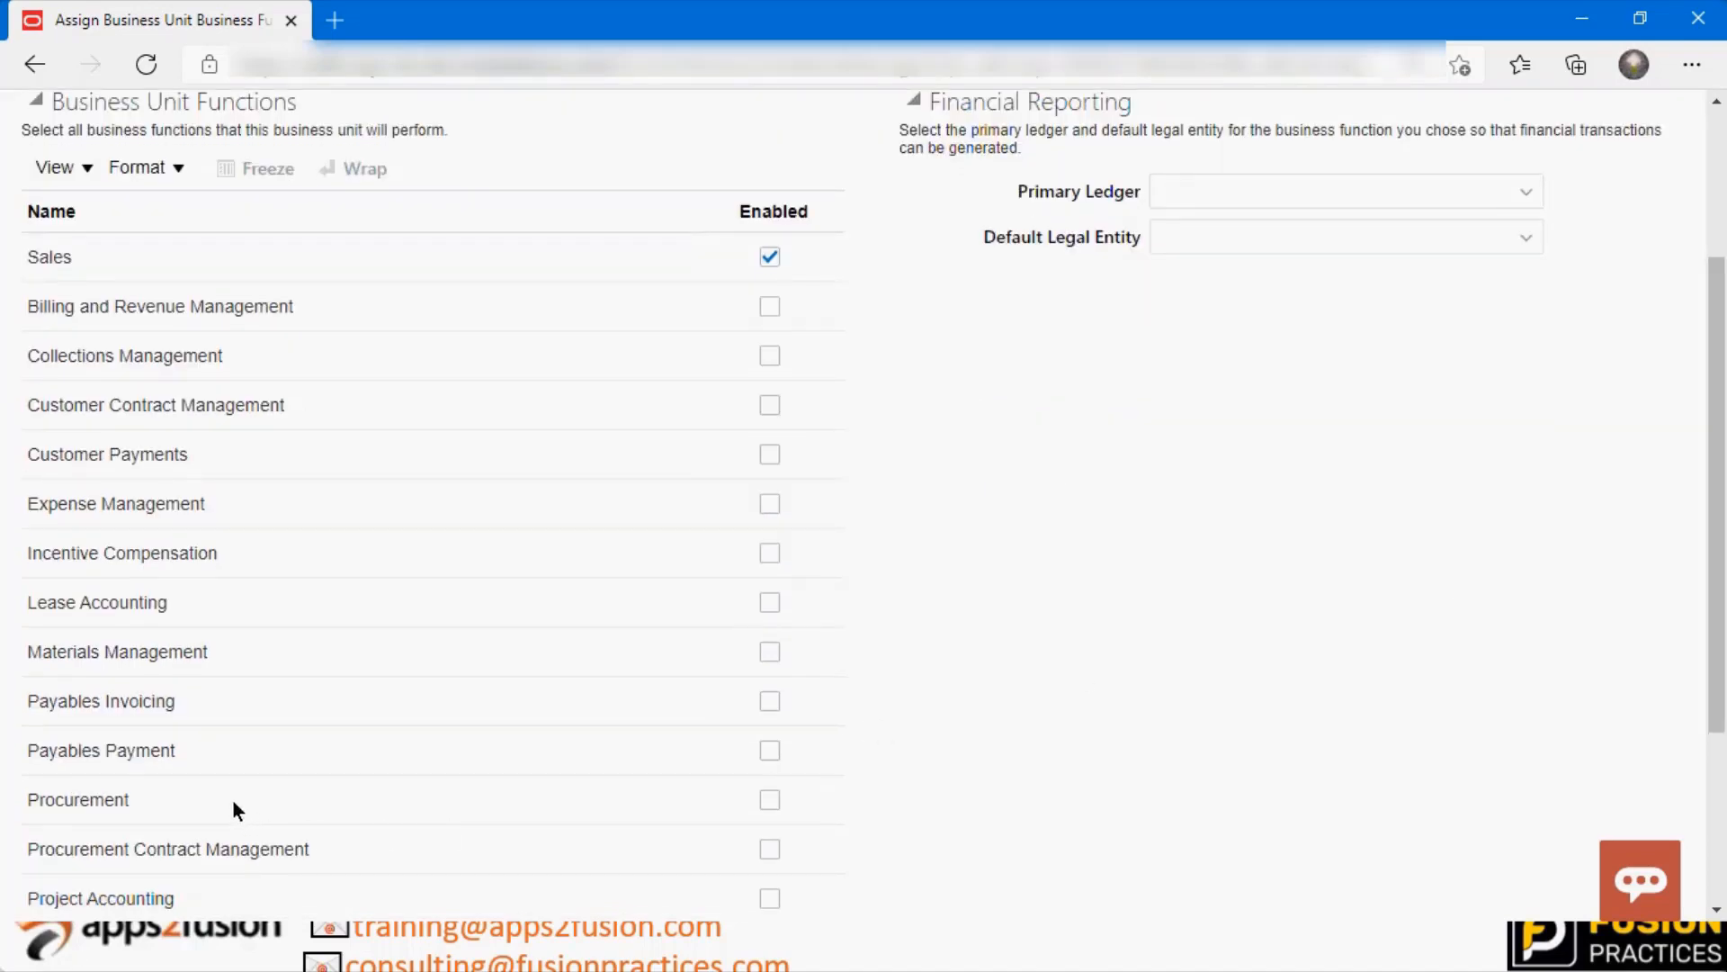
scroll(756, 657, down, 3)
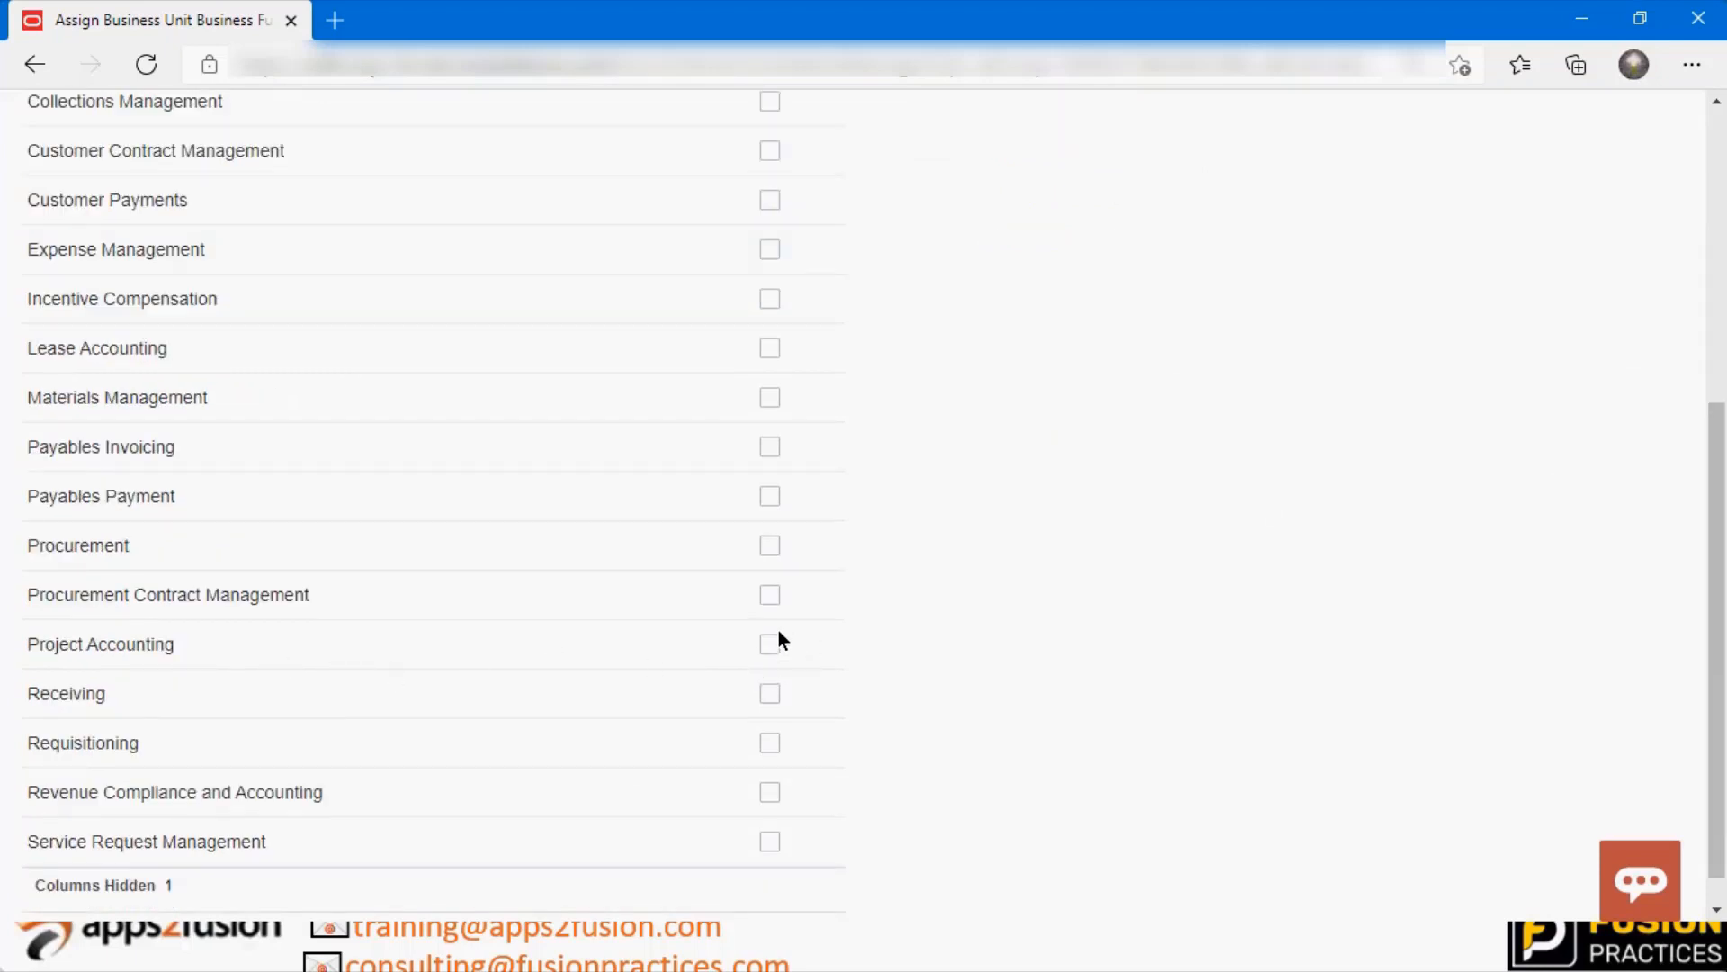
scroll(680, 527, up, 5)
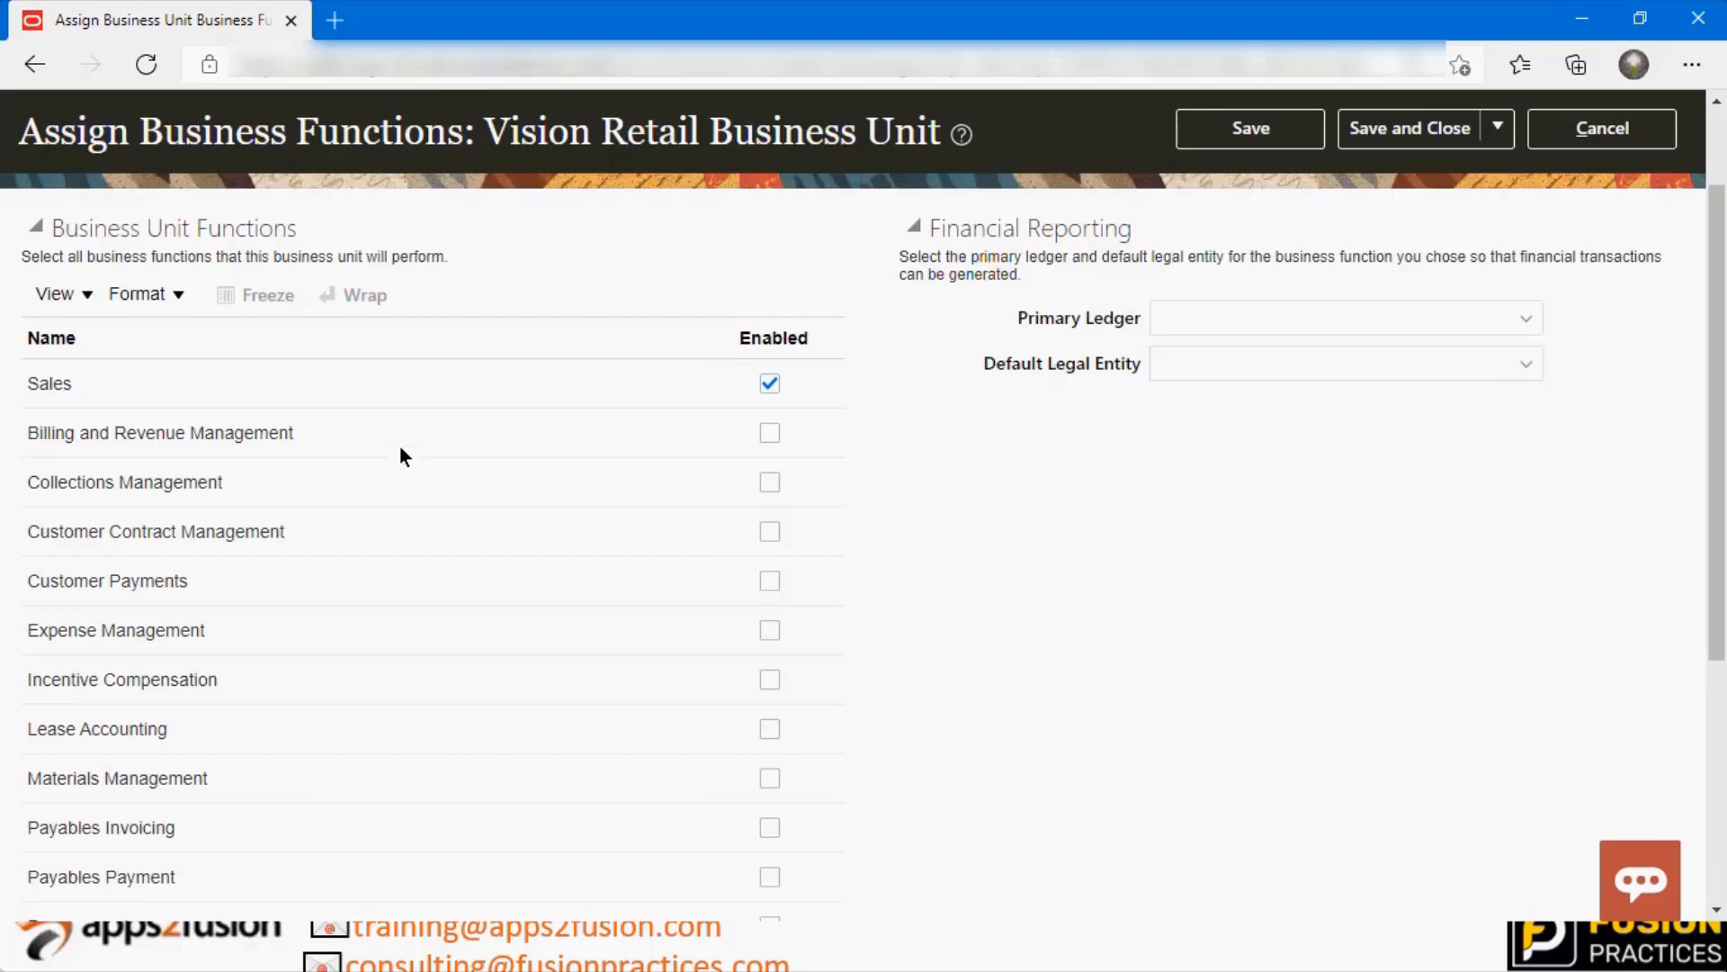
click(771, 433)
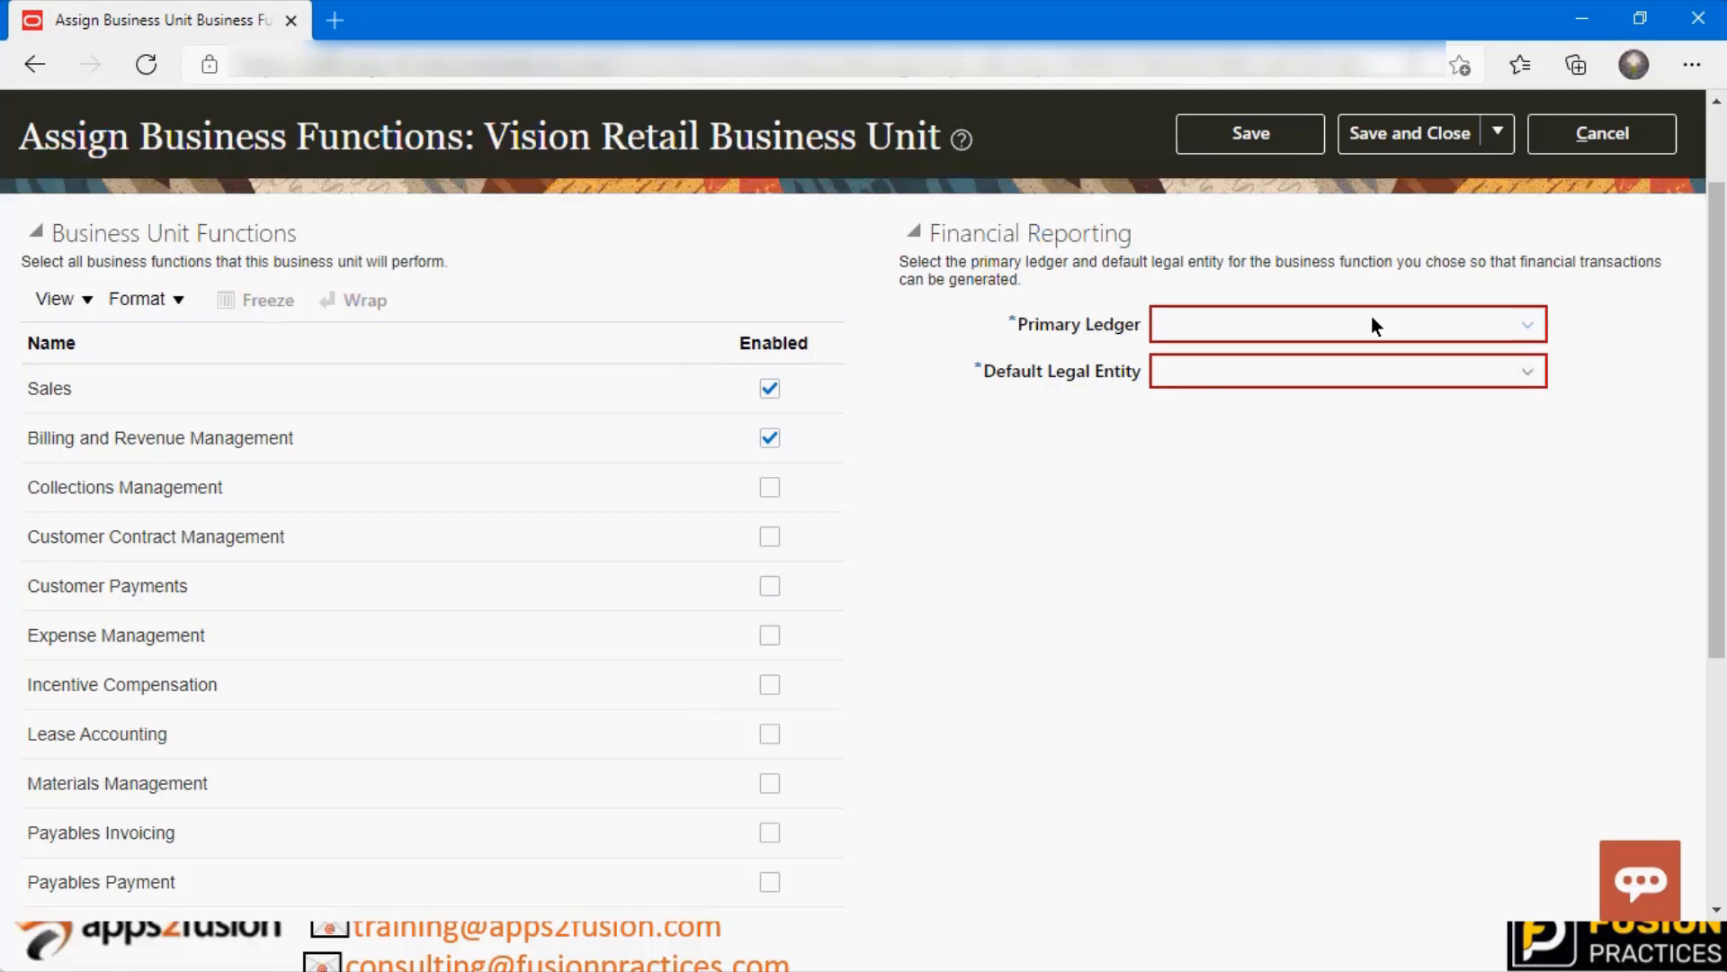
Open the Primary Ledger search for the business unit and enter "Vision" as the ledger criterion
scroll(1371, 316, up, 2)
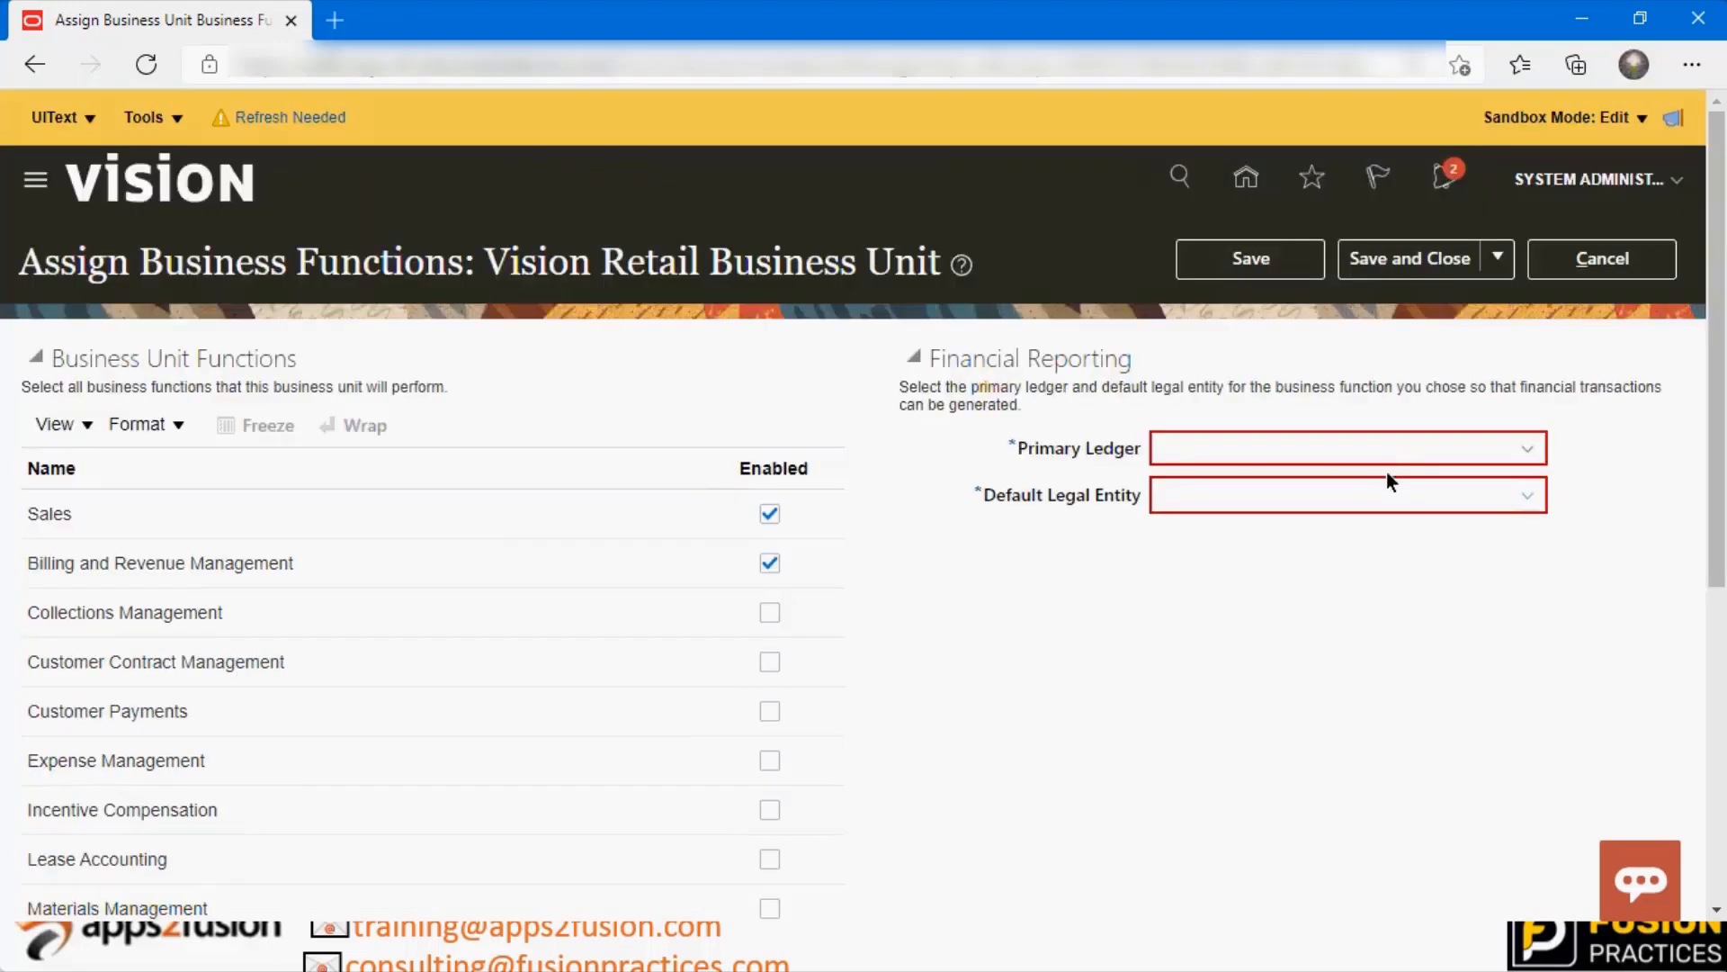
click(1390, 461)
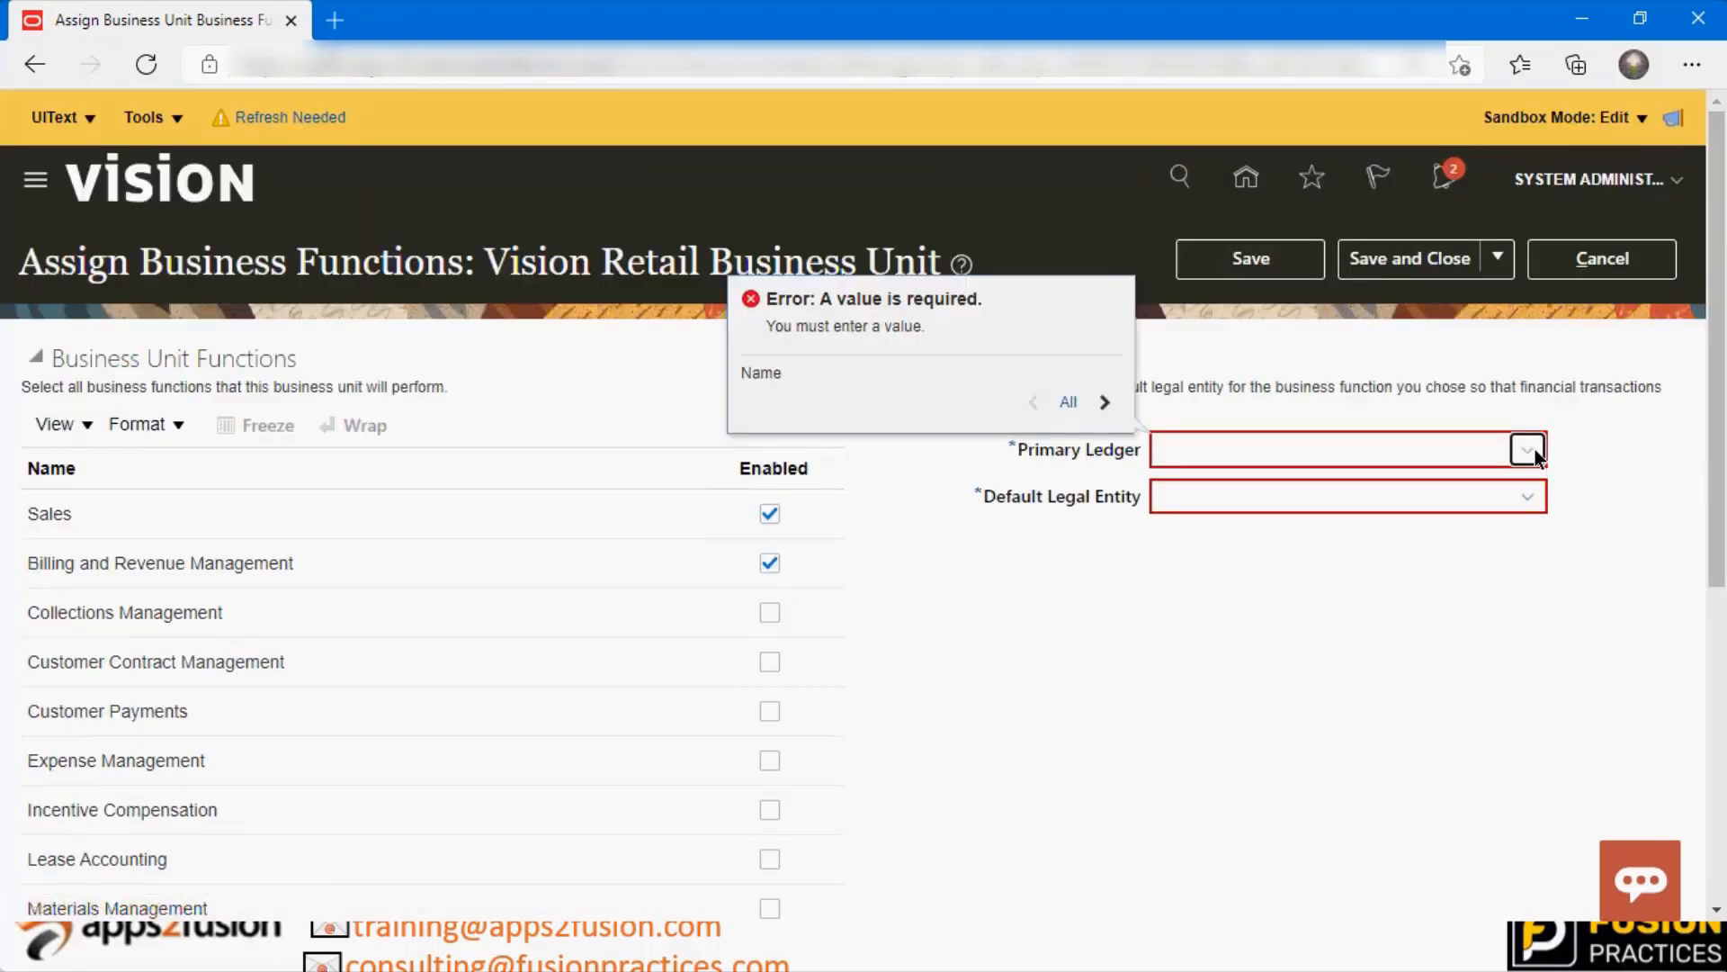
click(1527, 449)
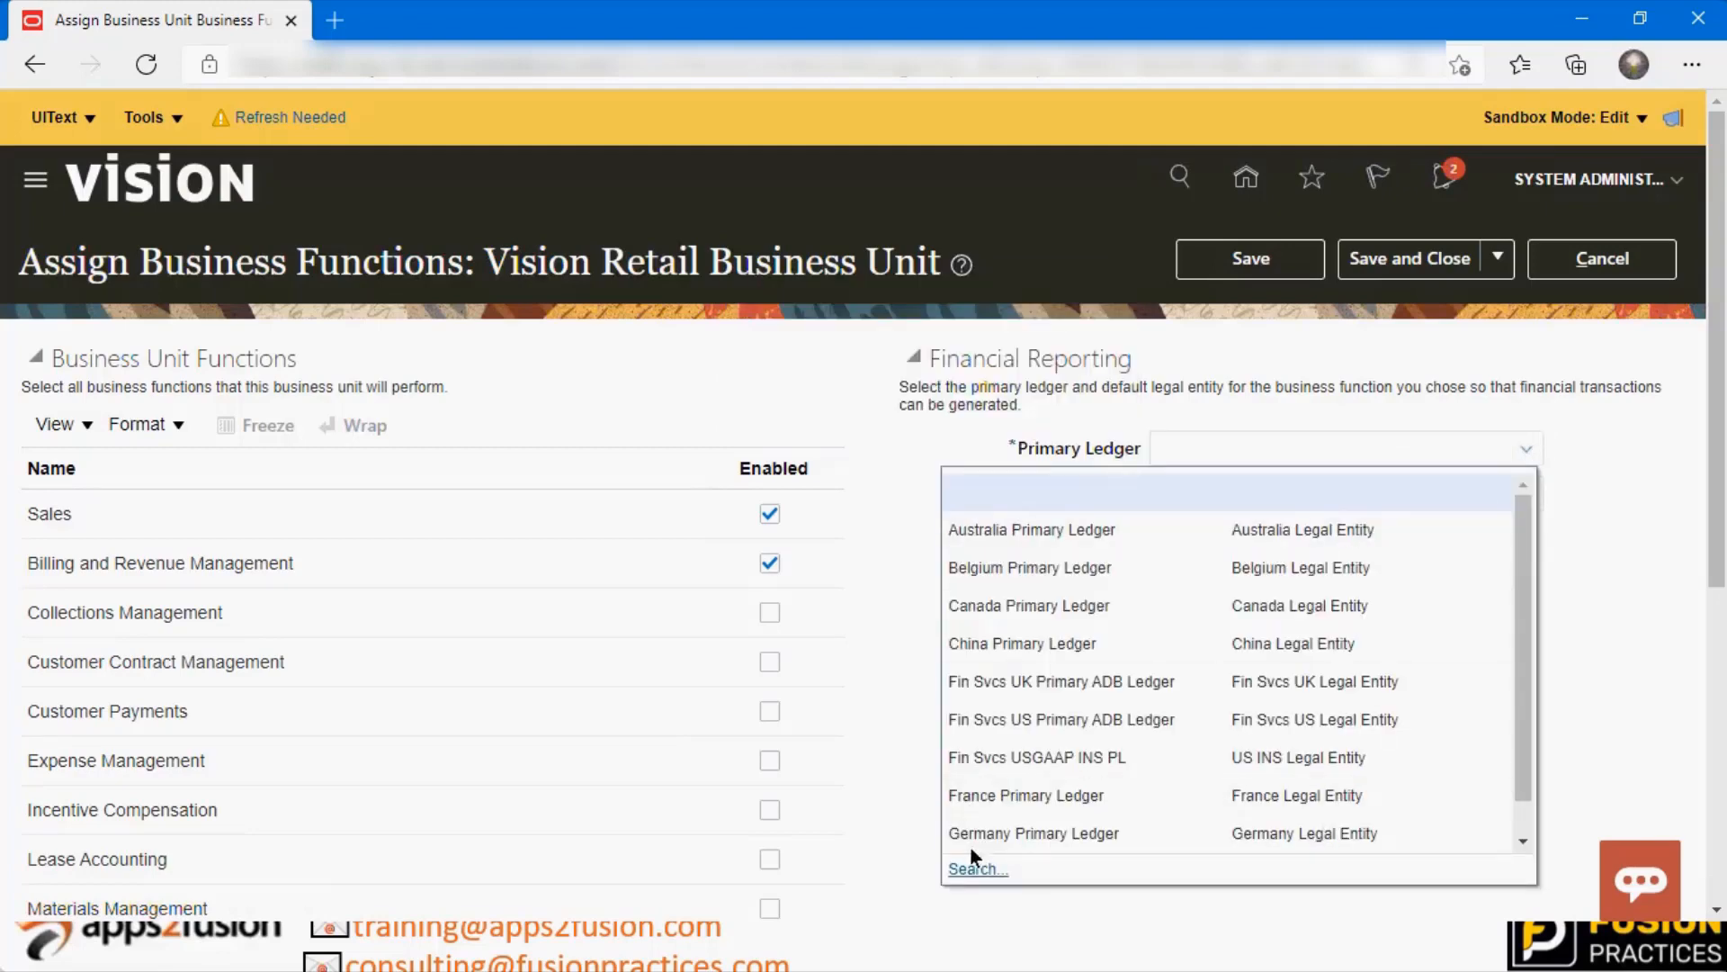
click(975, 872)
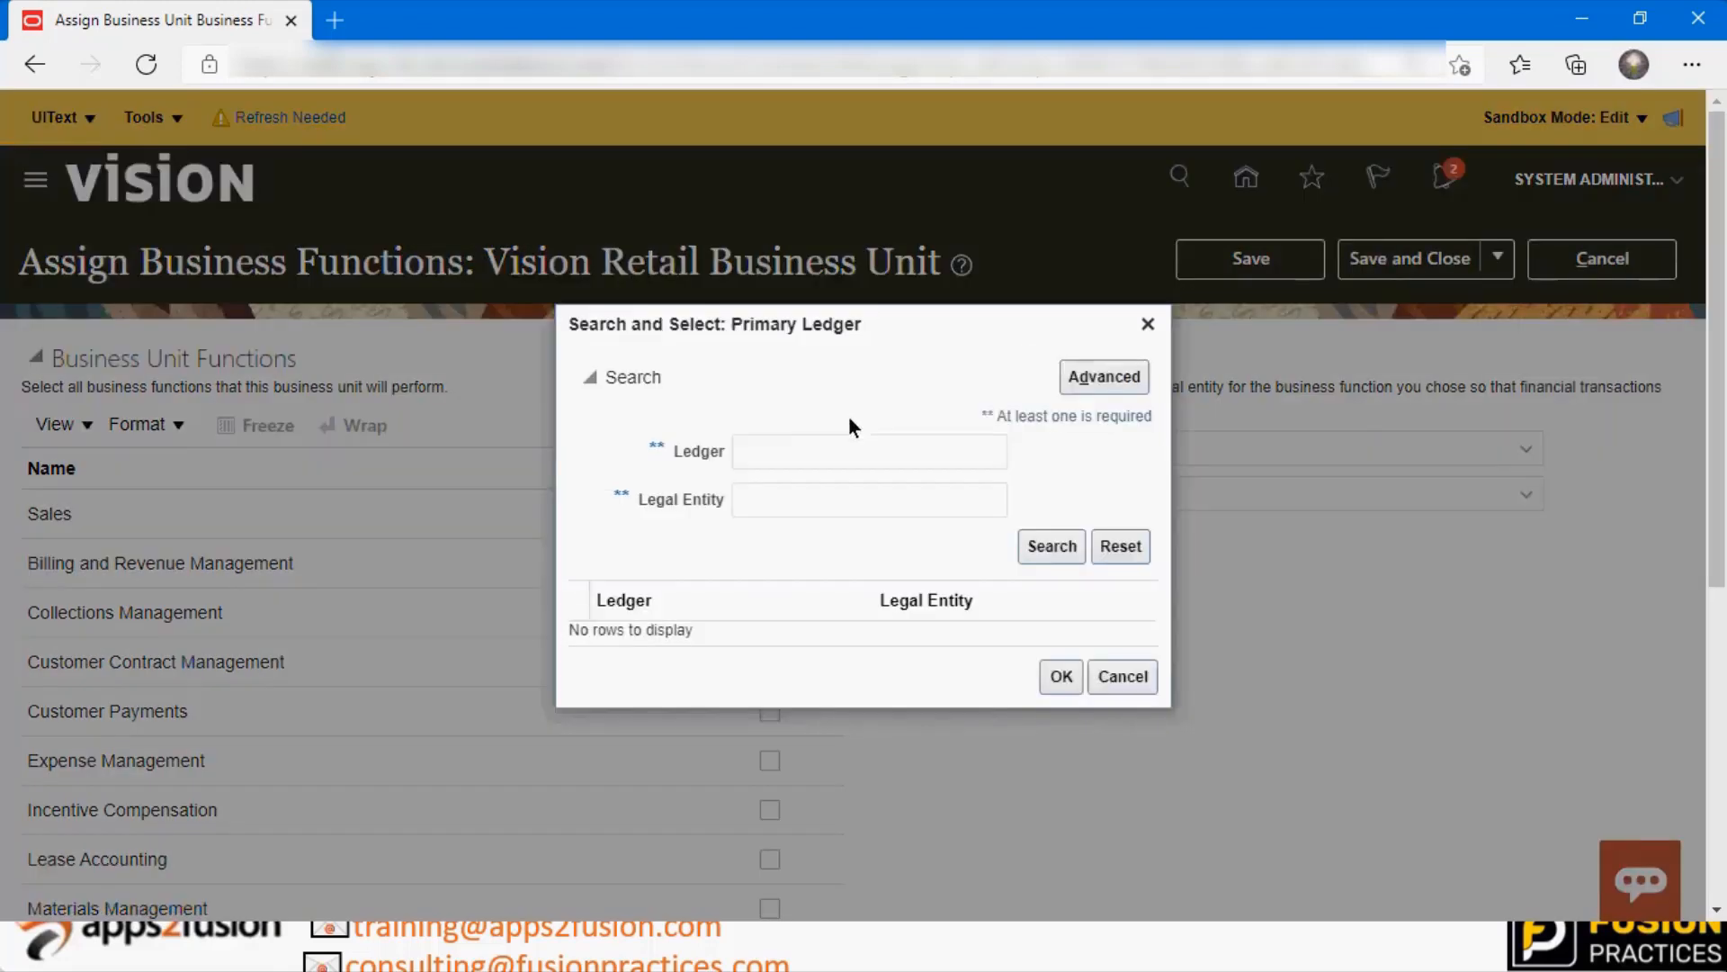
click(806, 452)
text(Vis)
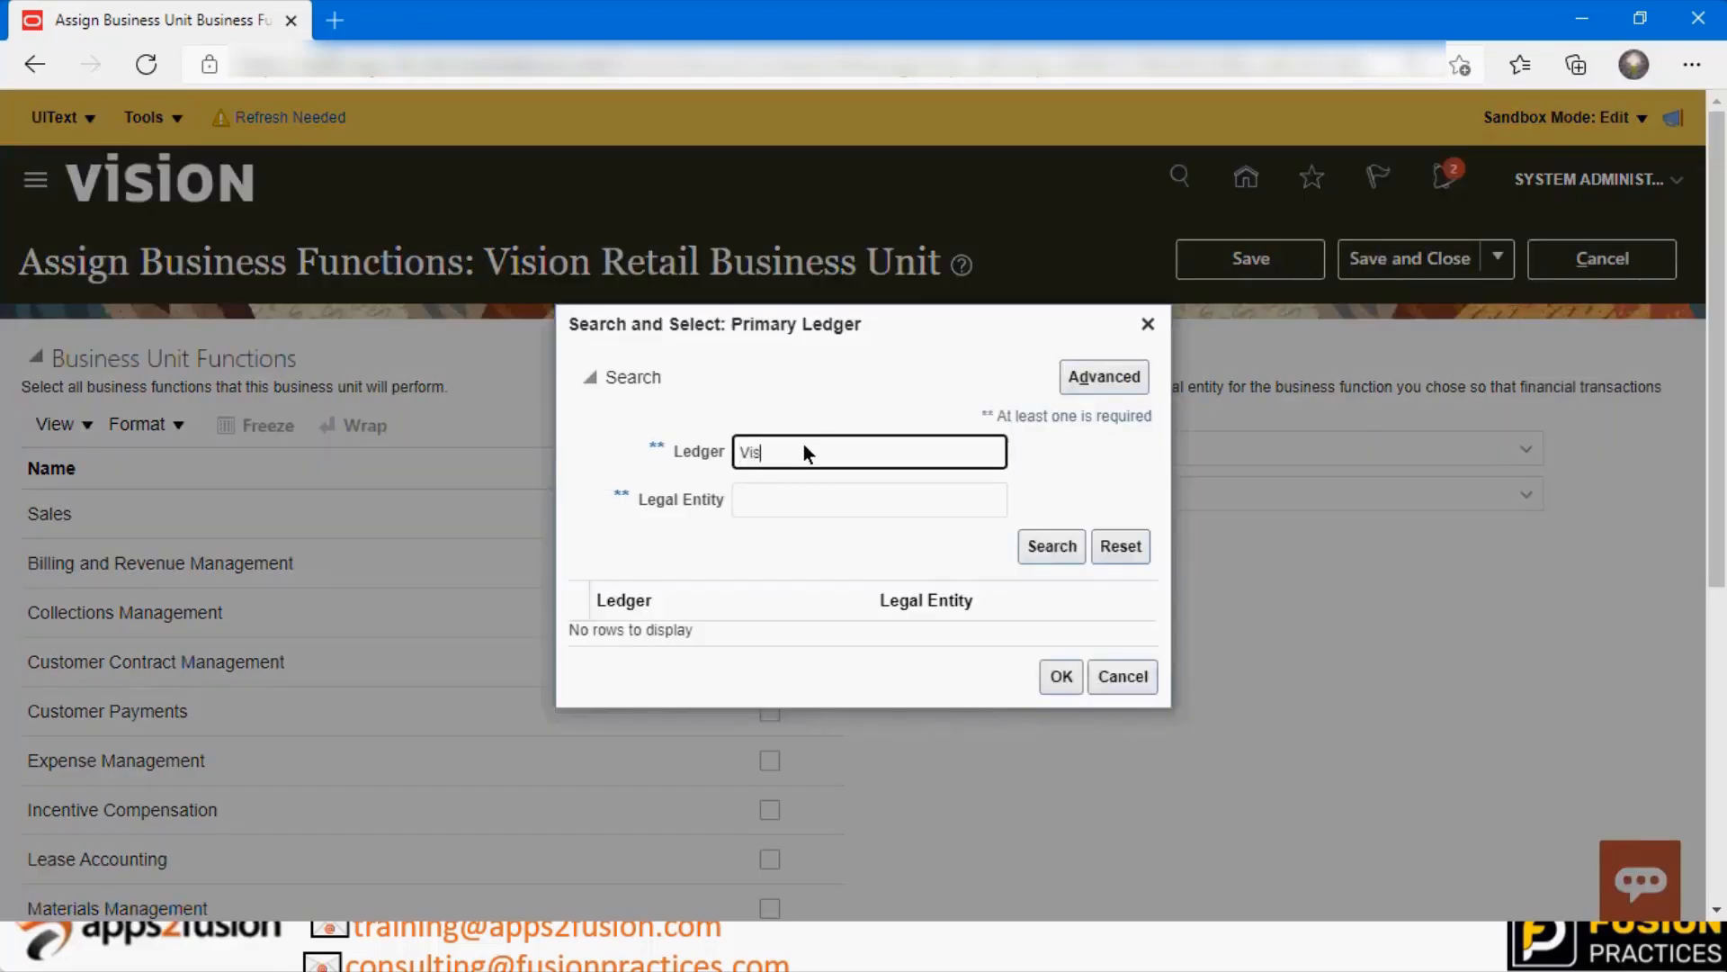
text(opn)
key(BackSpace)
key(BackSpace)
text(n)
key(Tab)
key(Tab)
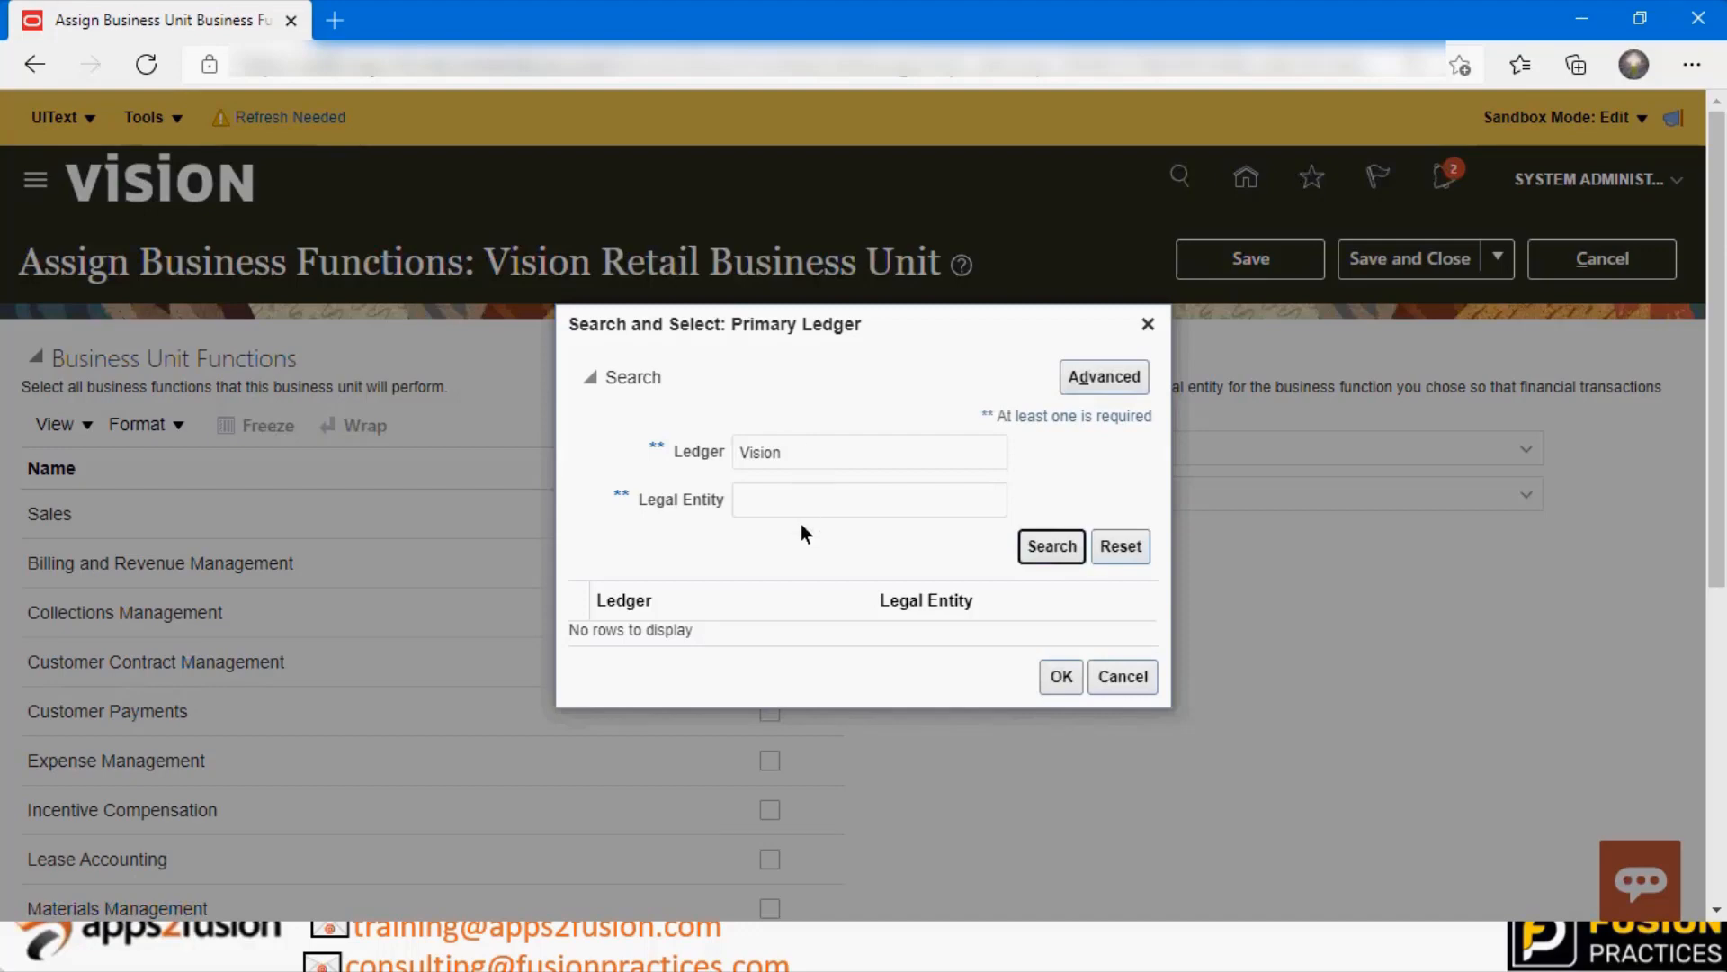
Switch the primary ledger search to advanced mode and set the Legal Entity operator to Is not blank
click(1087, 386)
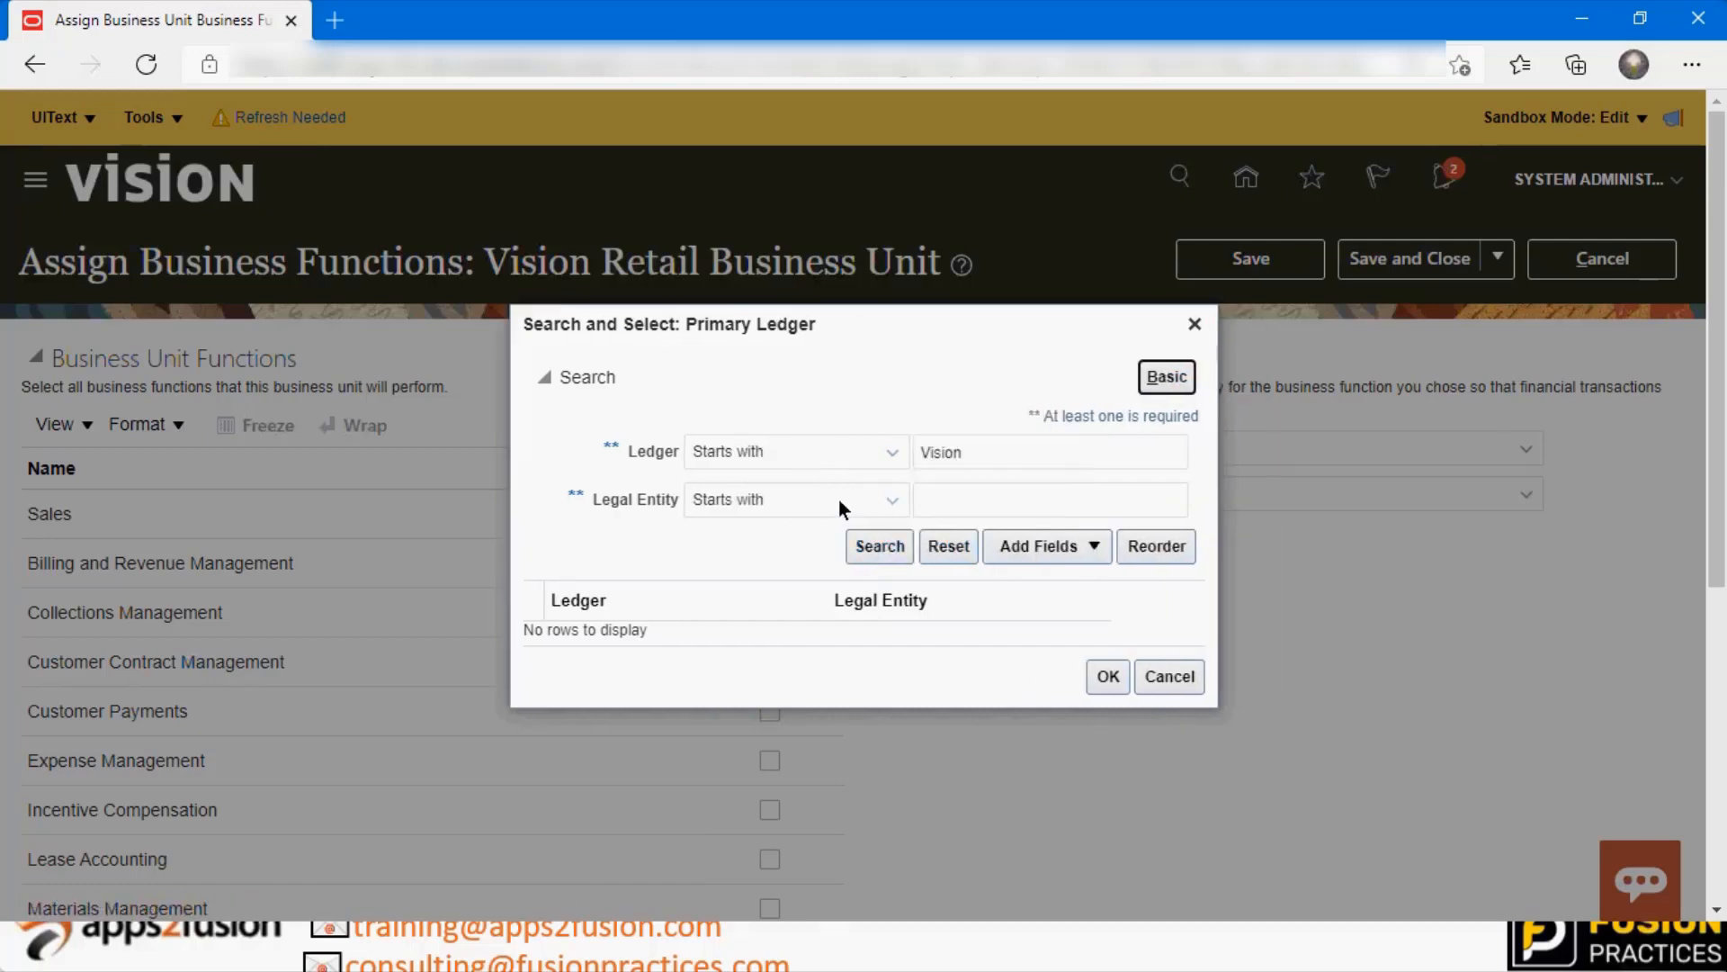
click(835, 496)
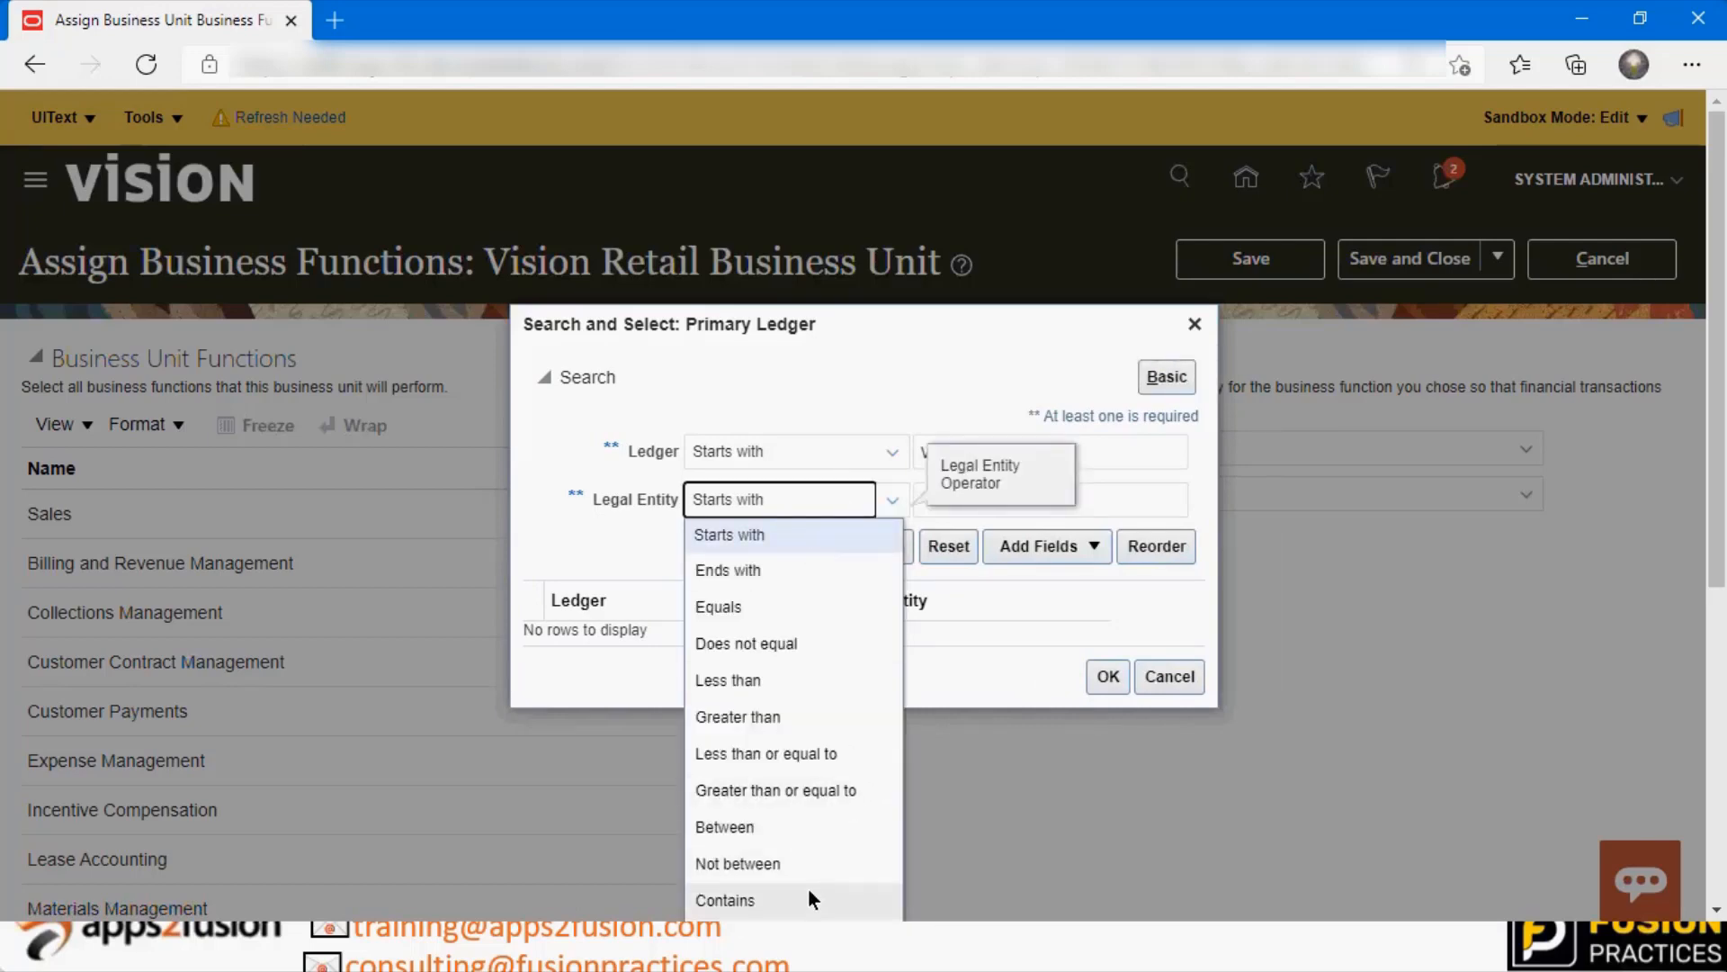
key(Down)
key(Down)
key(Down)
key(Down)
key(Down)
key(Down)
key(Down)
key(Down)
key(Down)
key(Down)
key(Down)
key(Down)
key(Down)
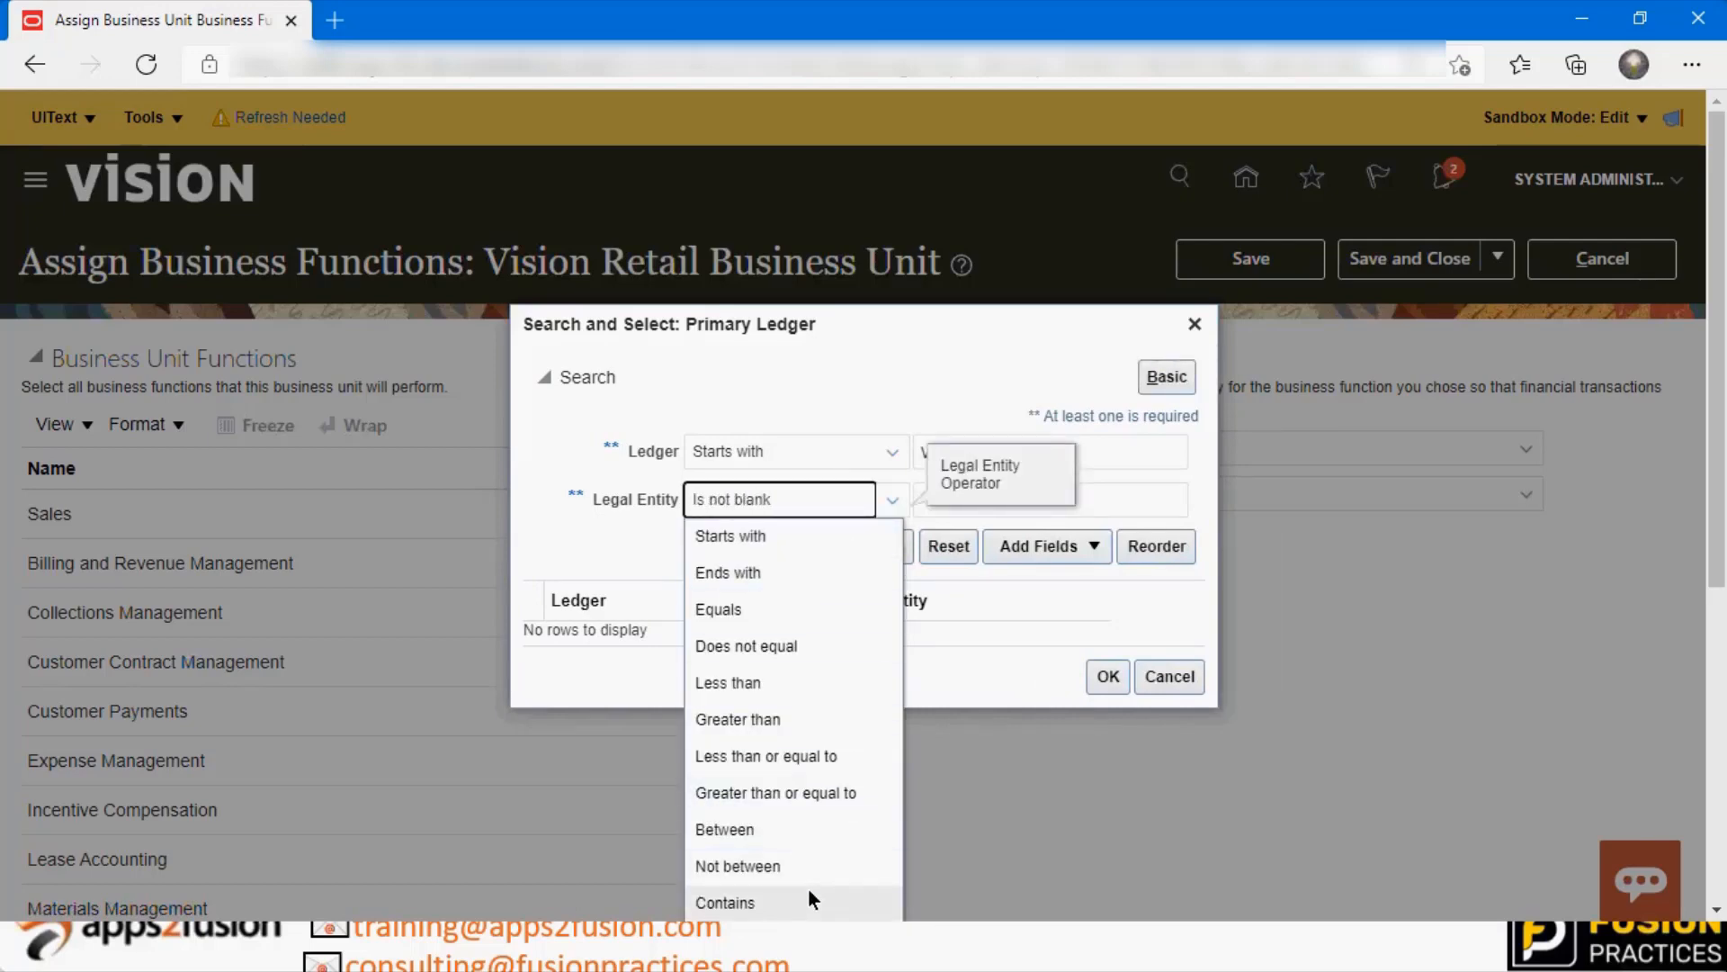
key(Return)
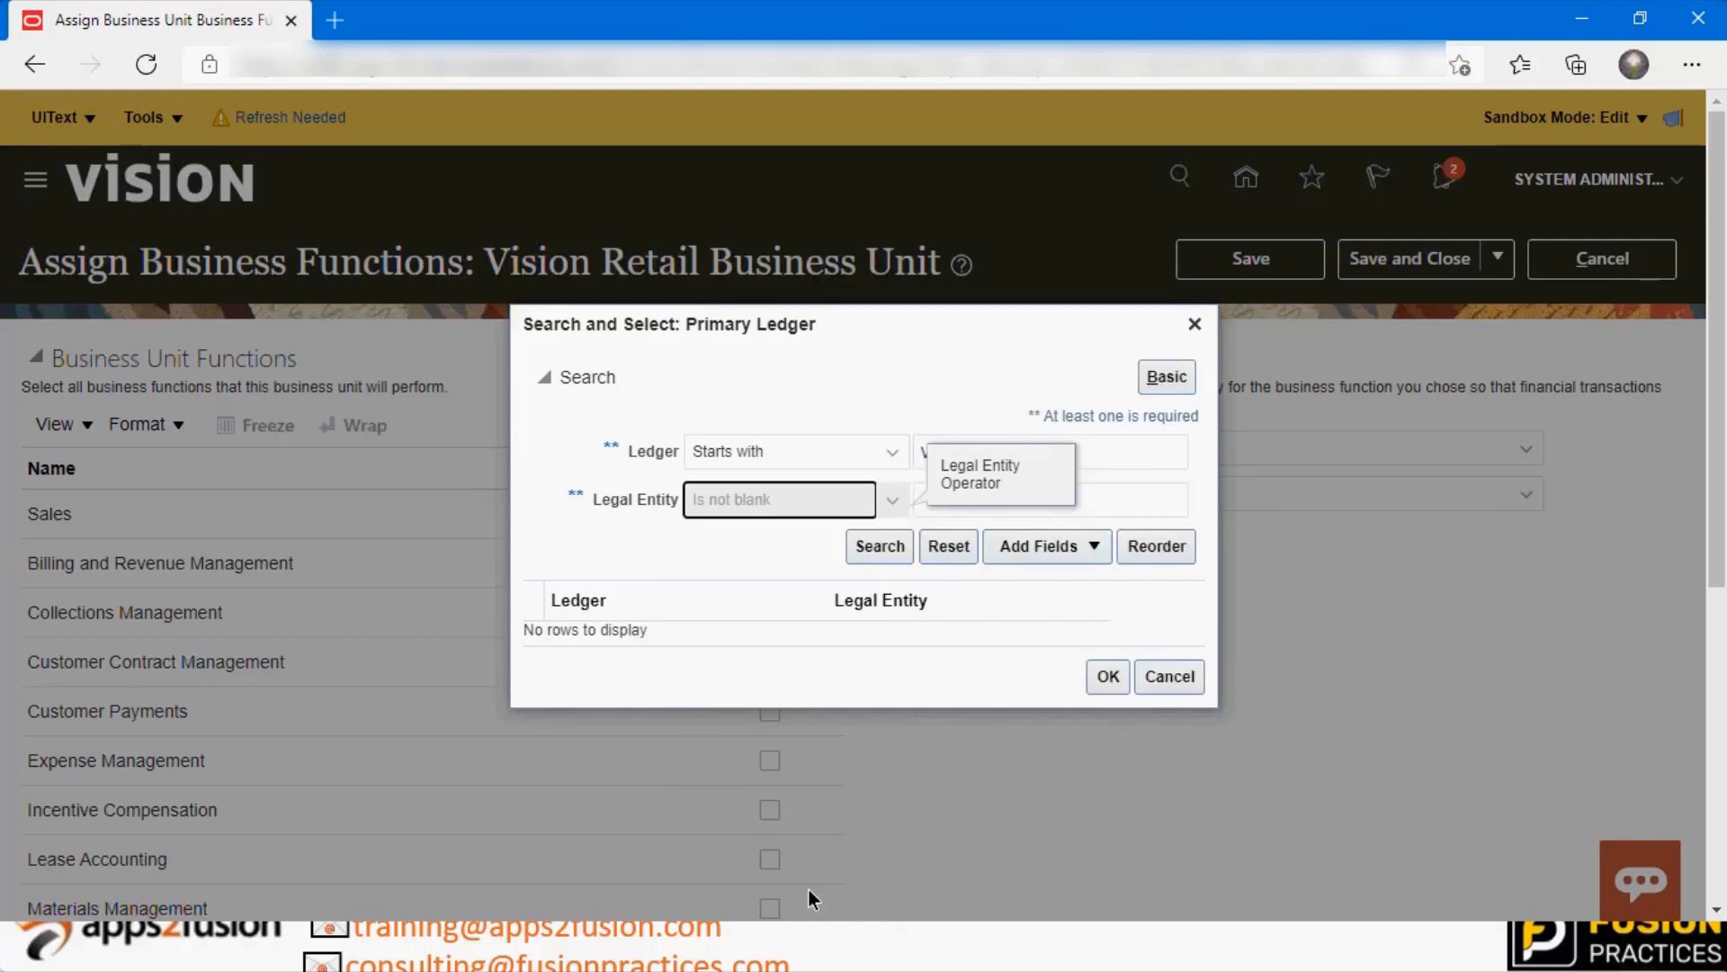
Run the primary ledger search and select US Primary Ledger with US1 Legal Entity for the business unit
click(872, 538)
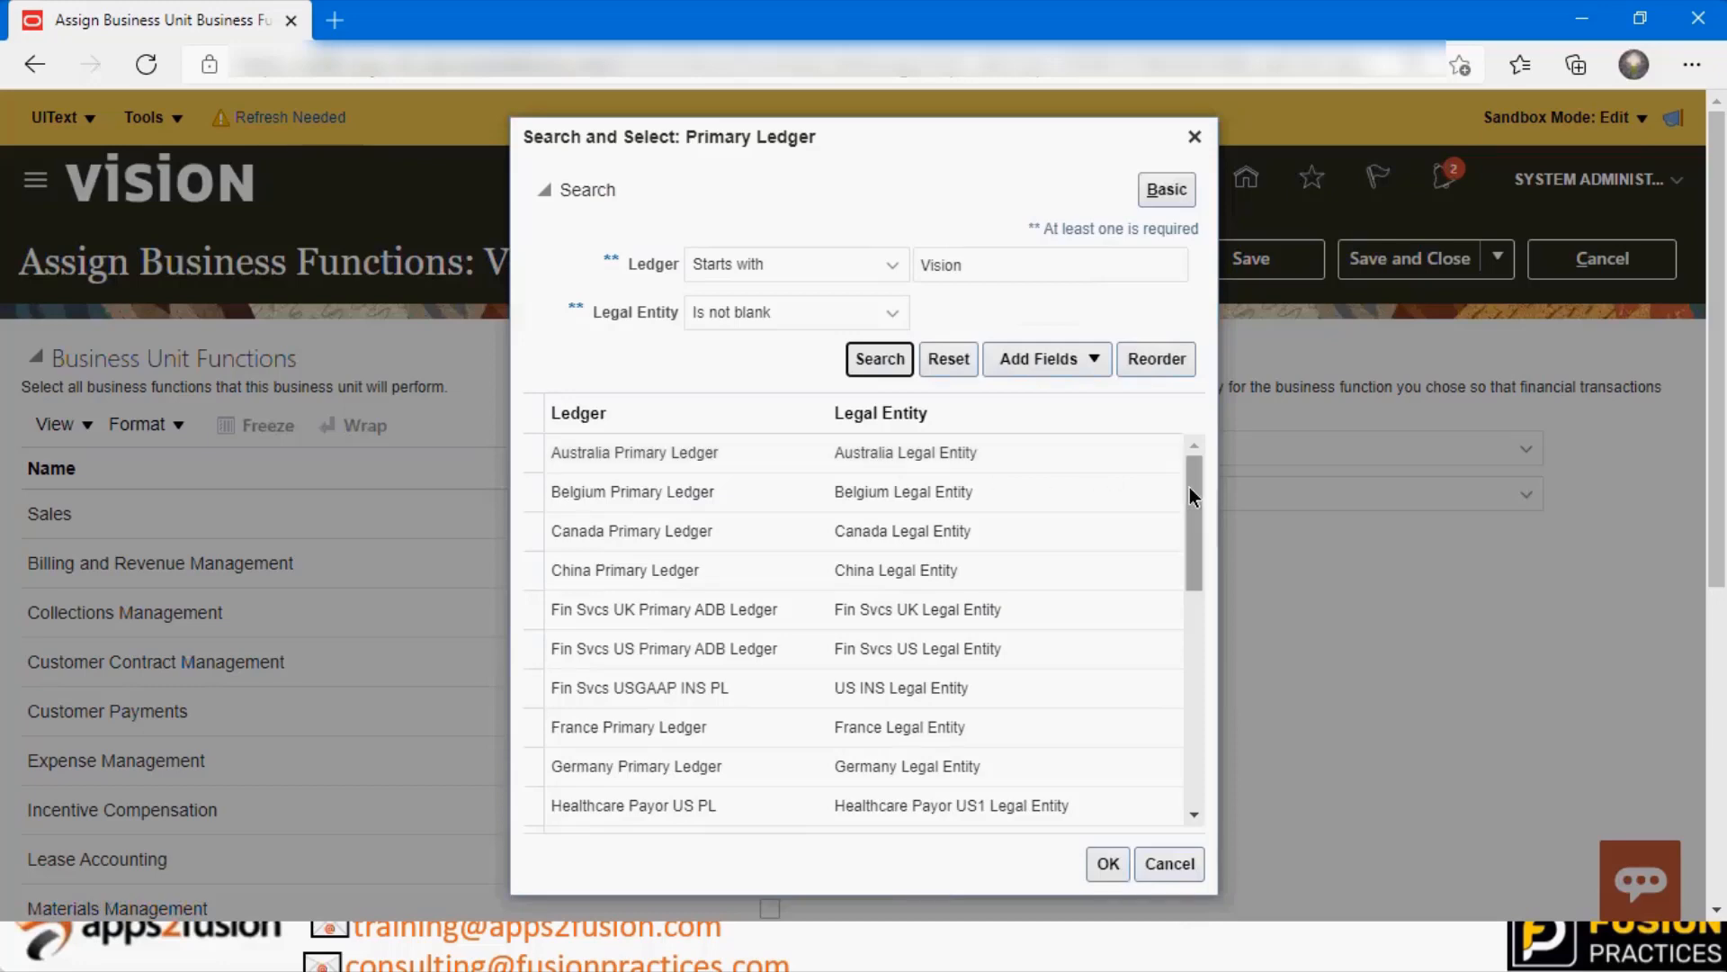
drag(1200, 497, 1190, 786)
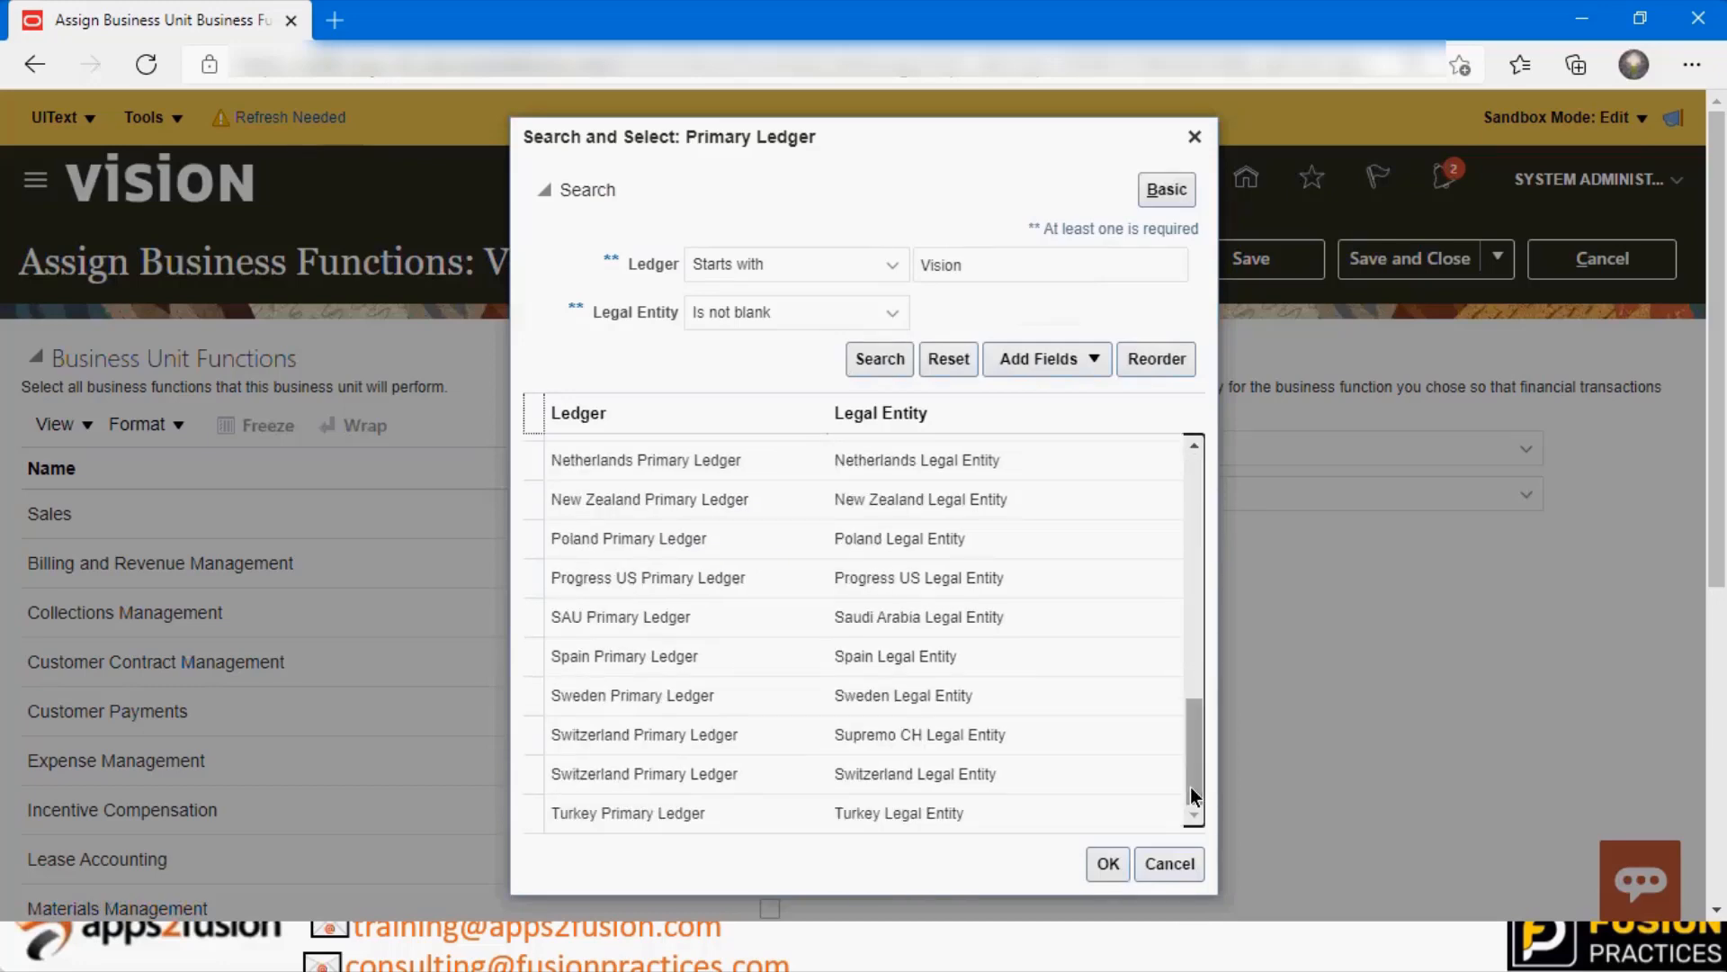
mouse_move(1190, 761)
mouse_down()
mouse_move(1196, 828)
mouse_move(1197, 747)
mouse_up()
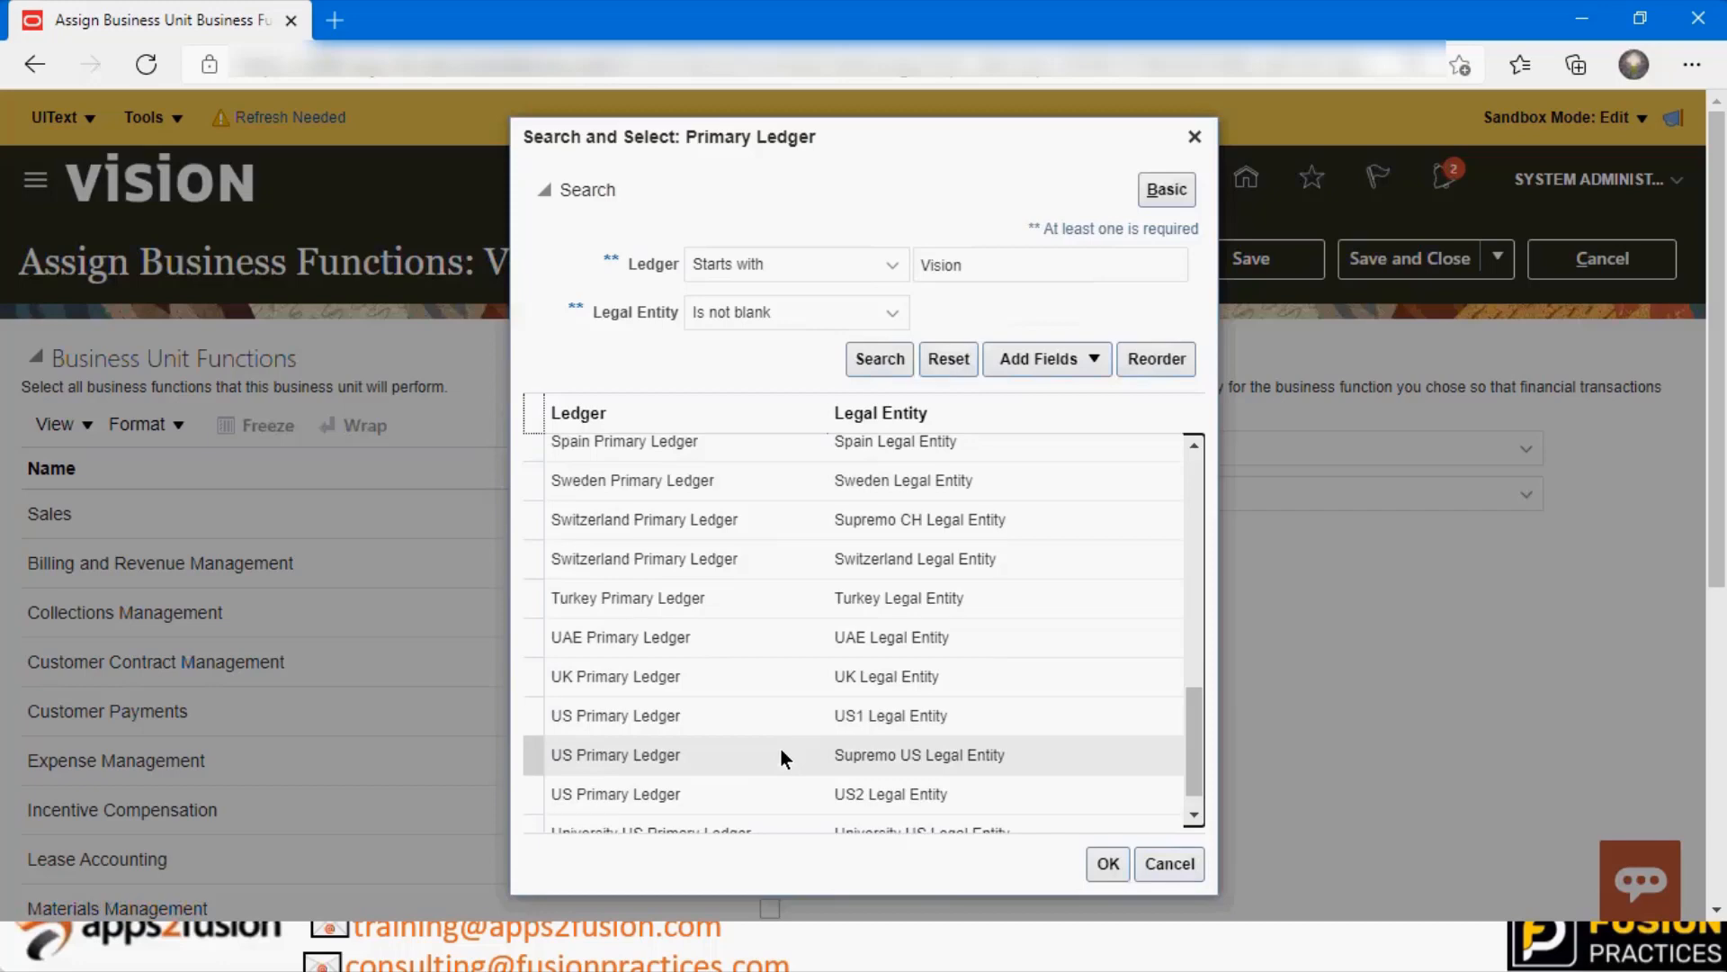
drag(1200, 748, 1200, 781)
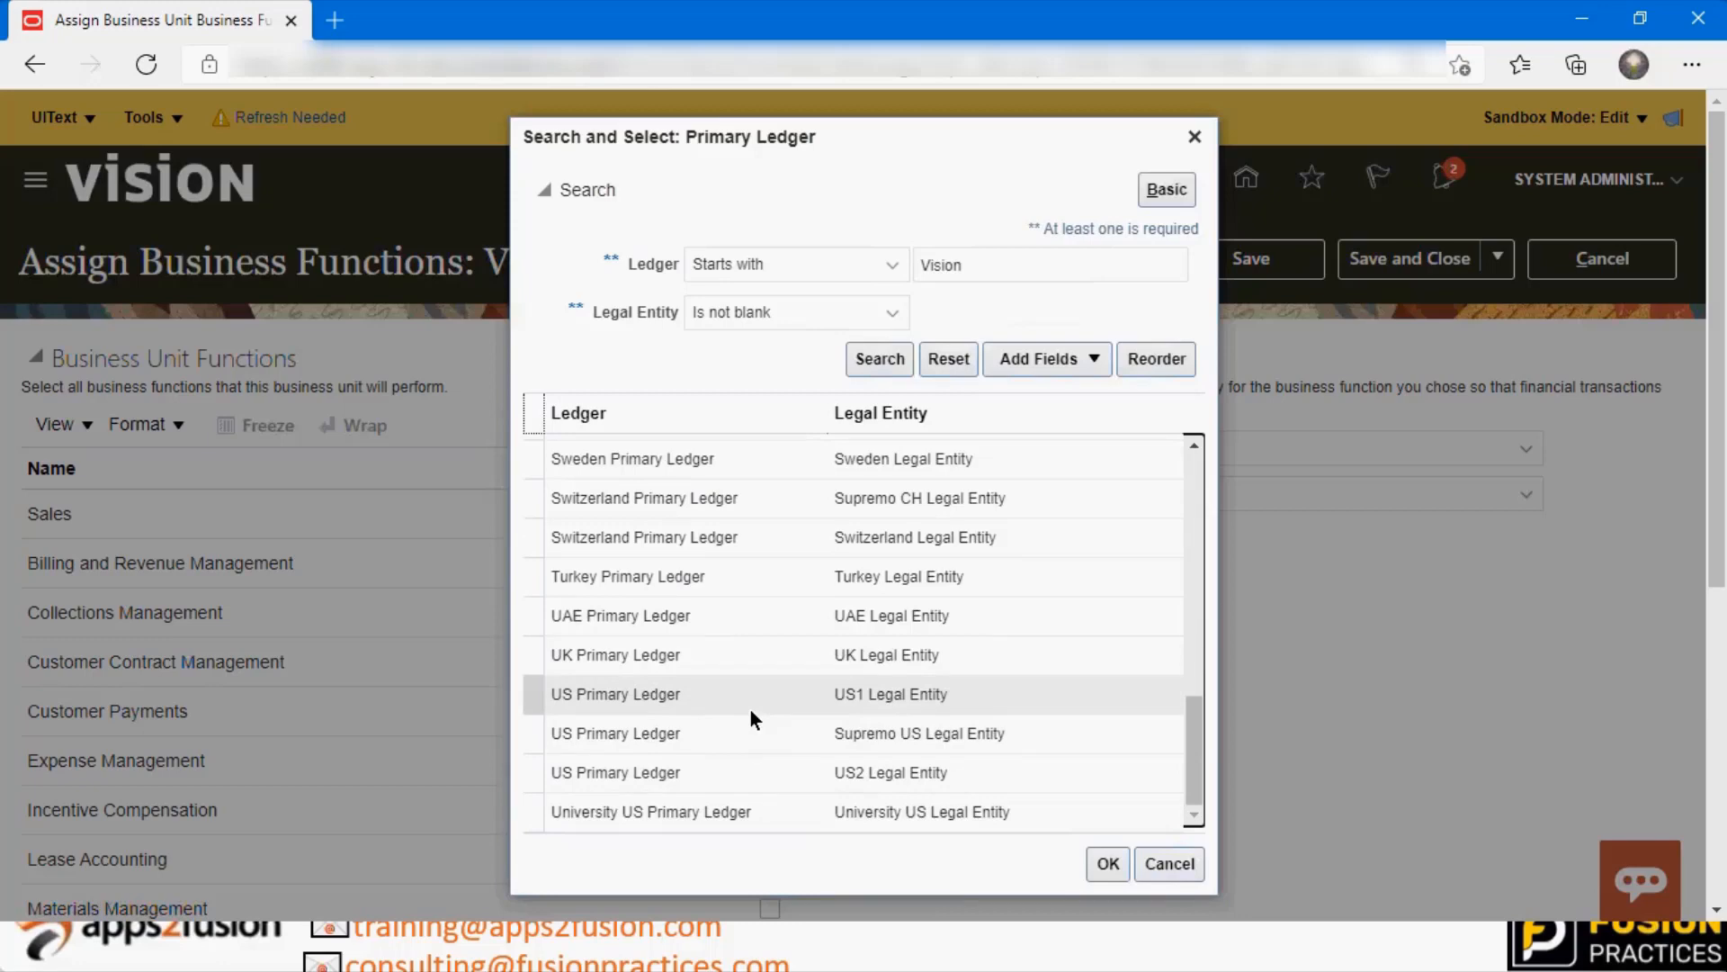
click(770, 687)
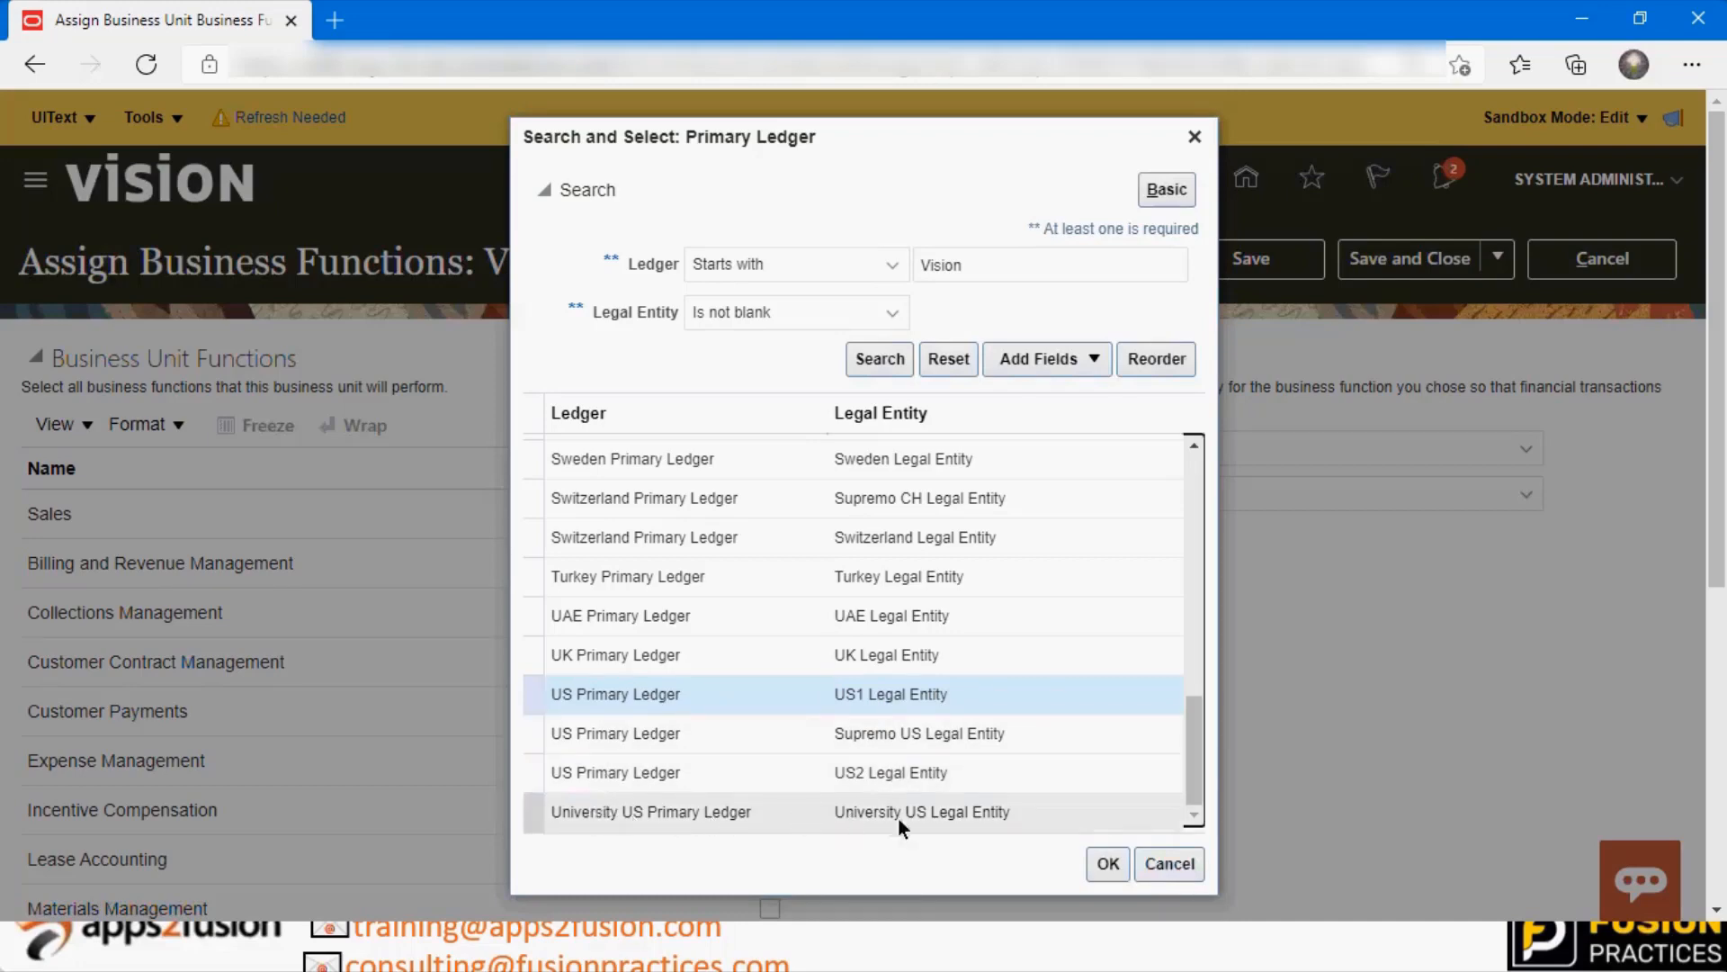
click(1111, 866)
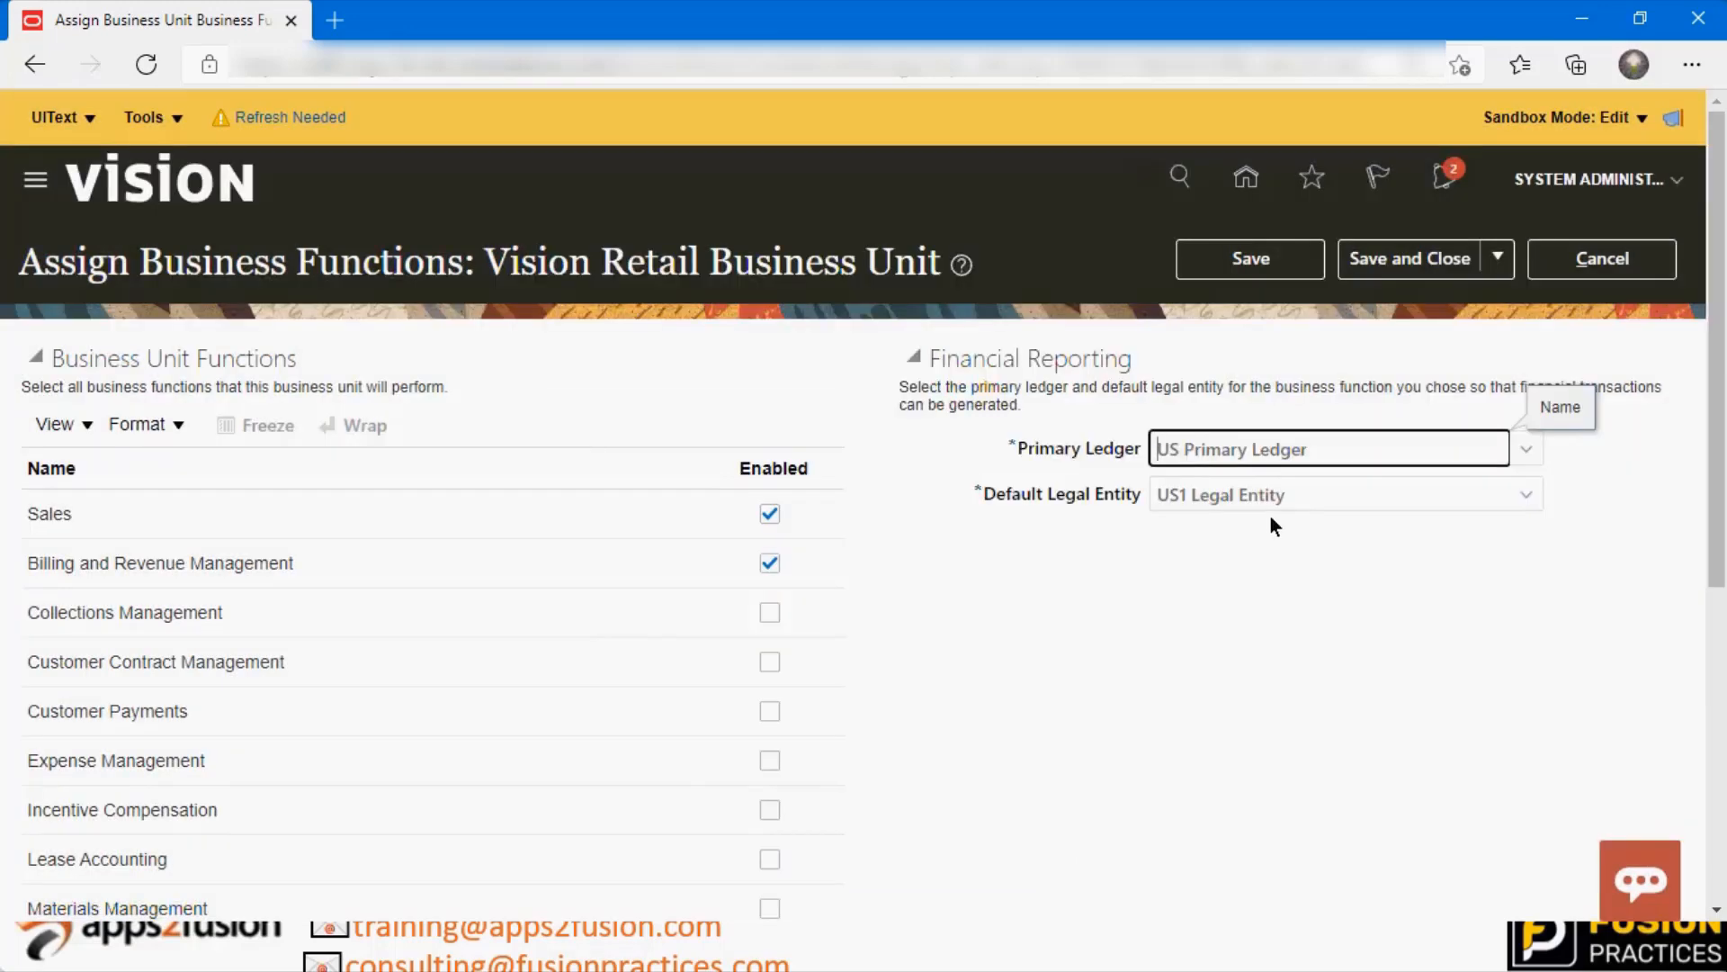
Save and close the business function assignment for Vision Retail Business Unit
mouse_move(1716, 360)
mouse_down()
mouse_move(1717, 673)
mouse_move(1716, 360)
mouse_up()
click(1251, 260)
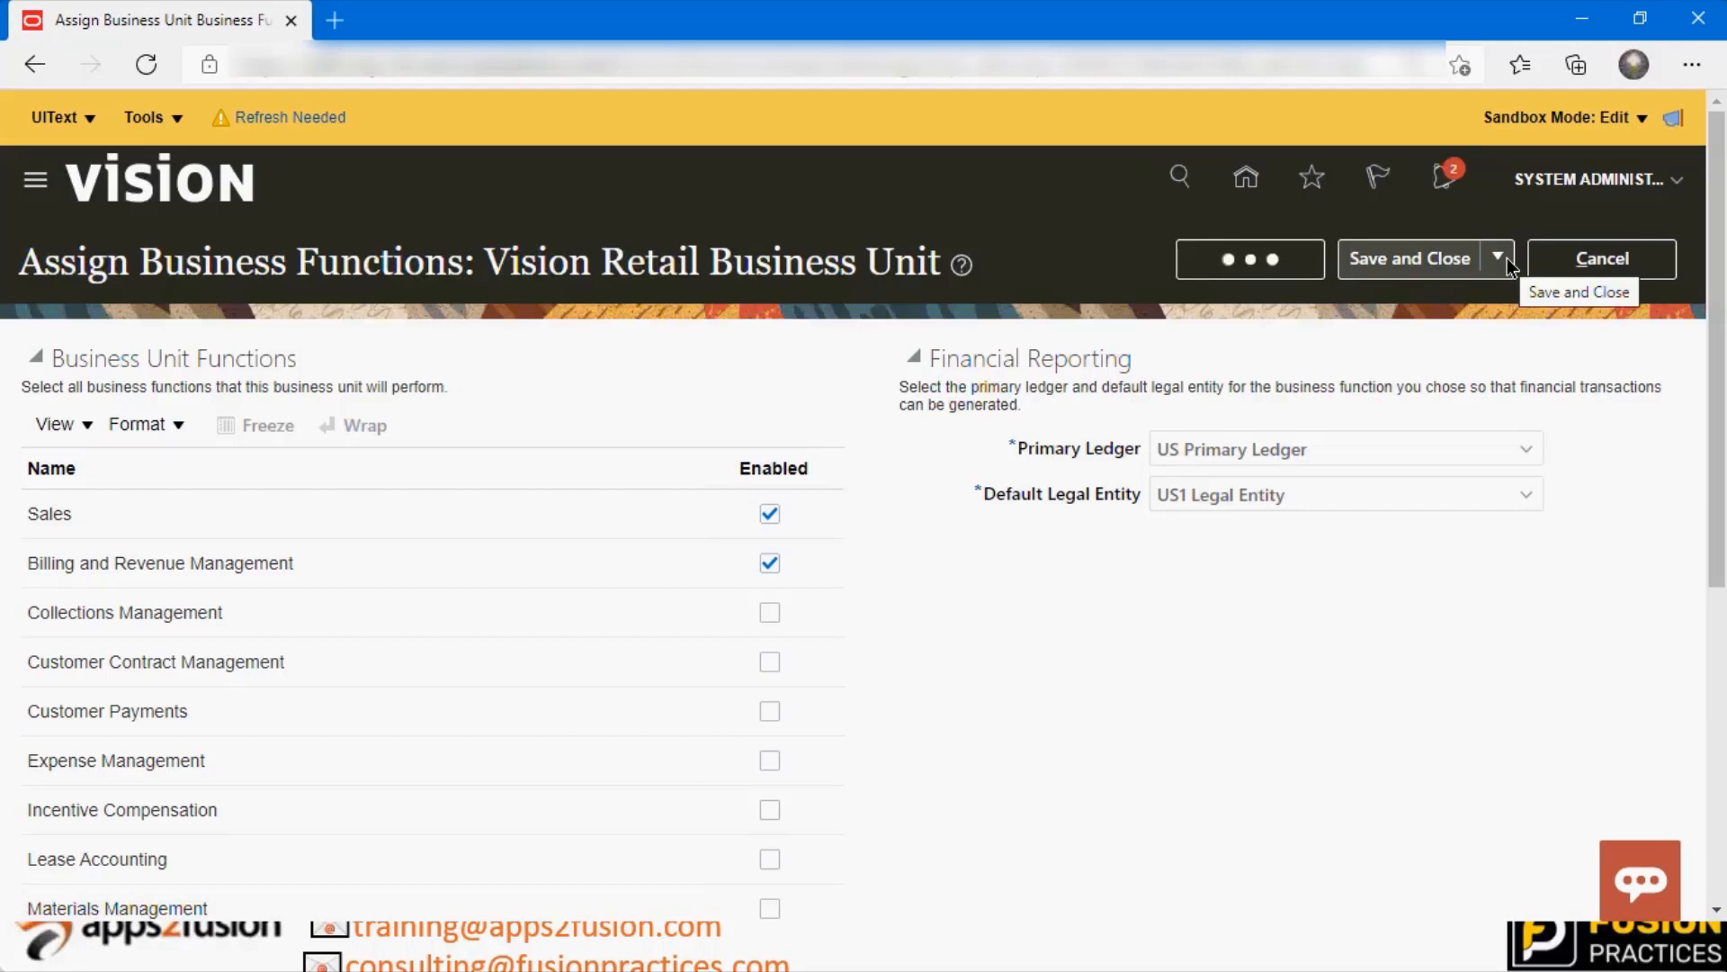
click(1439, 256)
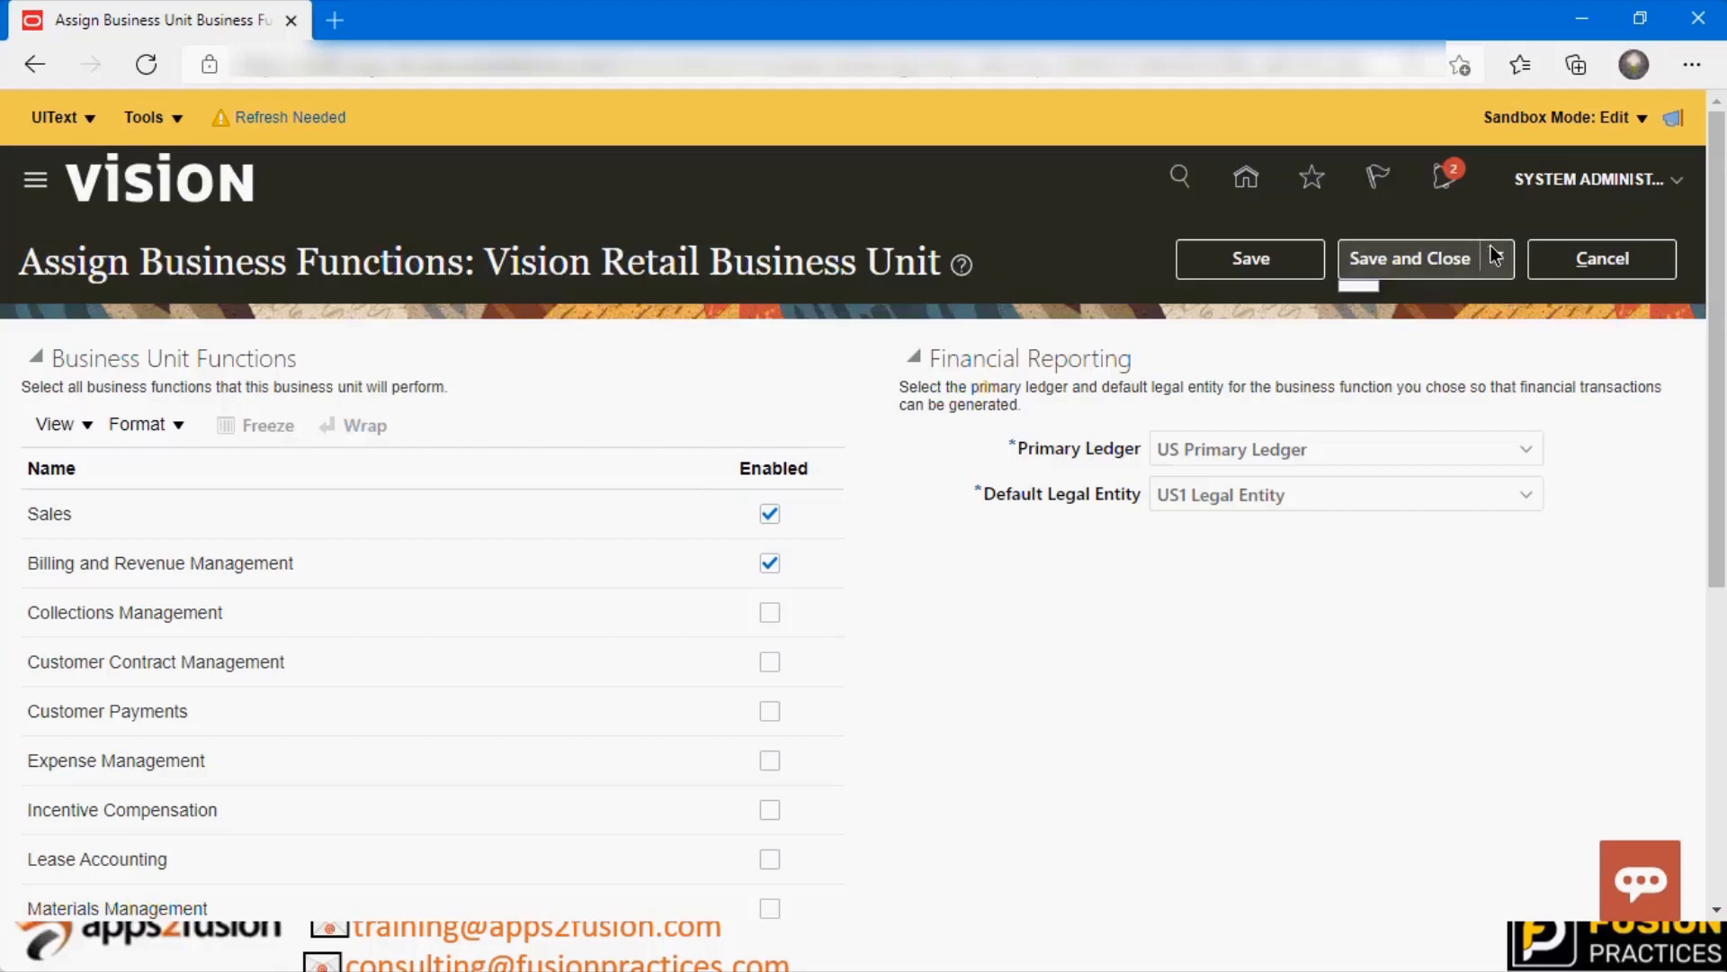
click(1424, 274)
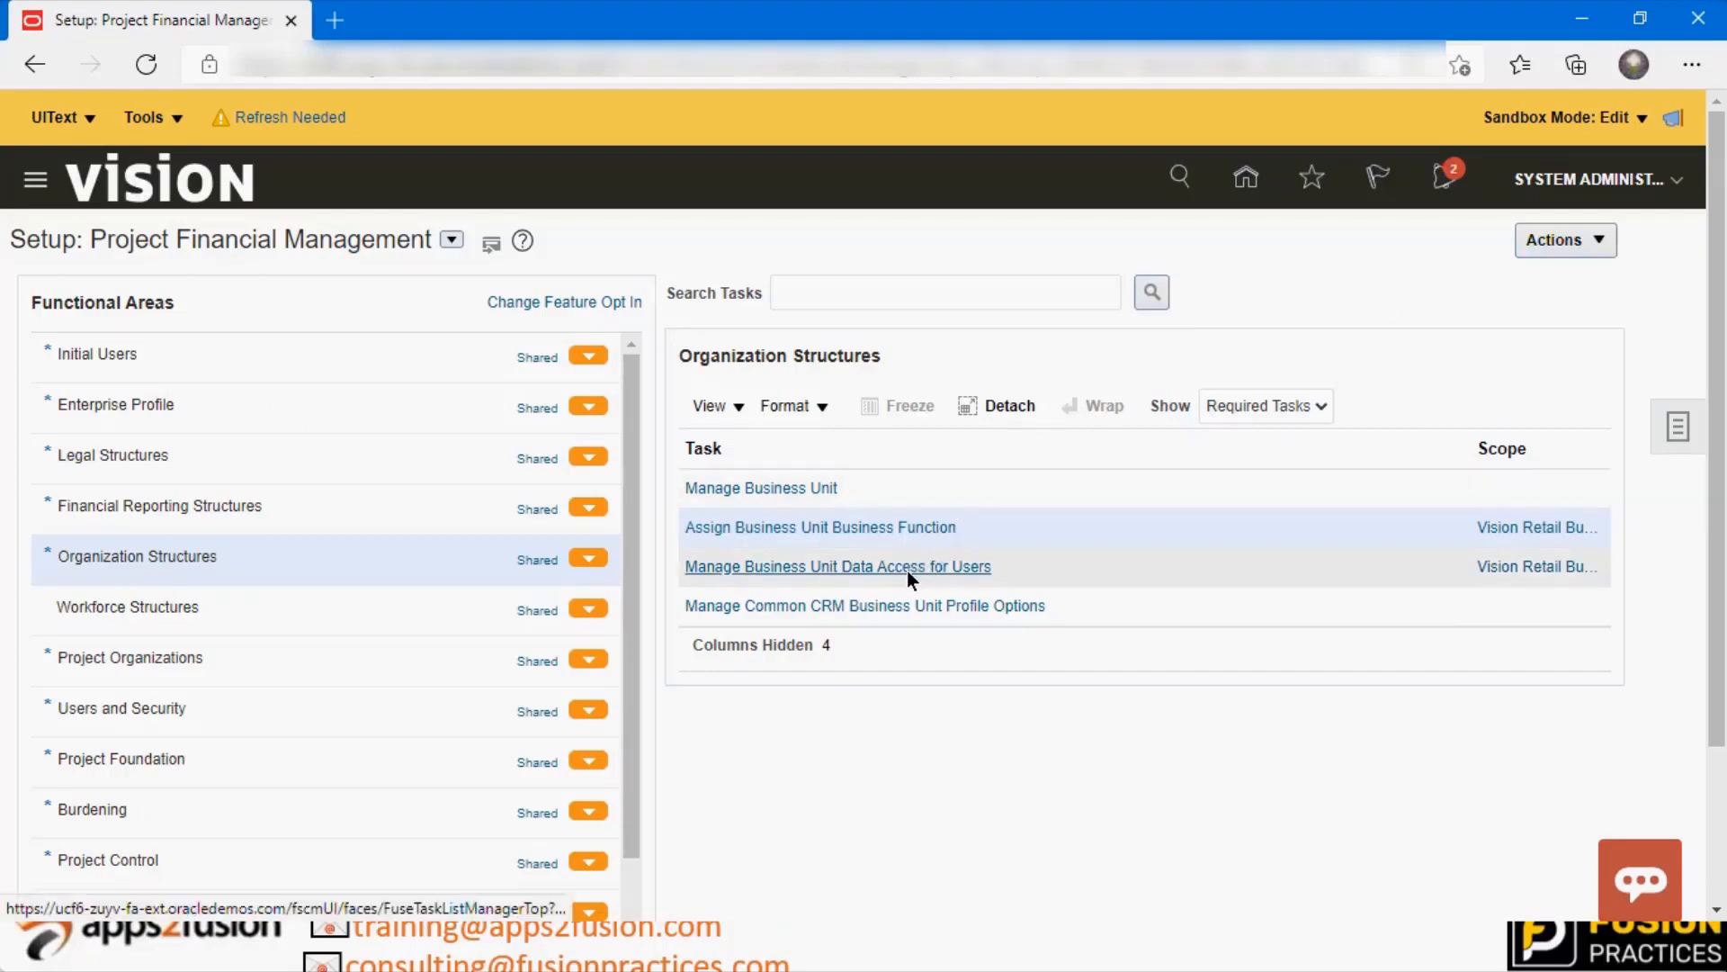
Open the Manage Business Unit Data Access for Users task and choose Business unit as the security context
click(835, 568)
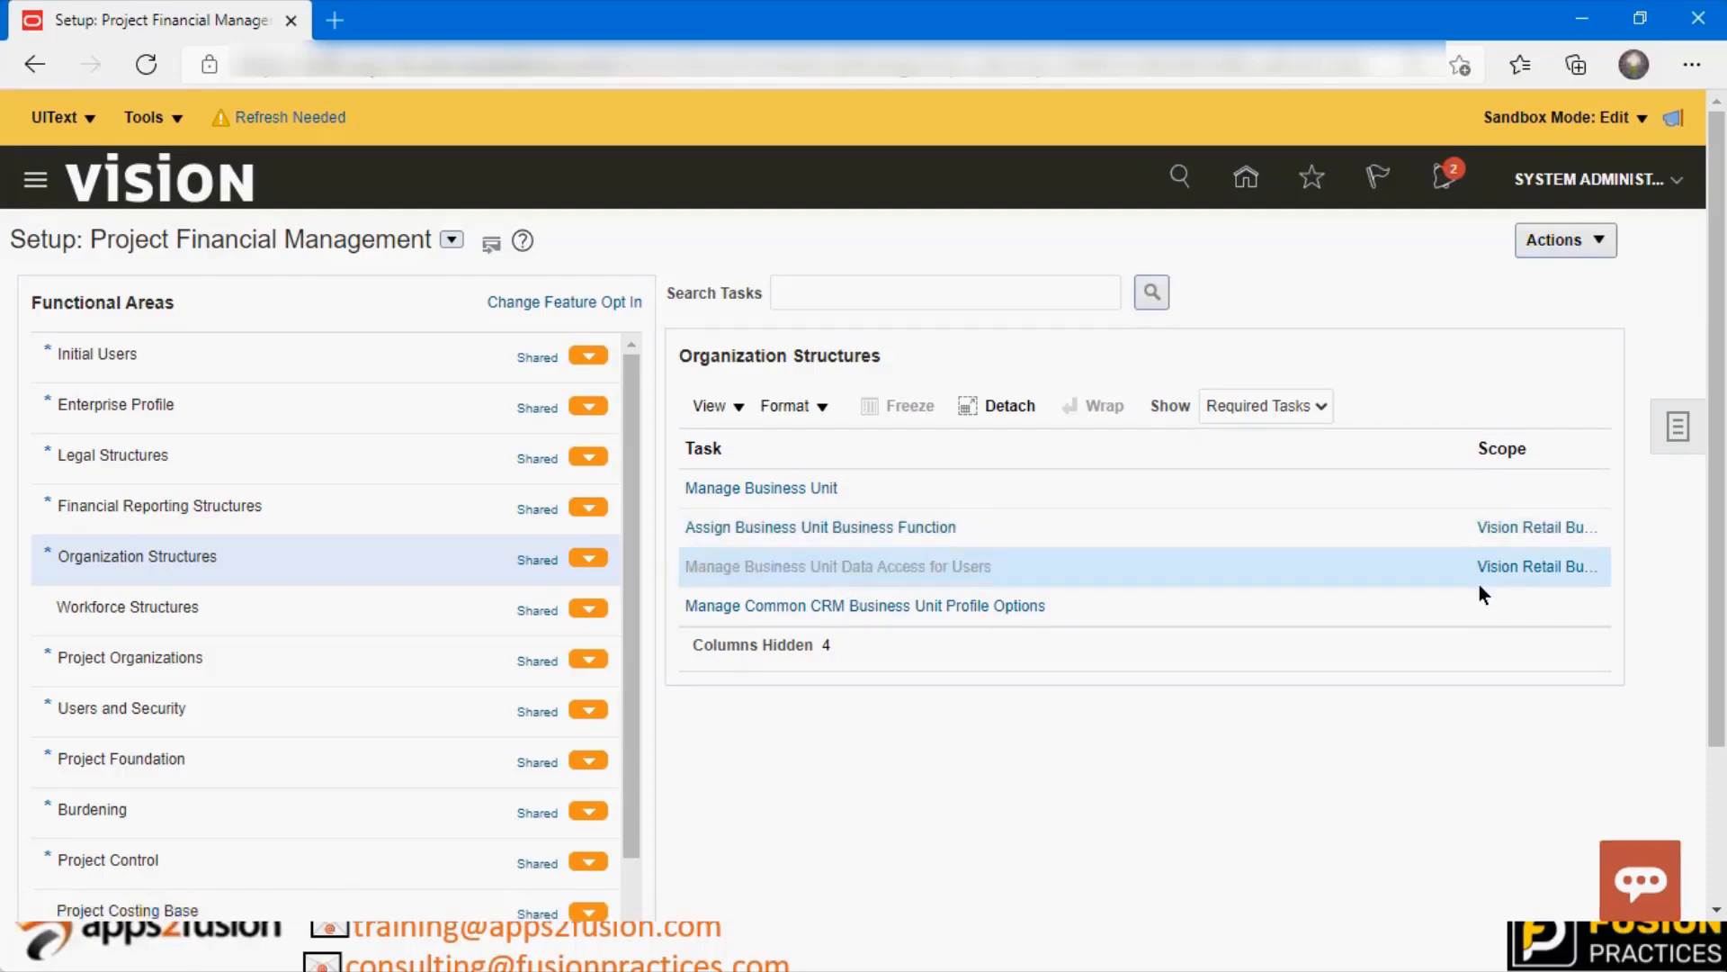
click(1529, 567)
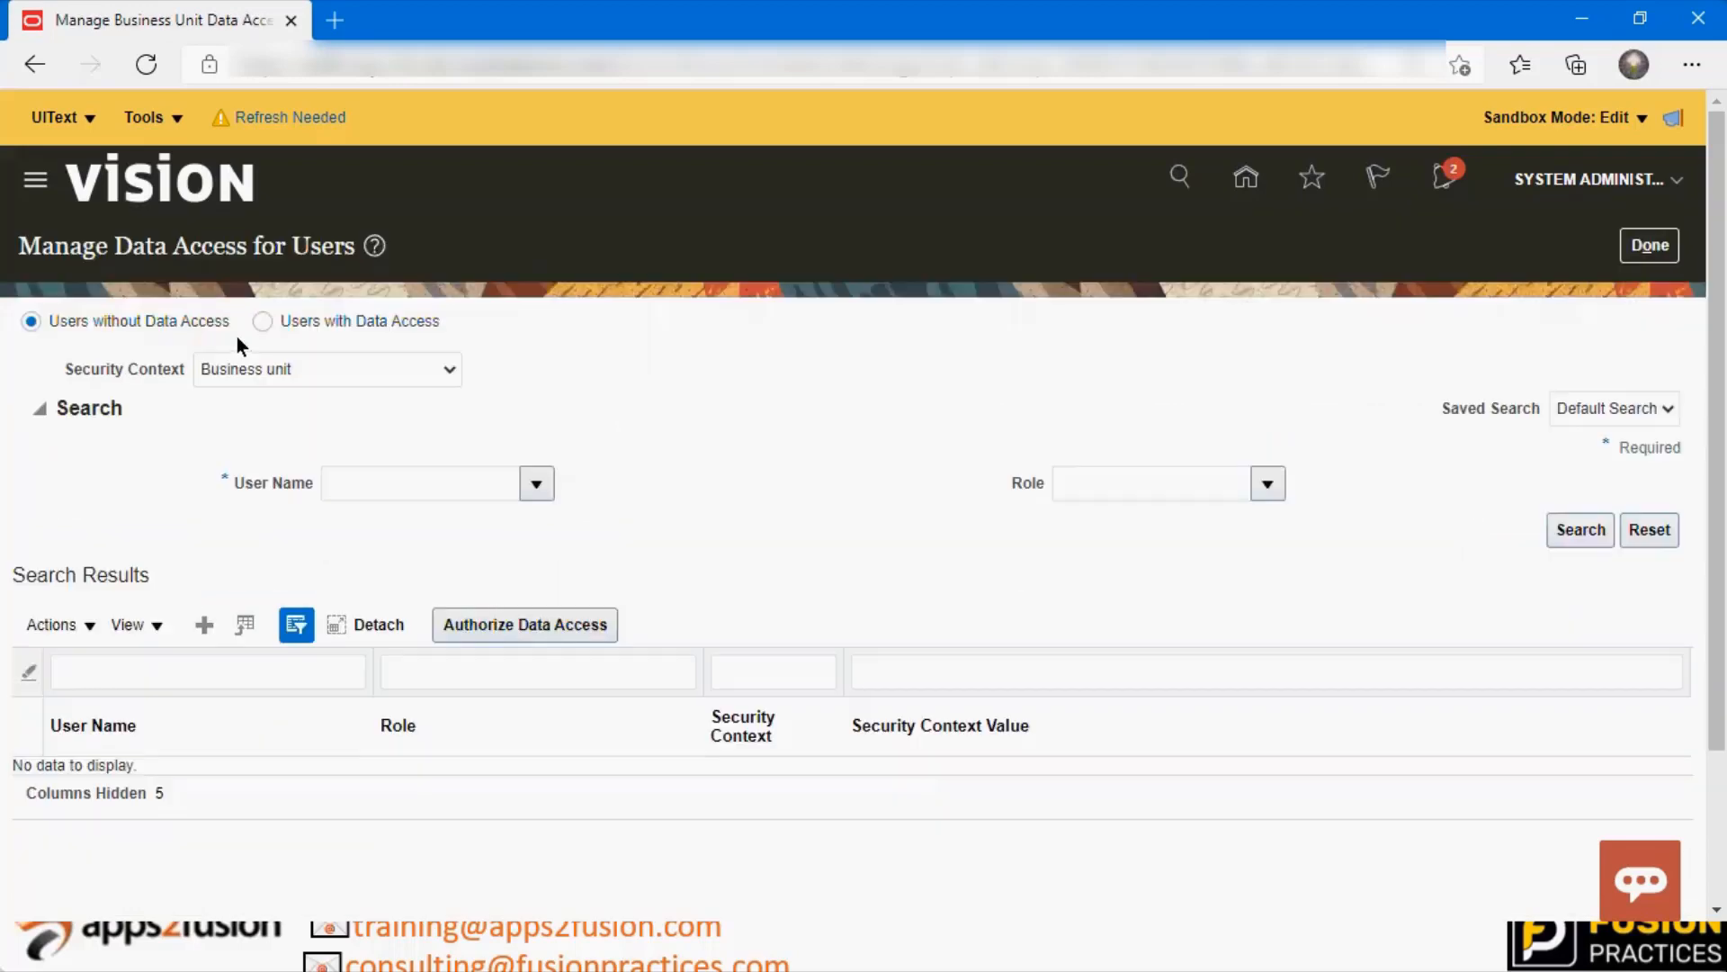
click(423, 488)
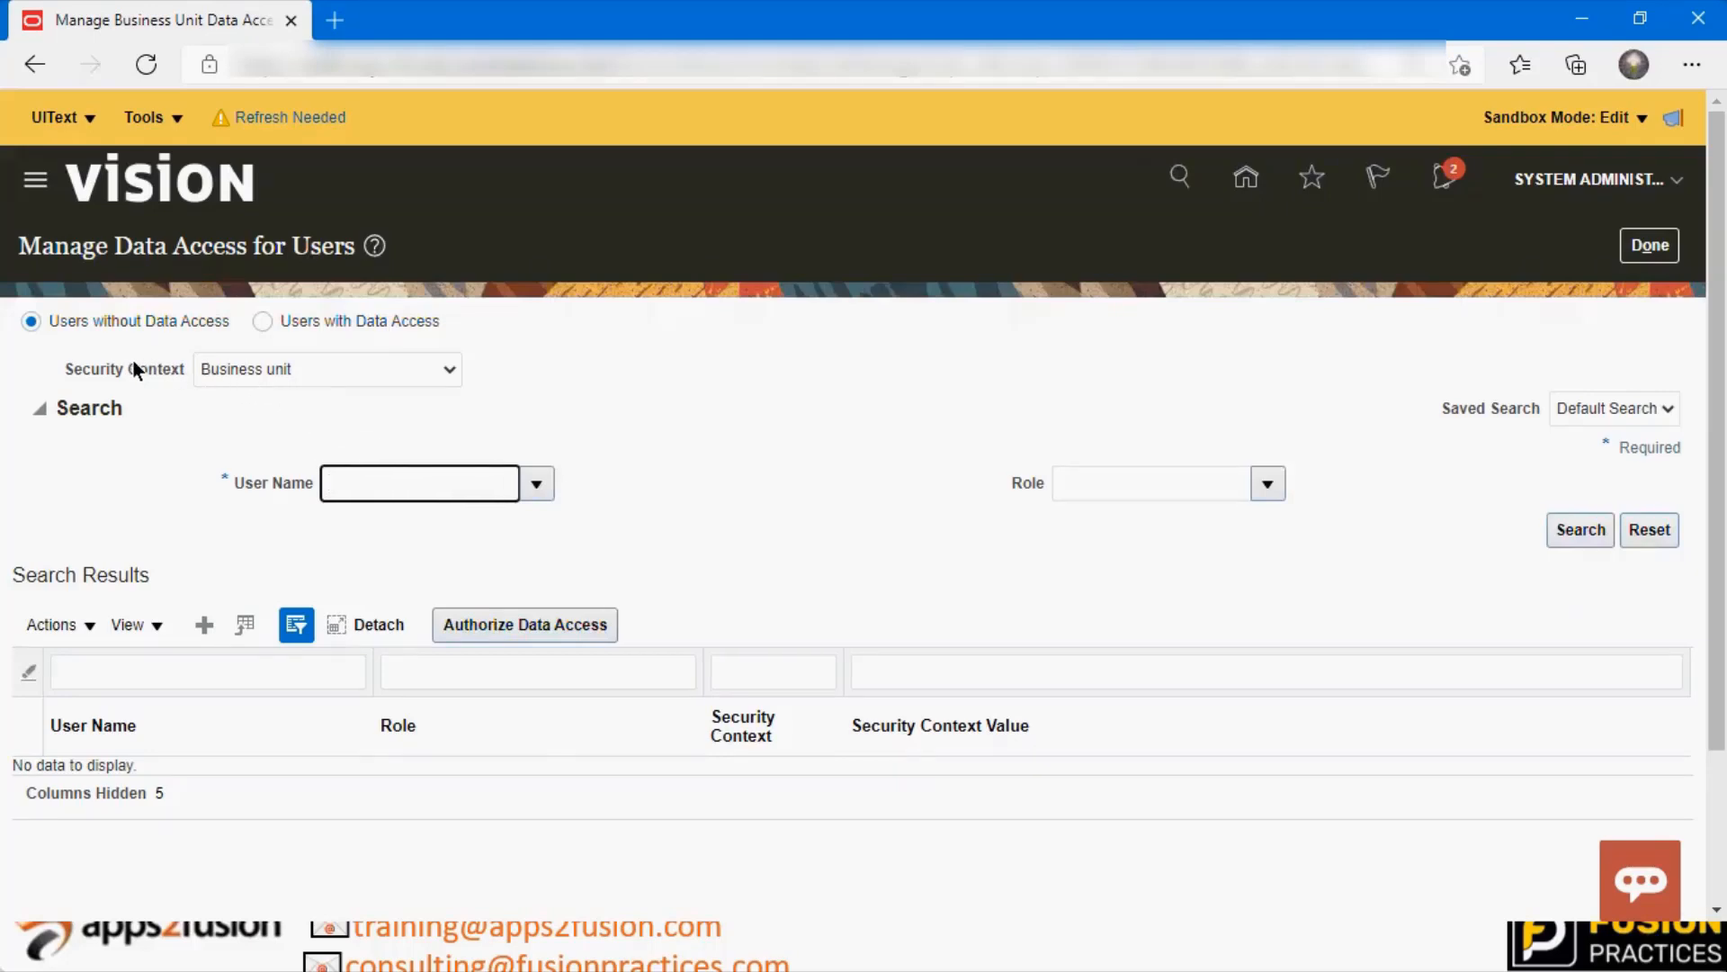
click(290, 364)
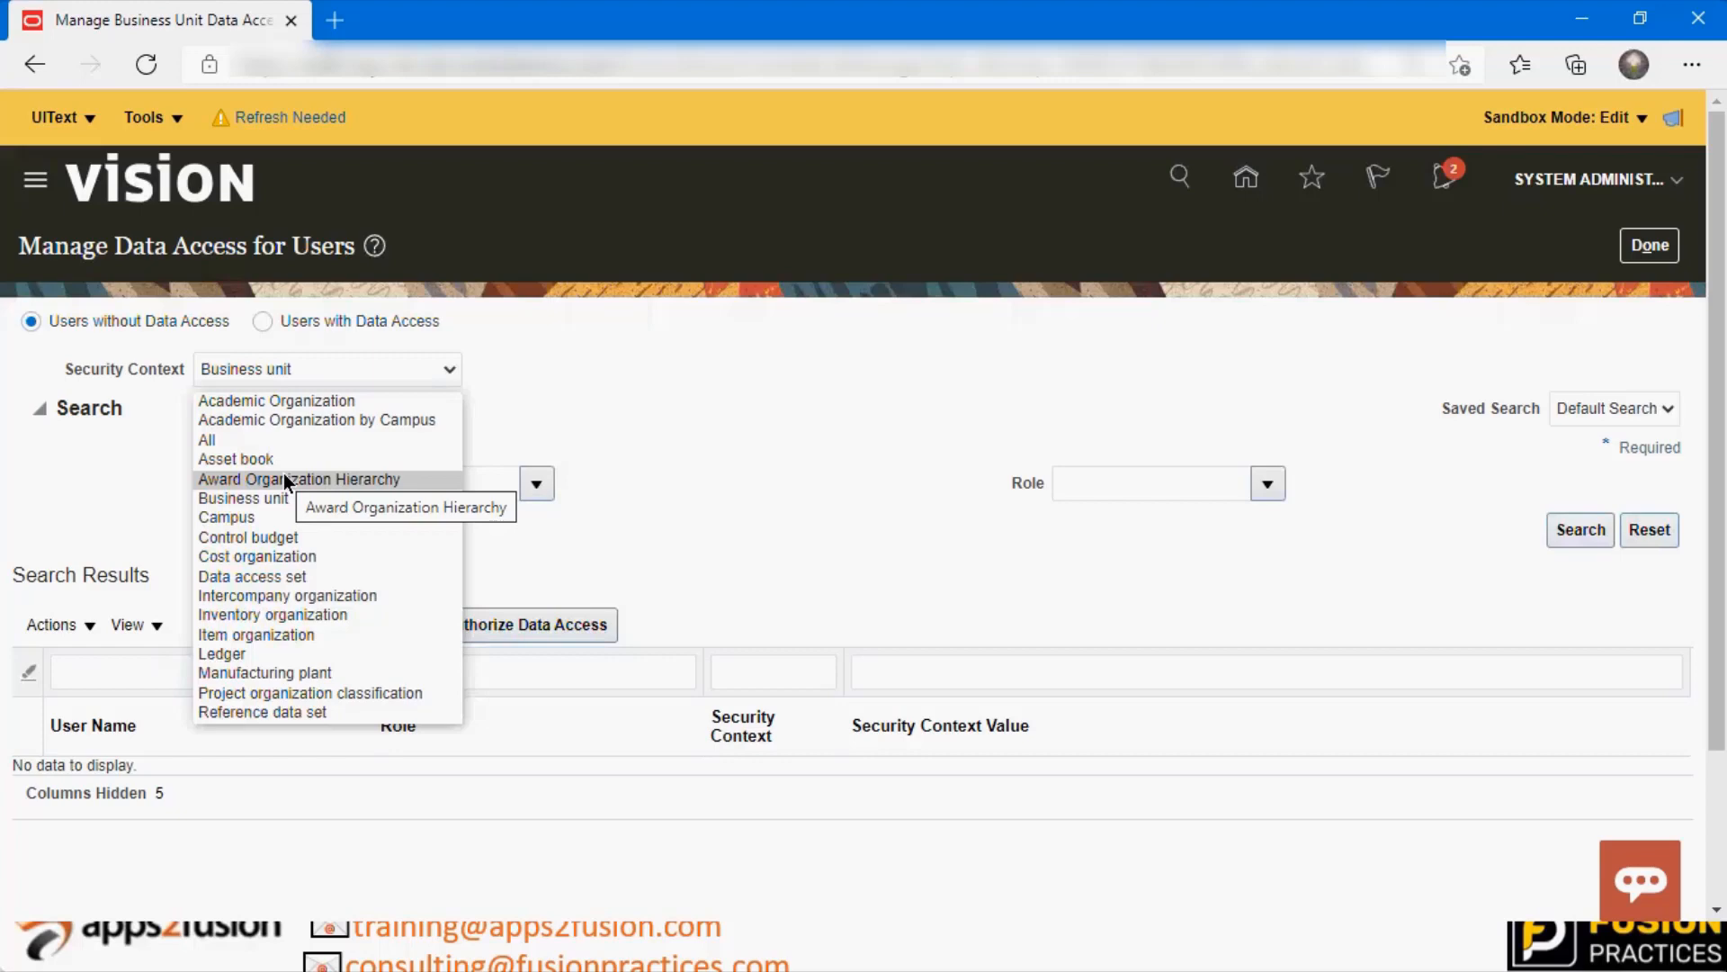
click(283, 504)
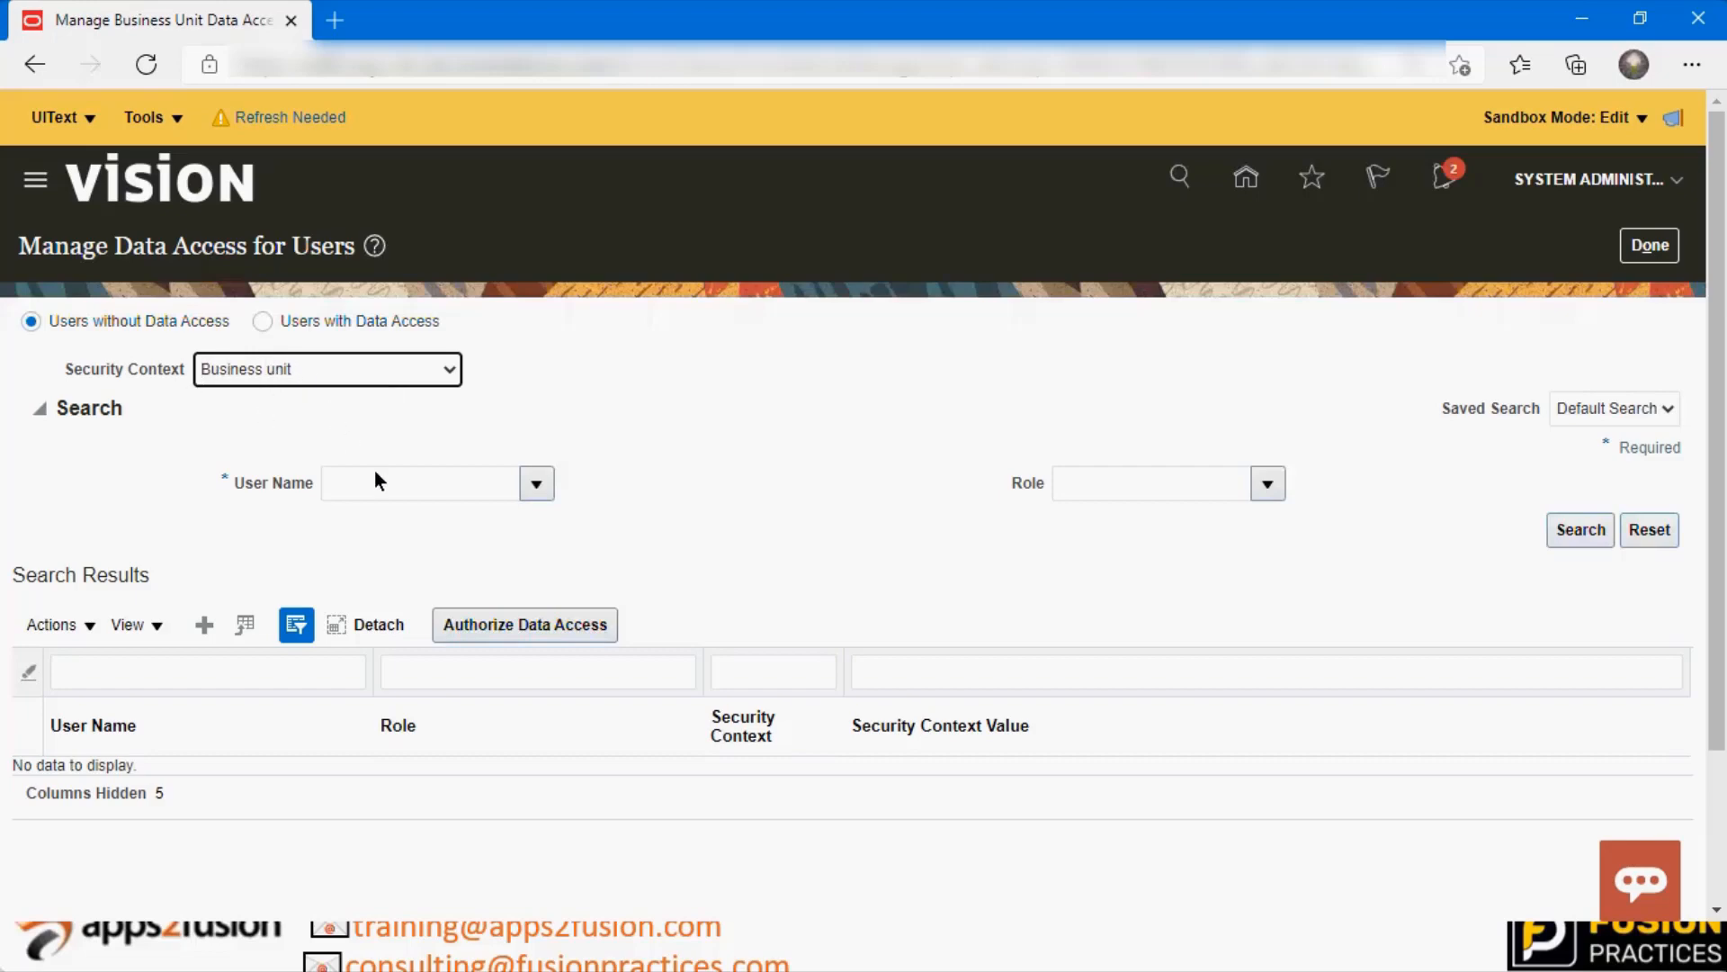
Look up the user by first name, select the matching user name, and search for that user's roles without data access
click(394, 494)
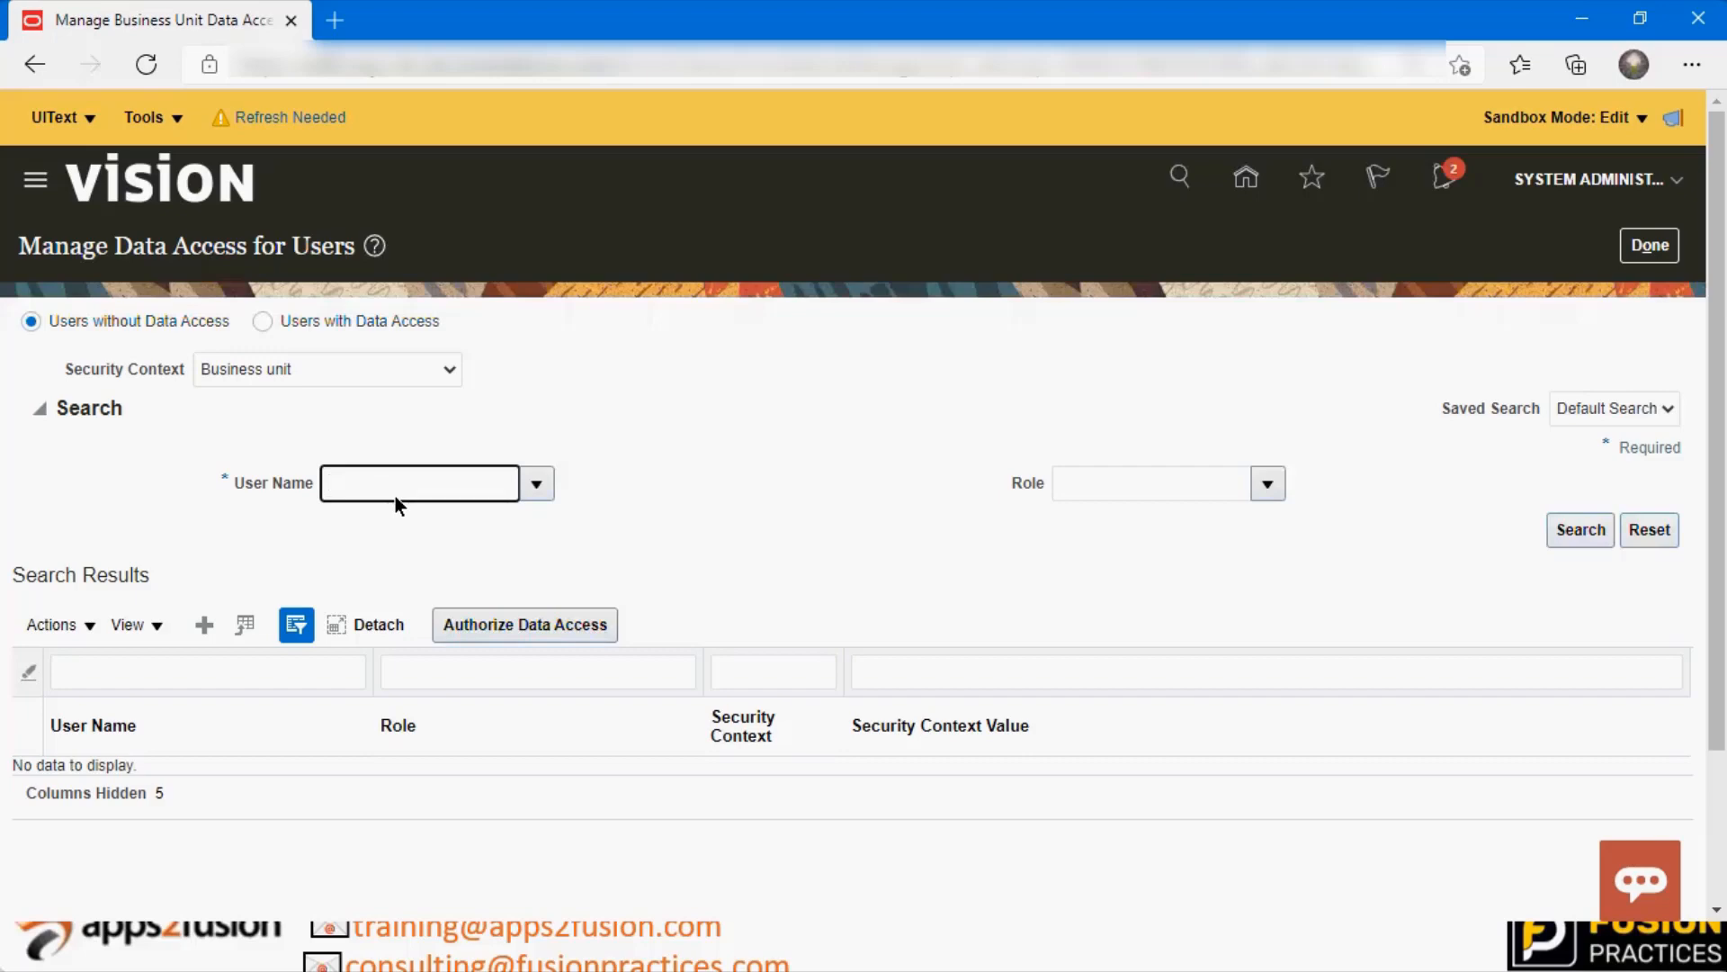
text(casey)
key(Tab)
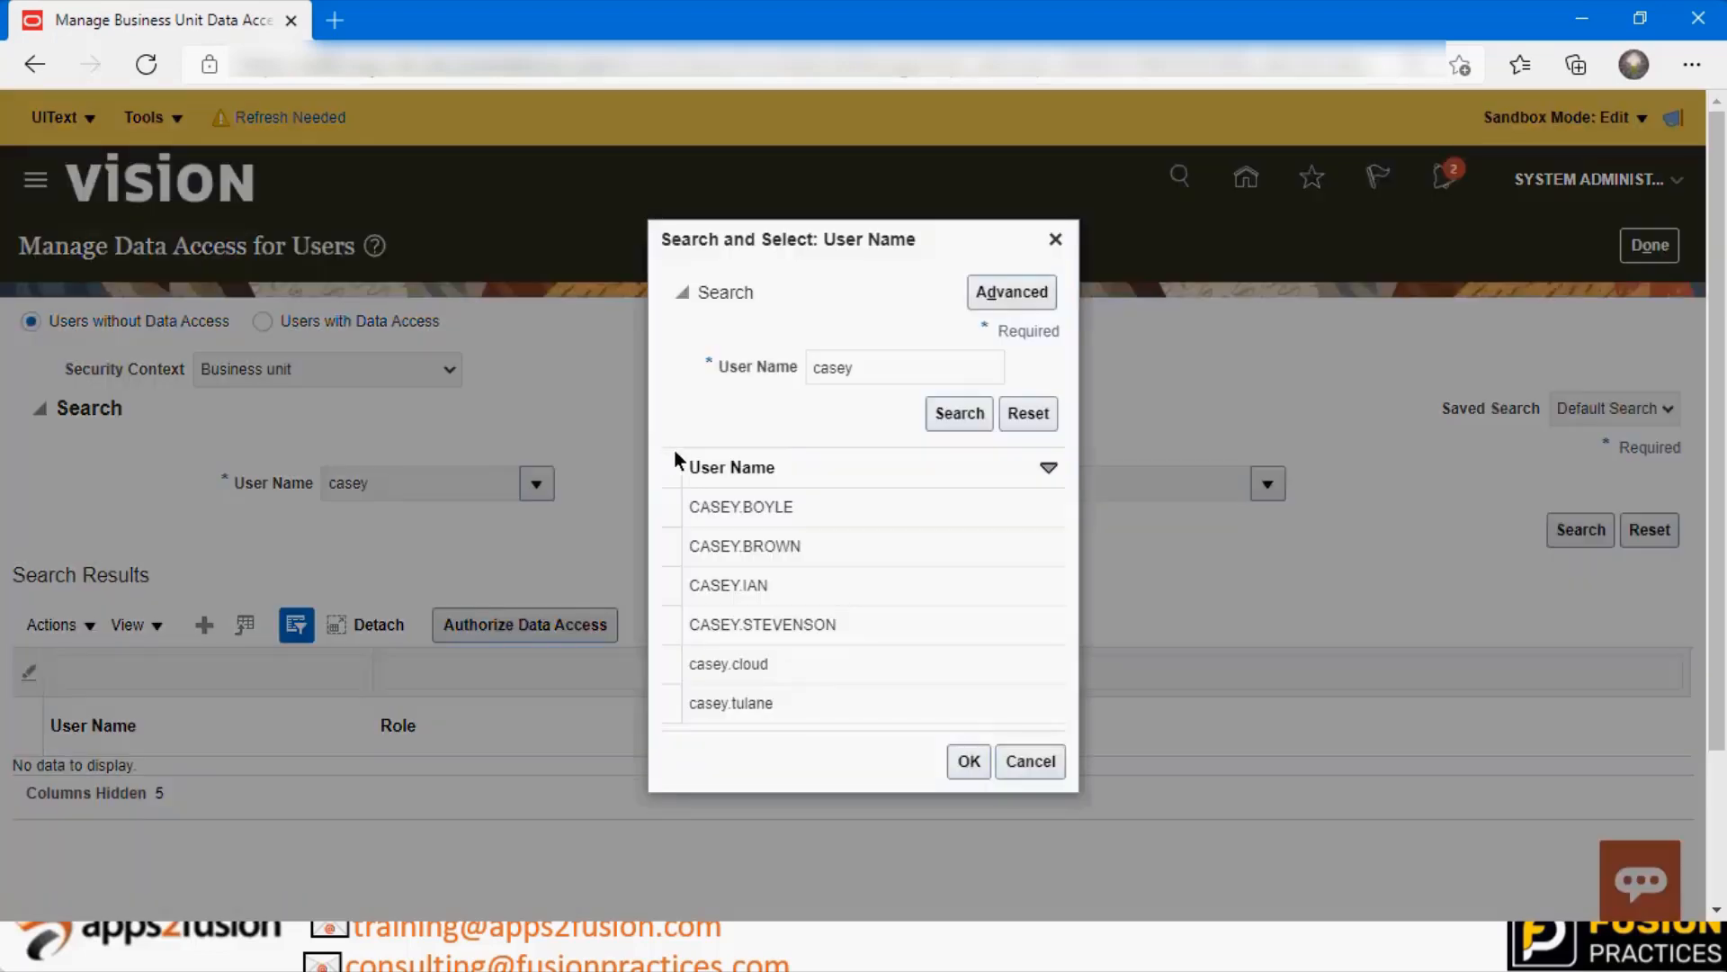
click(744, 546)
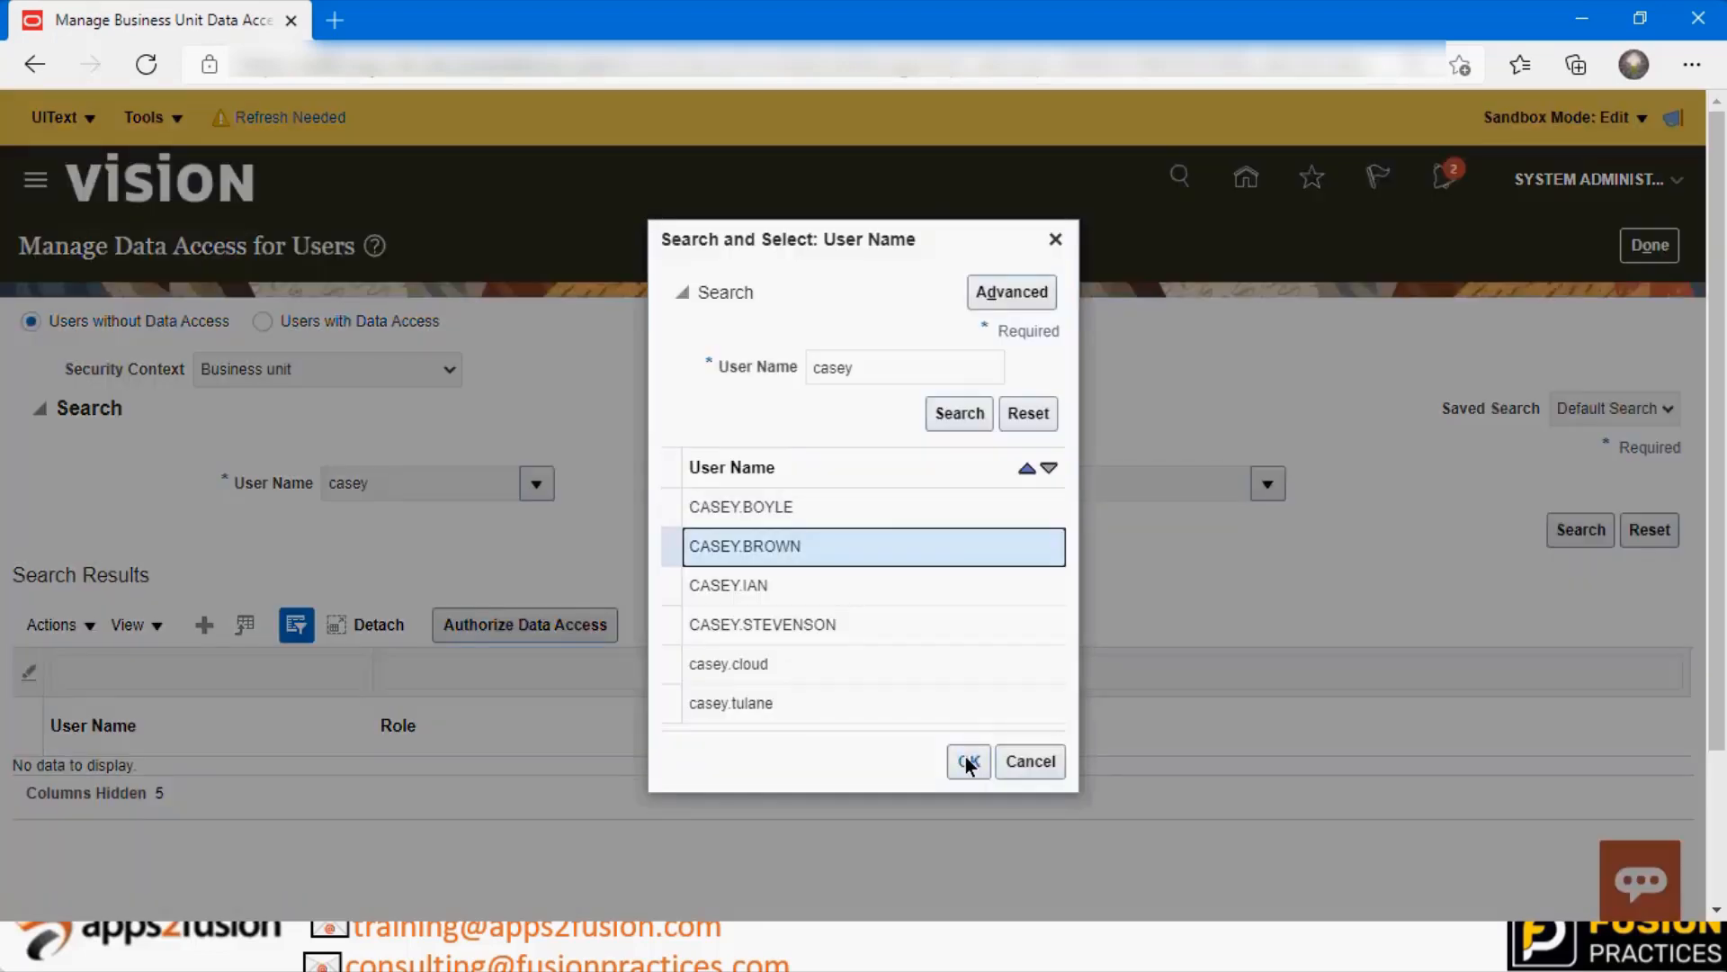
click(969, 760)
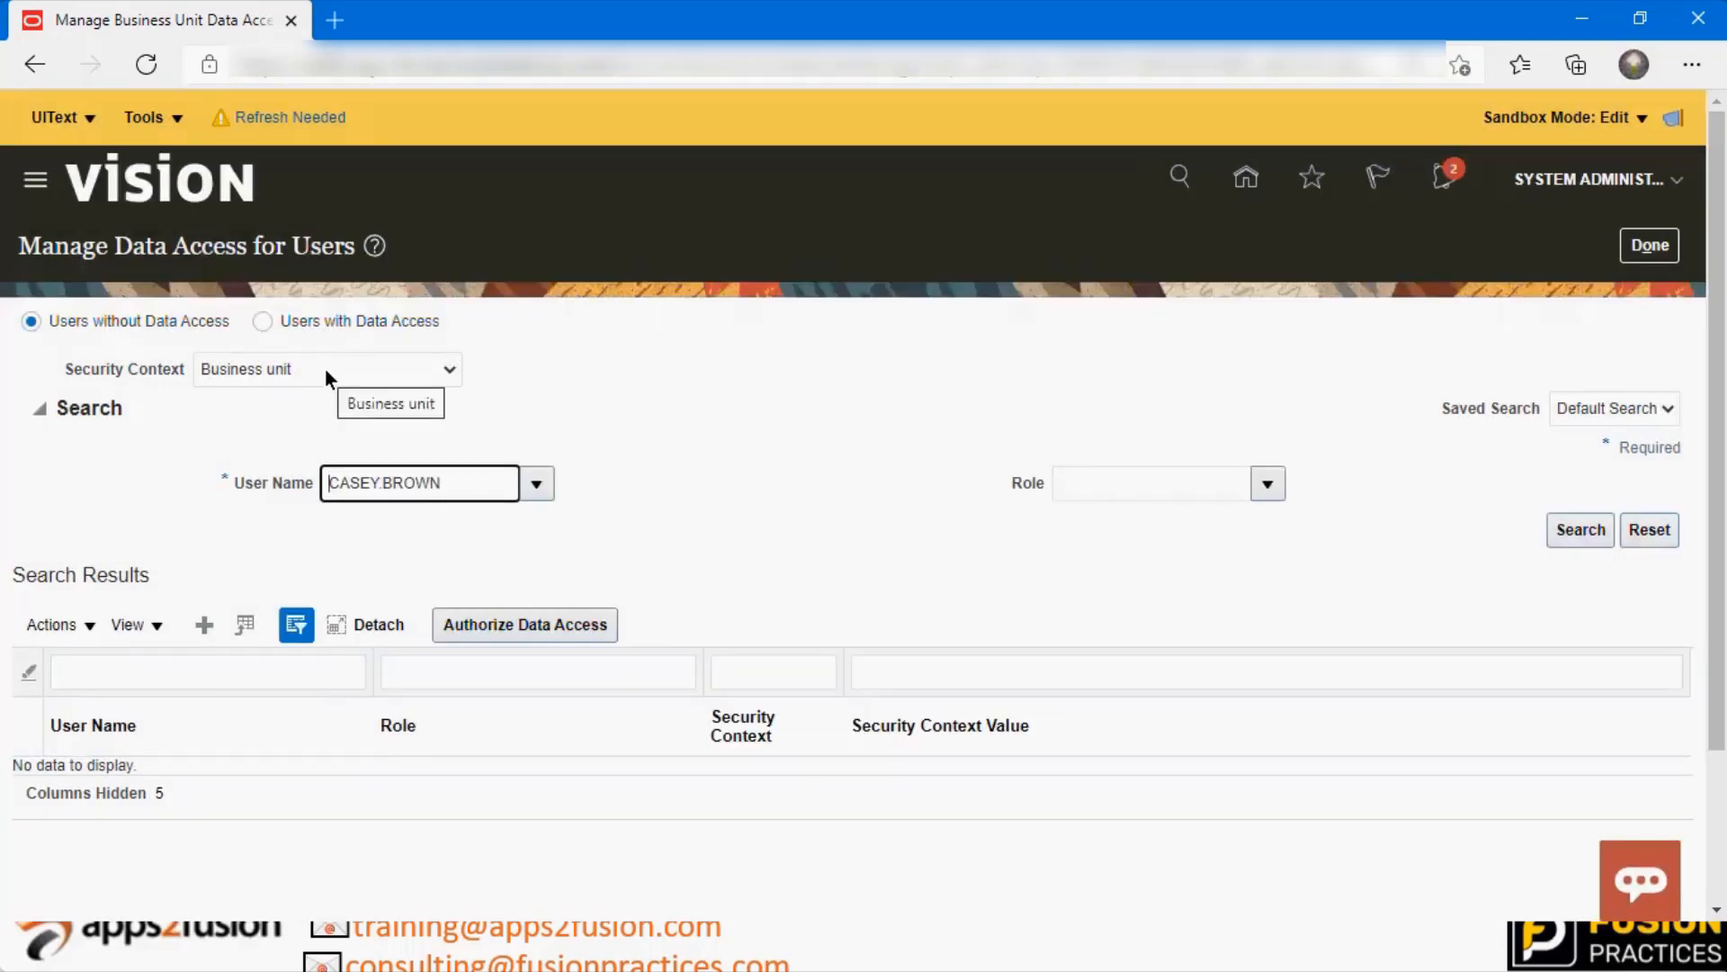
click(1572, 538)
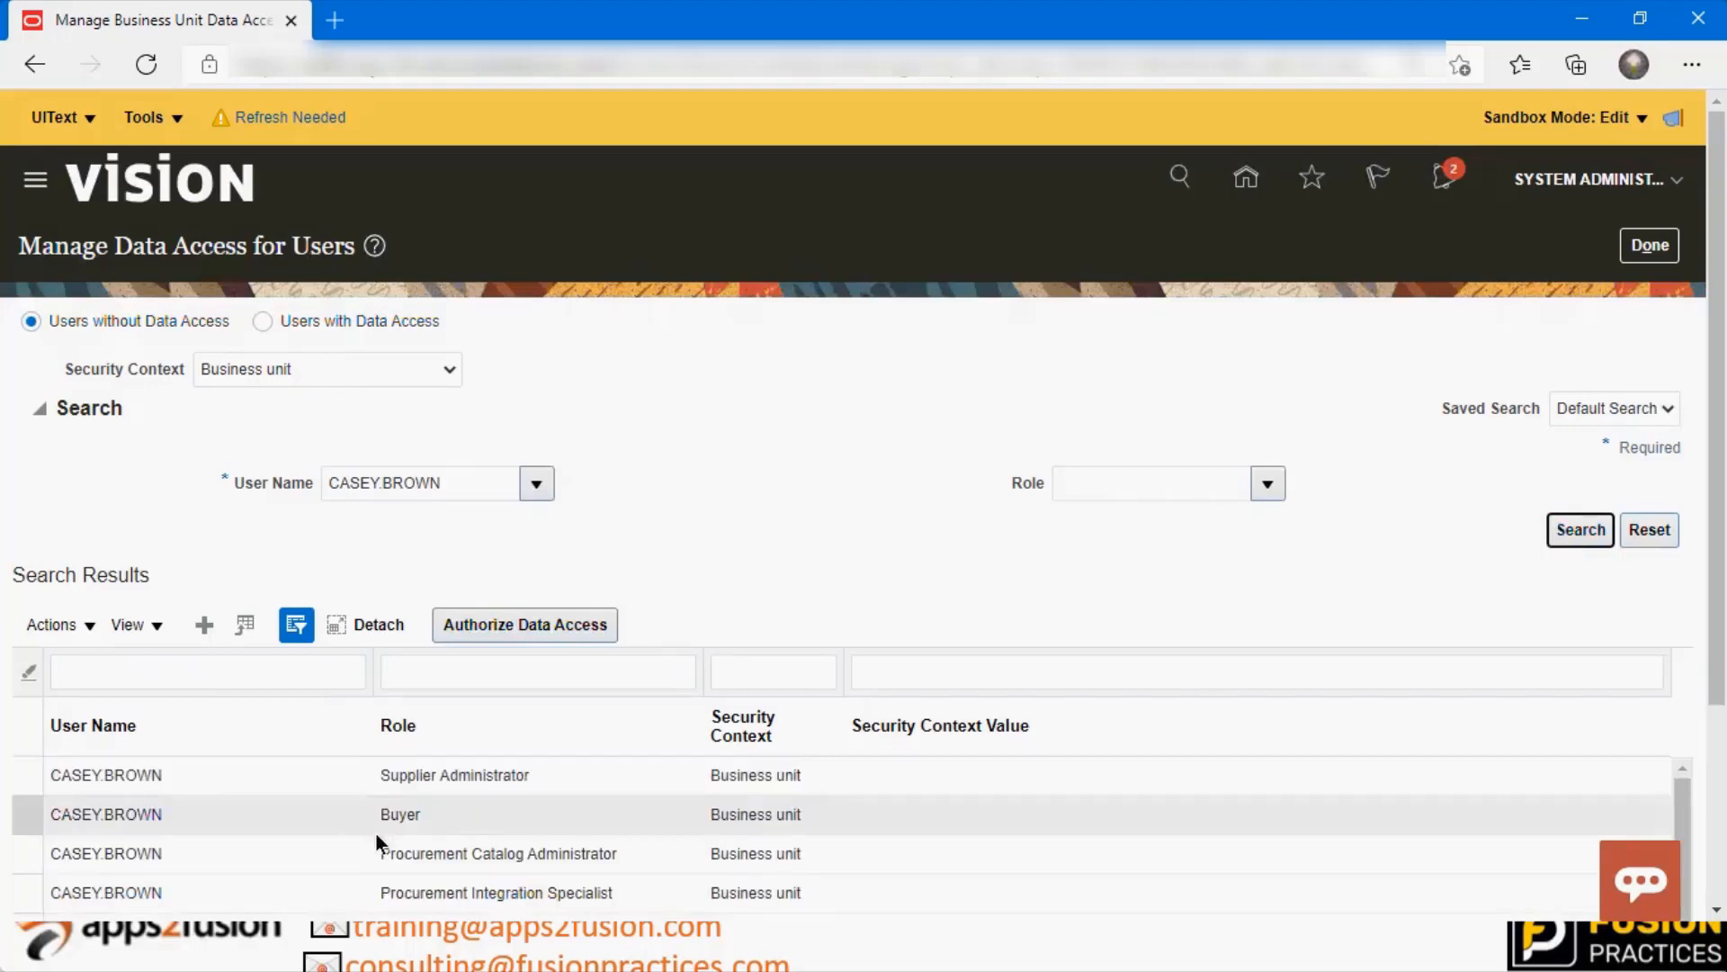
scroll(475, 608, down, 3)
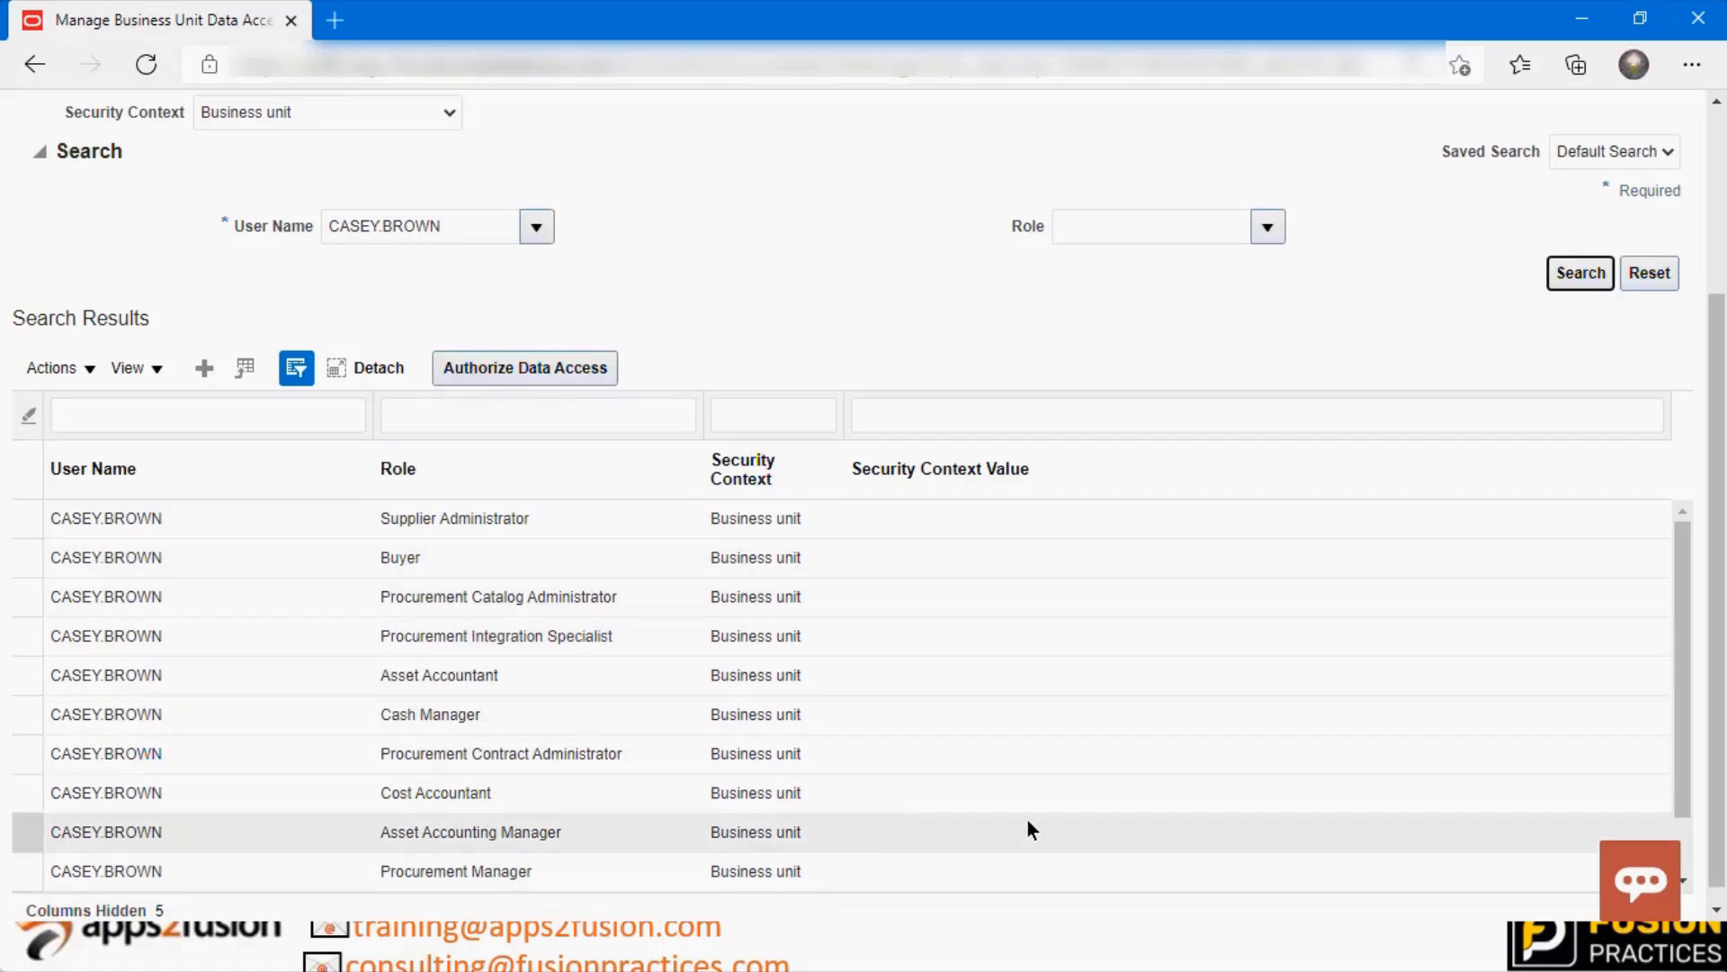
drag(1681, 760, 1678, 820)
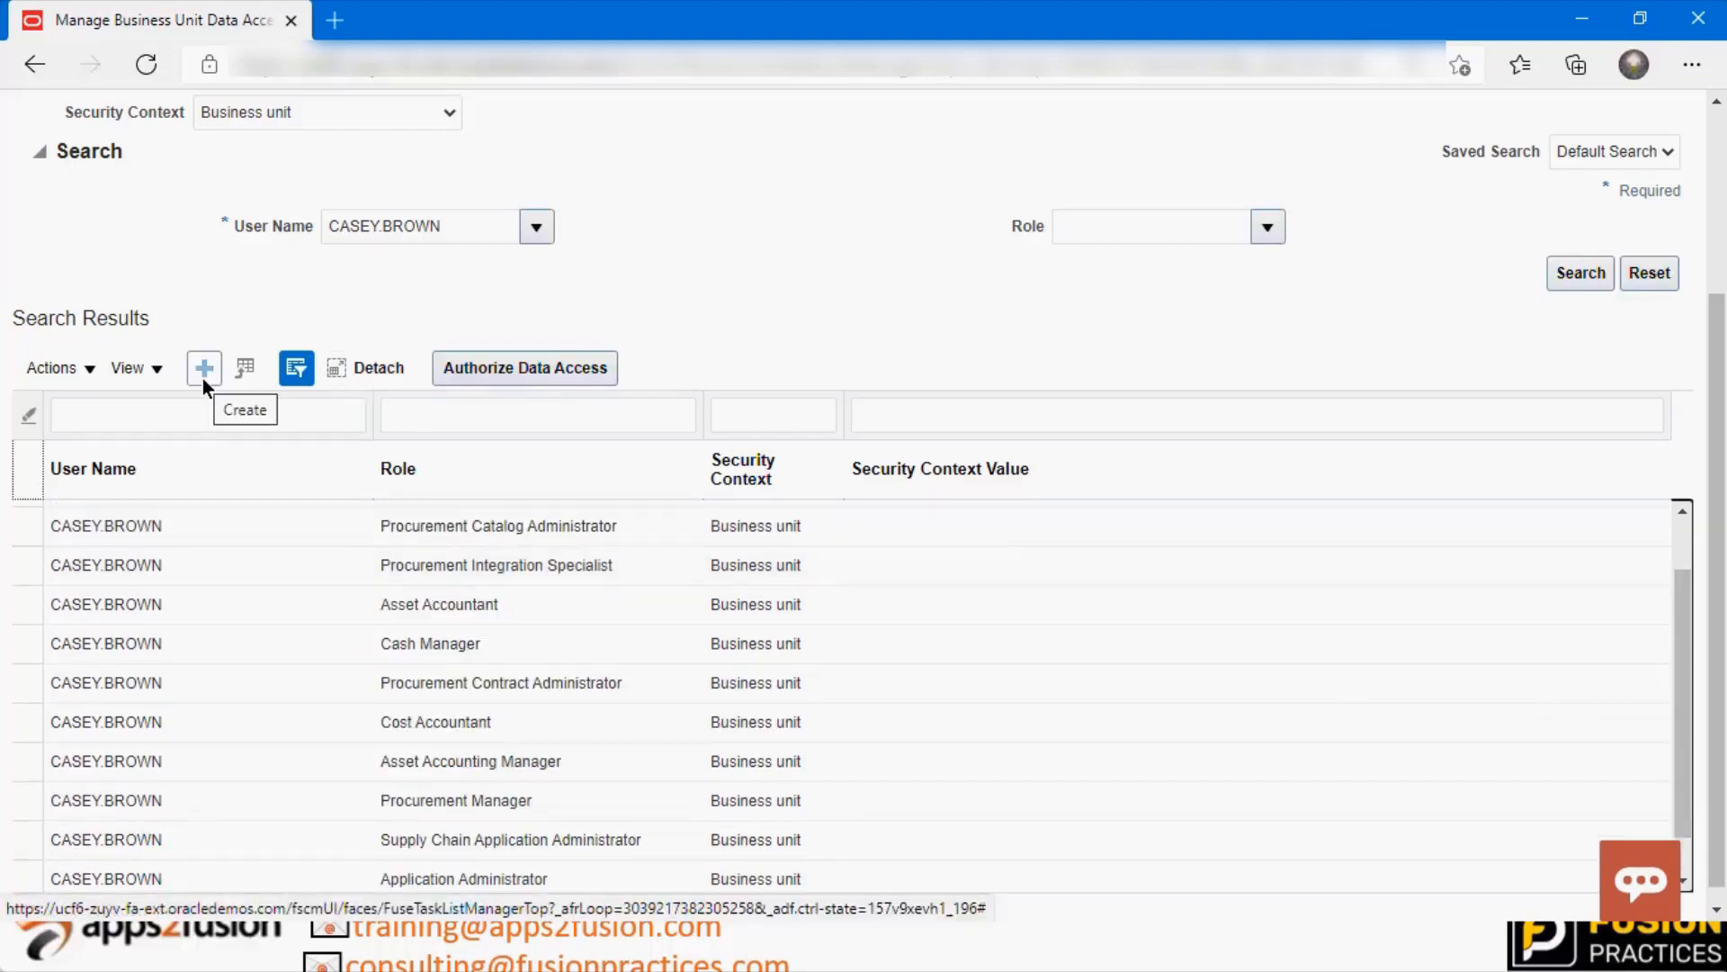
Create a data access entry for the selected user and assign a procurement role to it
click(70, 535)
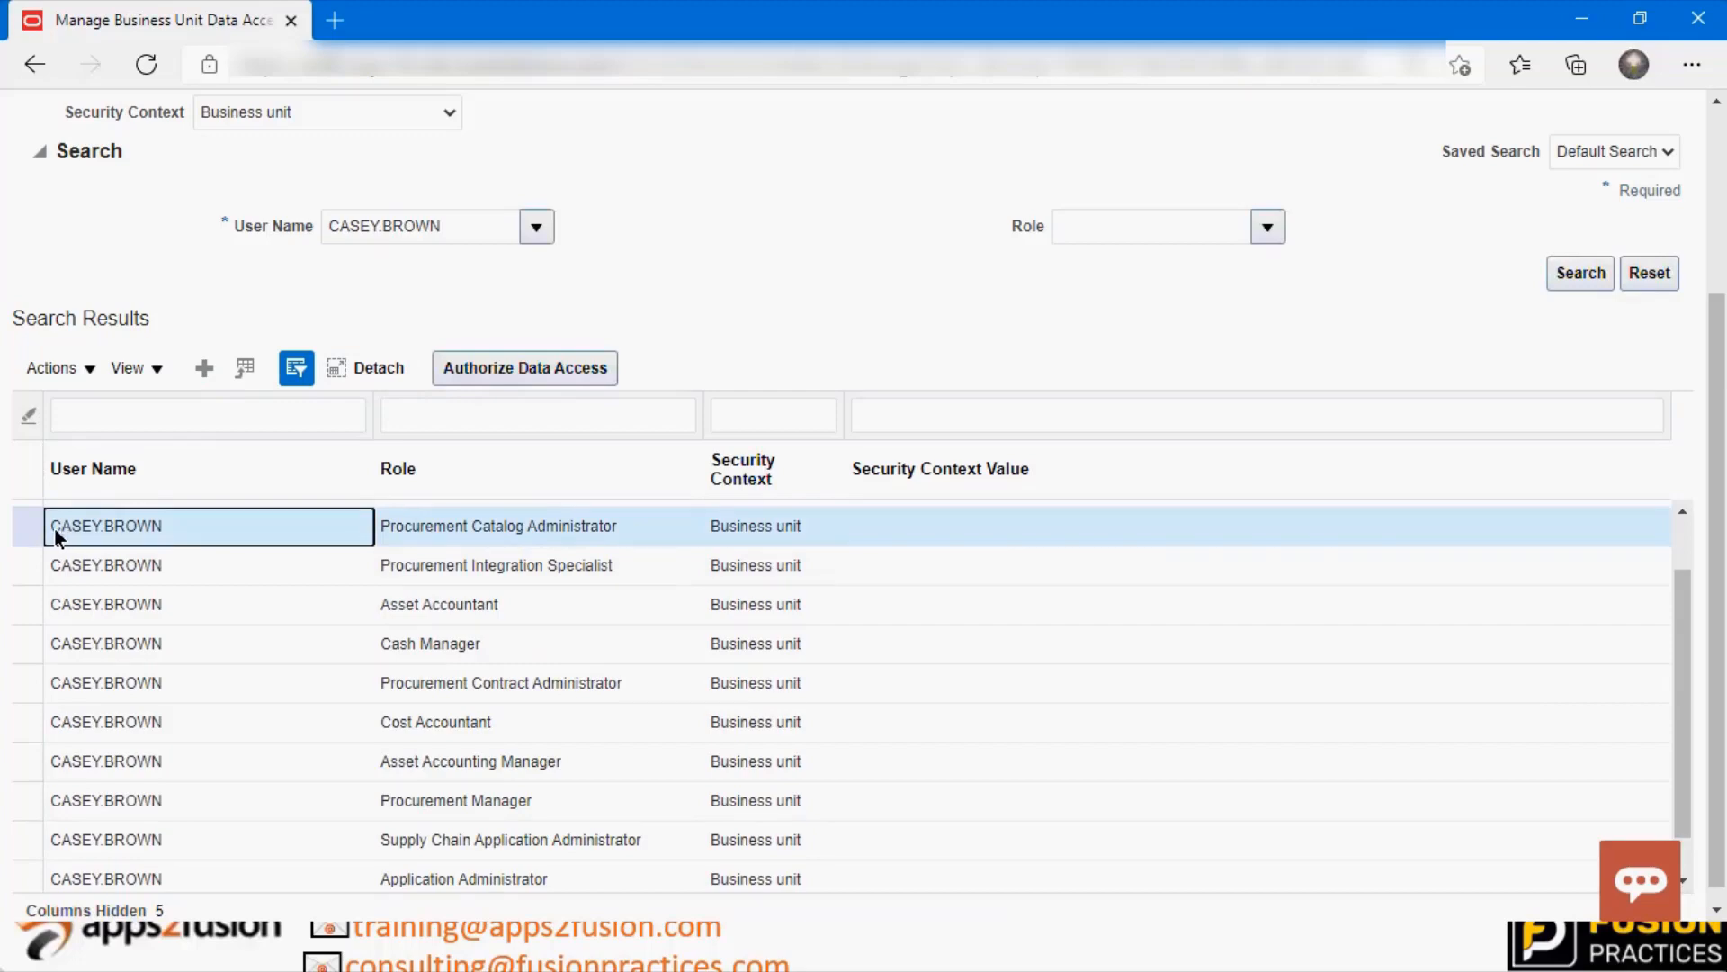
click(574, 528)
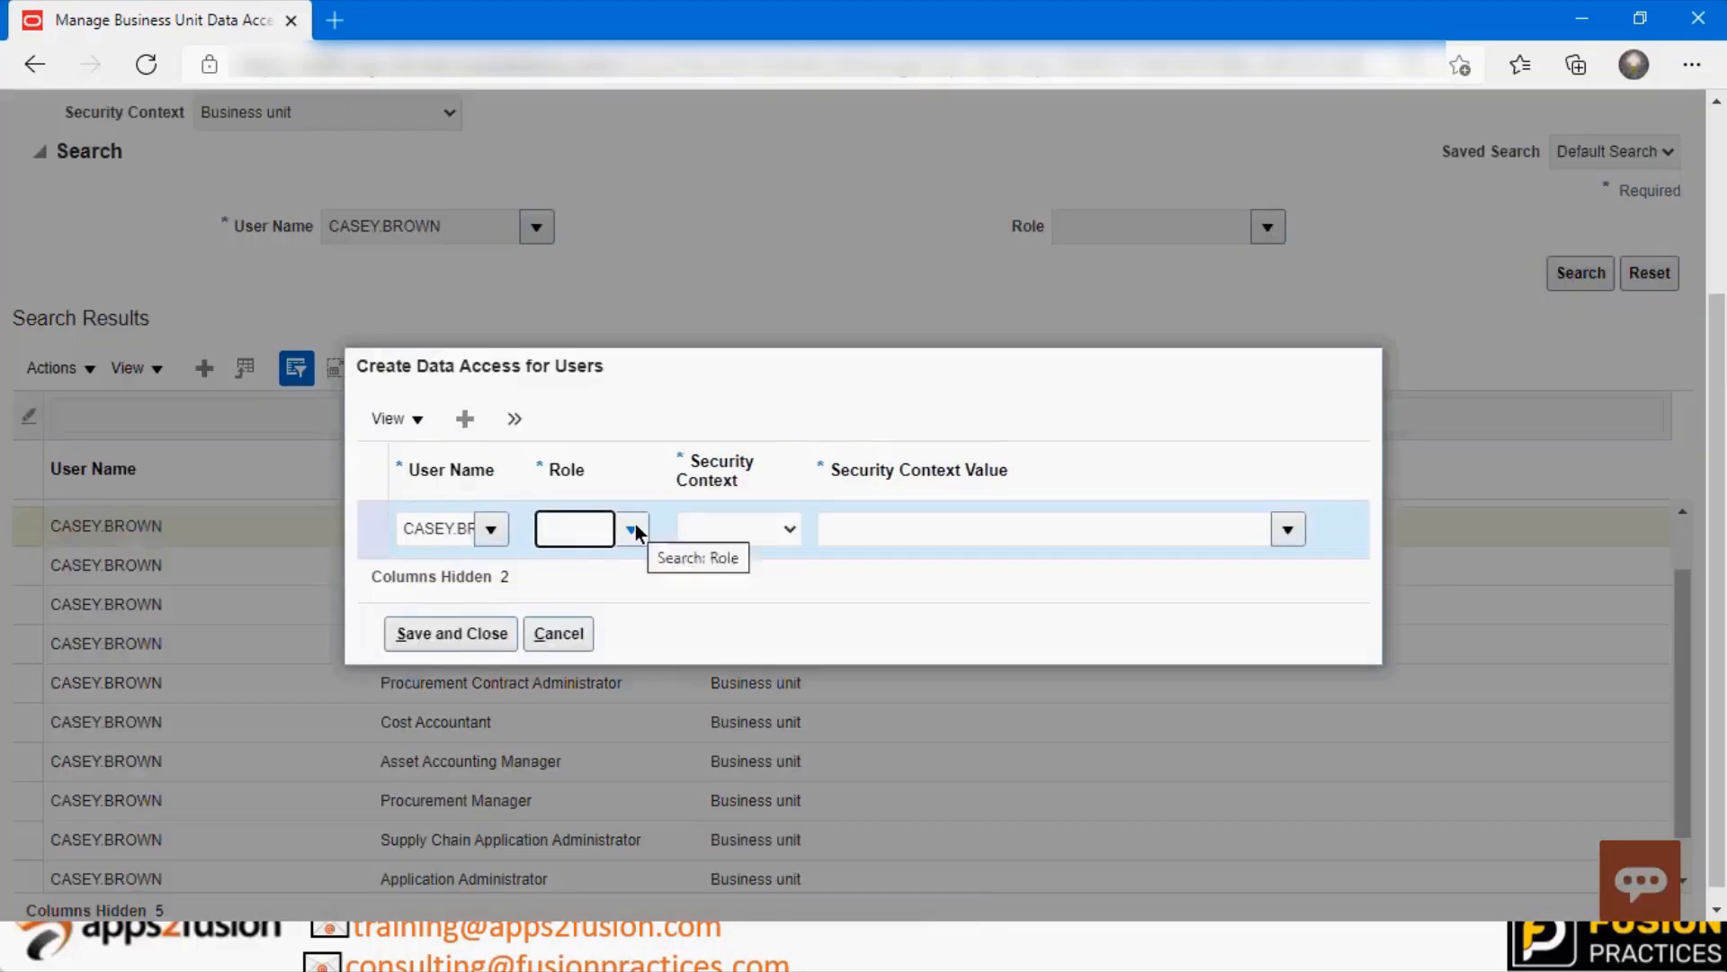
text(Pro)
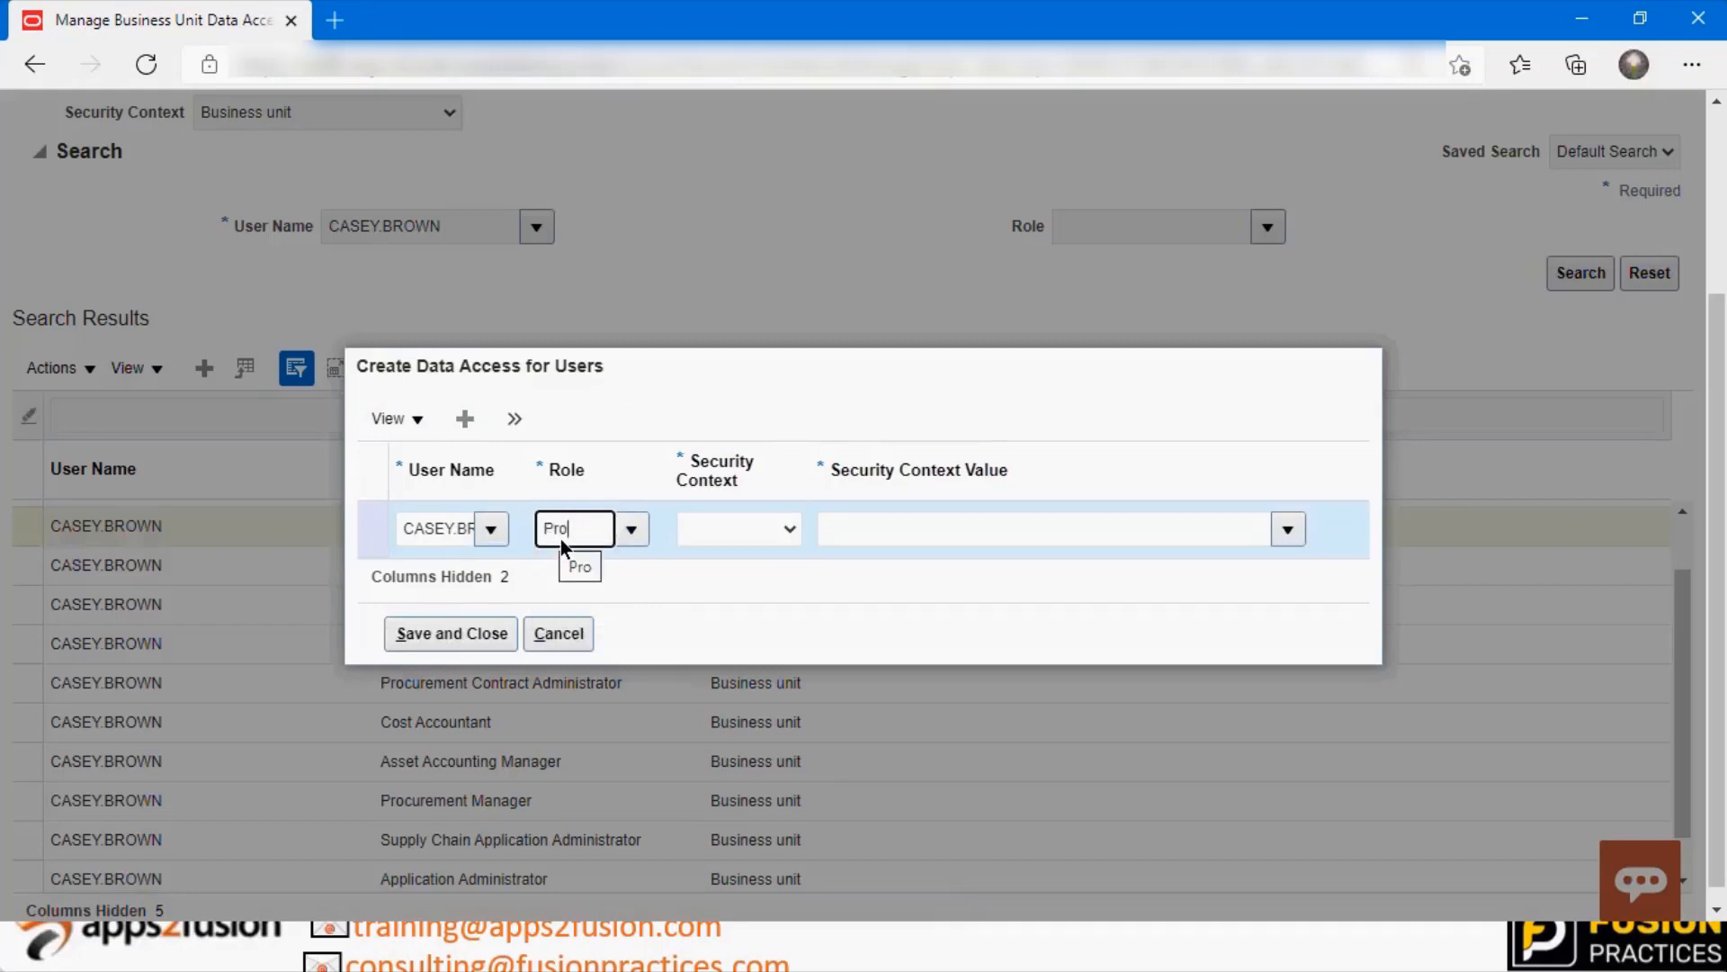
key(Tab)
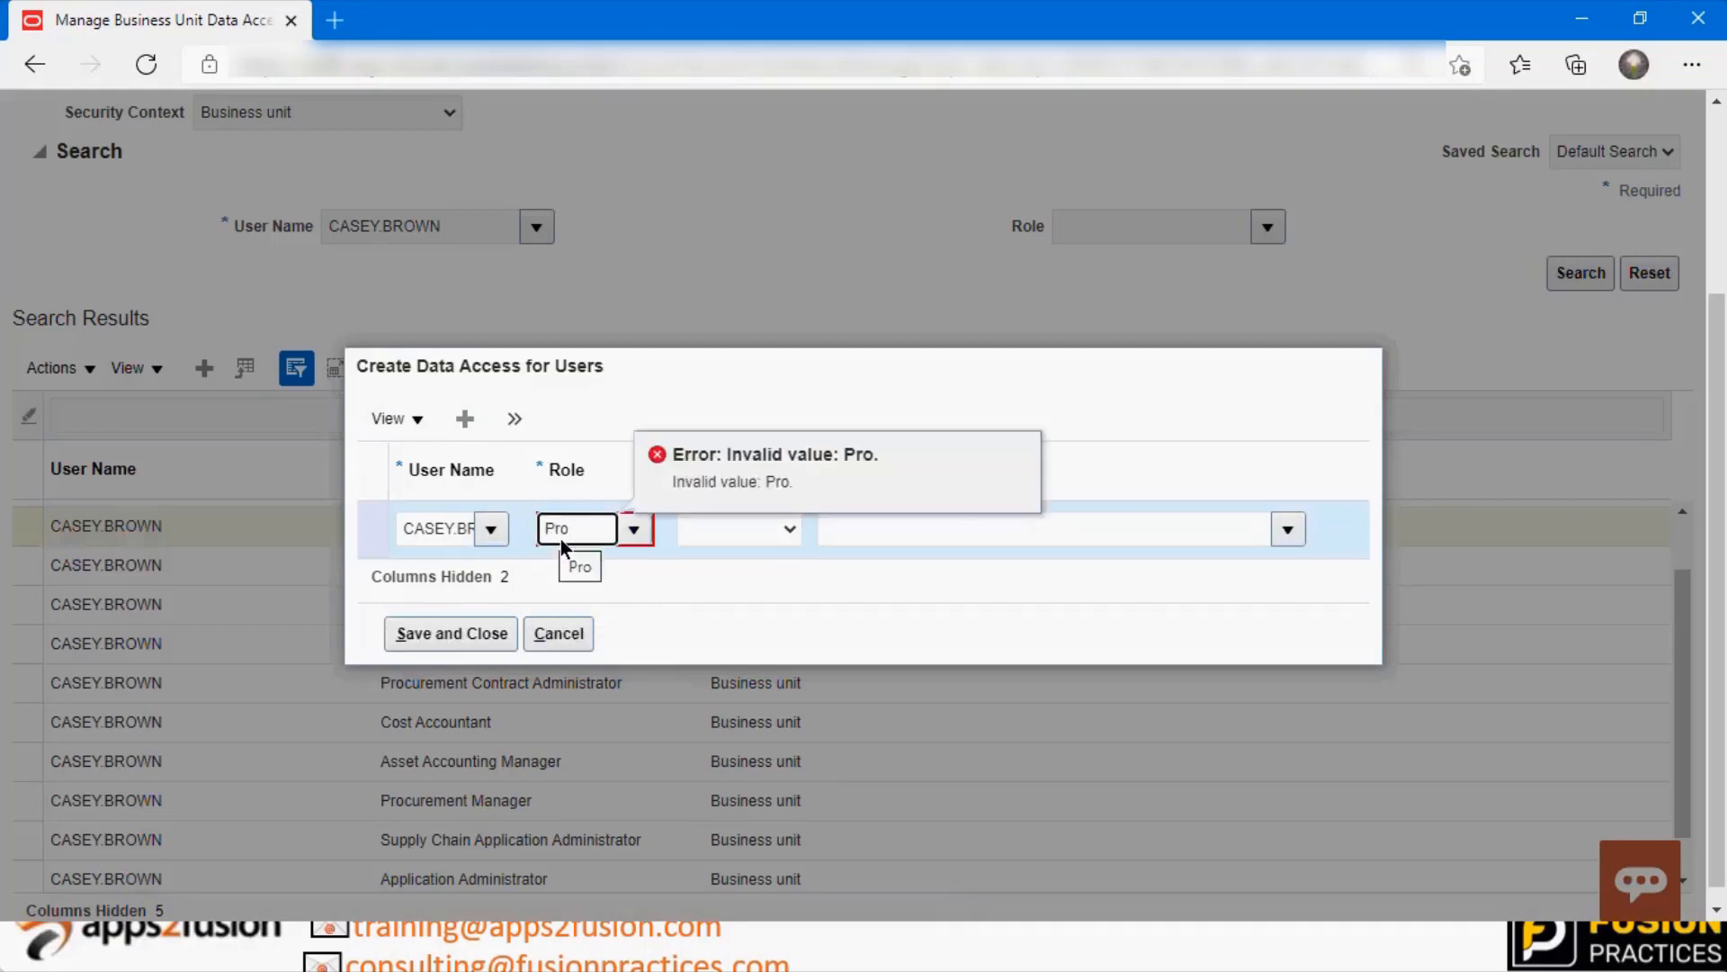
click(634, 532)
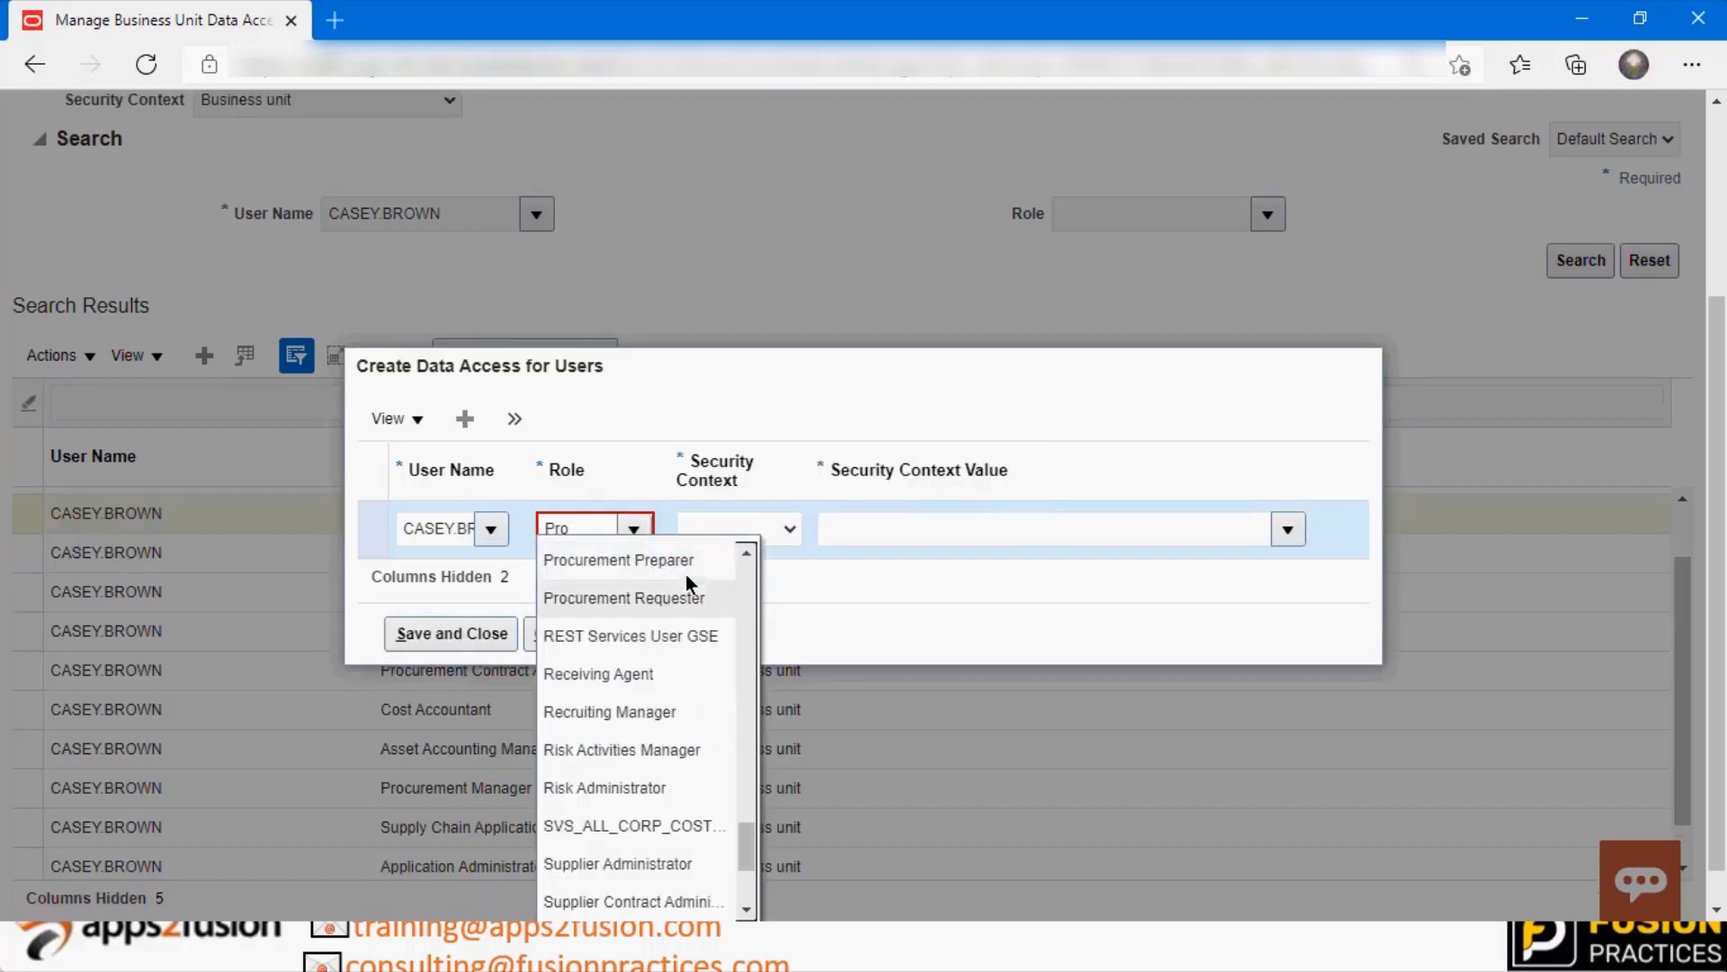
click(743, 558)
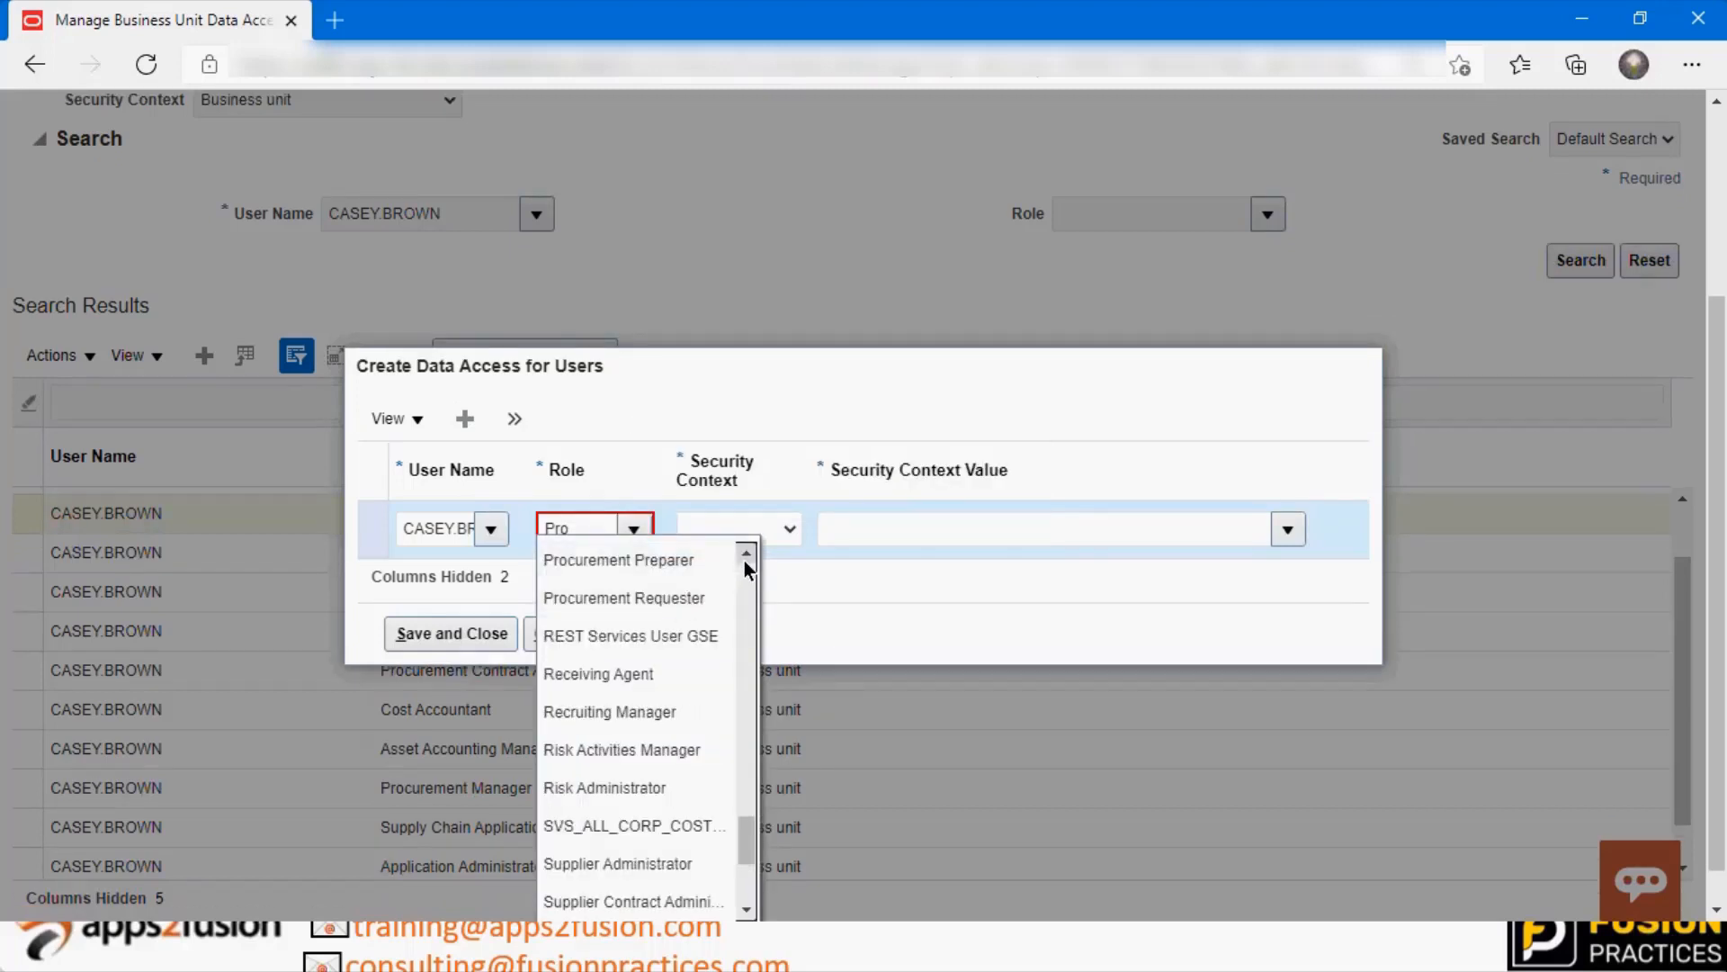
click(645, 583)
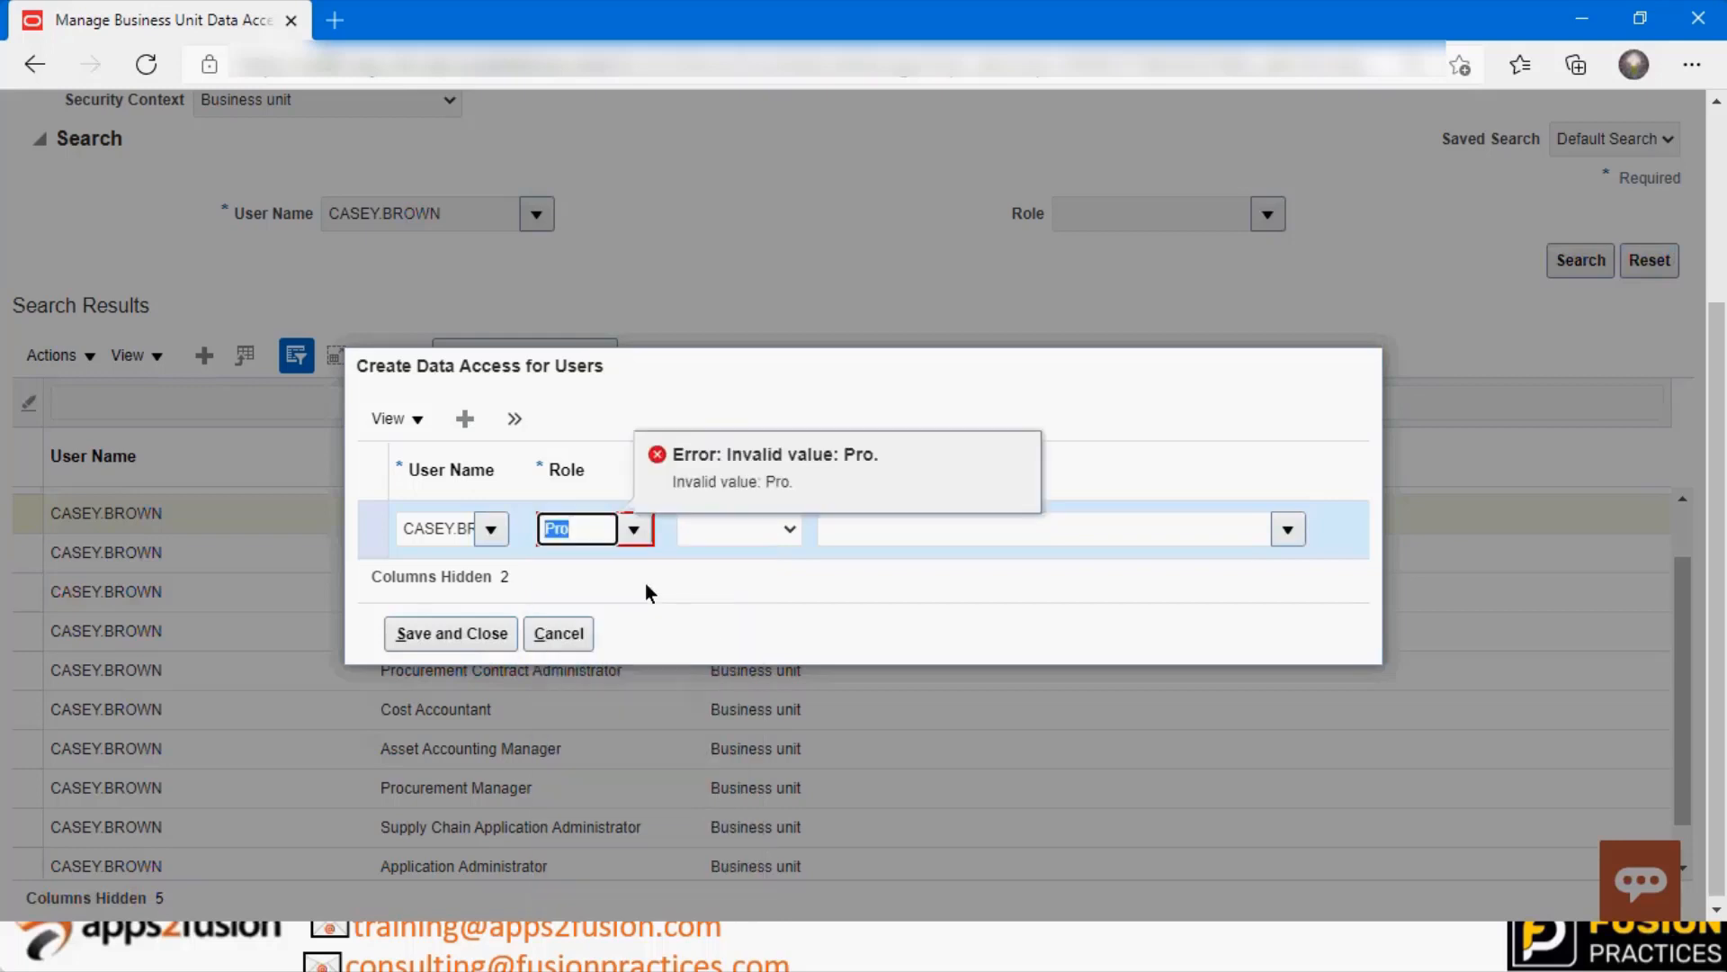
Set the new entry's security context to Business unit and its security context value to US1 Business Unit
click(729, 531)
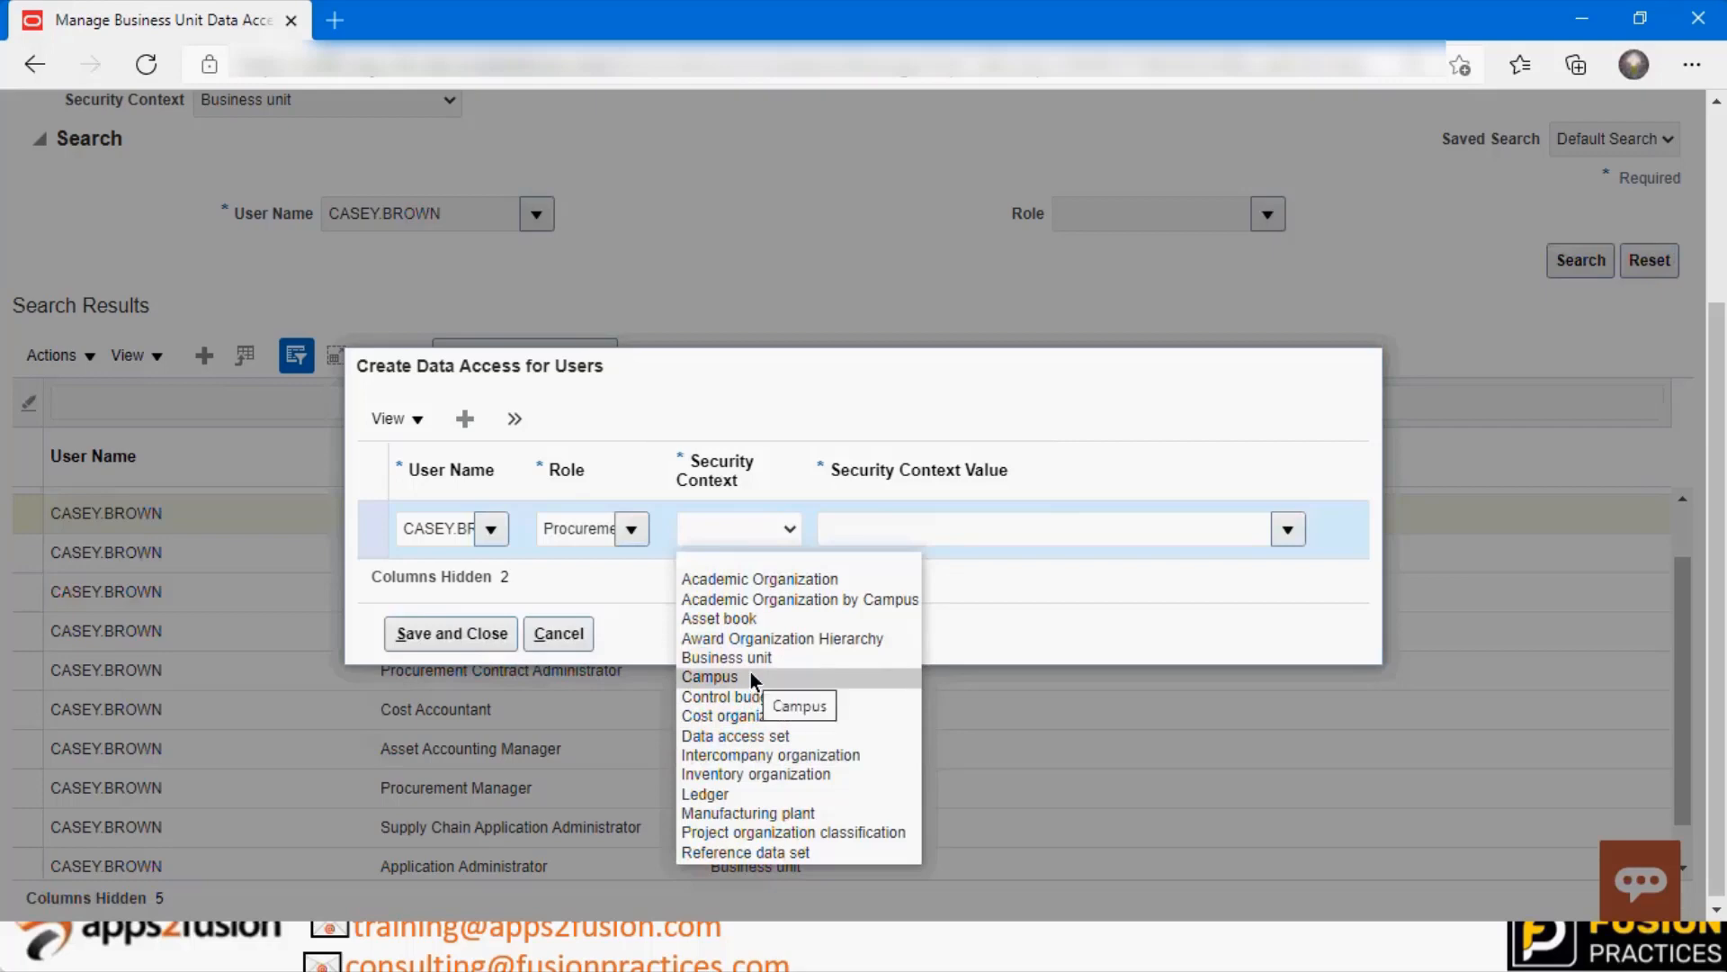
click(775, 658)
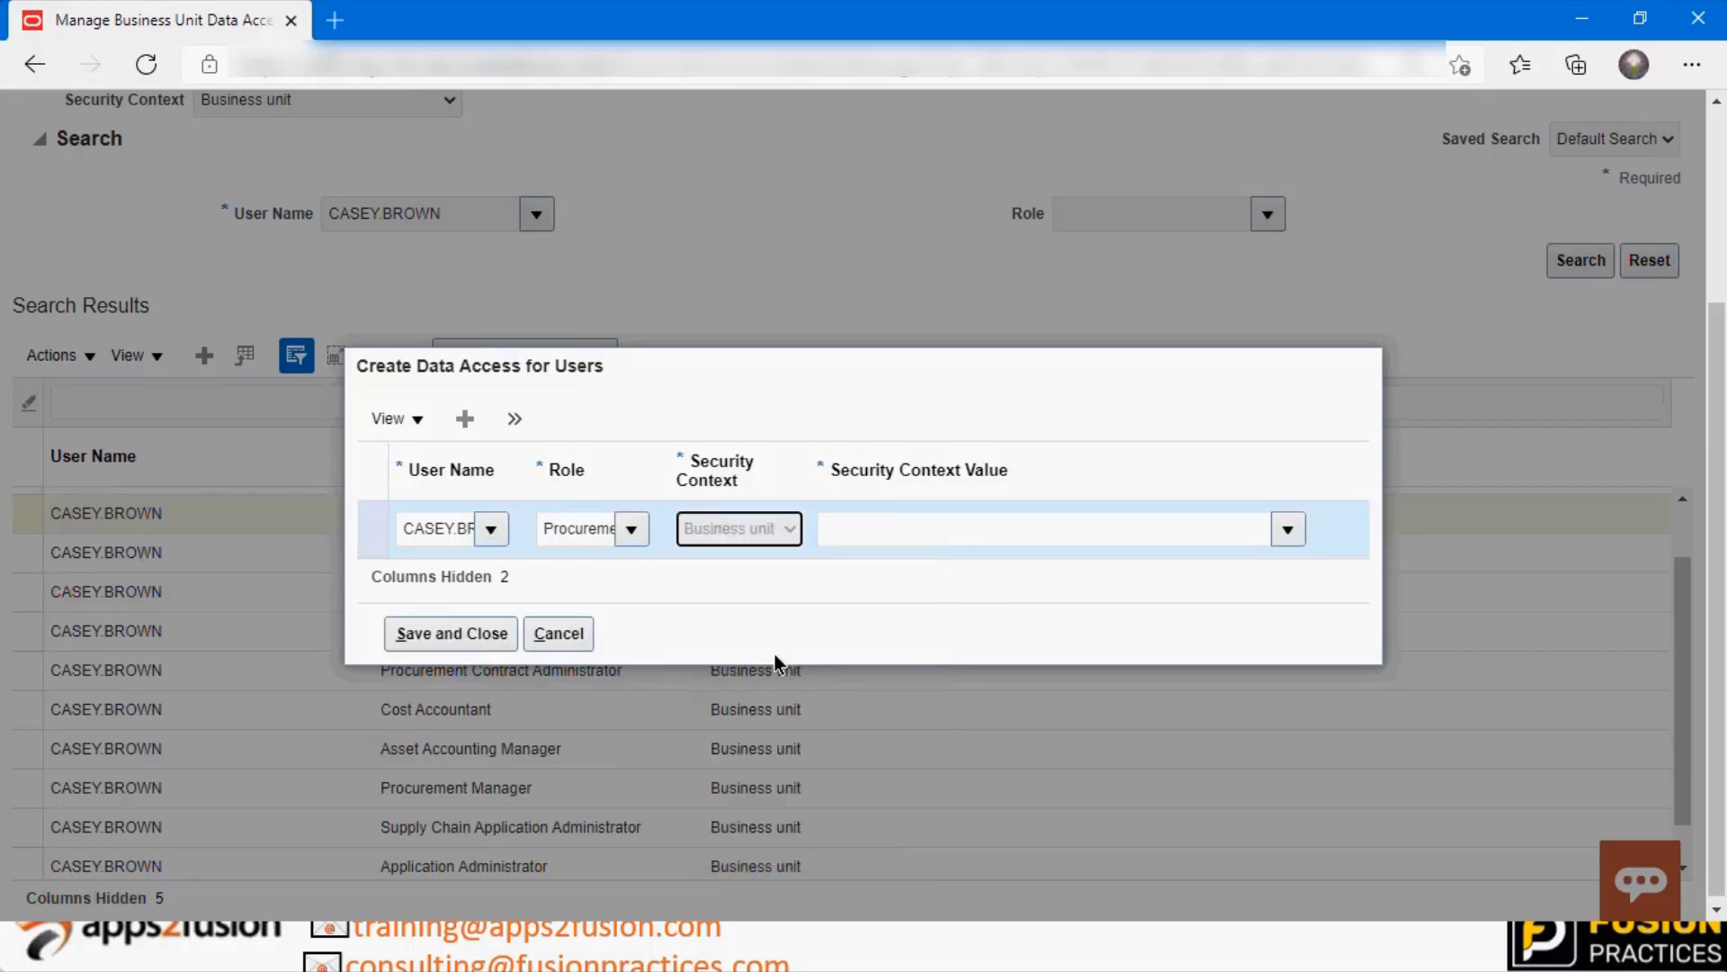
click(1285, 527)
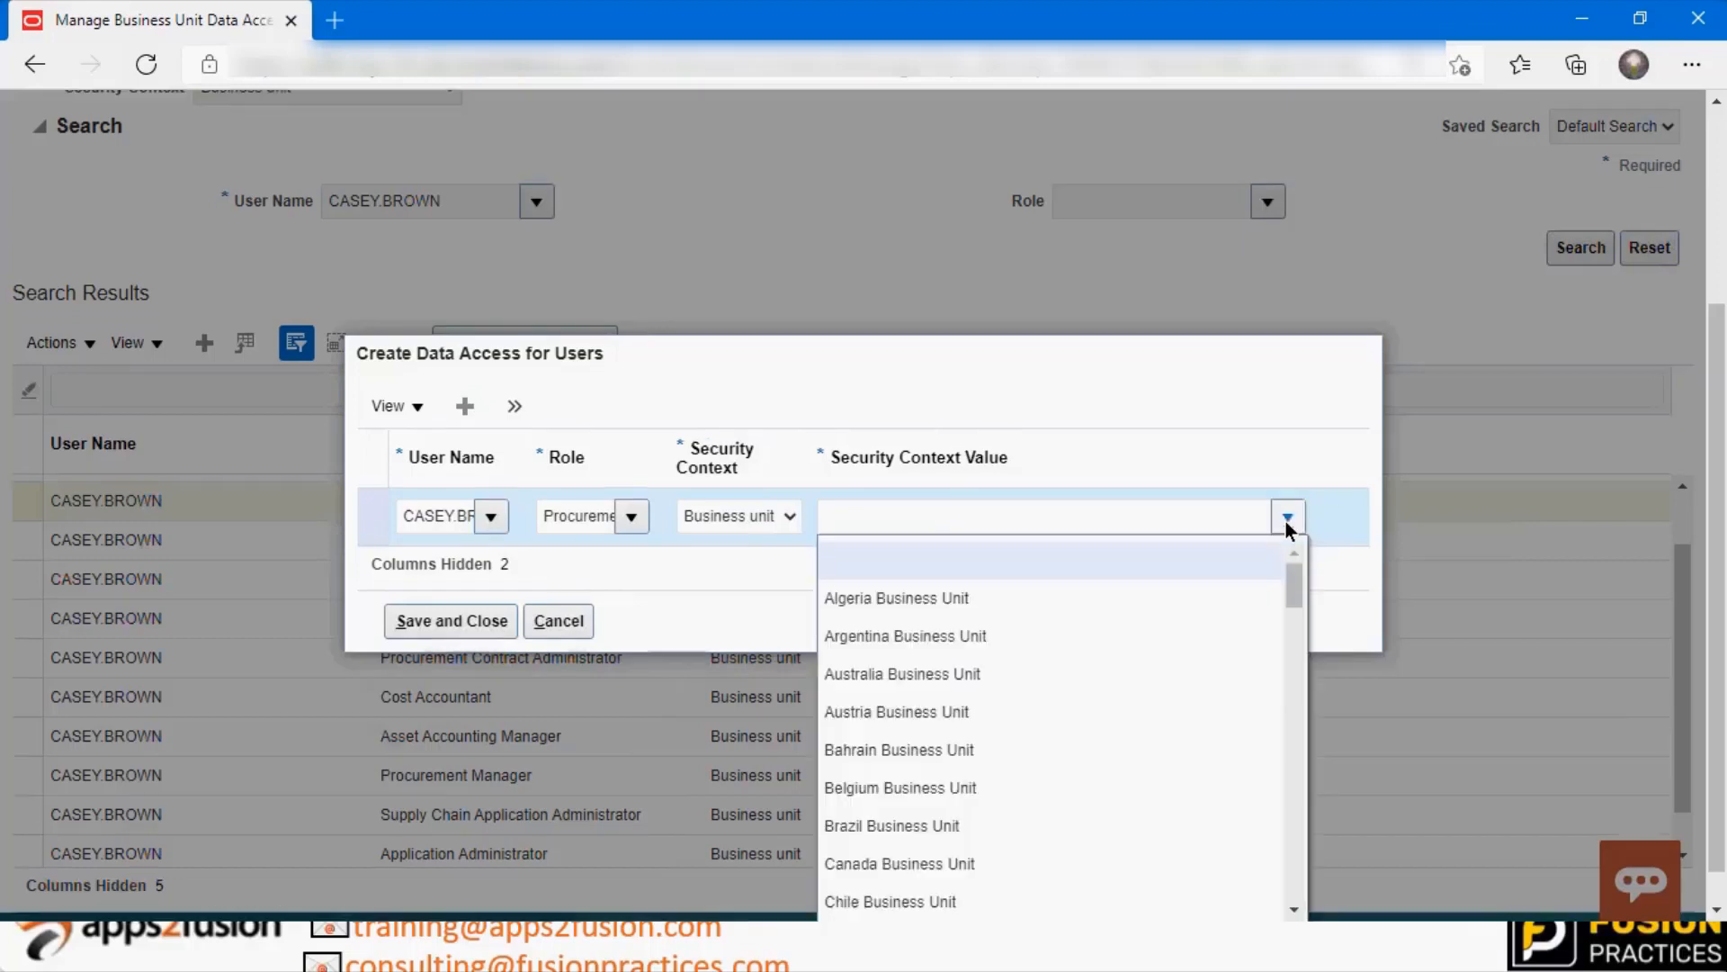
scroll(1299, 607, down, 3)
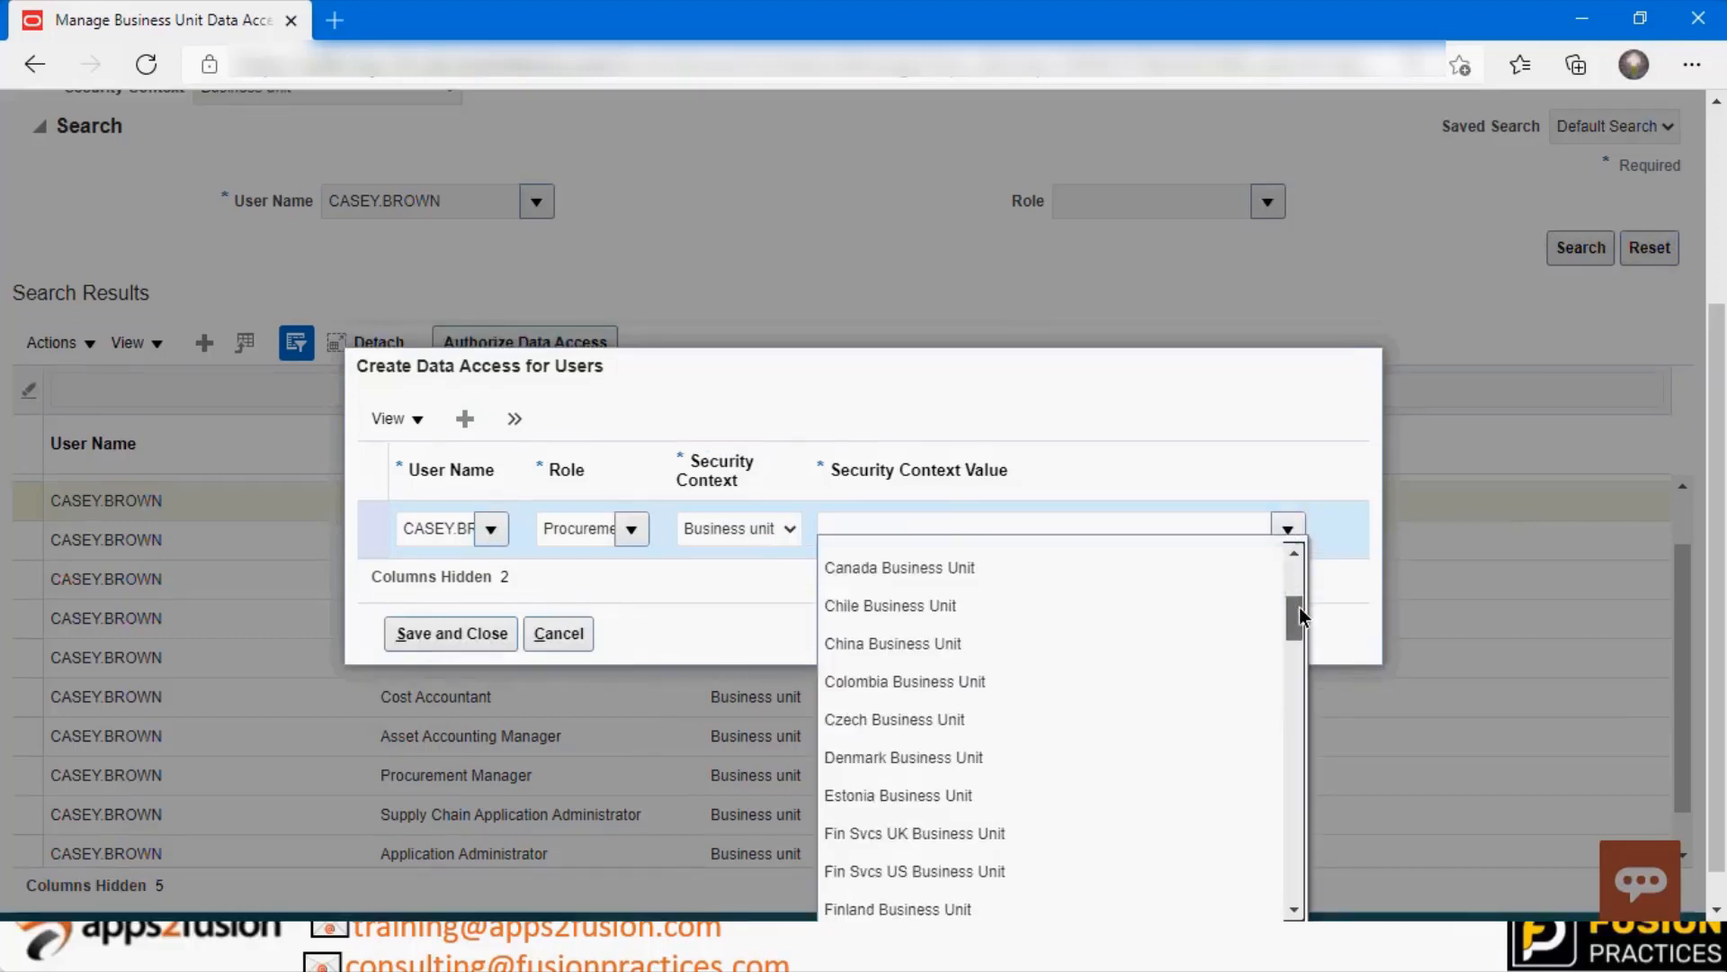
drag(1299, 607, 1302, 873)
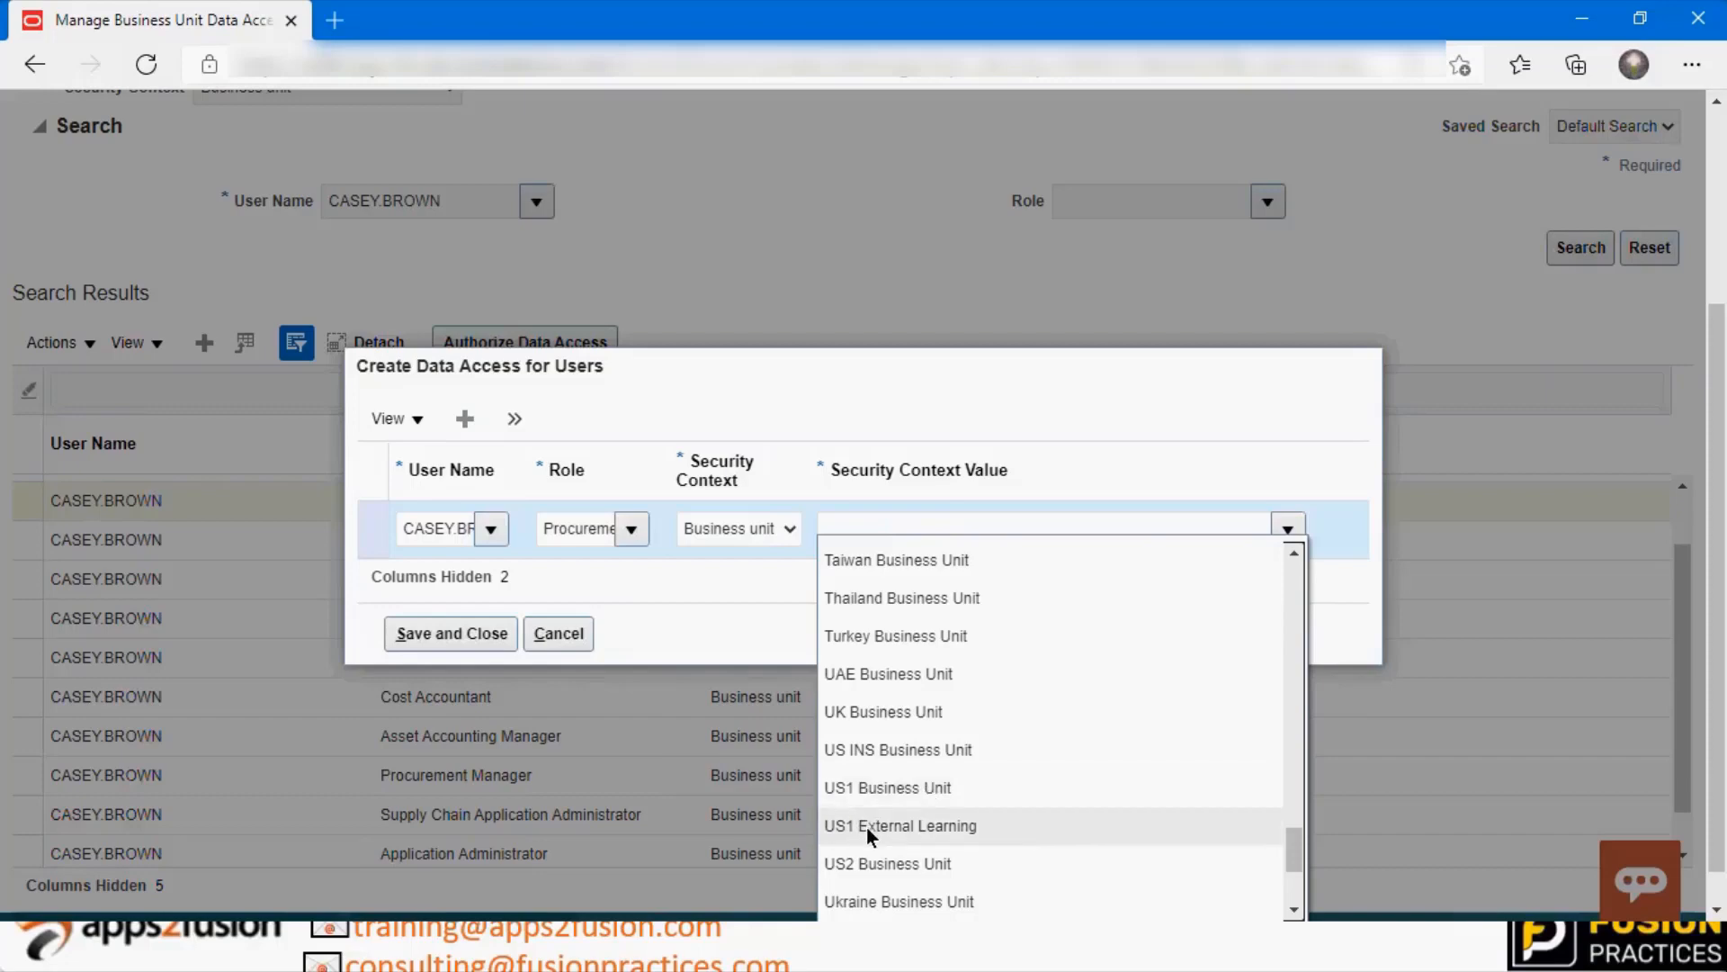
click(870, 790)
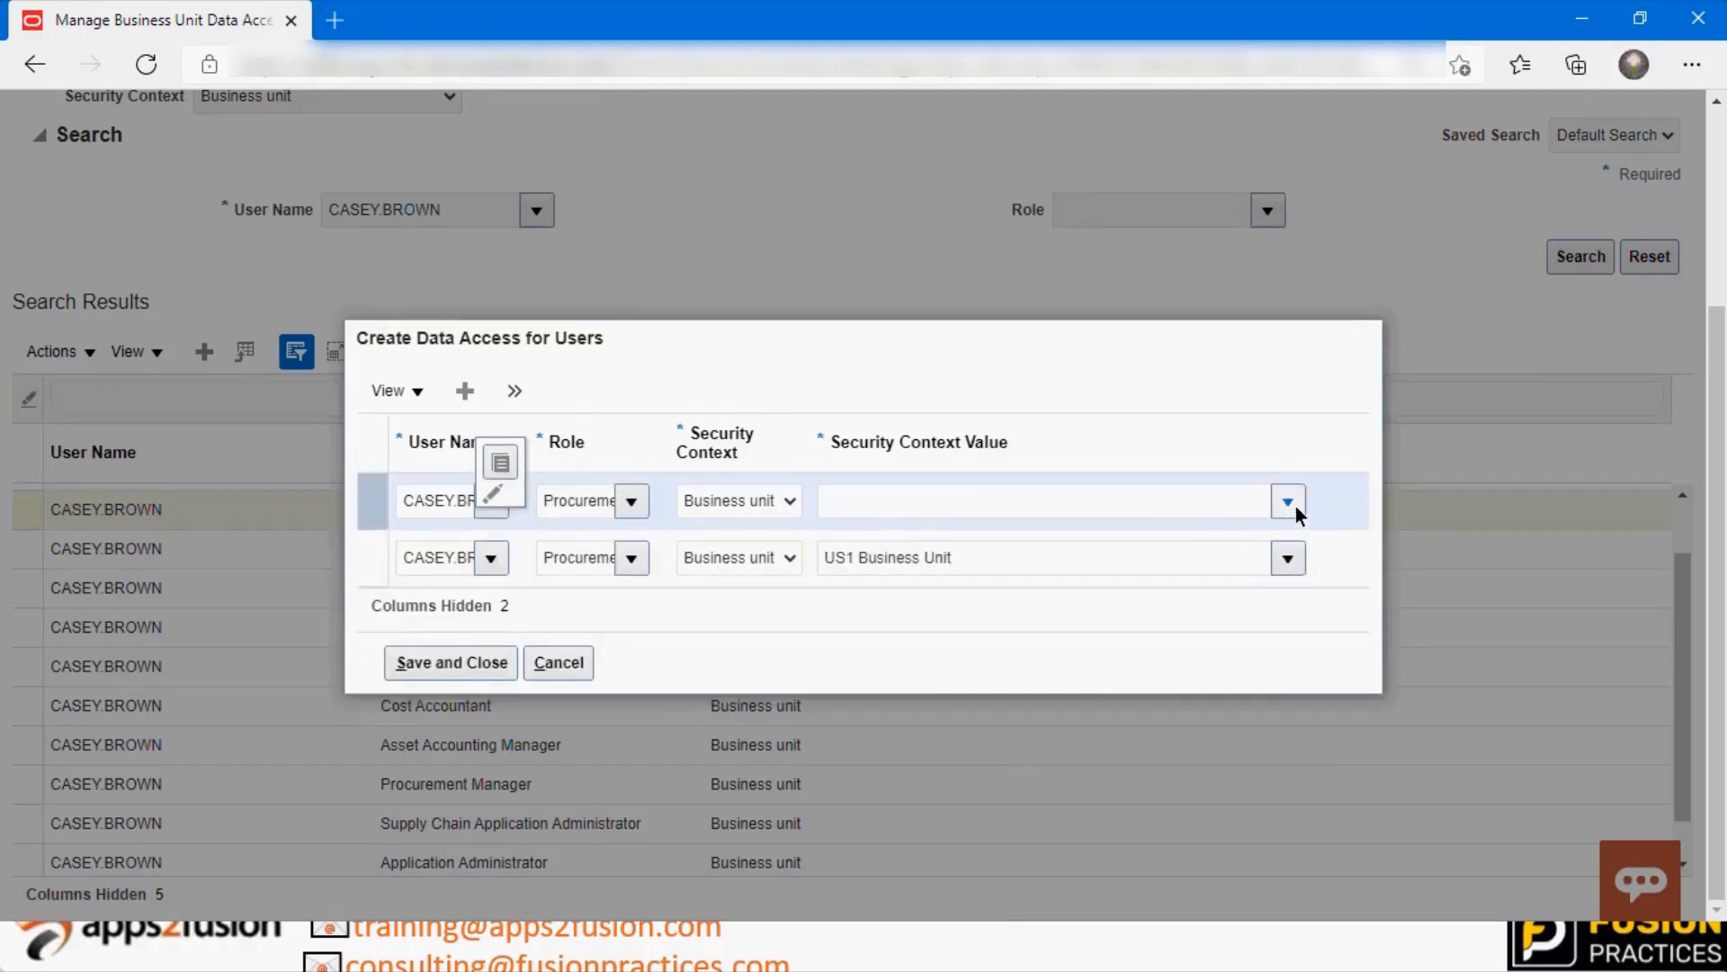
Set the second data access entry's security context value to US2 Business Unit and save both entries
click(1057, 506)
text(US2)
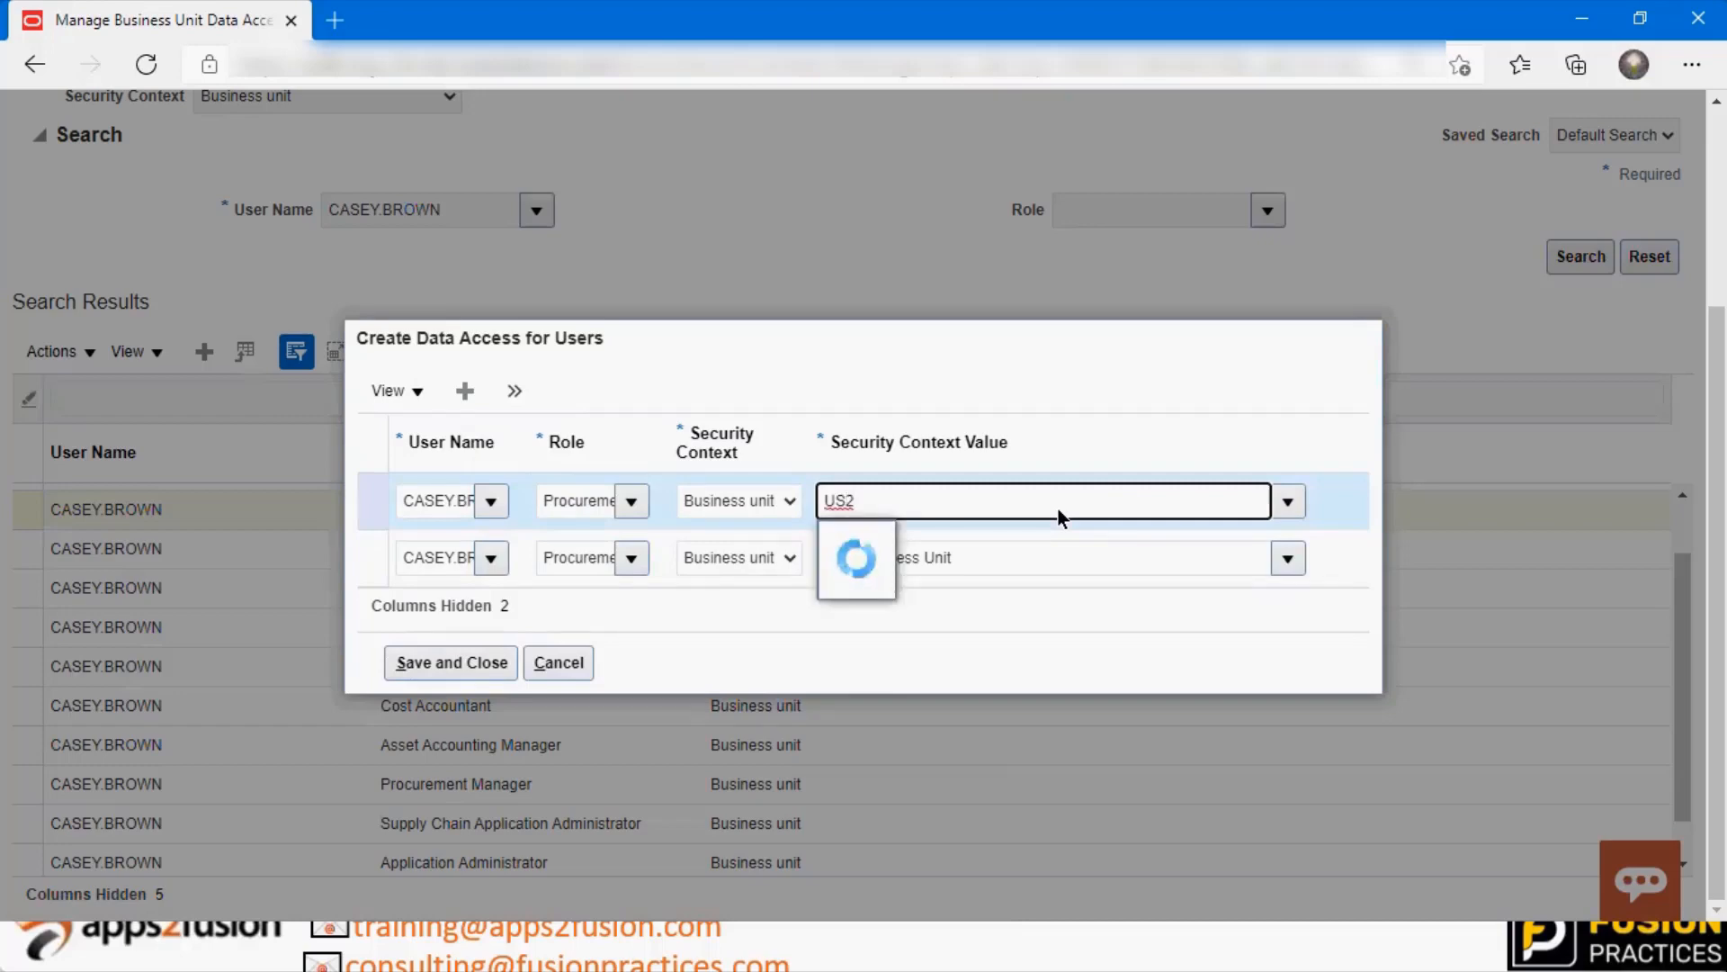
click(886, 538)
click(462, 662)
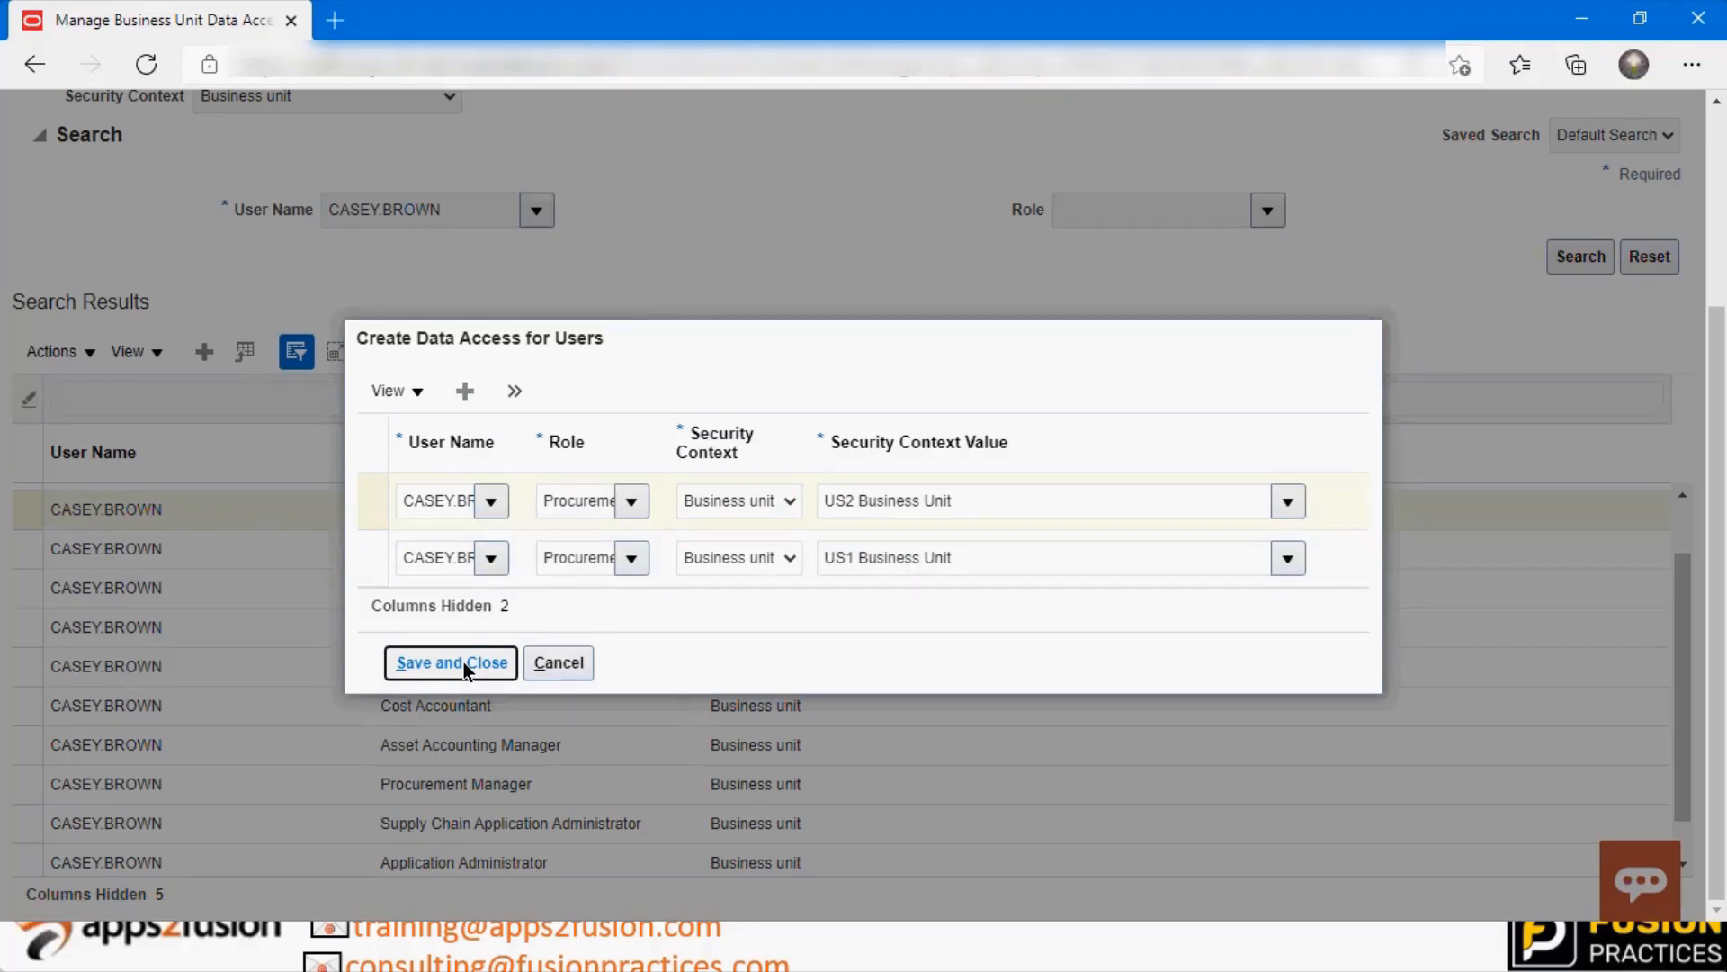
click(462, 663)
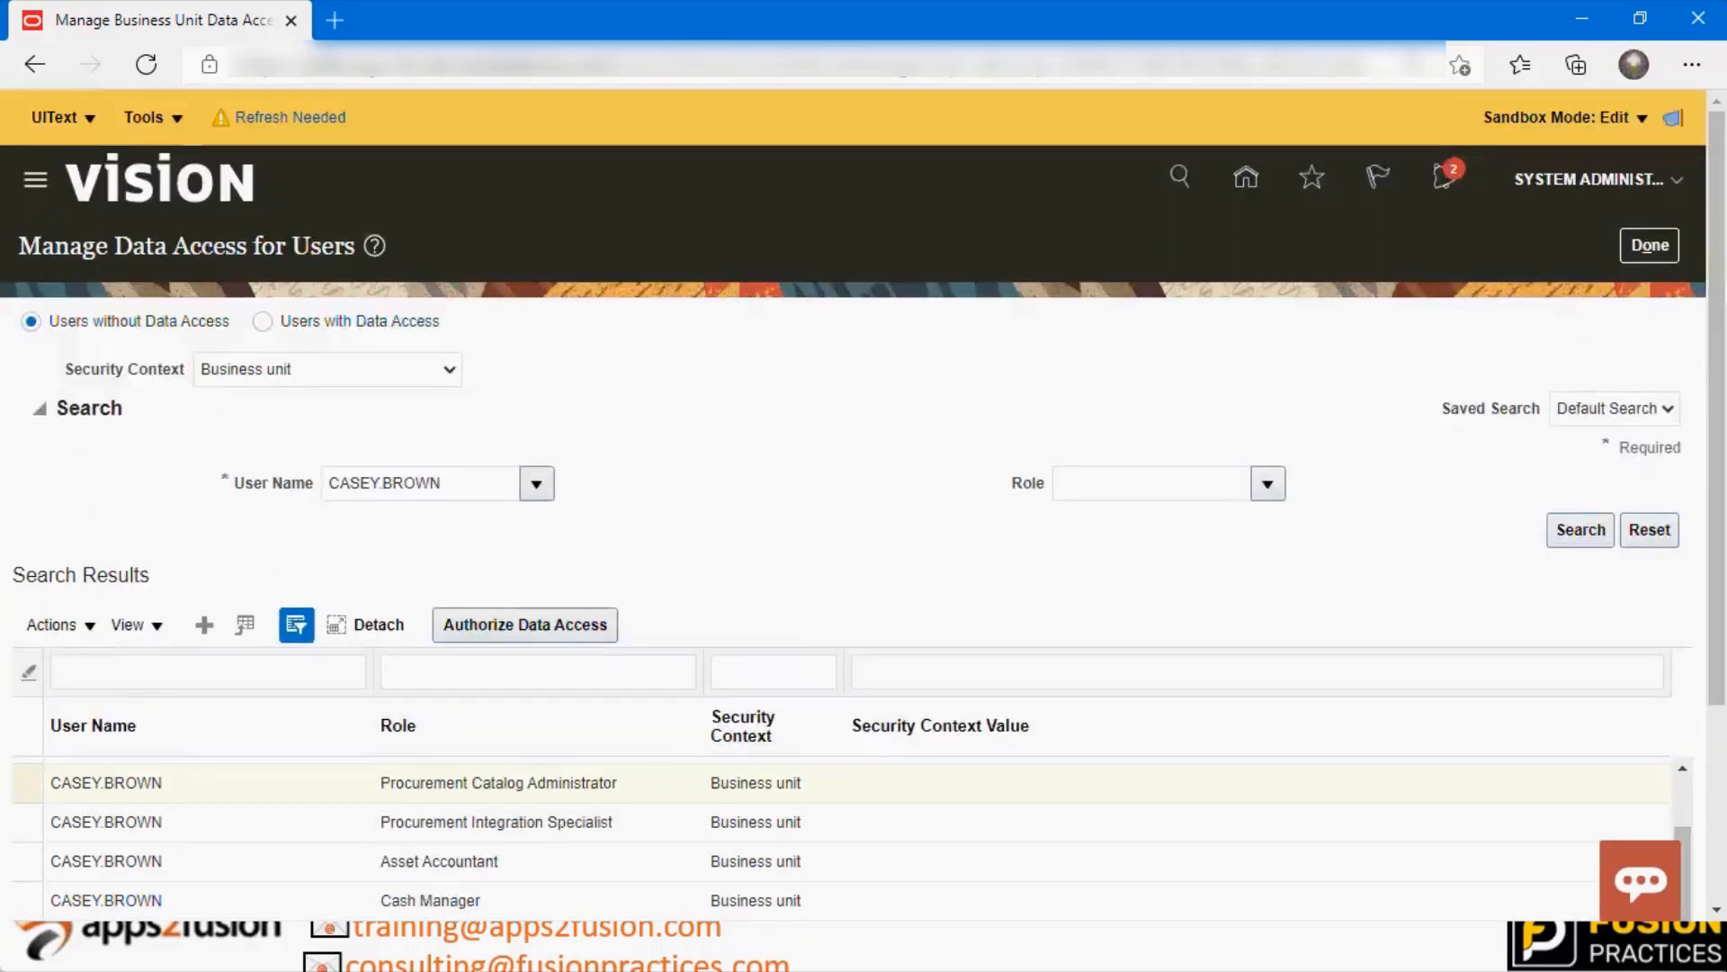
Rerun the search for the user's roles without data access
drag(1717, 396, 1716, 490)
scroll(526, 871, down, 2)
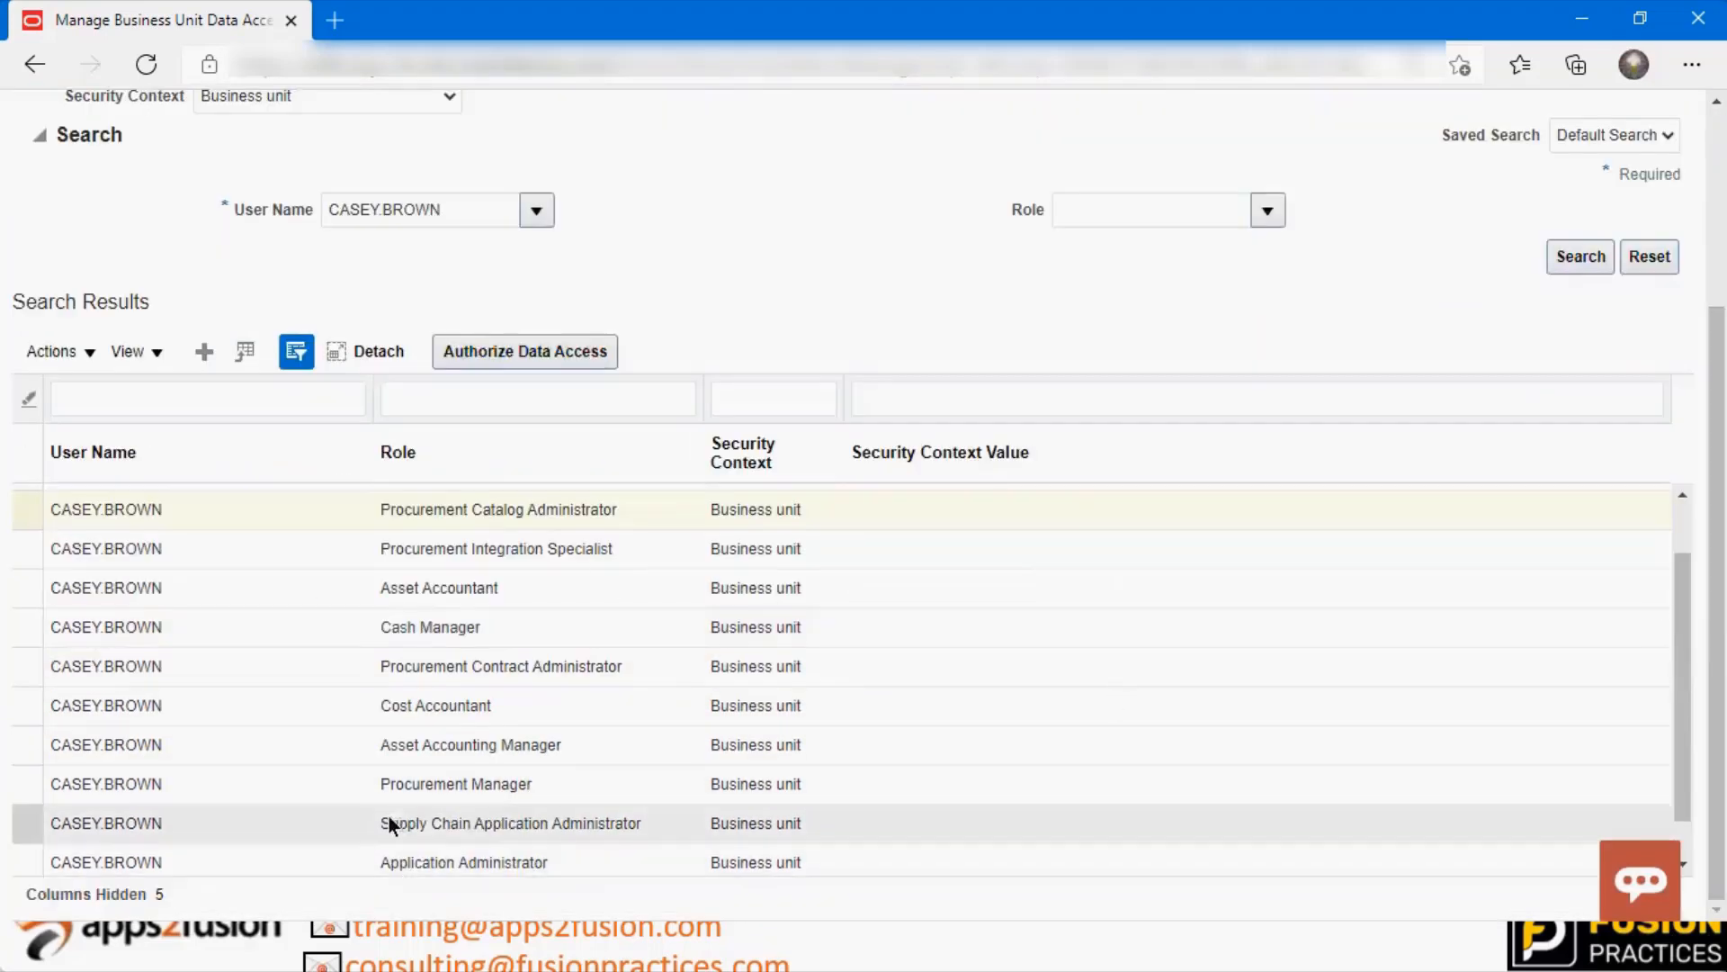
click(1557, 262)
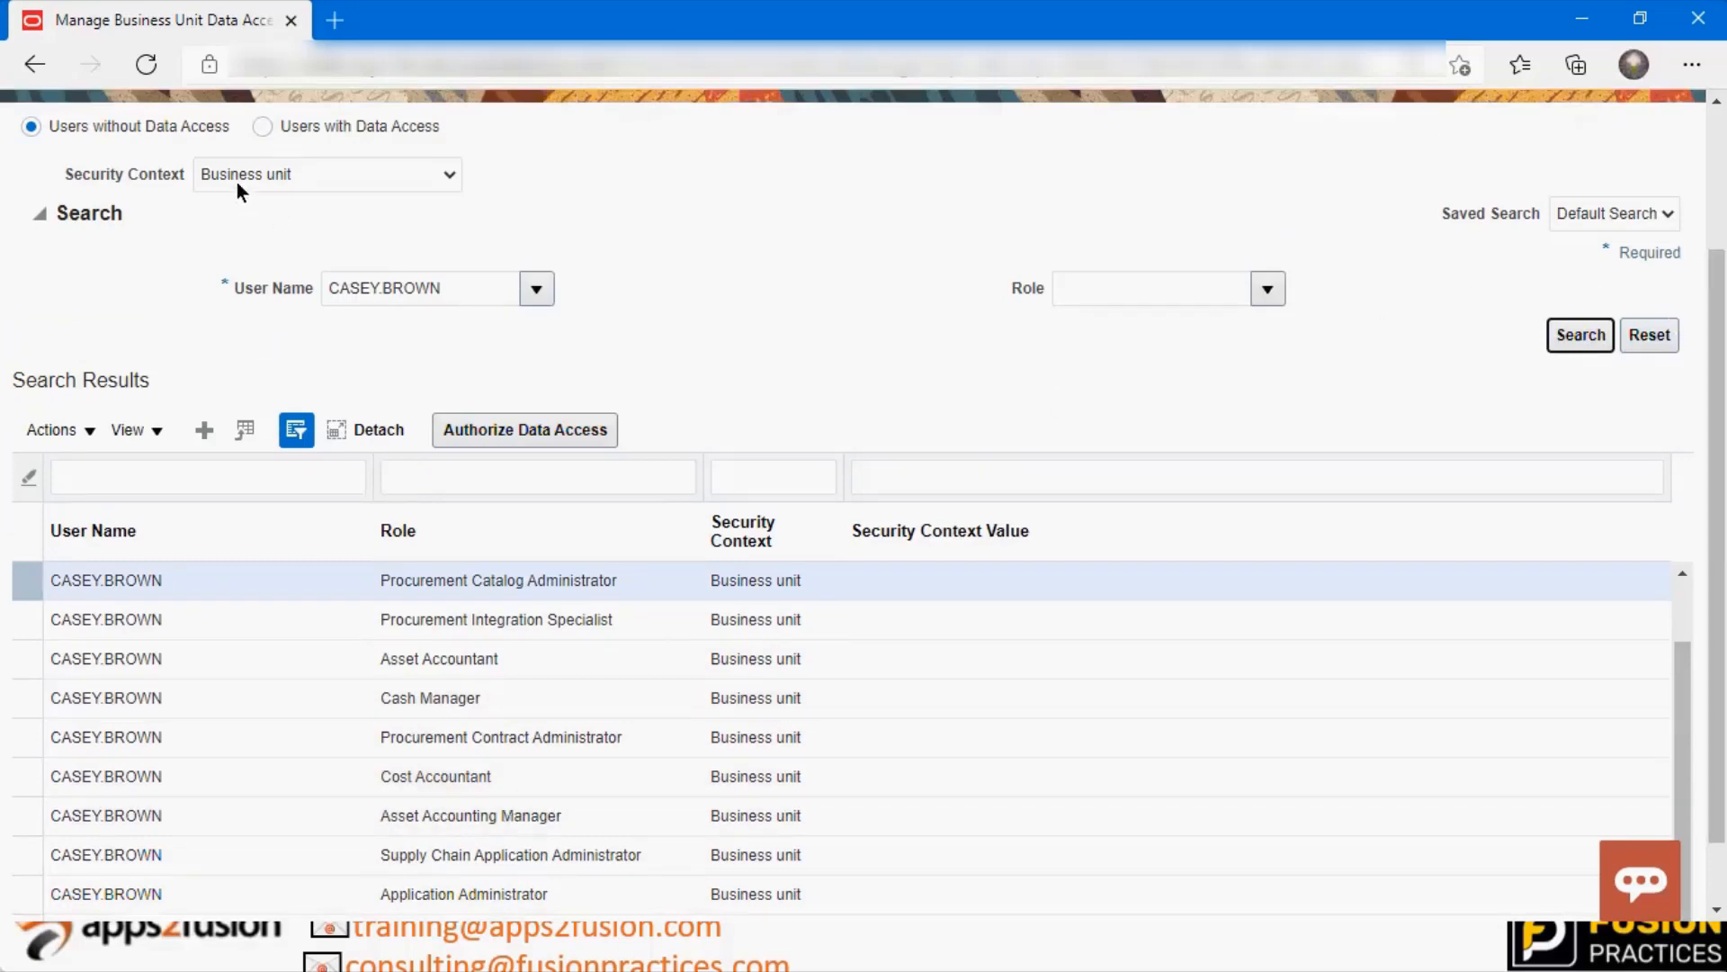
Switch the search to users with data access and enter the same user name
click(262, 127)
click(435, 290)
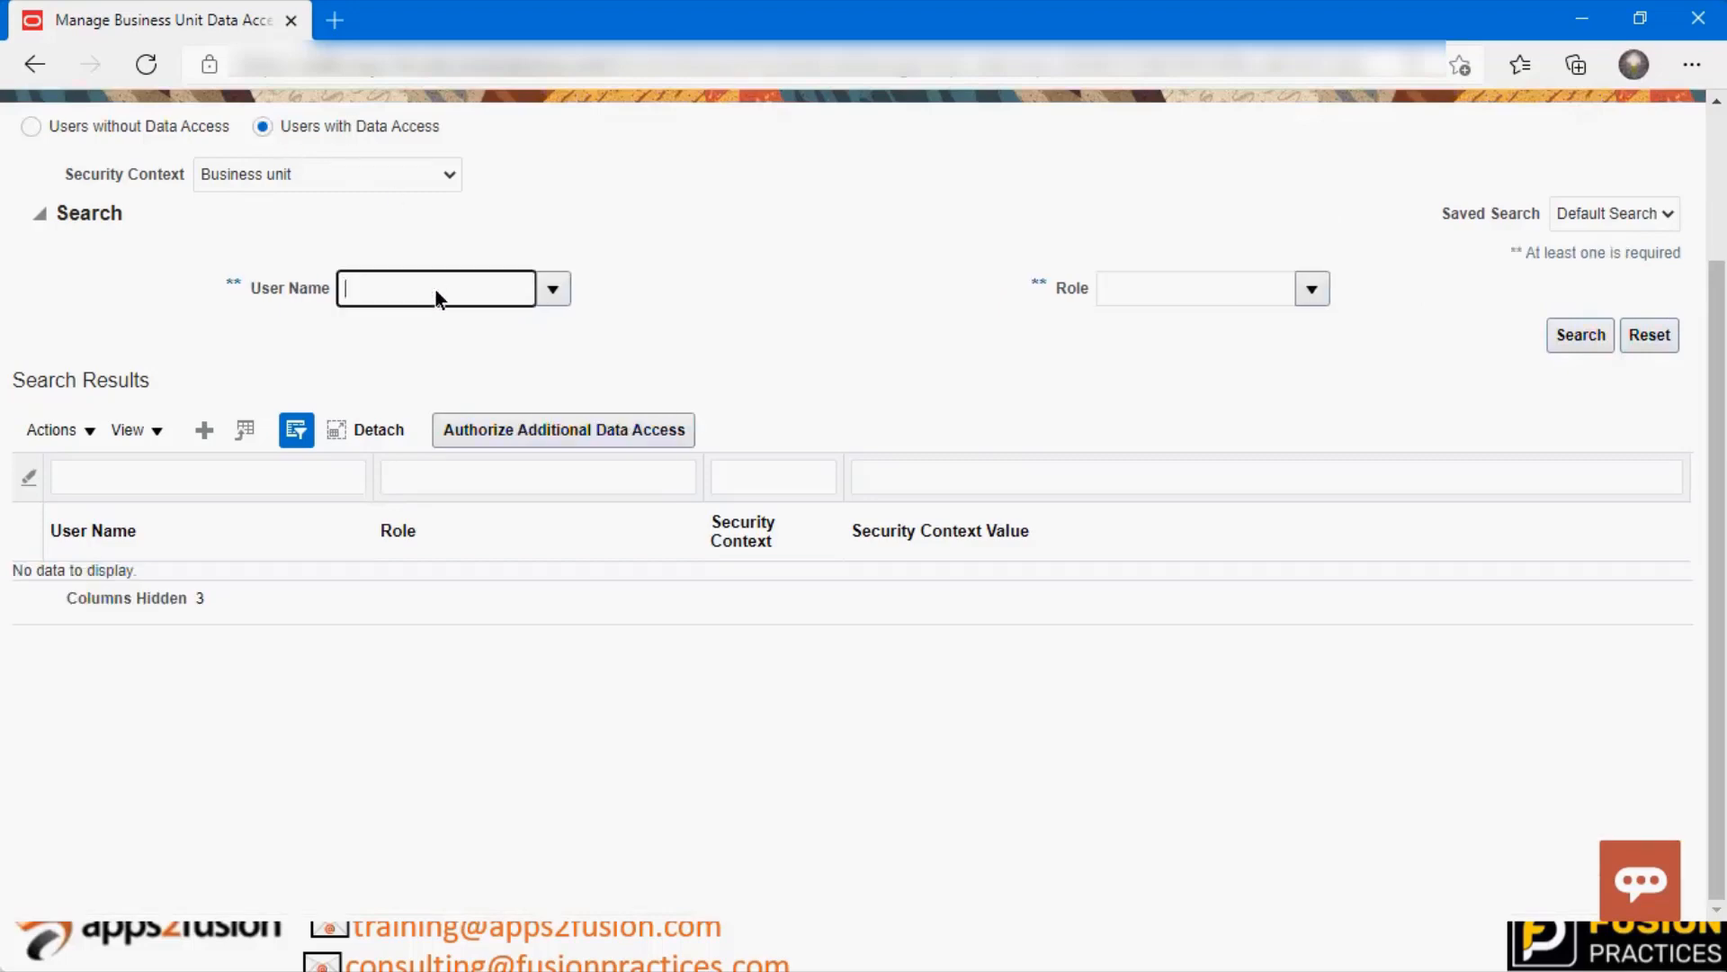
text(CASEY.BROWN)
click(1216, 299)
text(Proc)
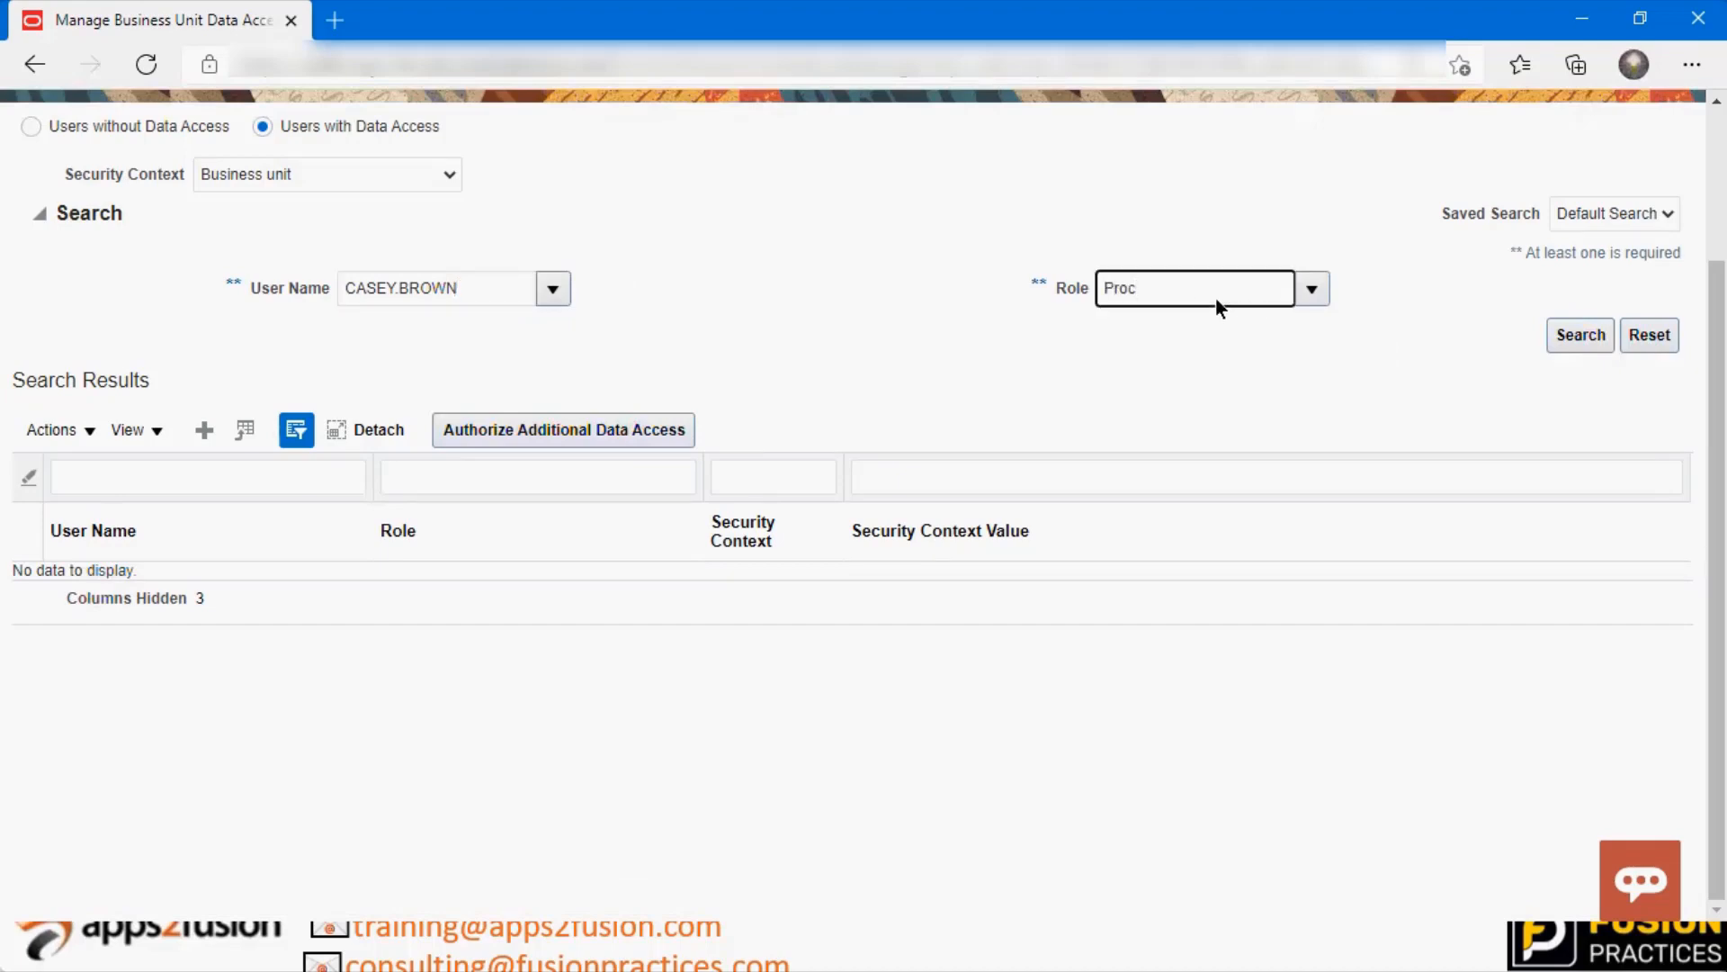
key(Tab)
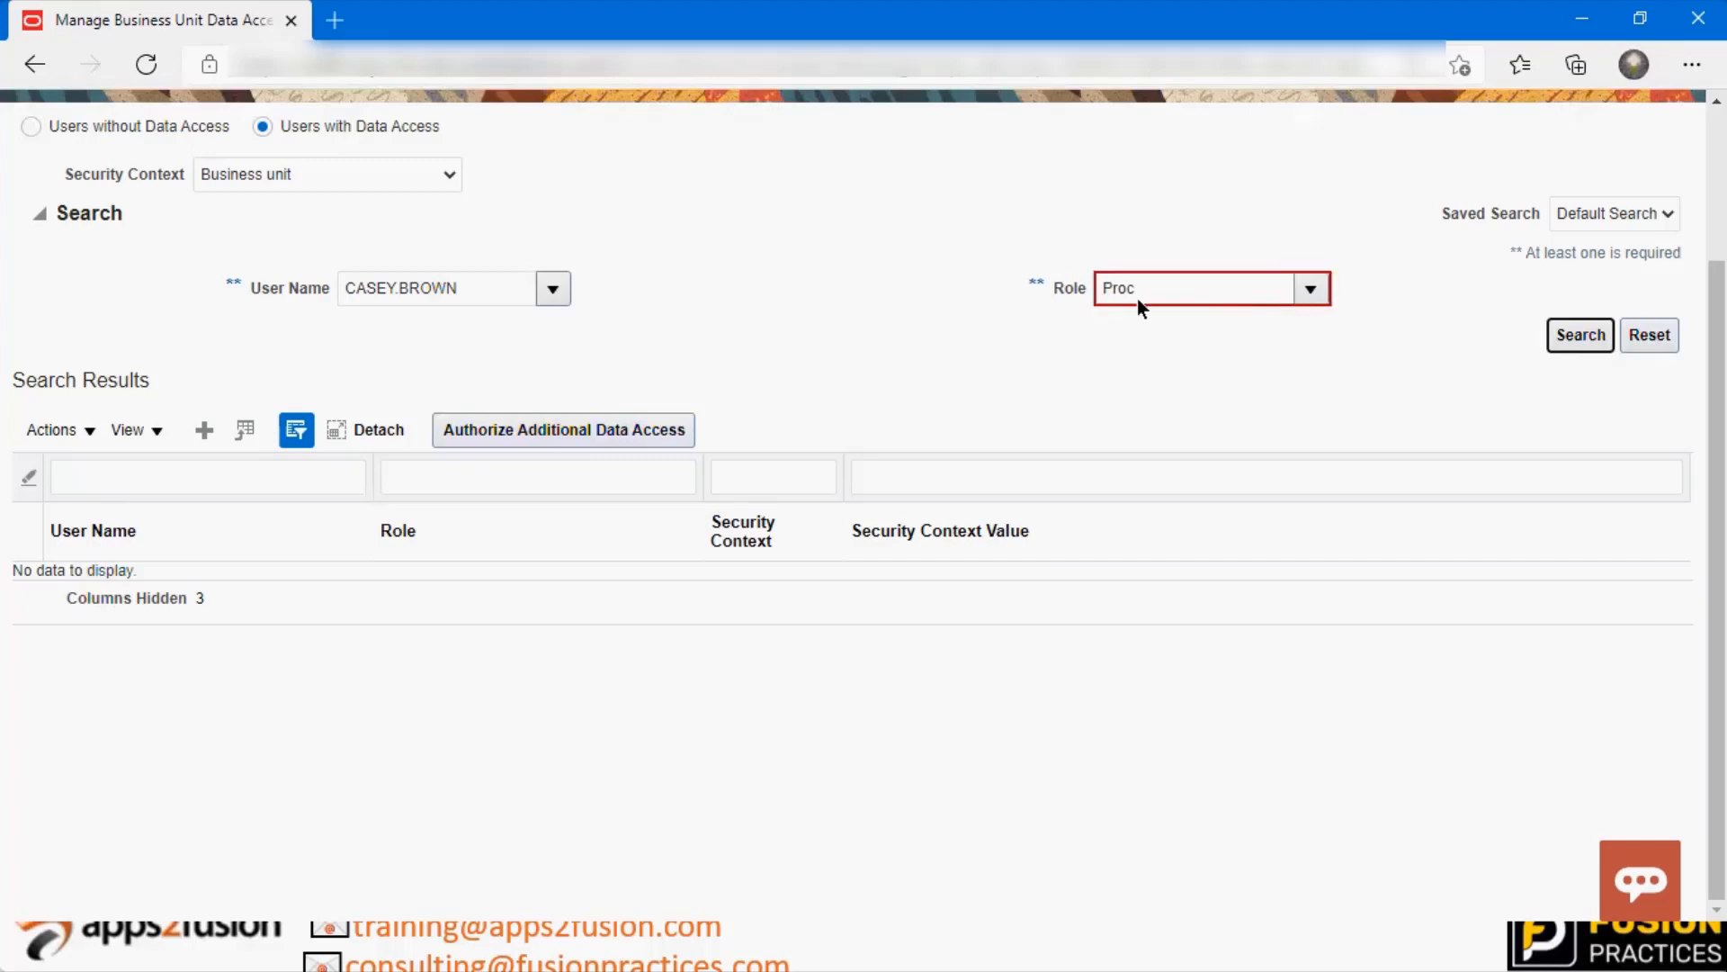
click(1237, 297)
key(BackSpace)
key(BackSpace)
key(BackSpace)
key(BackSpace)
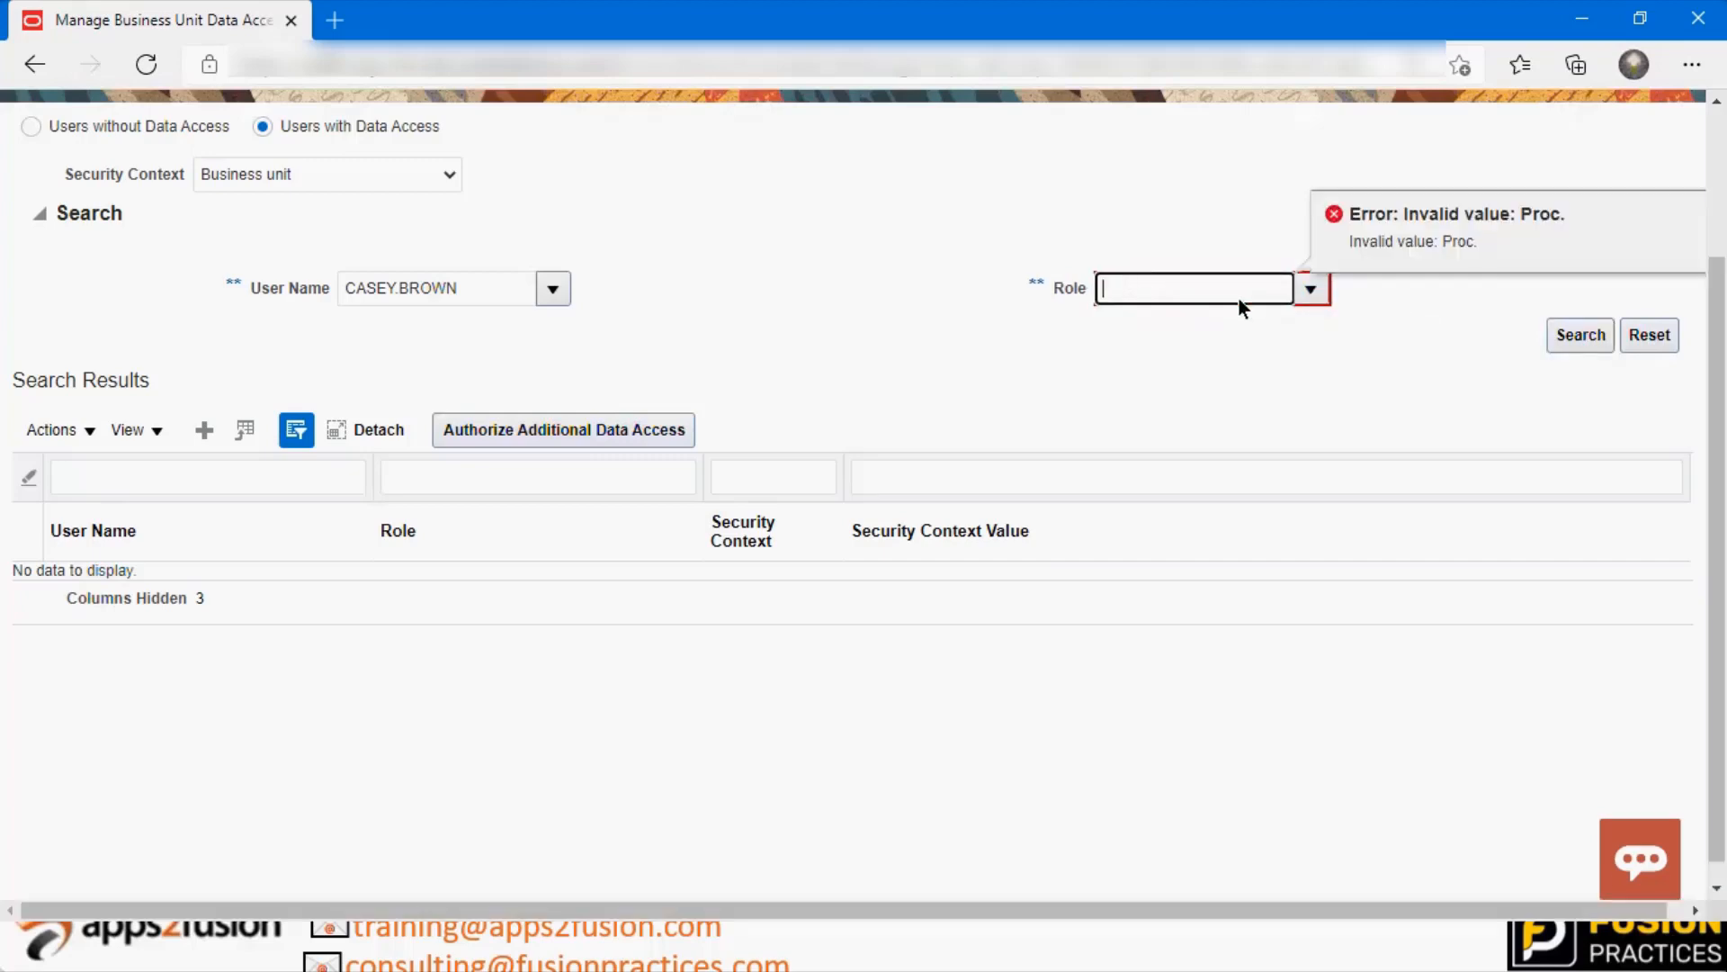
Search for the user's existing data access and review the business unit assigned to each role, including Procurement Manager
click(1574, 337)
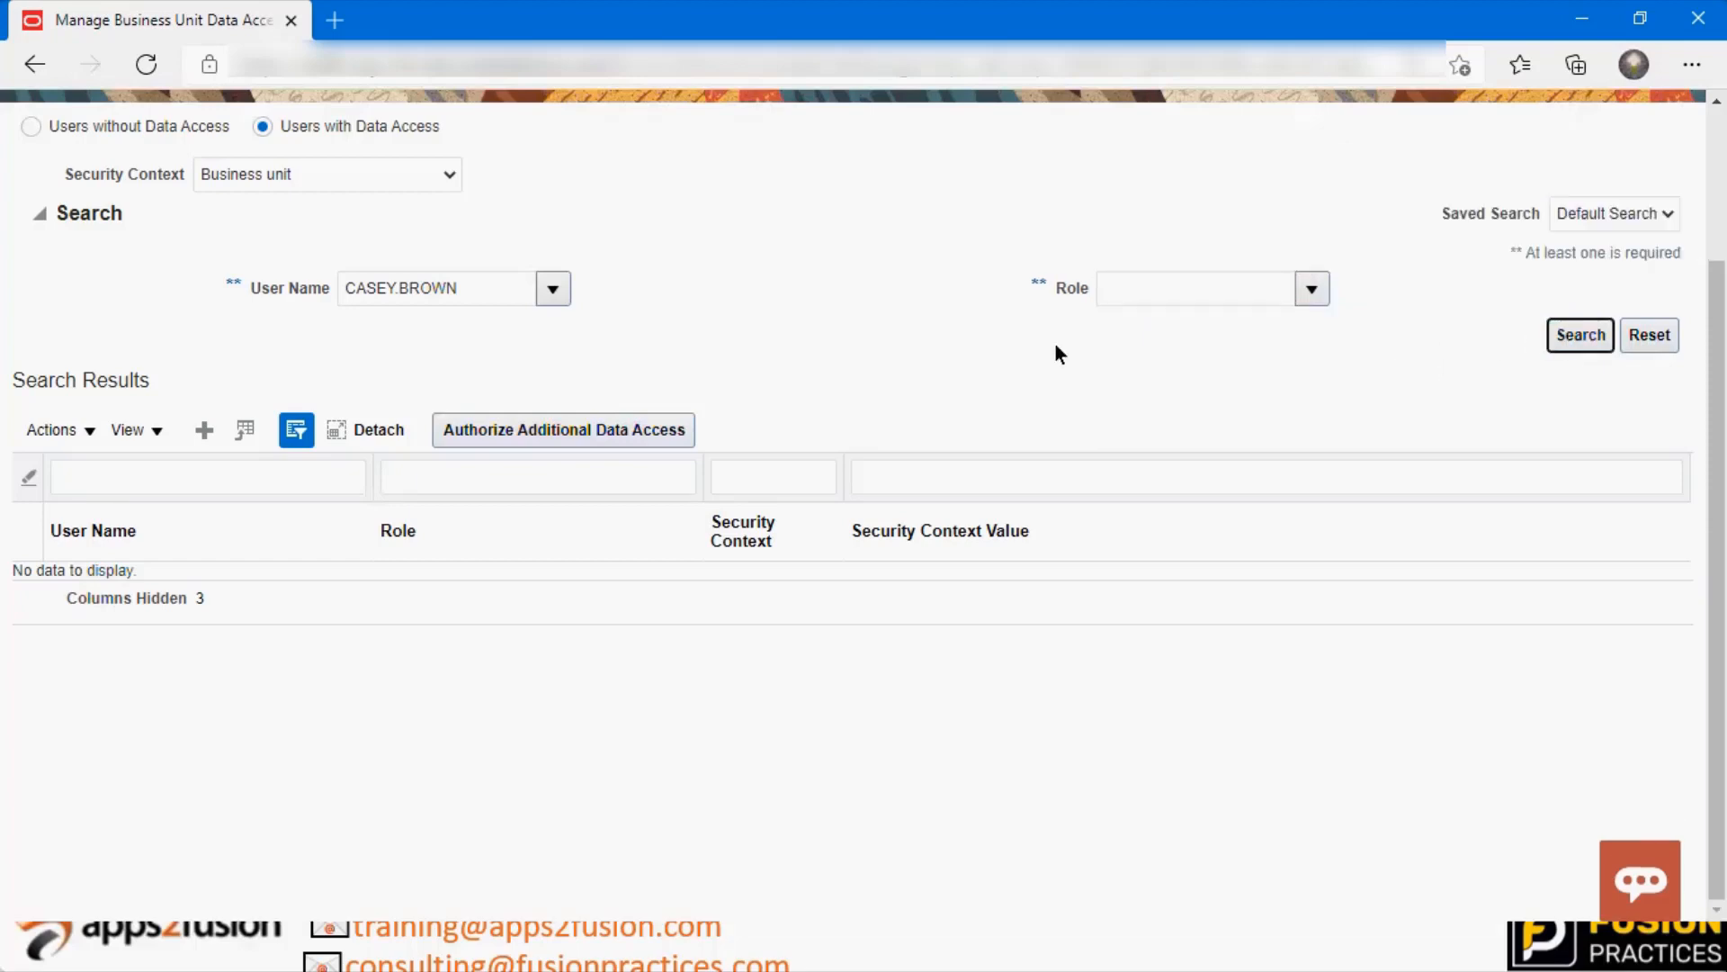
click(473, 487)
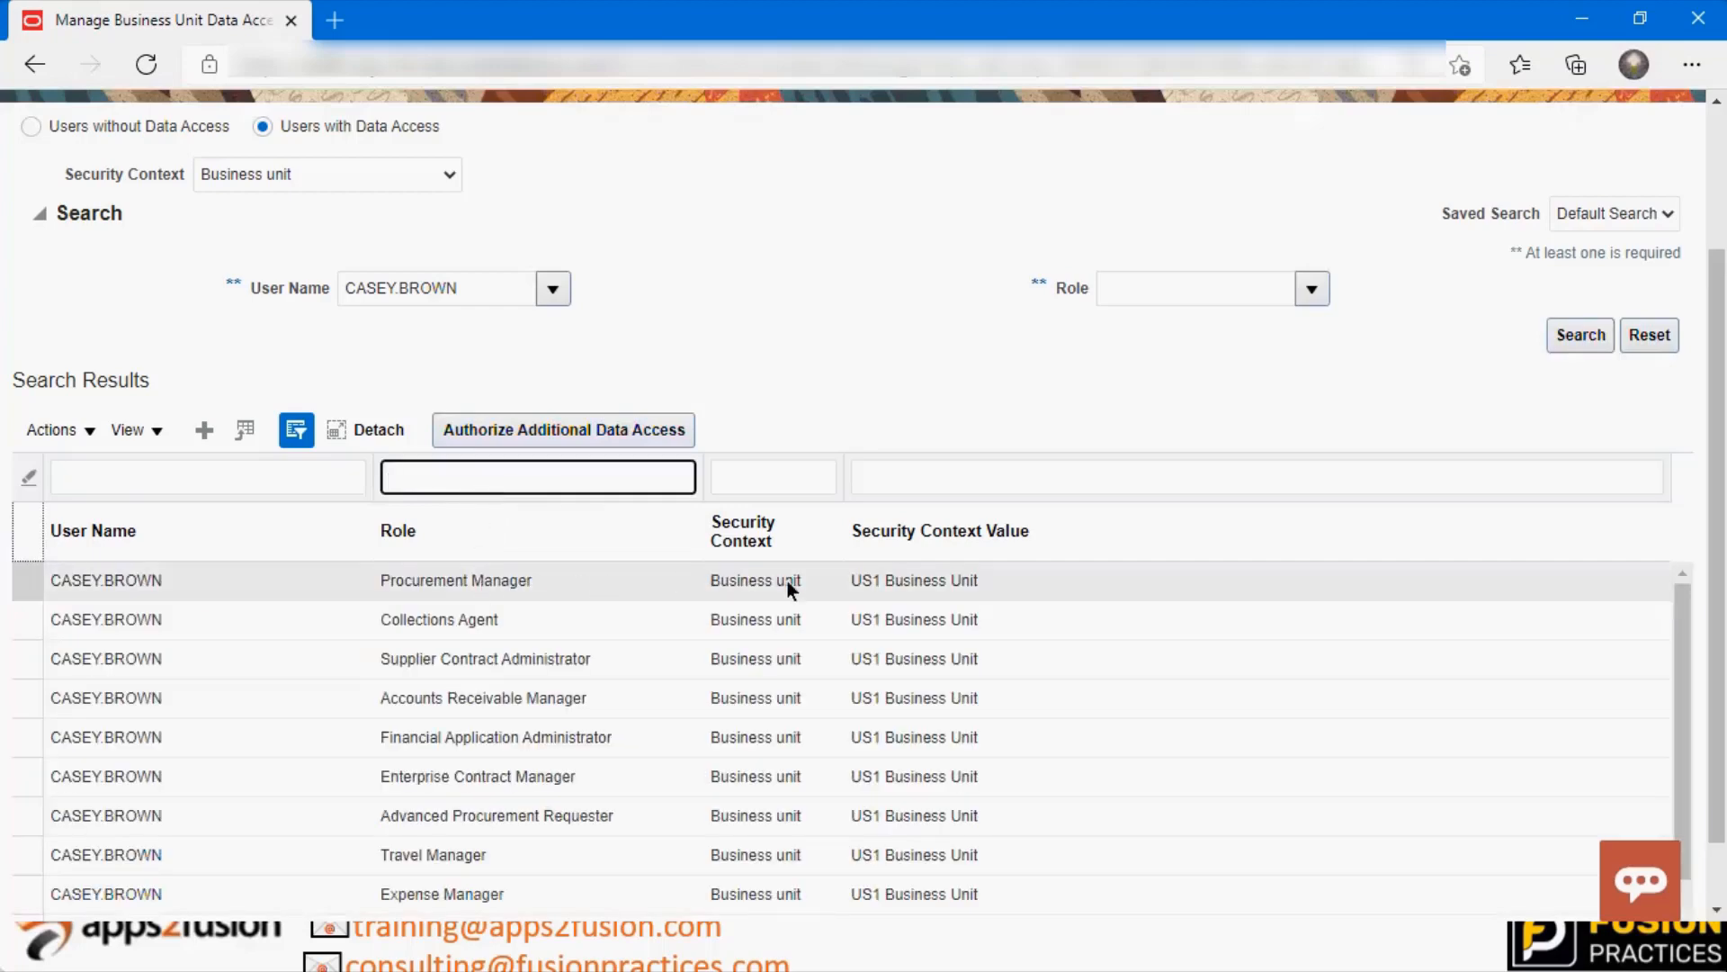
click(603, 592)
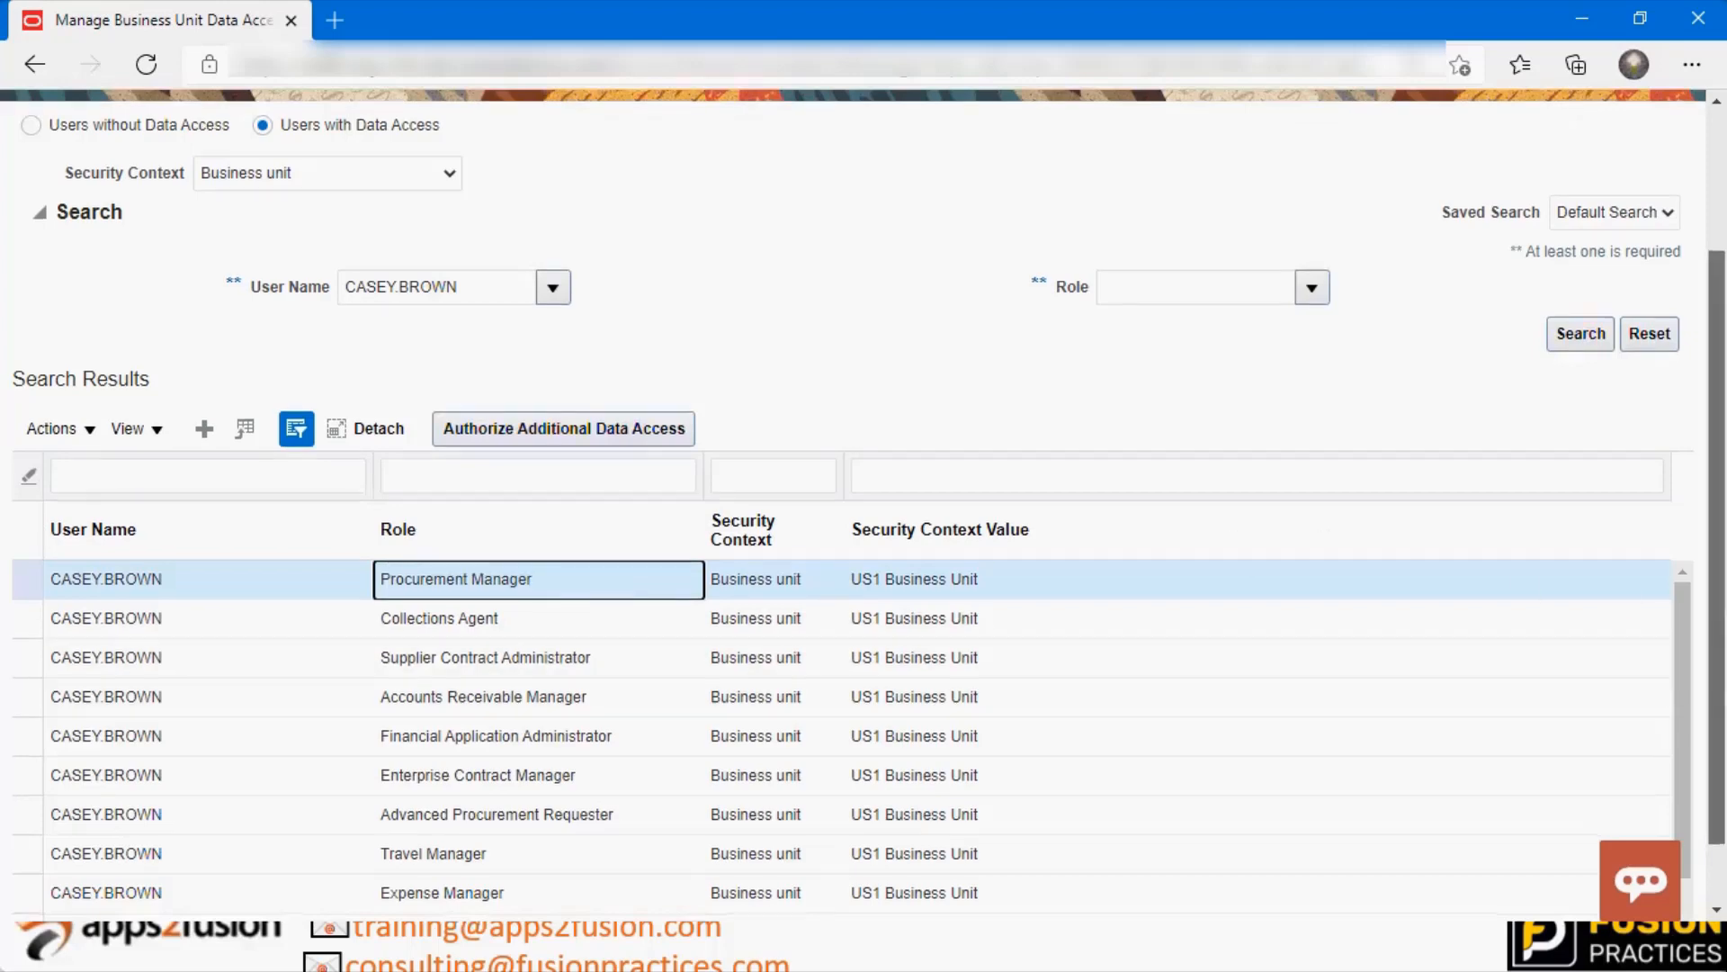
scroll(1646, 648, down, 1)
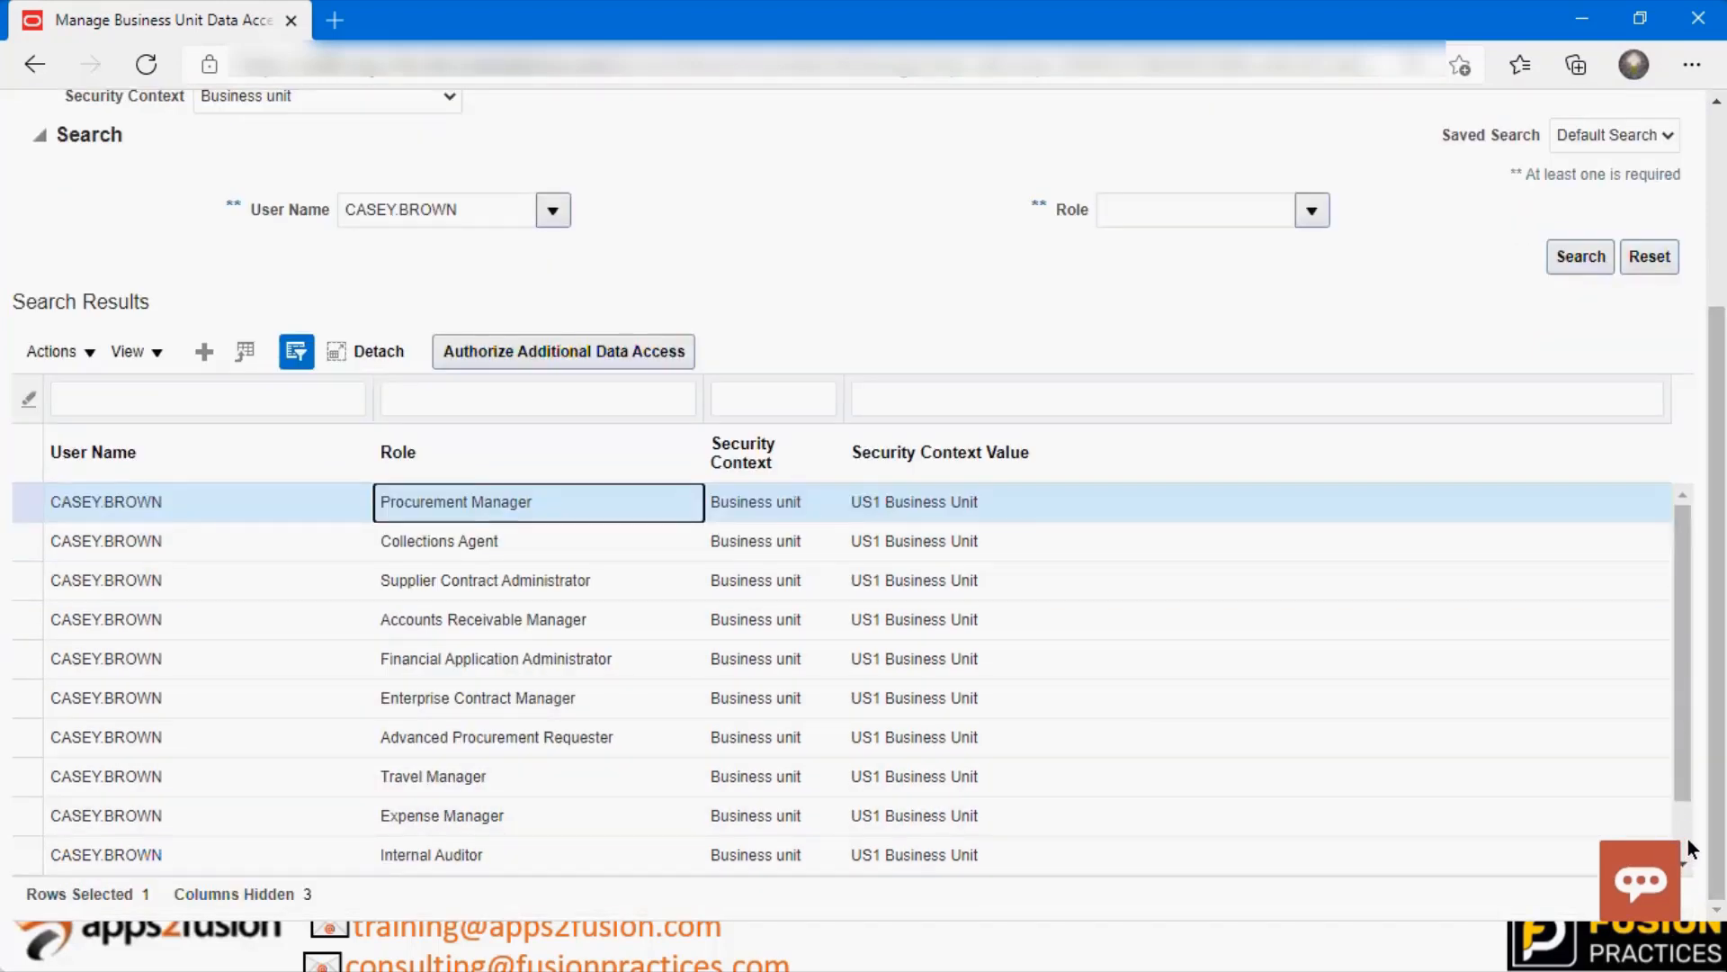
scroll(1689, 848, down, 1)
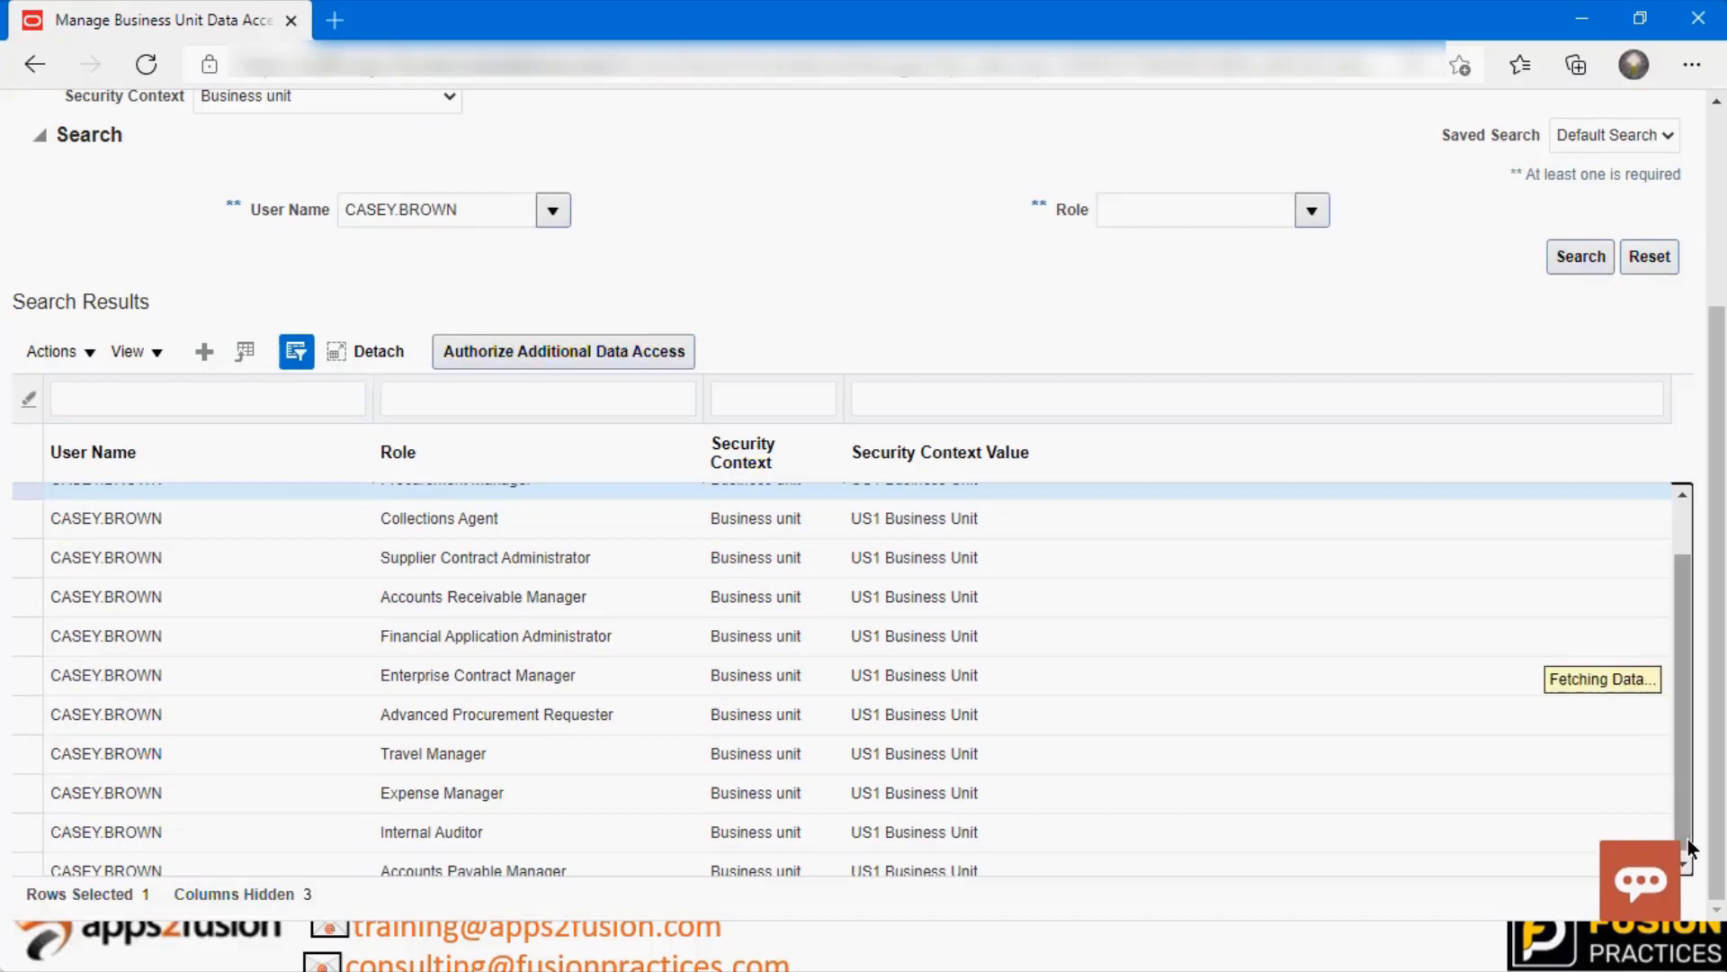
scroll(1689, 849, down, 5)
scroll(1651, 245, up, 3)
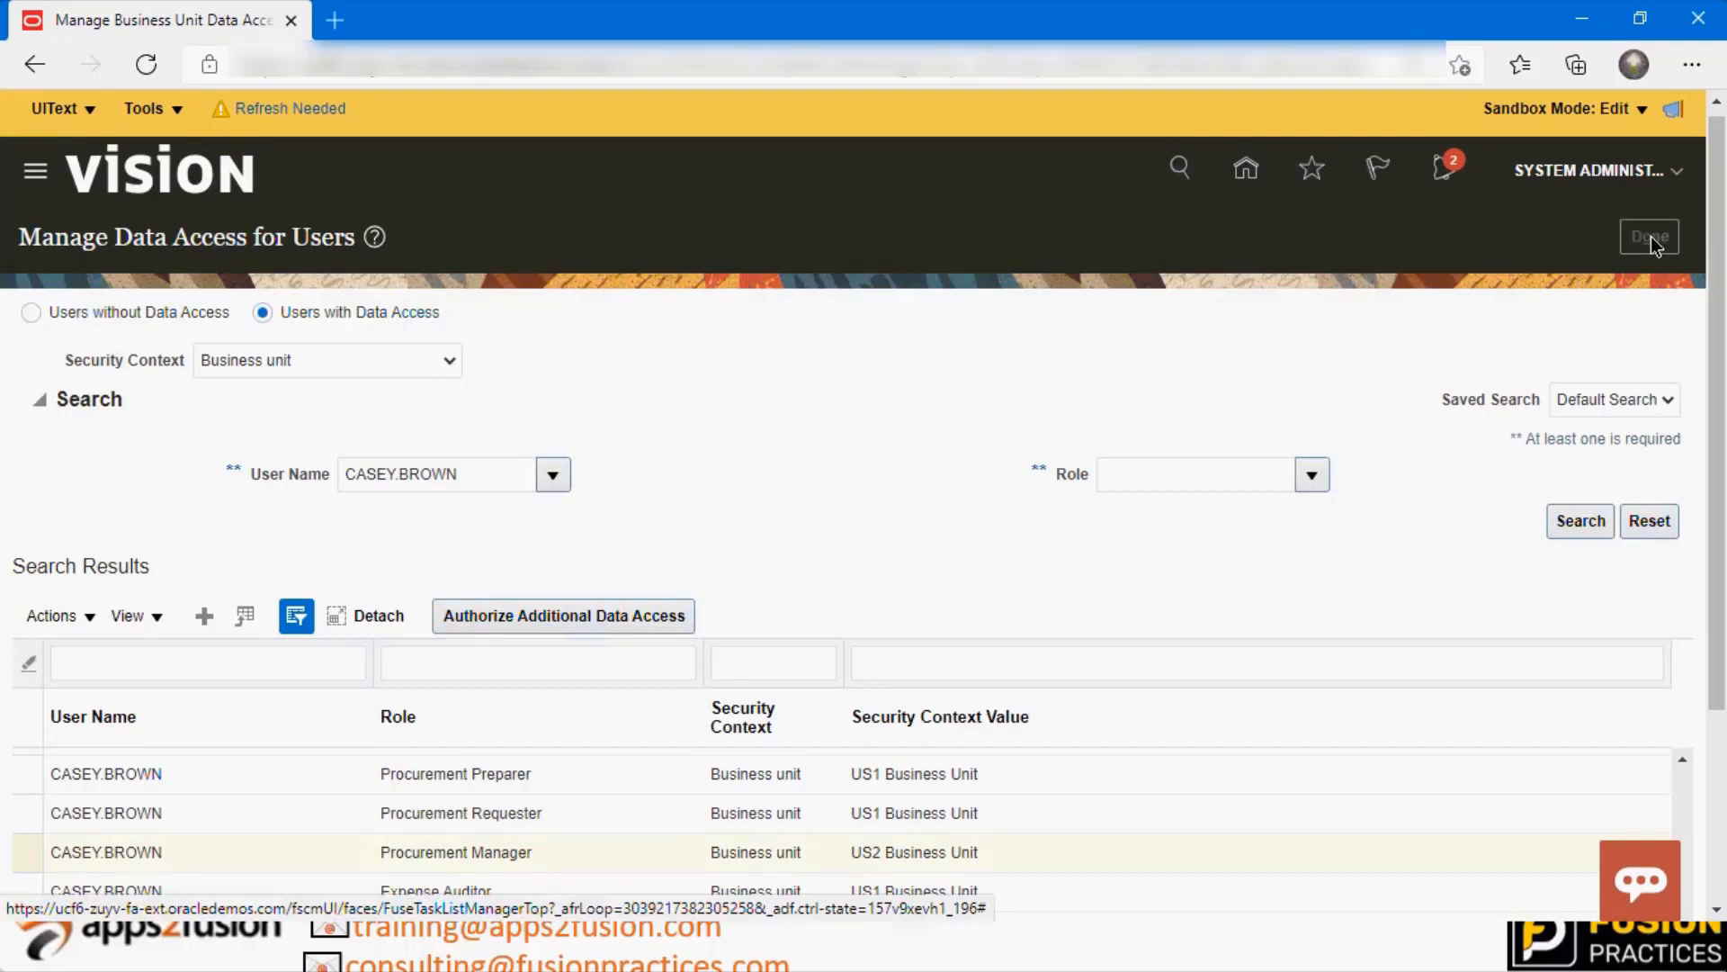
Finish the data access task and show all tasks of the Organization Structures functional area
click(1650, 236)
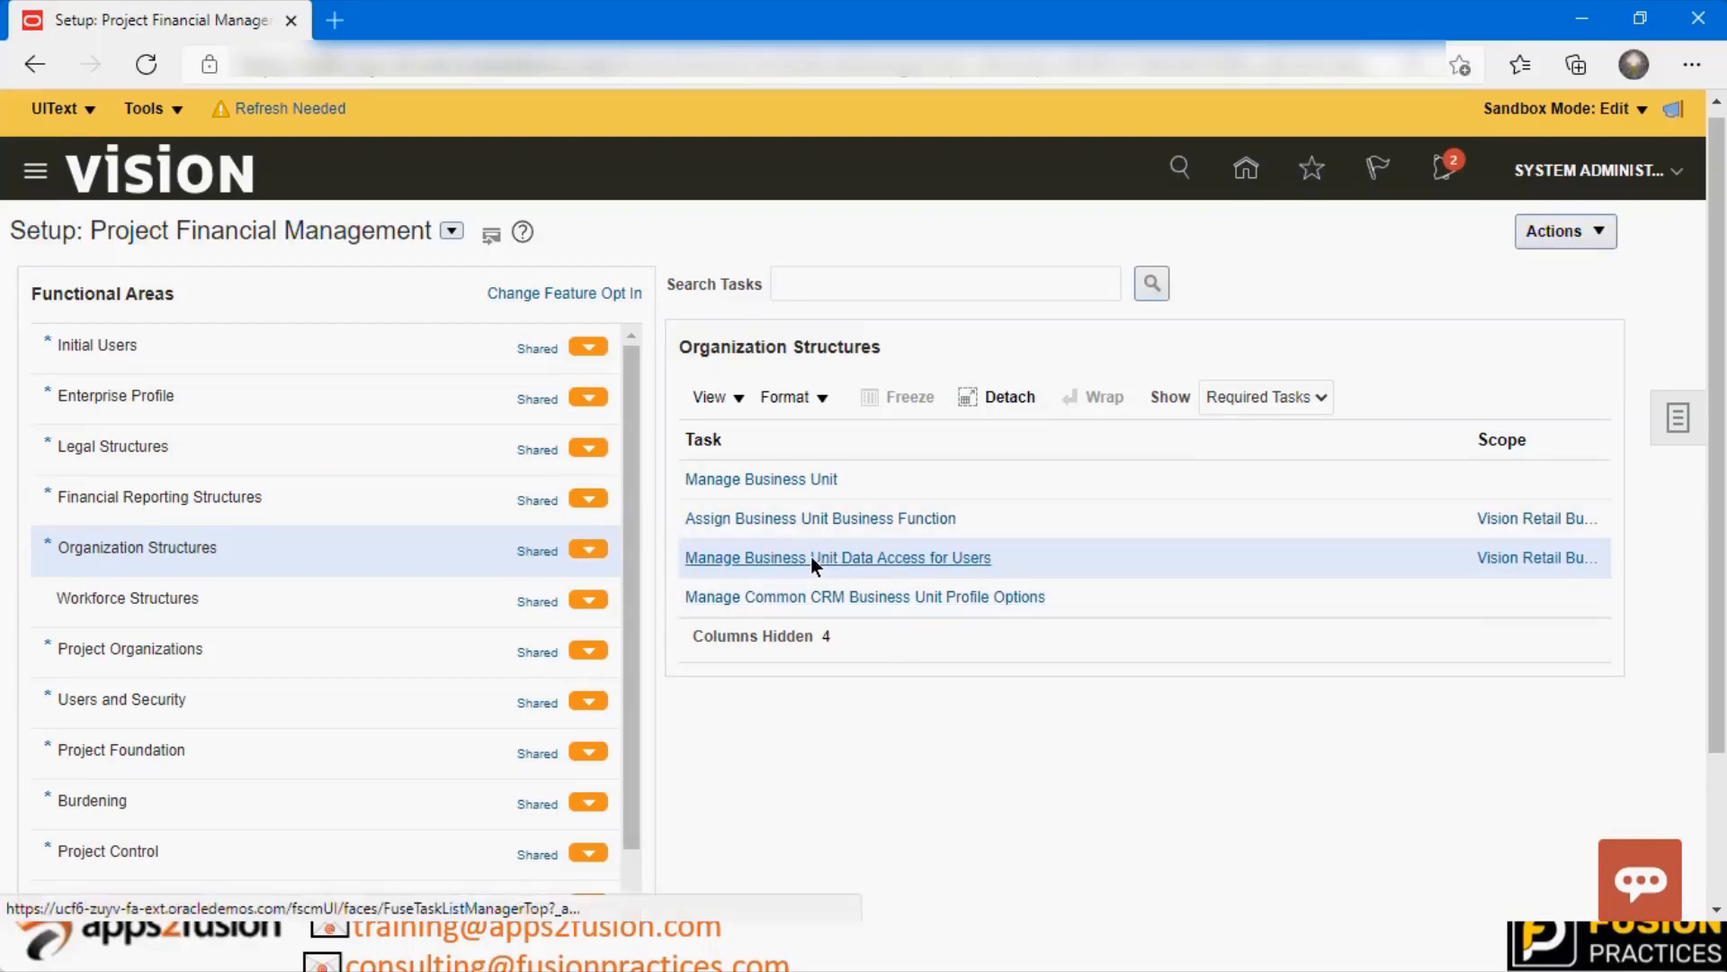
click(293, 597)
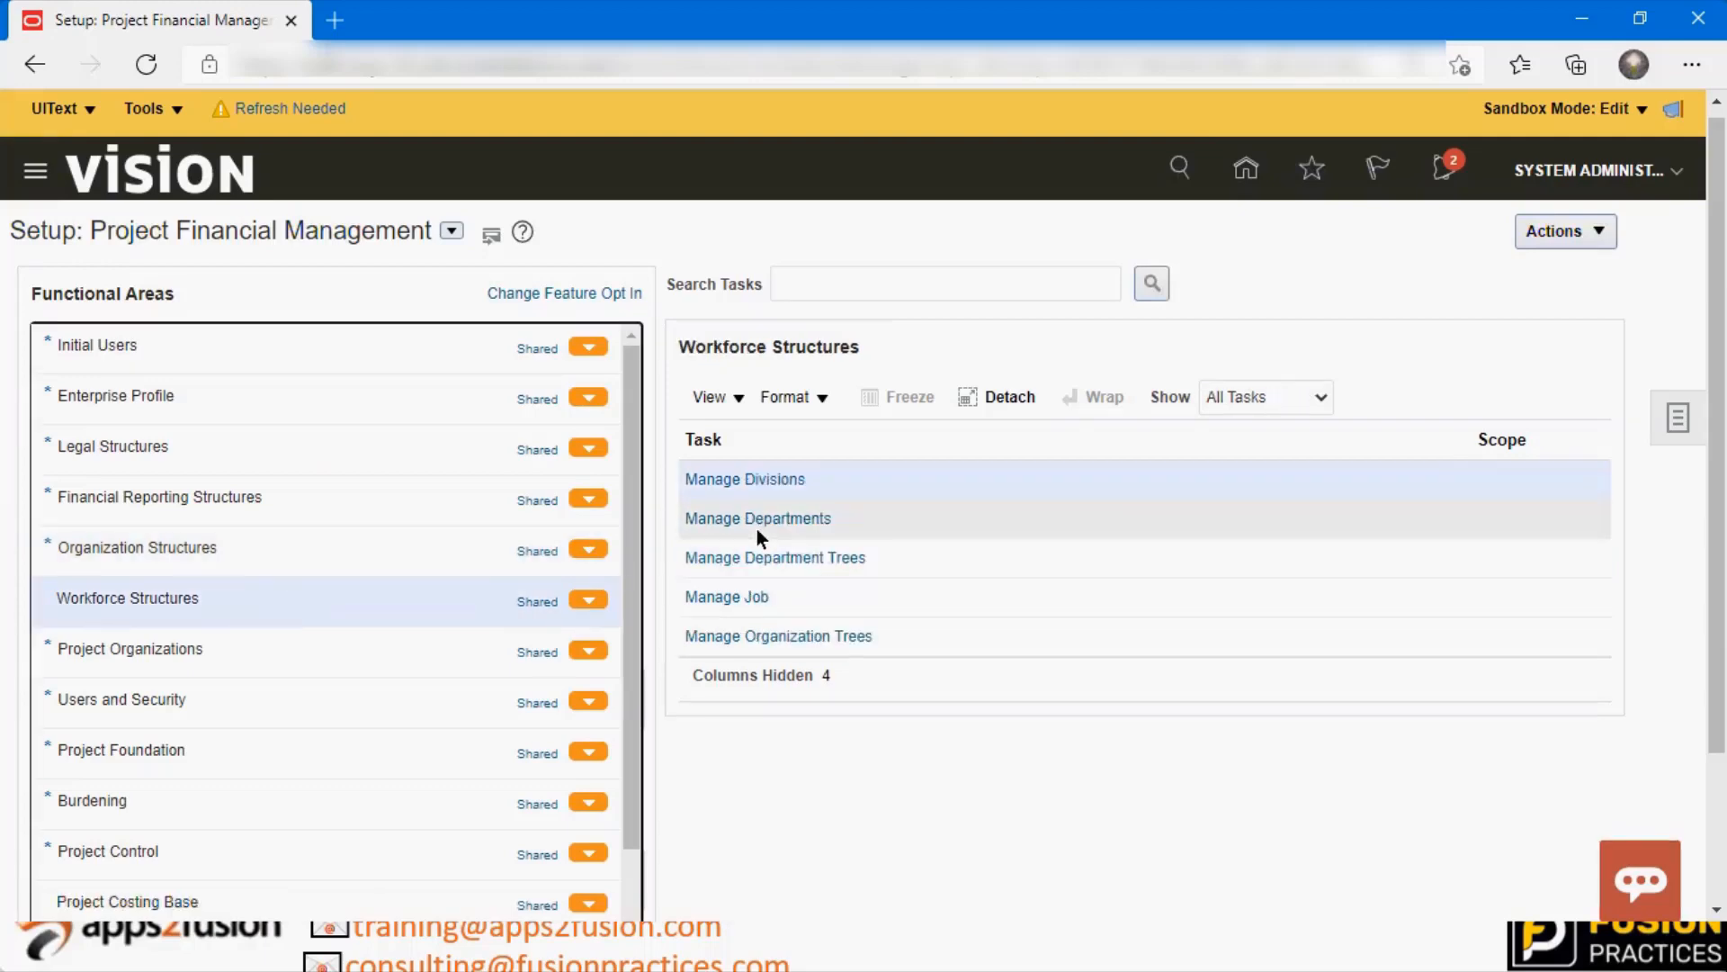
click(392, 563)
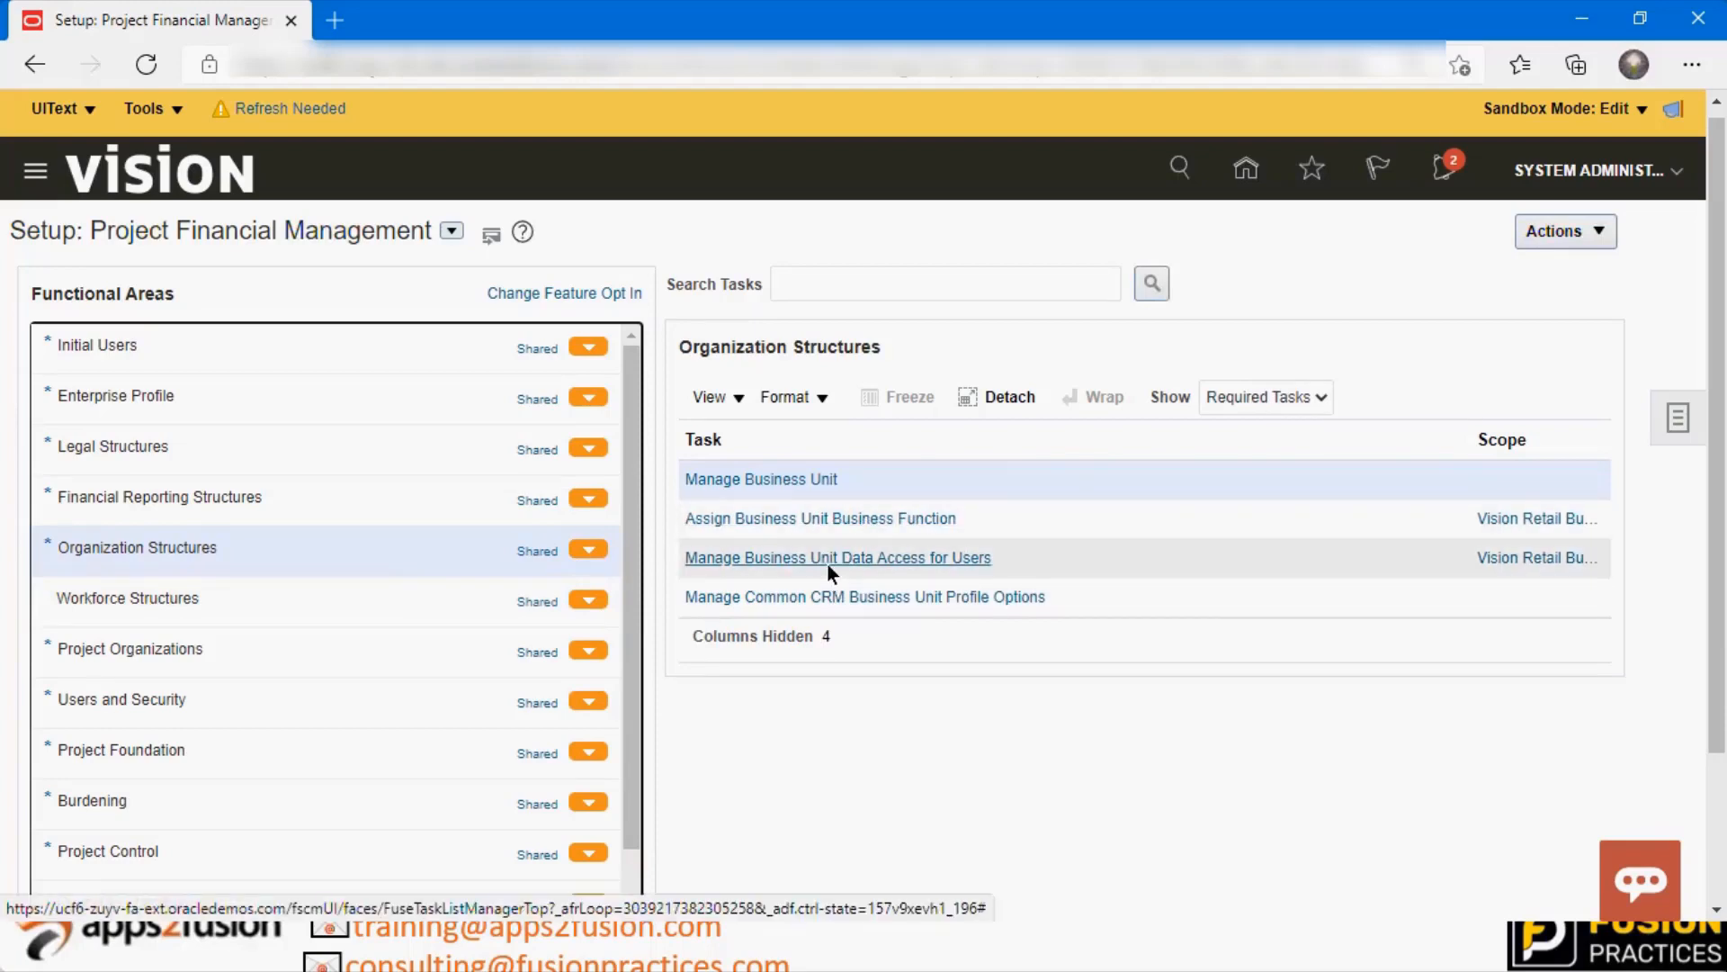
click(1235, 400)
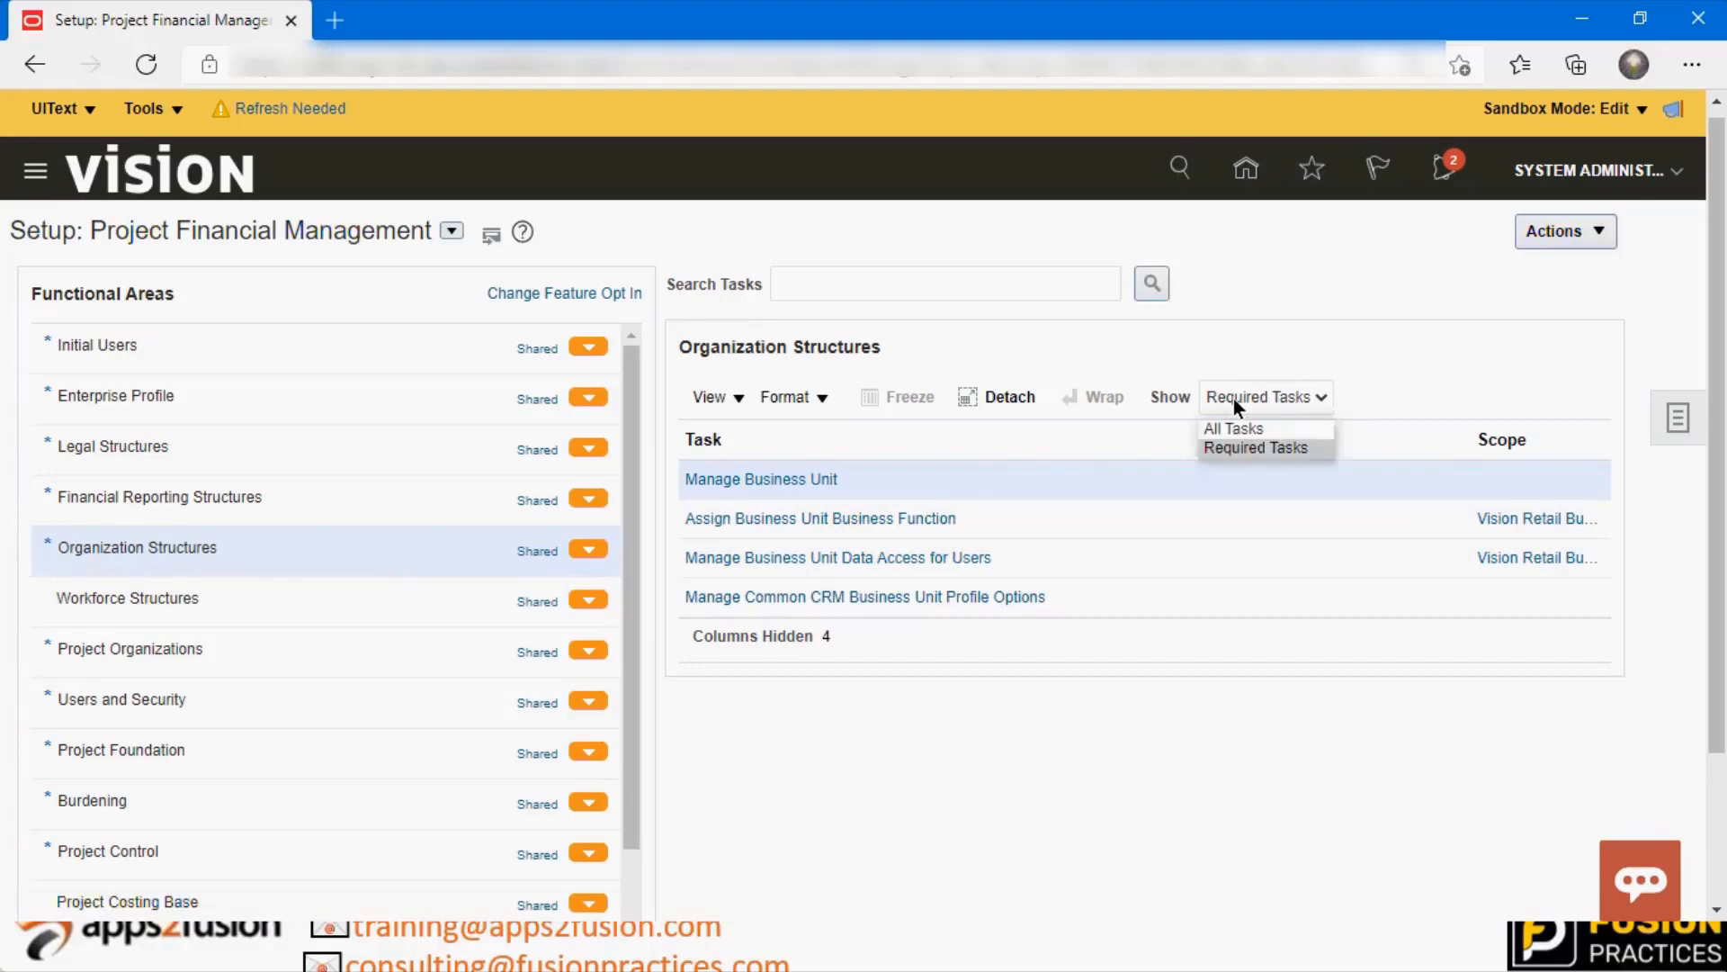
click(1245, 428)
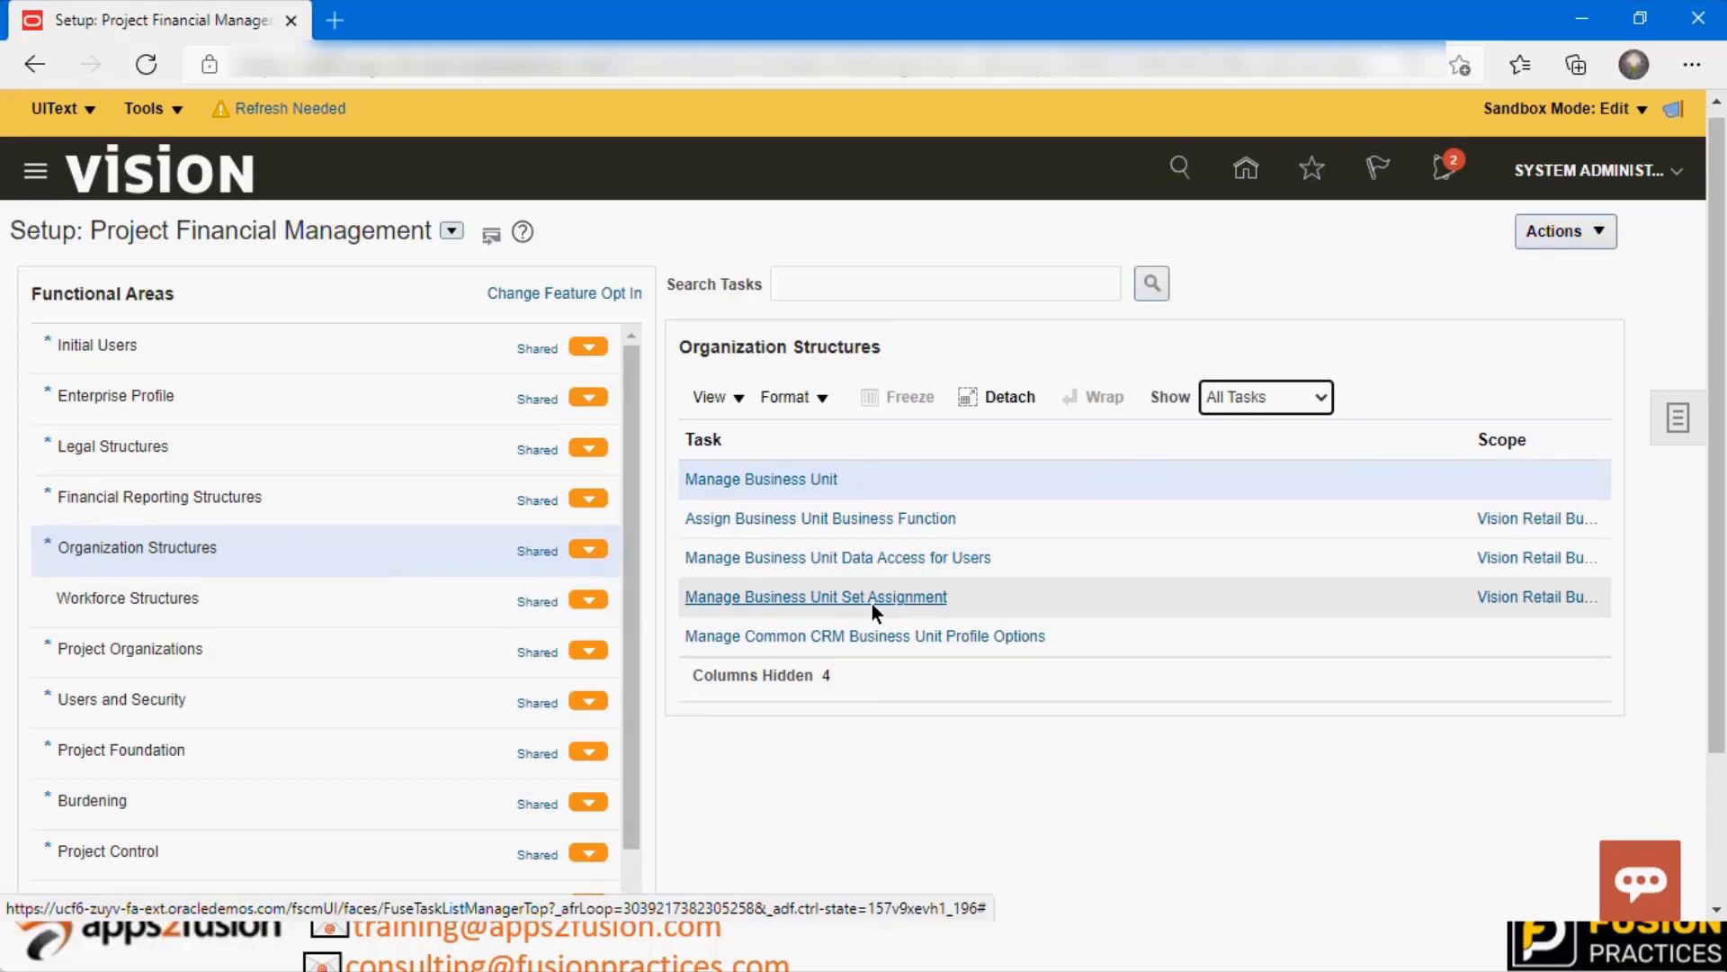
Compare the required tasks with all tasks in the Workforce Structures functional area, leaving all tasks listed
click(235, 613)
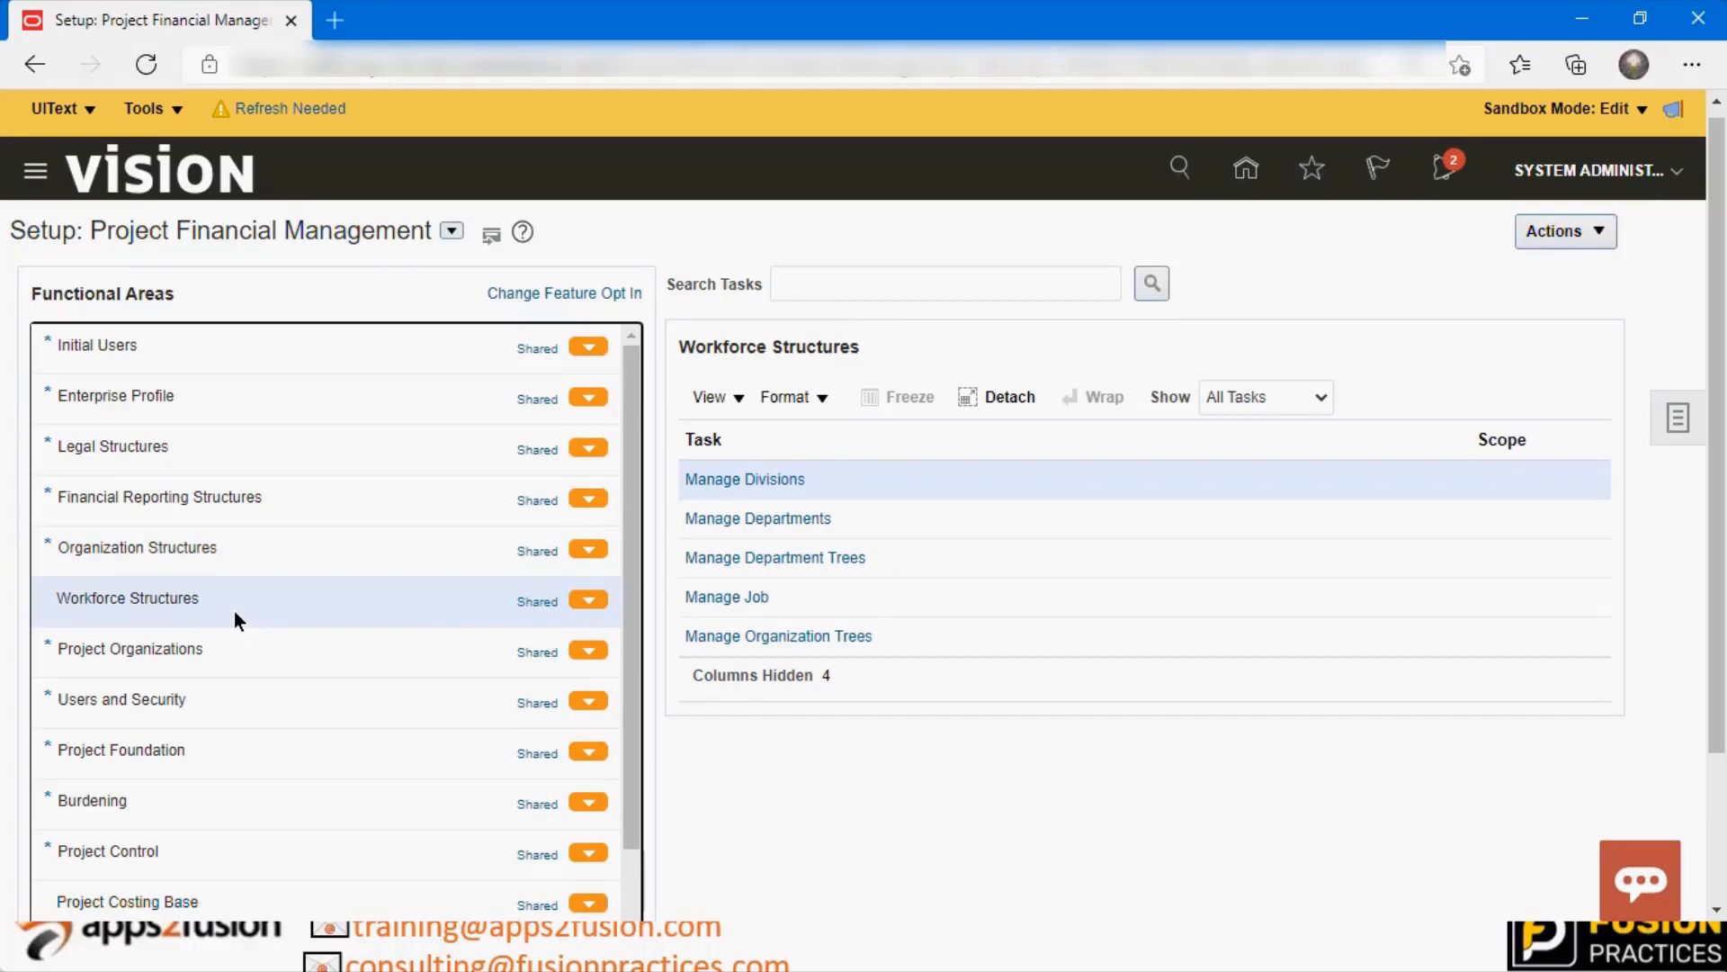
click(1261, 397)
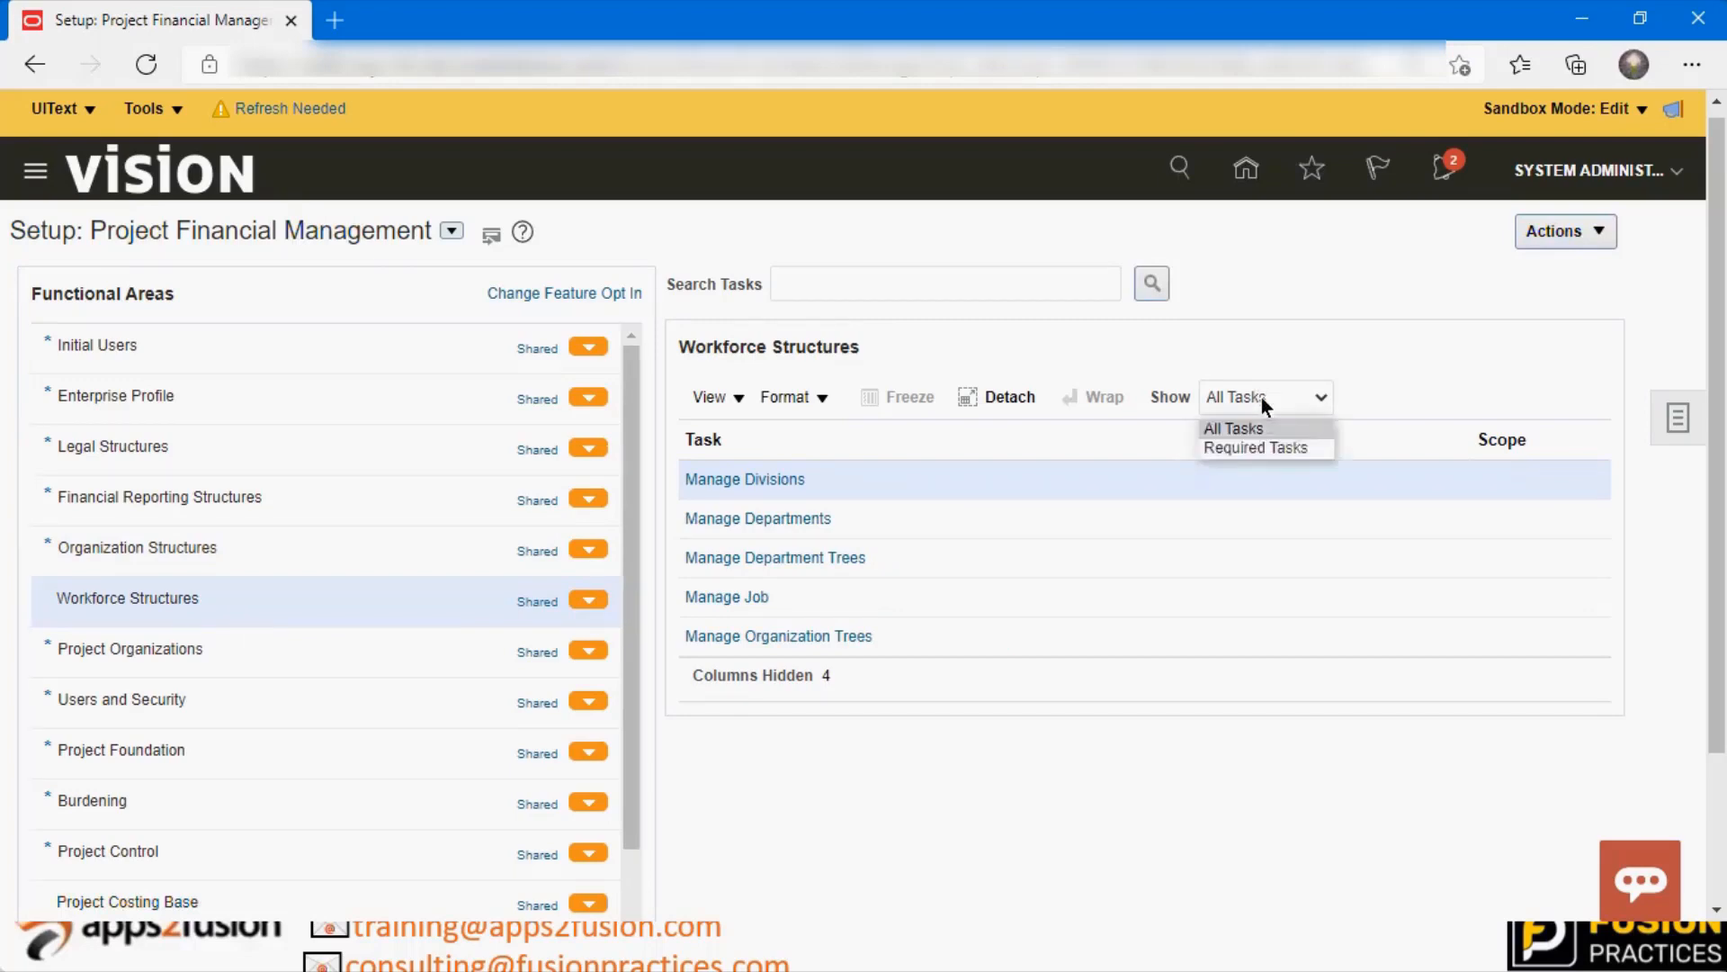
click(1234, 445)
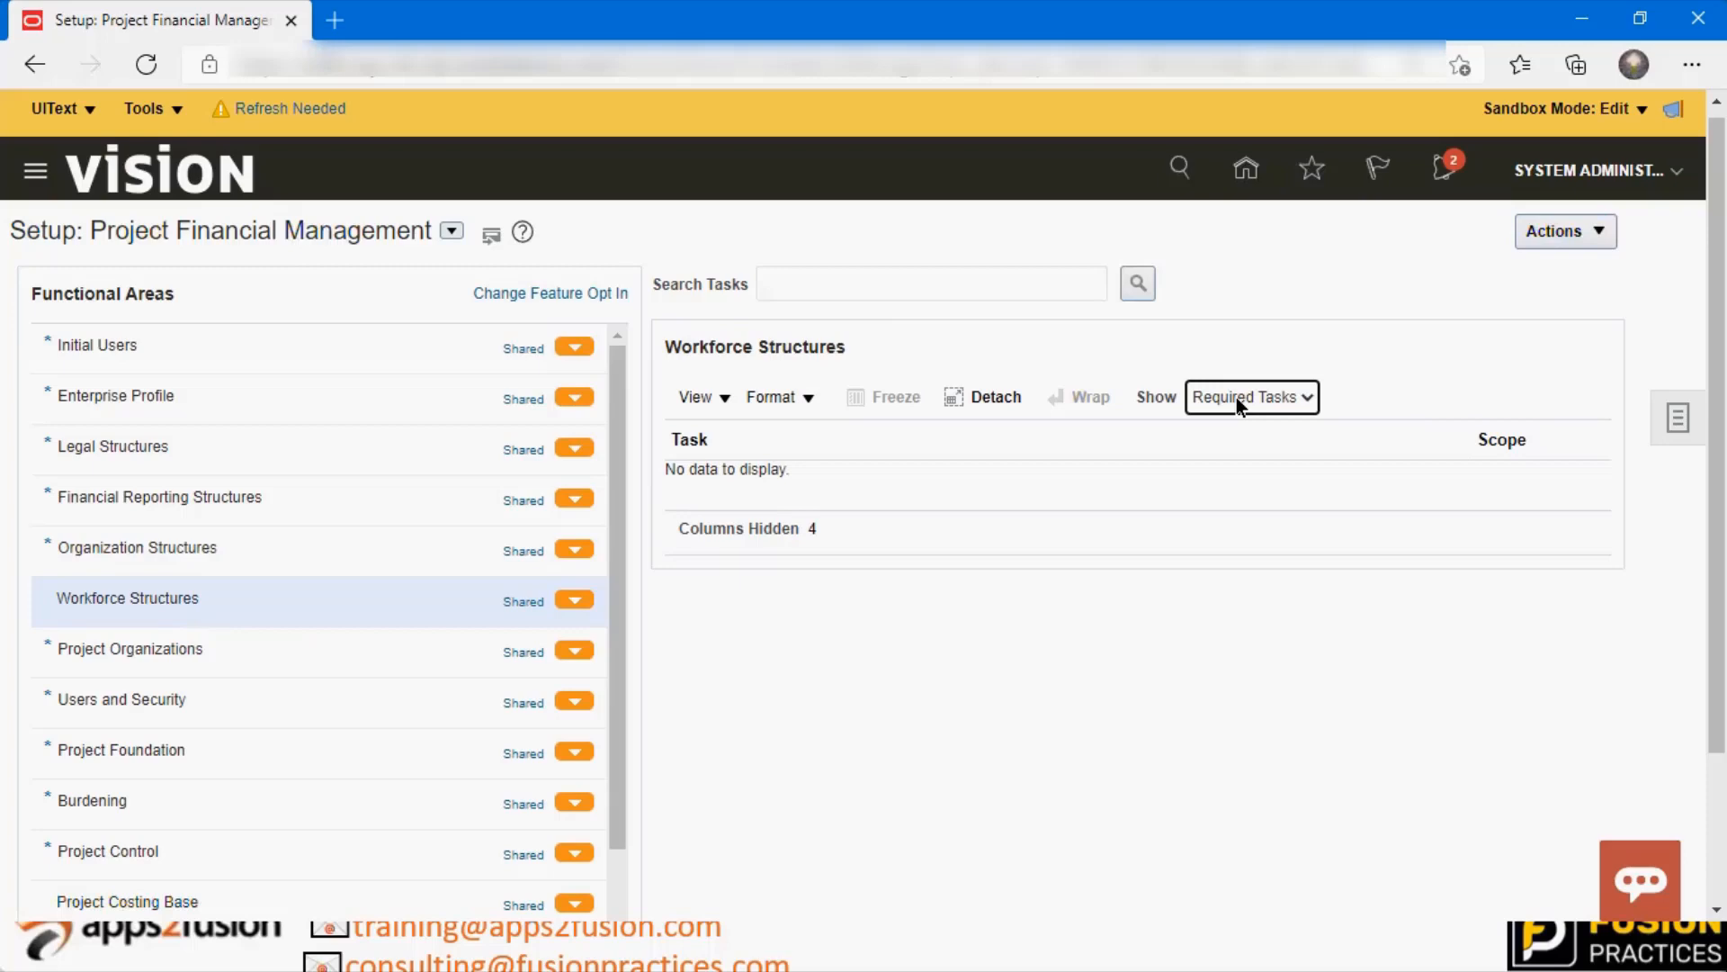
click(1236, 397)
click(1224, 436)
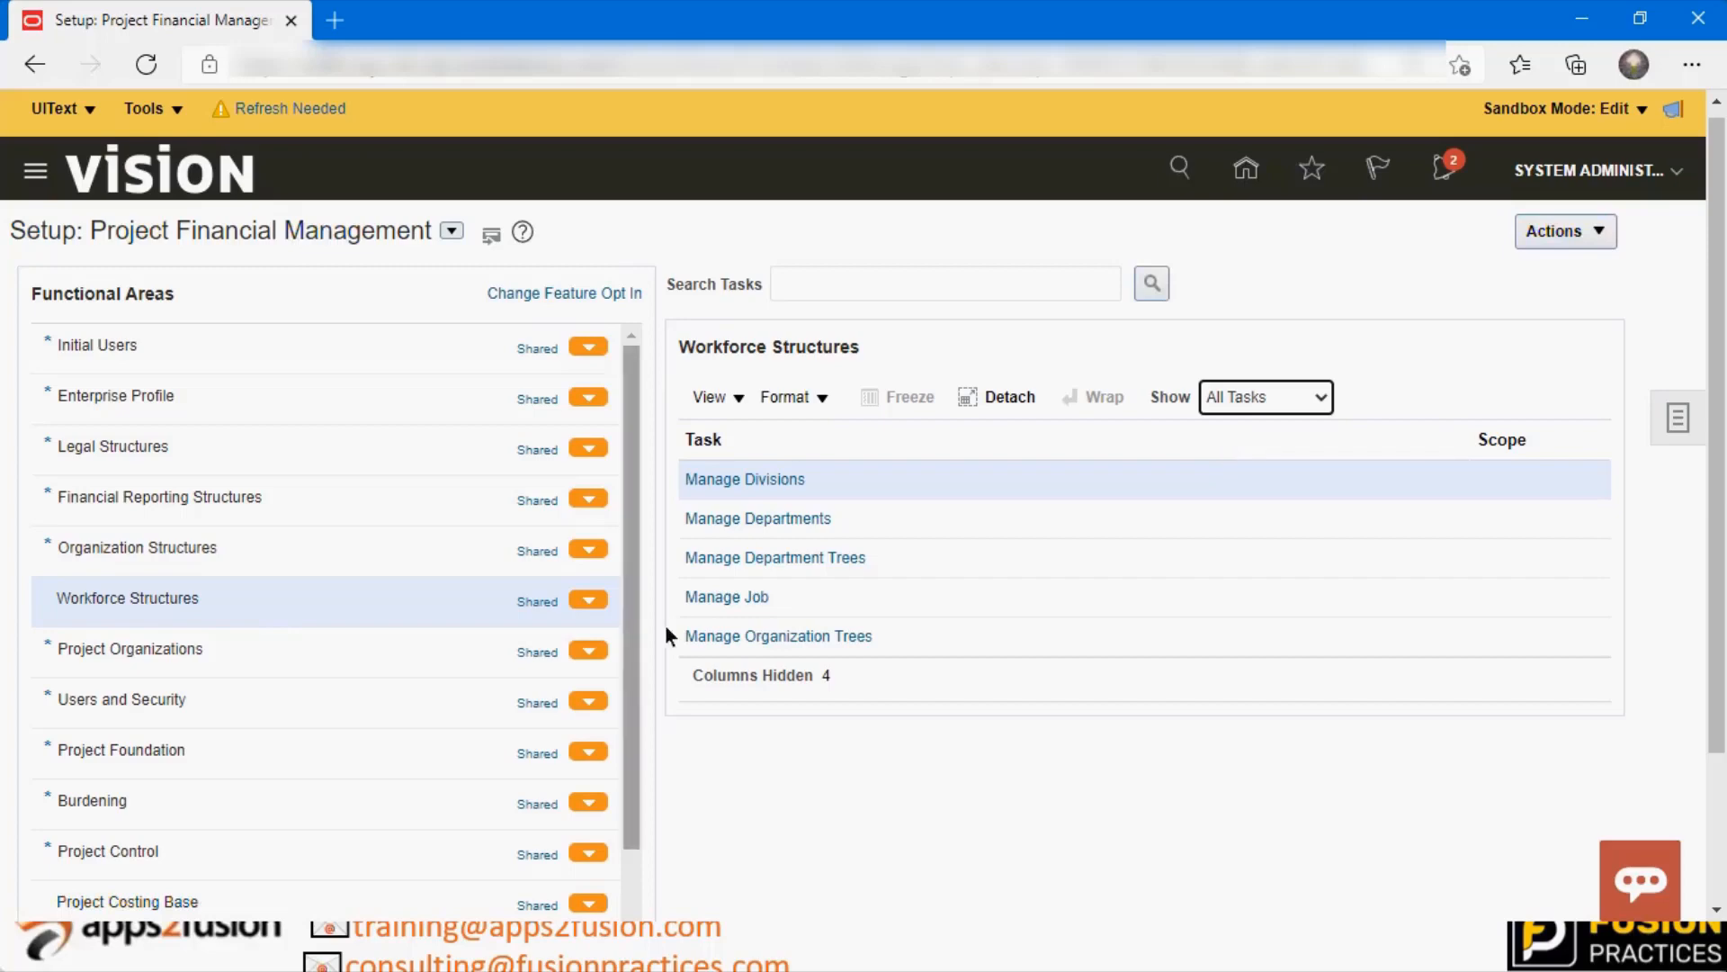
Open the Manage Organization Trees task from the Workforce Structures task list
click(880, 522)
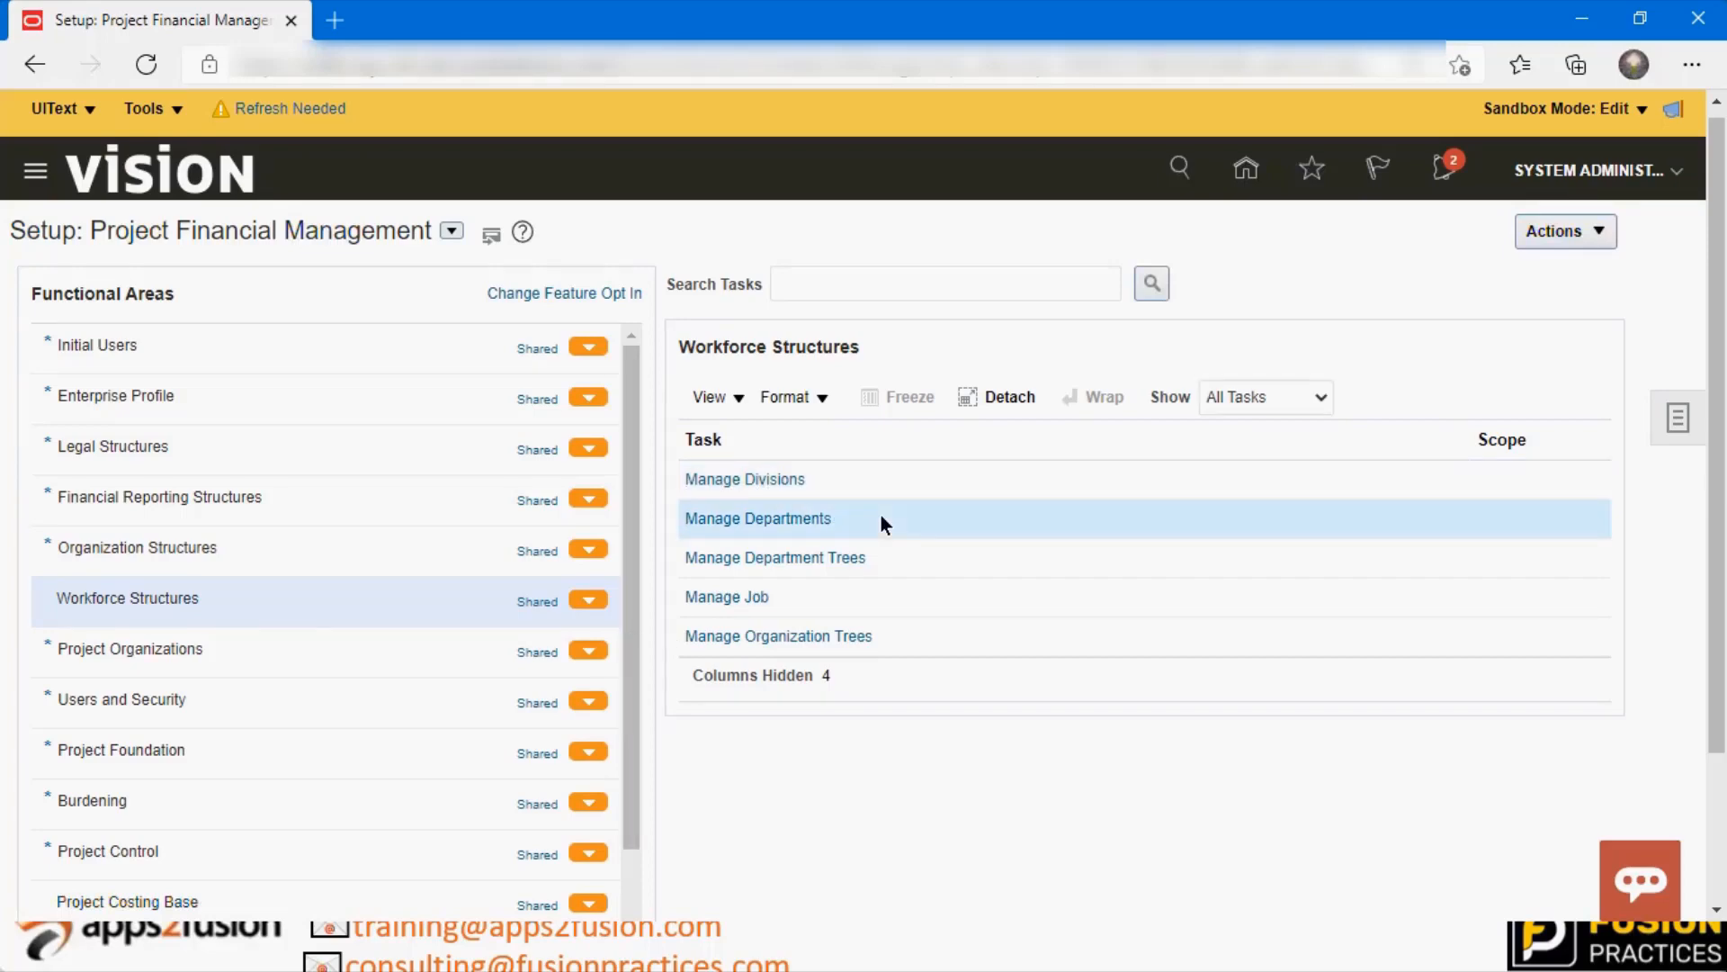
click(927, 557)
click(919, 612)
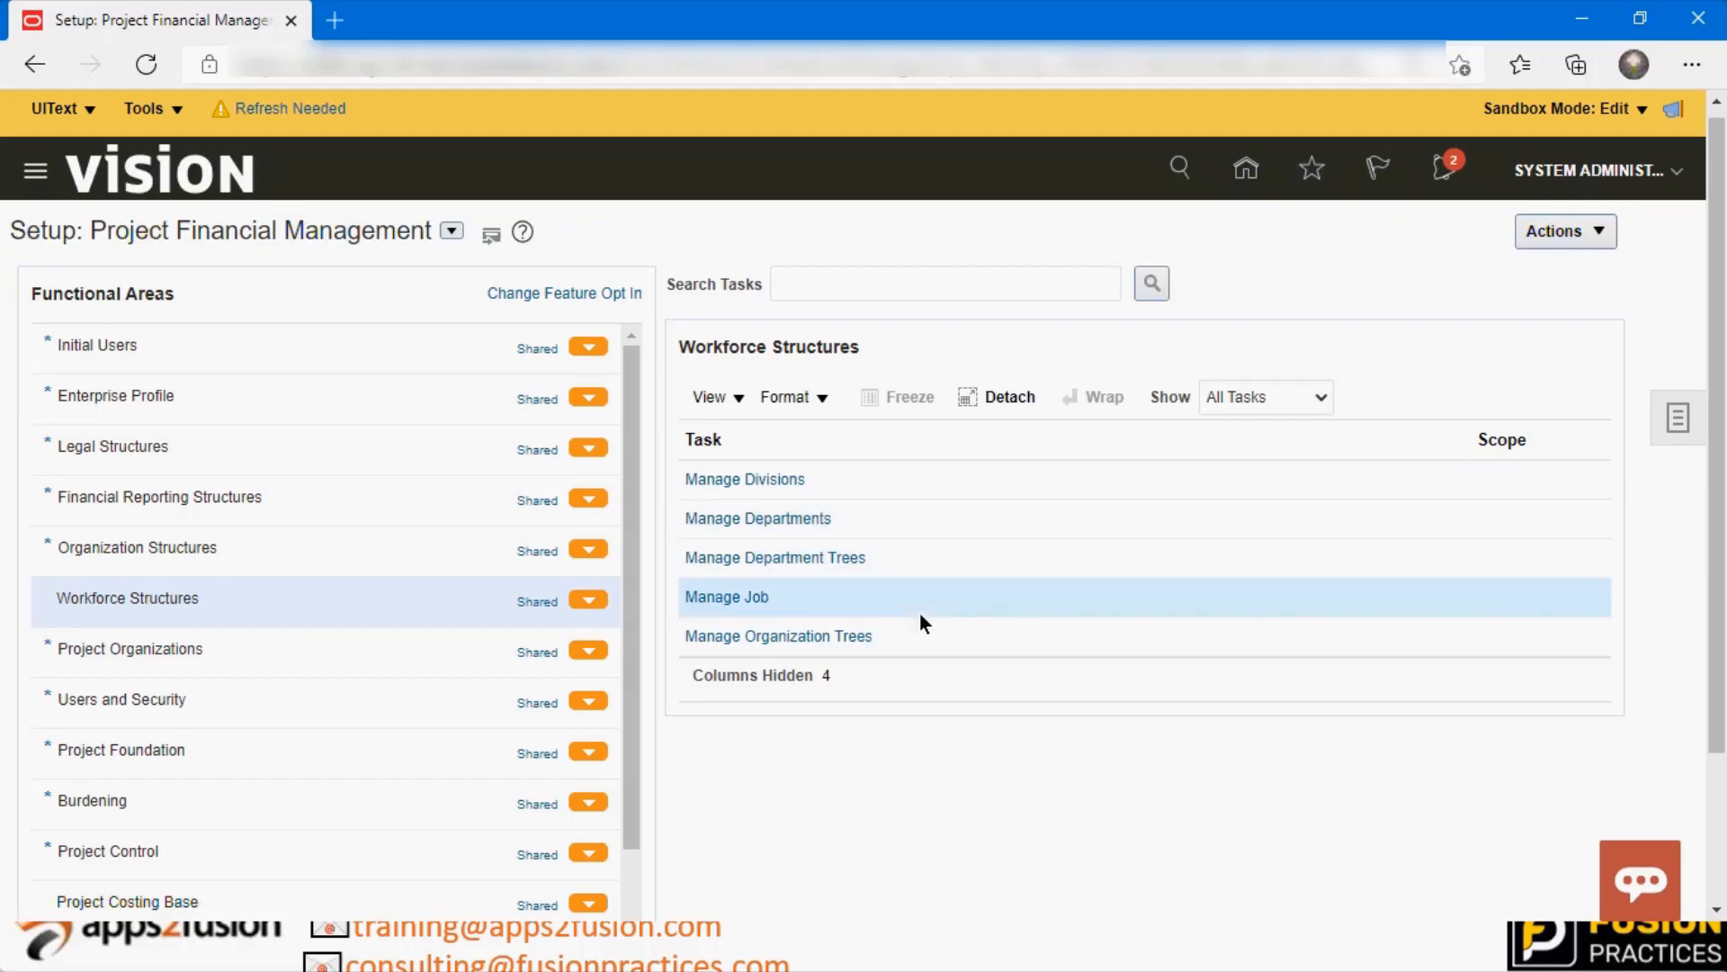
click(922, 645)
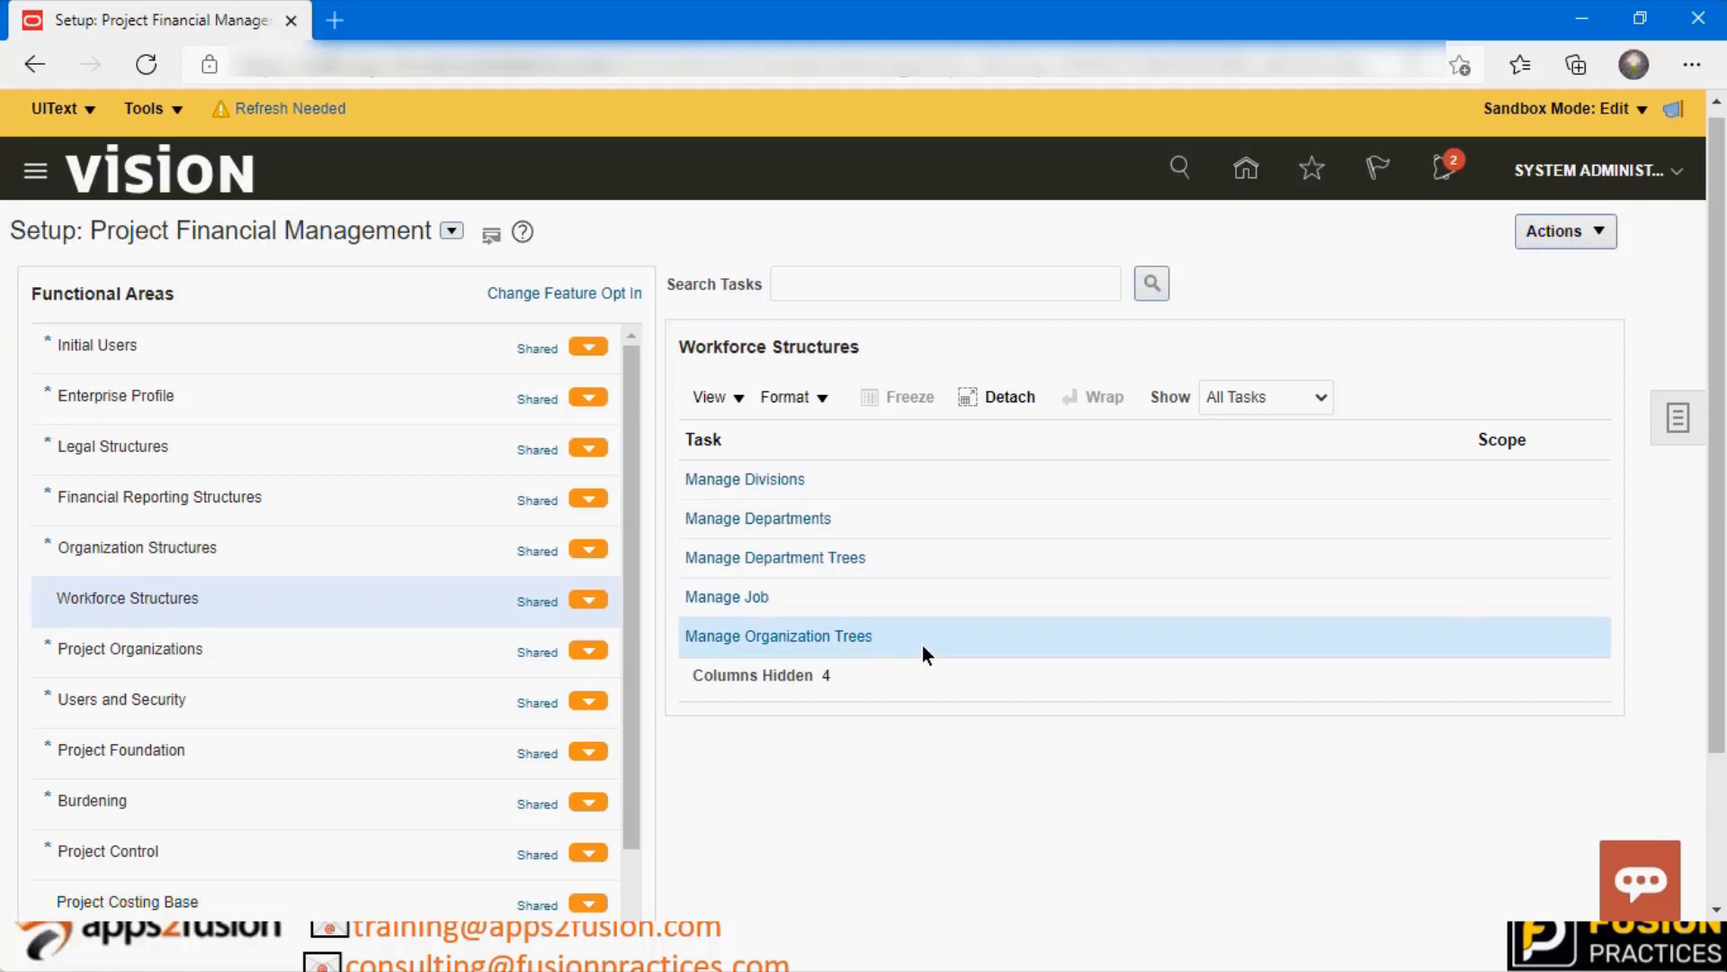
click(838, 639)
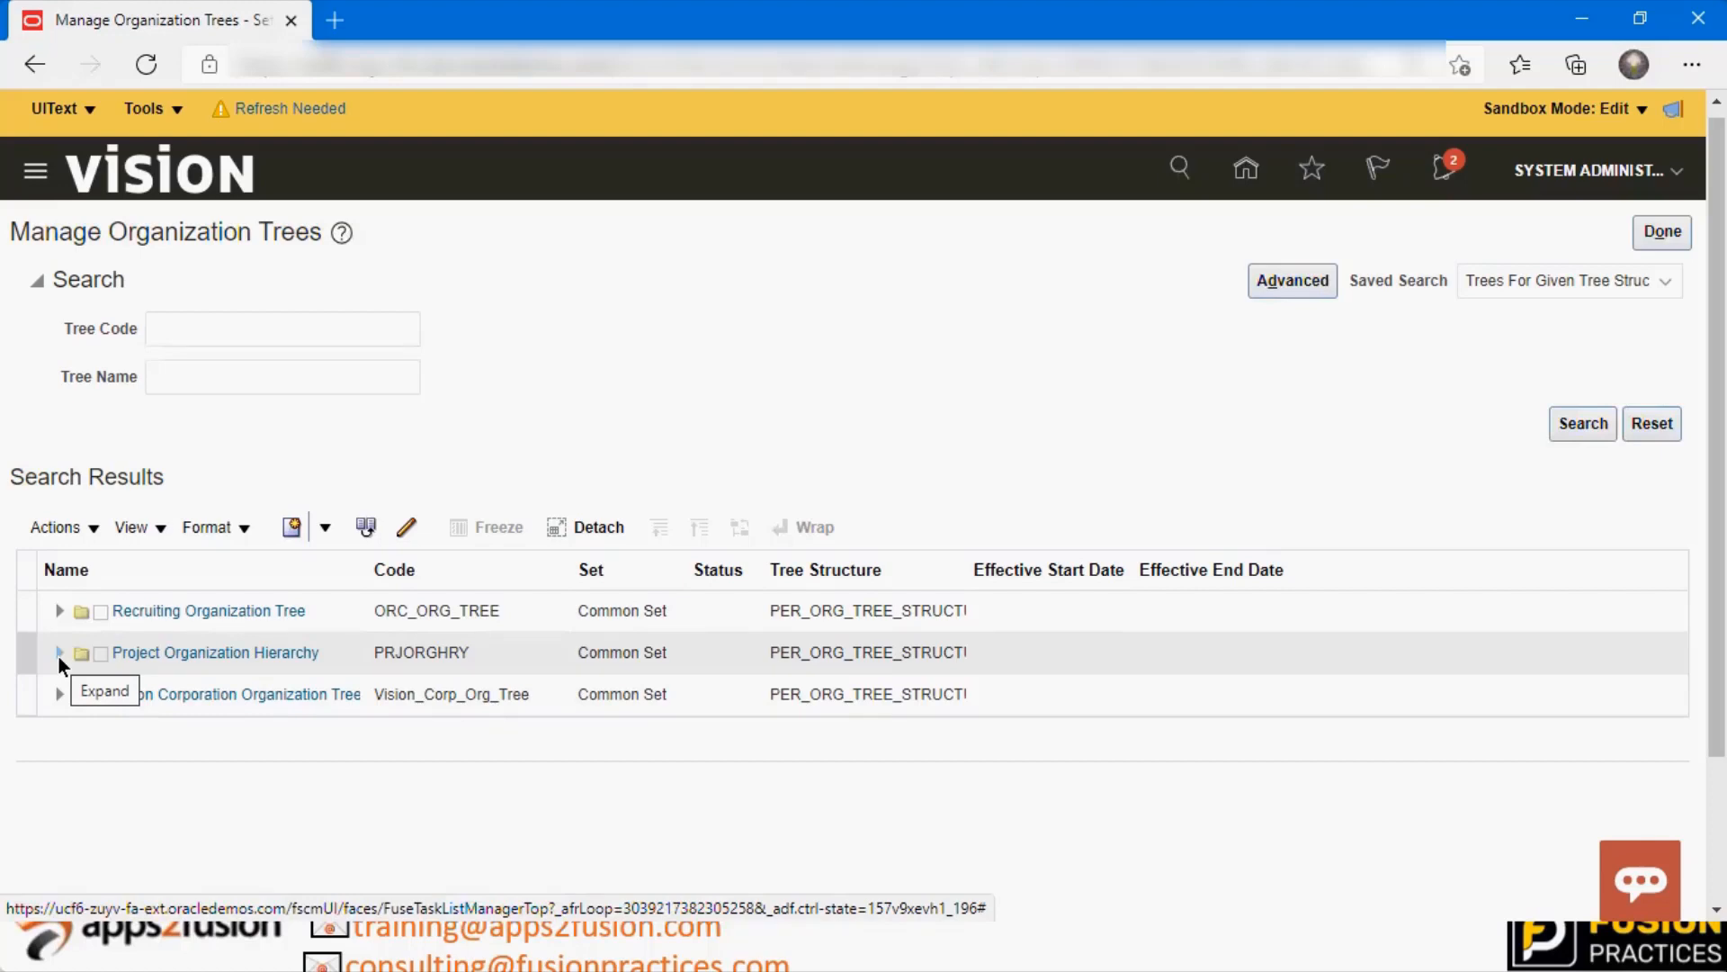
click(333, 528)
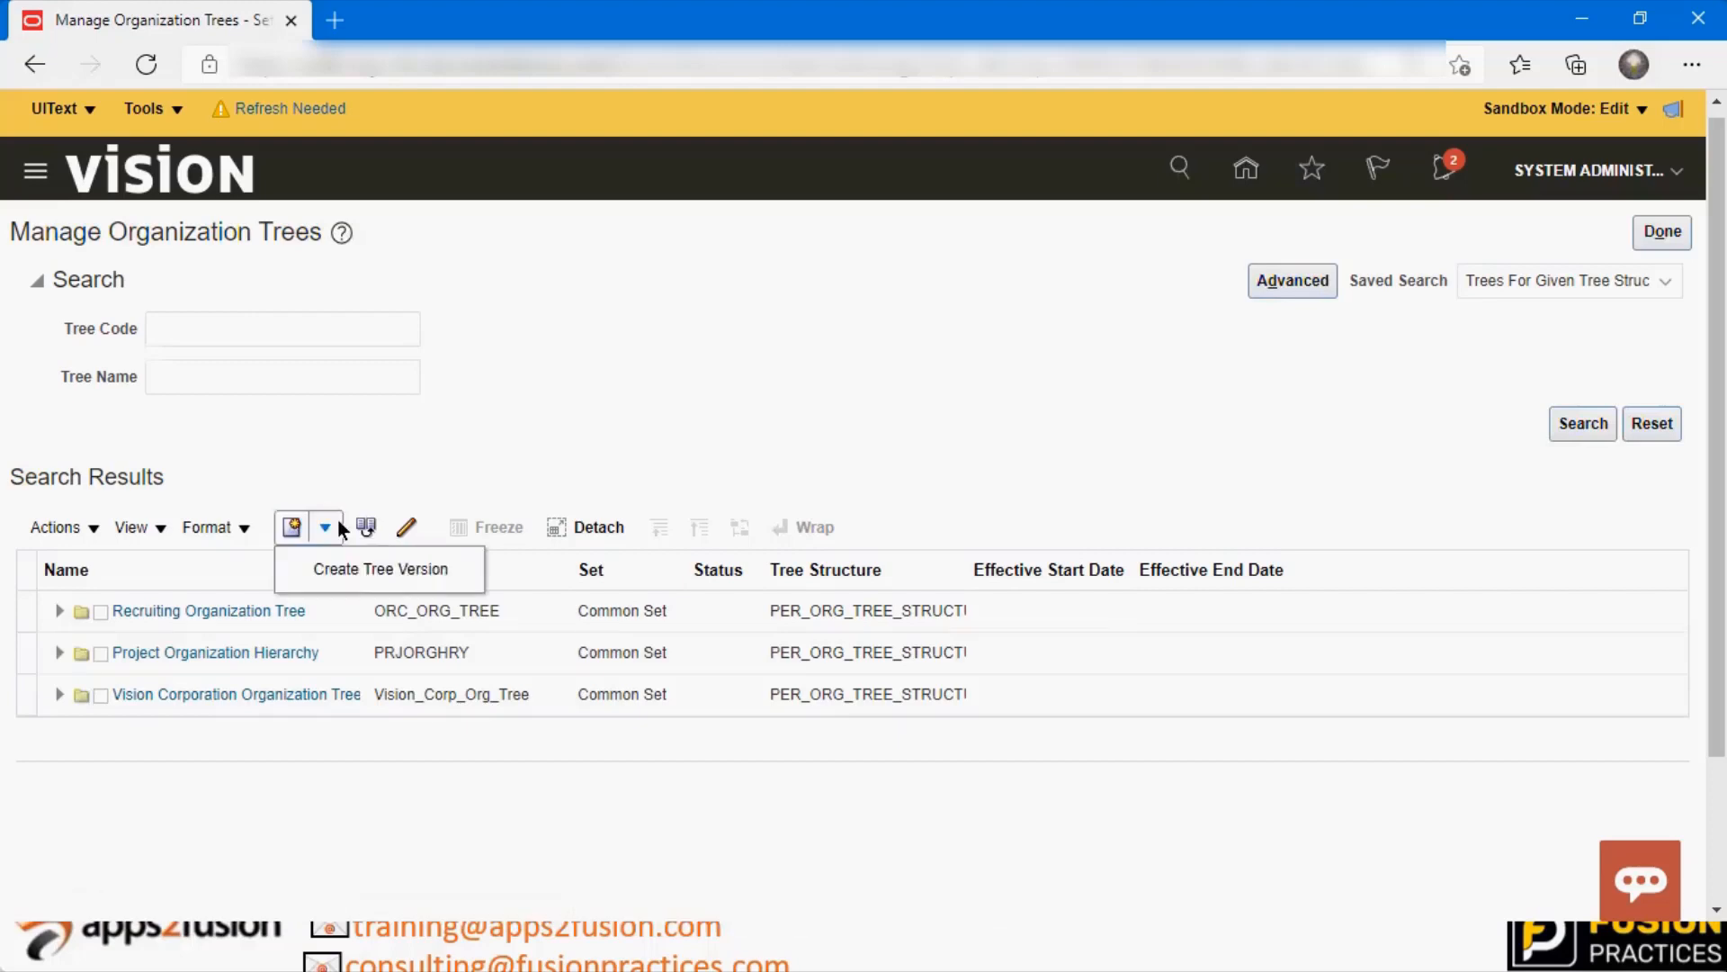
click(56, 528)
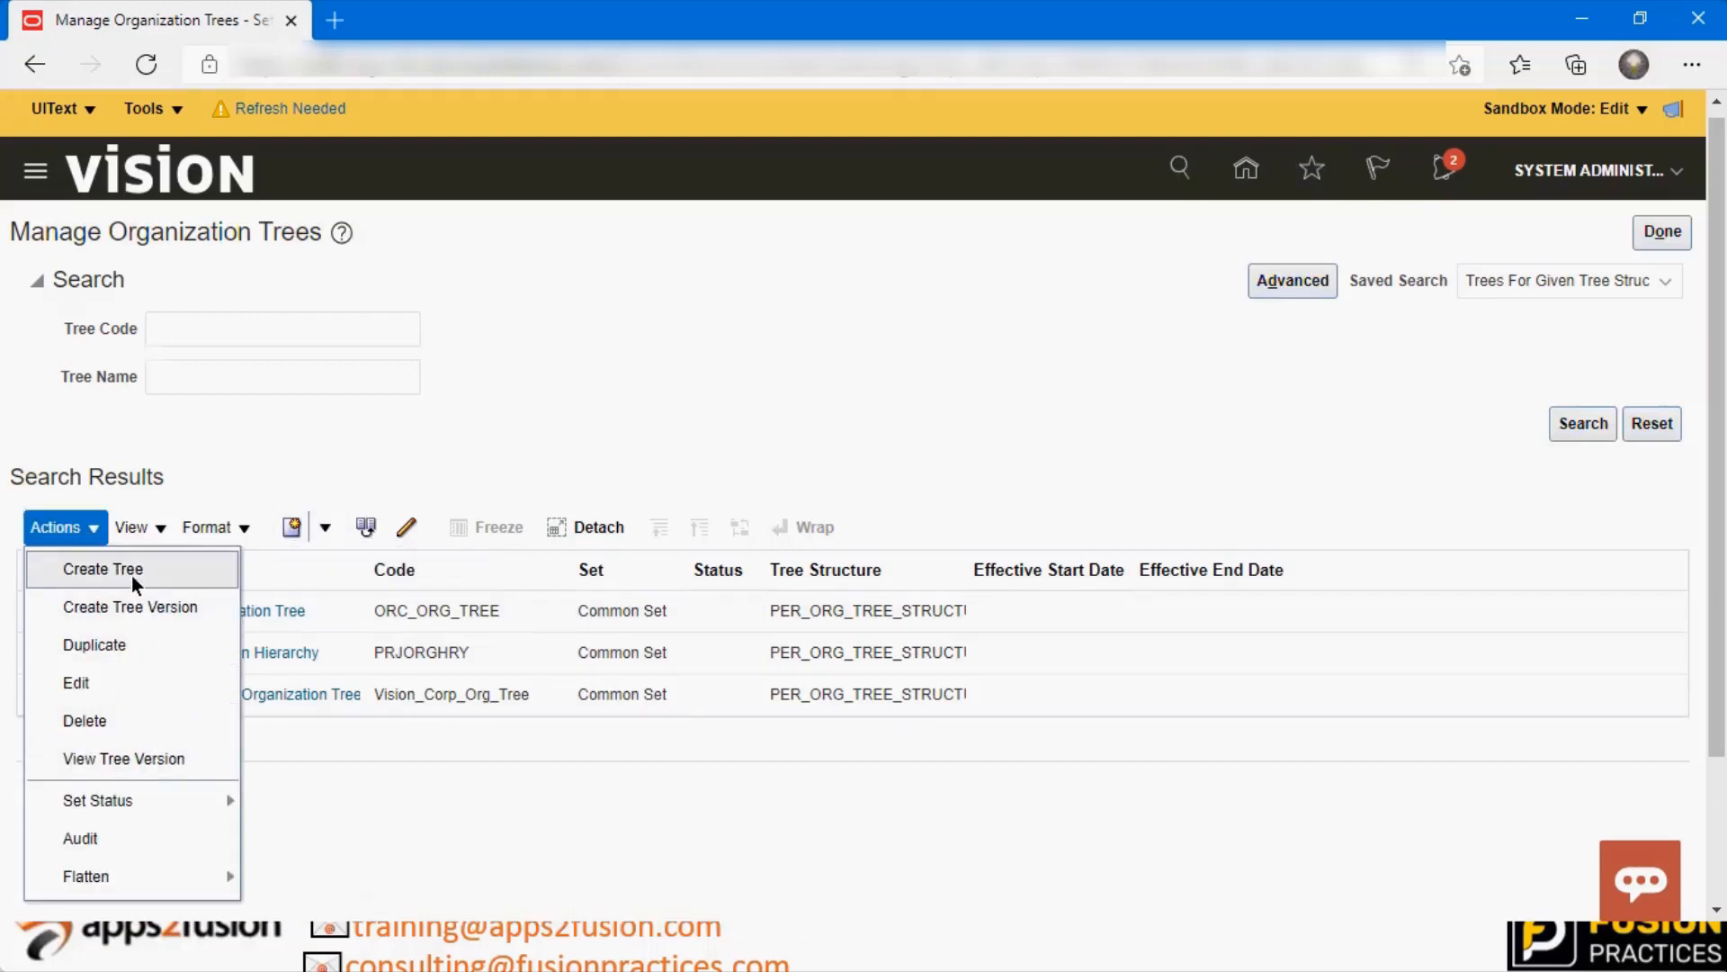
click(558, 421)
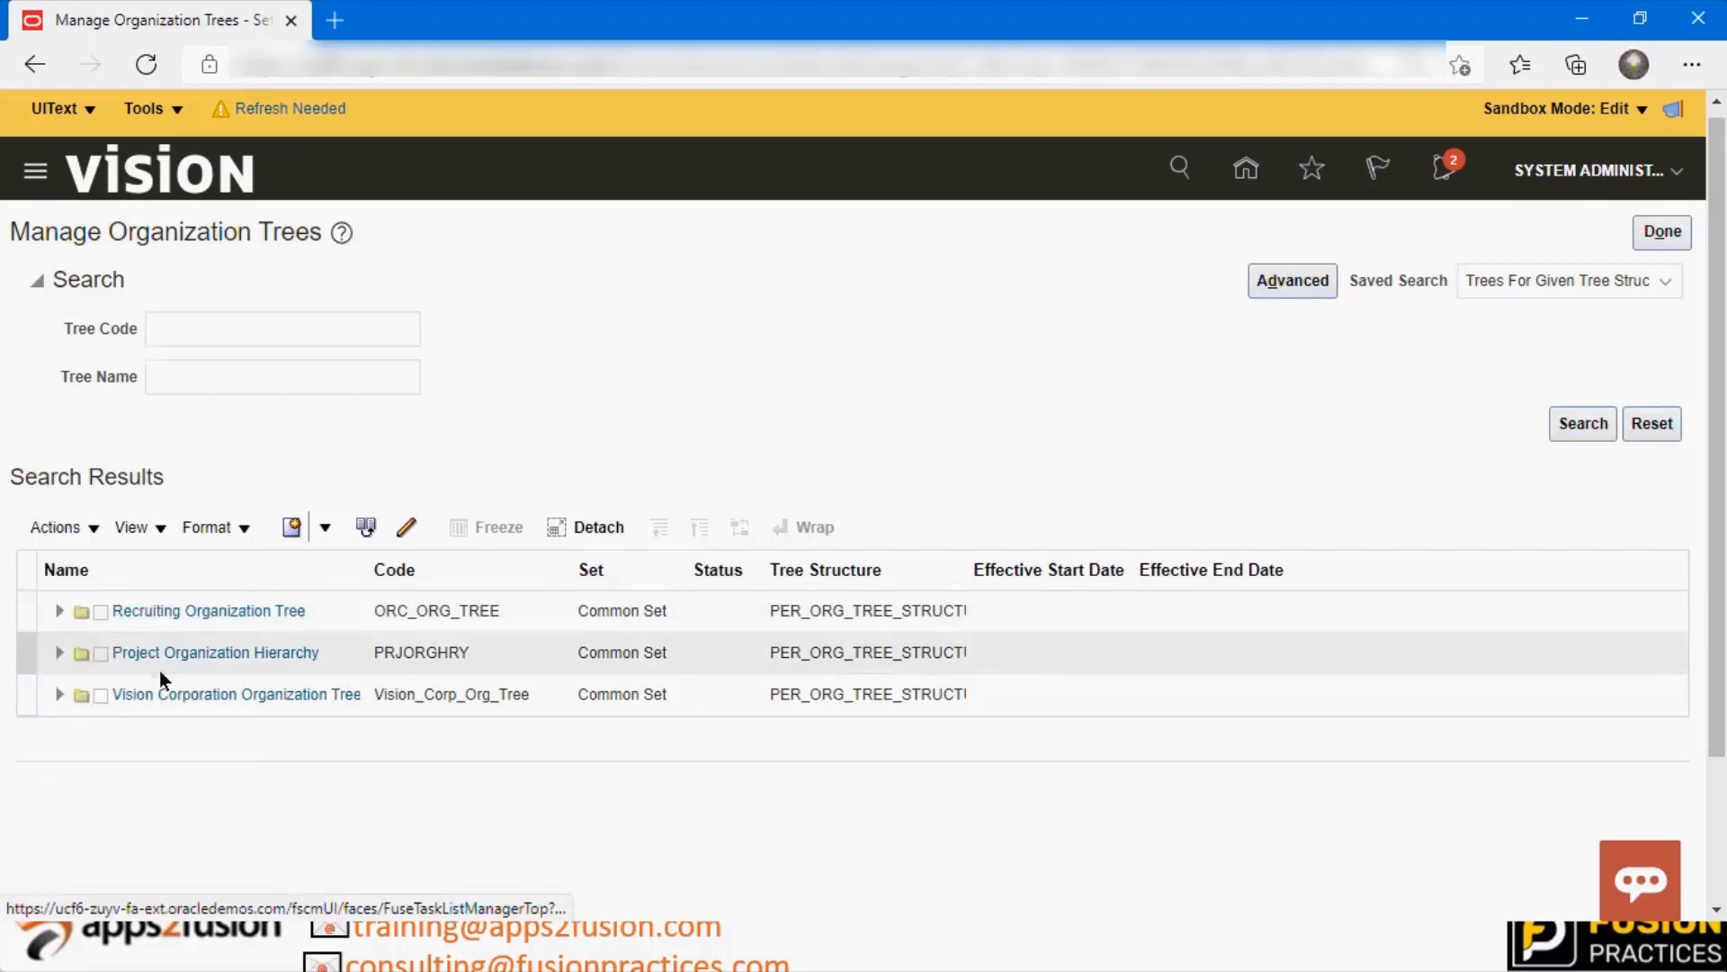
Expand the Project Organization Hierarchy tree and open its version Project Organization Hierarchy V1
click(191, 664)
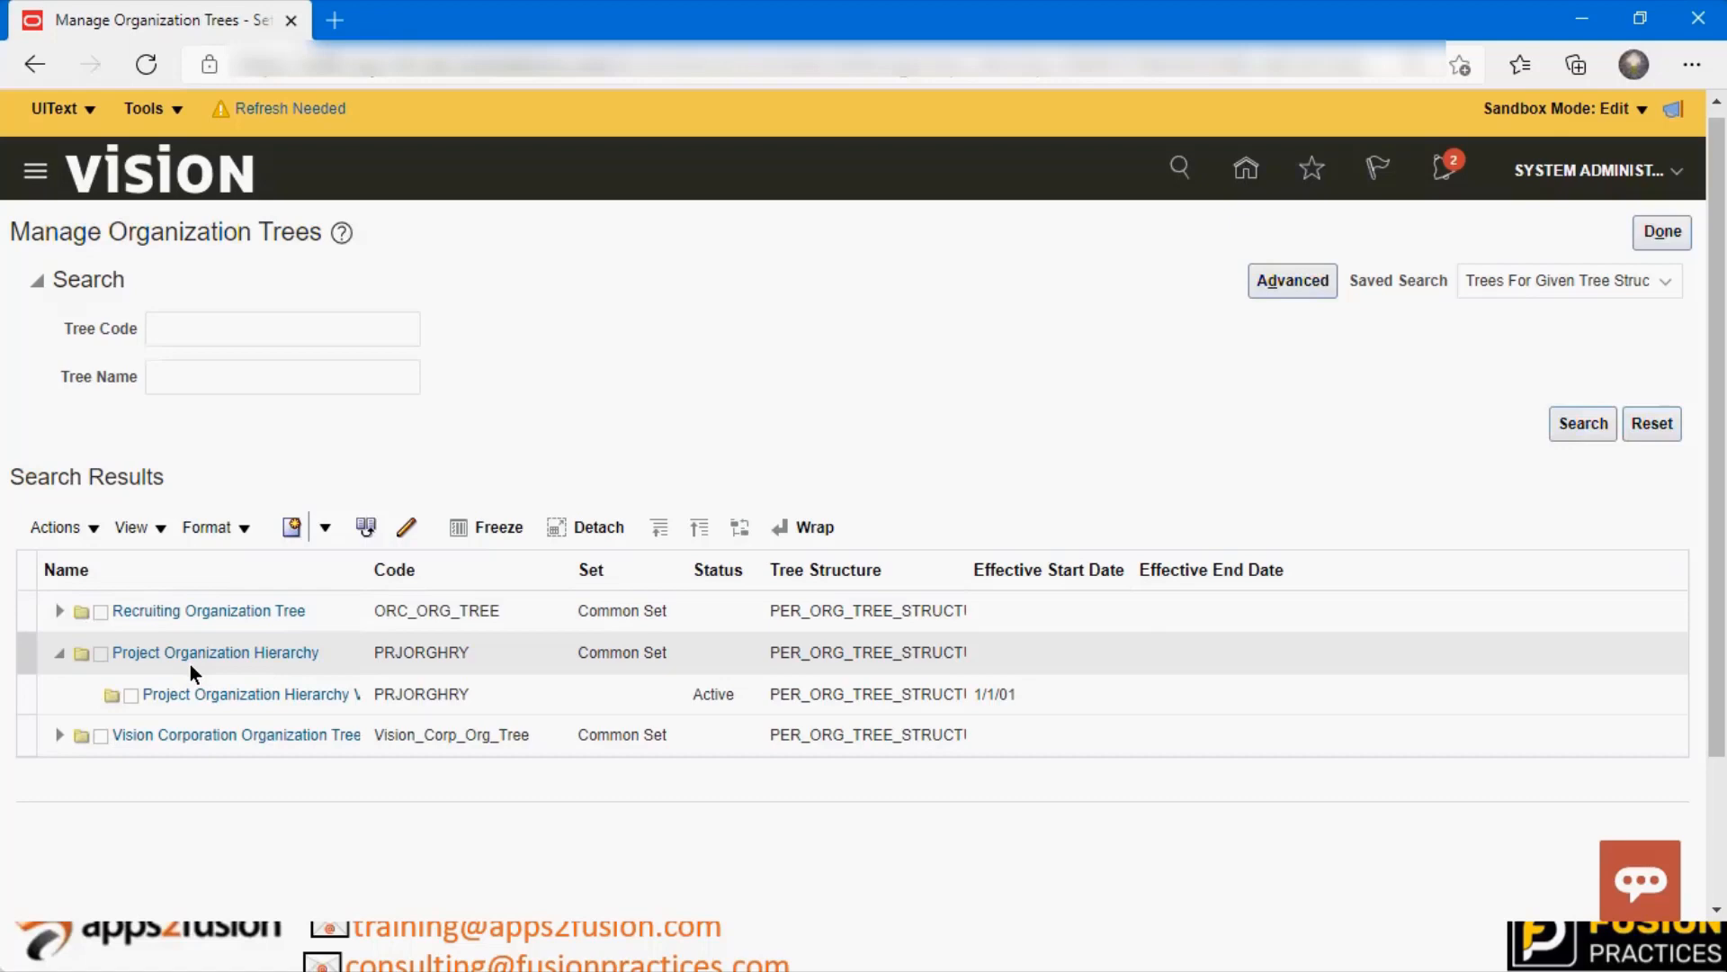
click(273, 692)
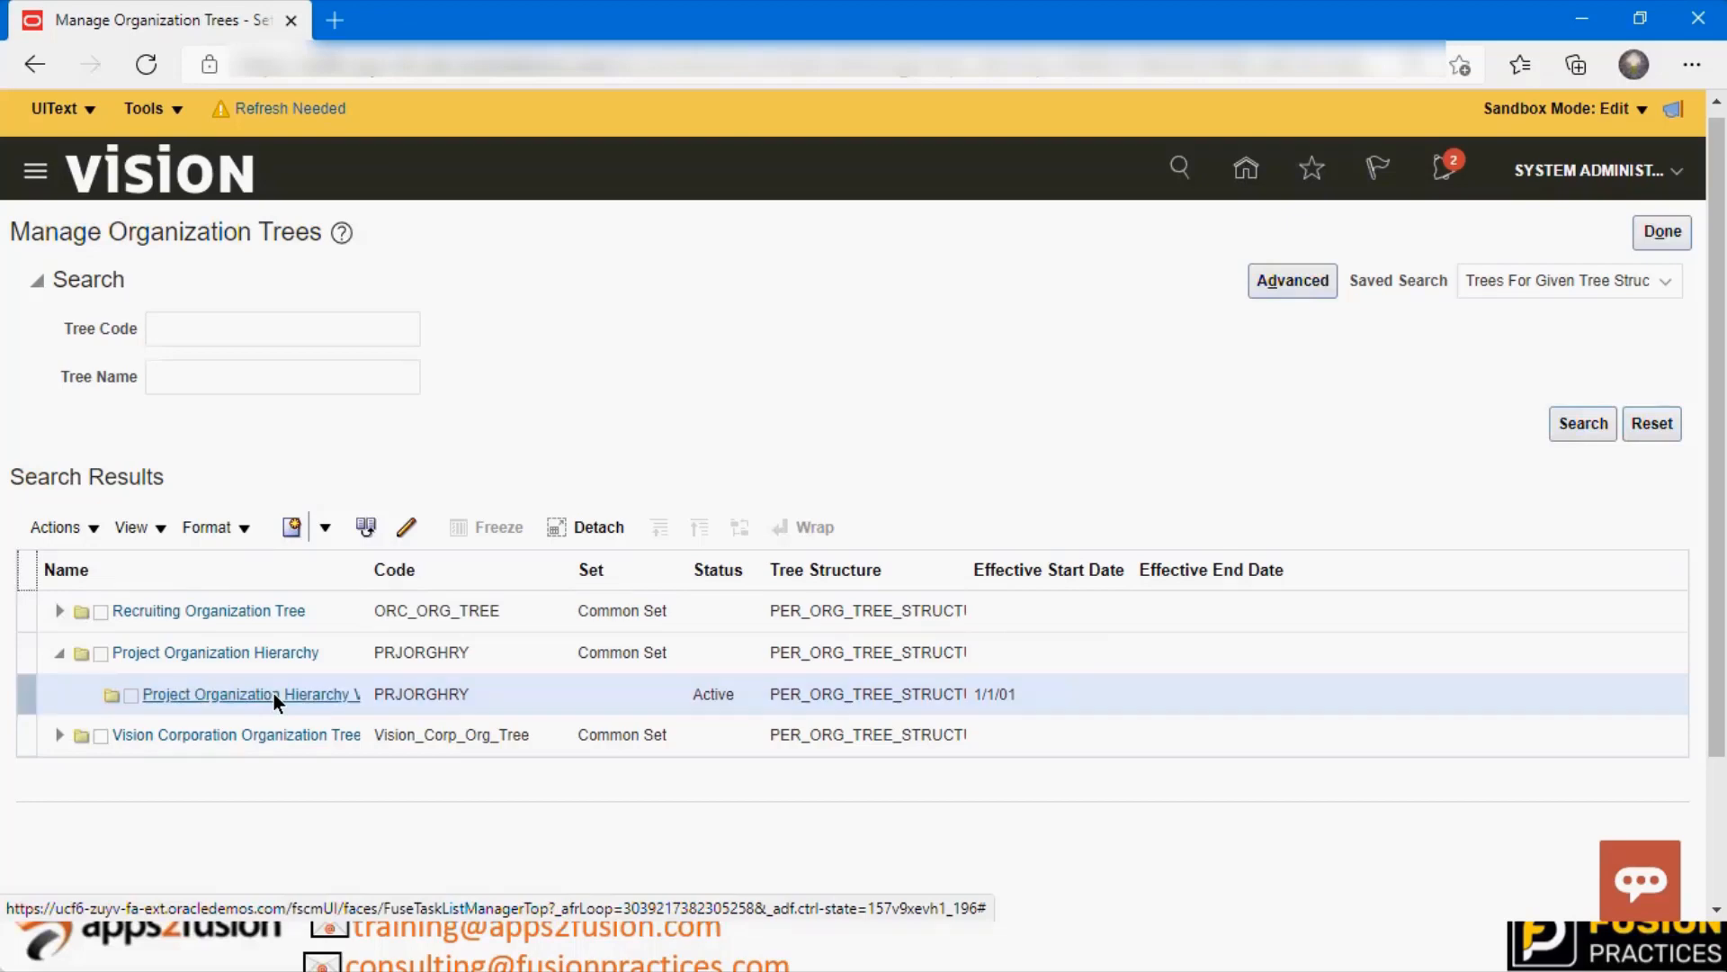
click(273, 692)
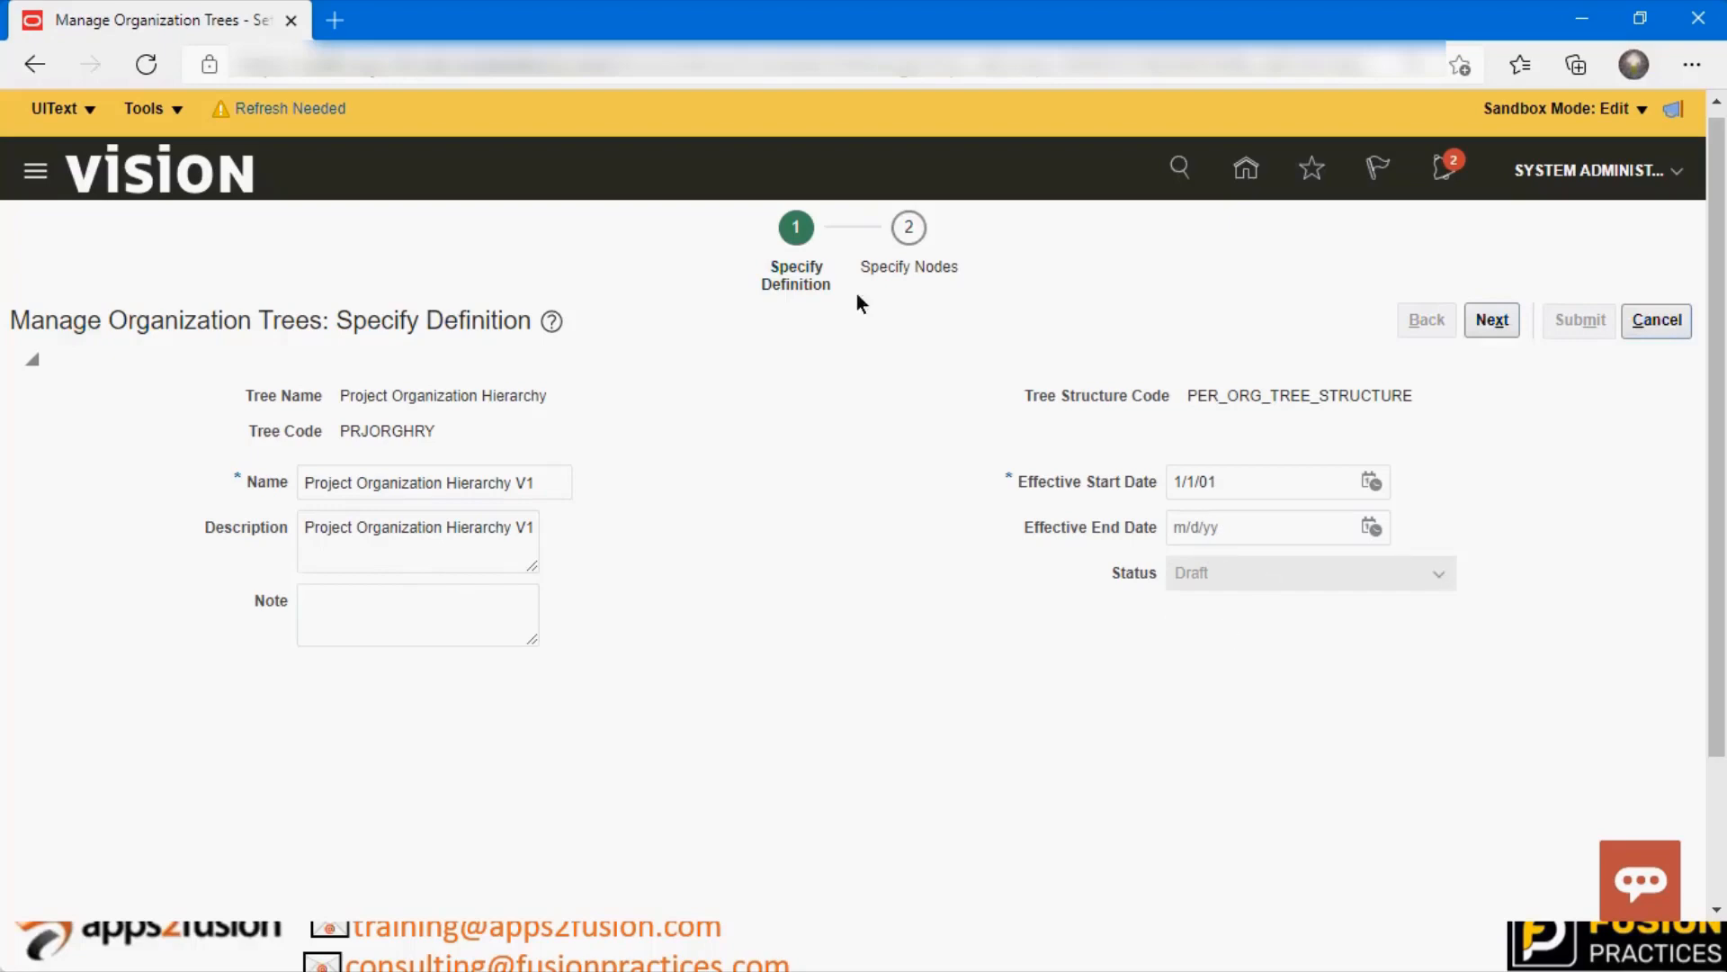
Examine the tree version's nodes by expanding Vision Corporation, Americas Divisional, US1 Business Unit and Consulting US
click(898, 263)
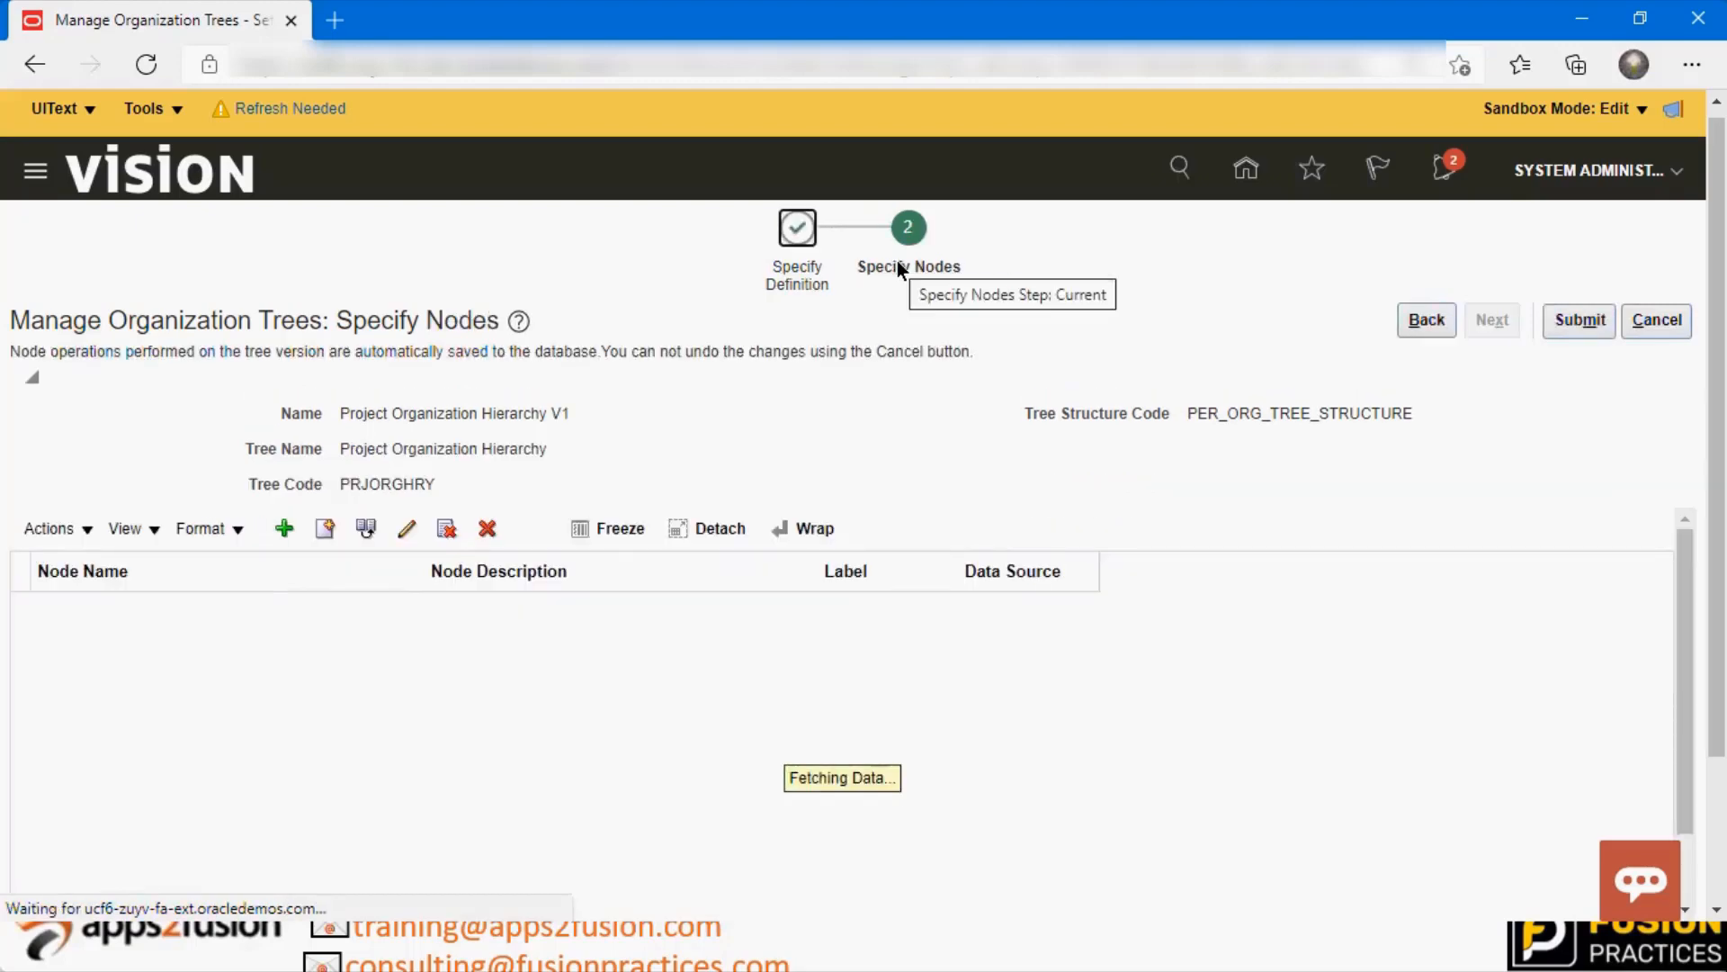
scroll(498, 526, down, 2)
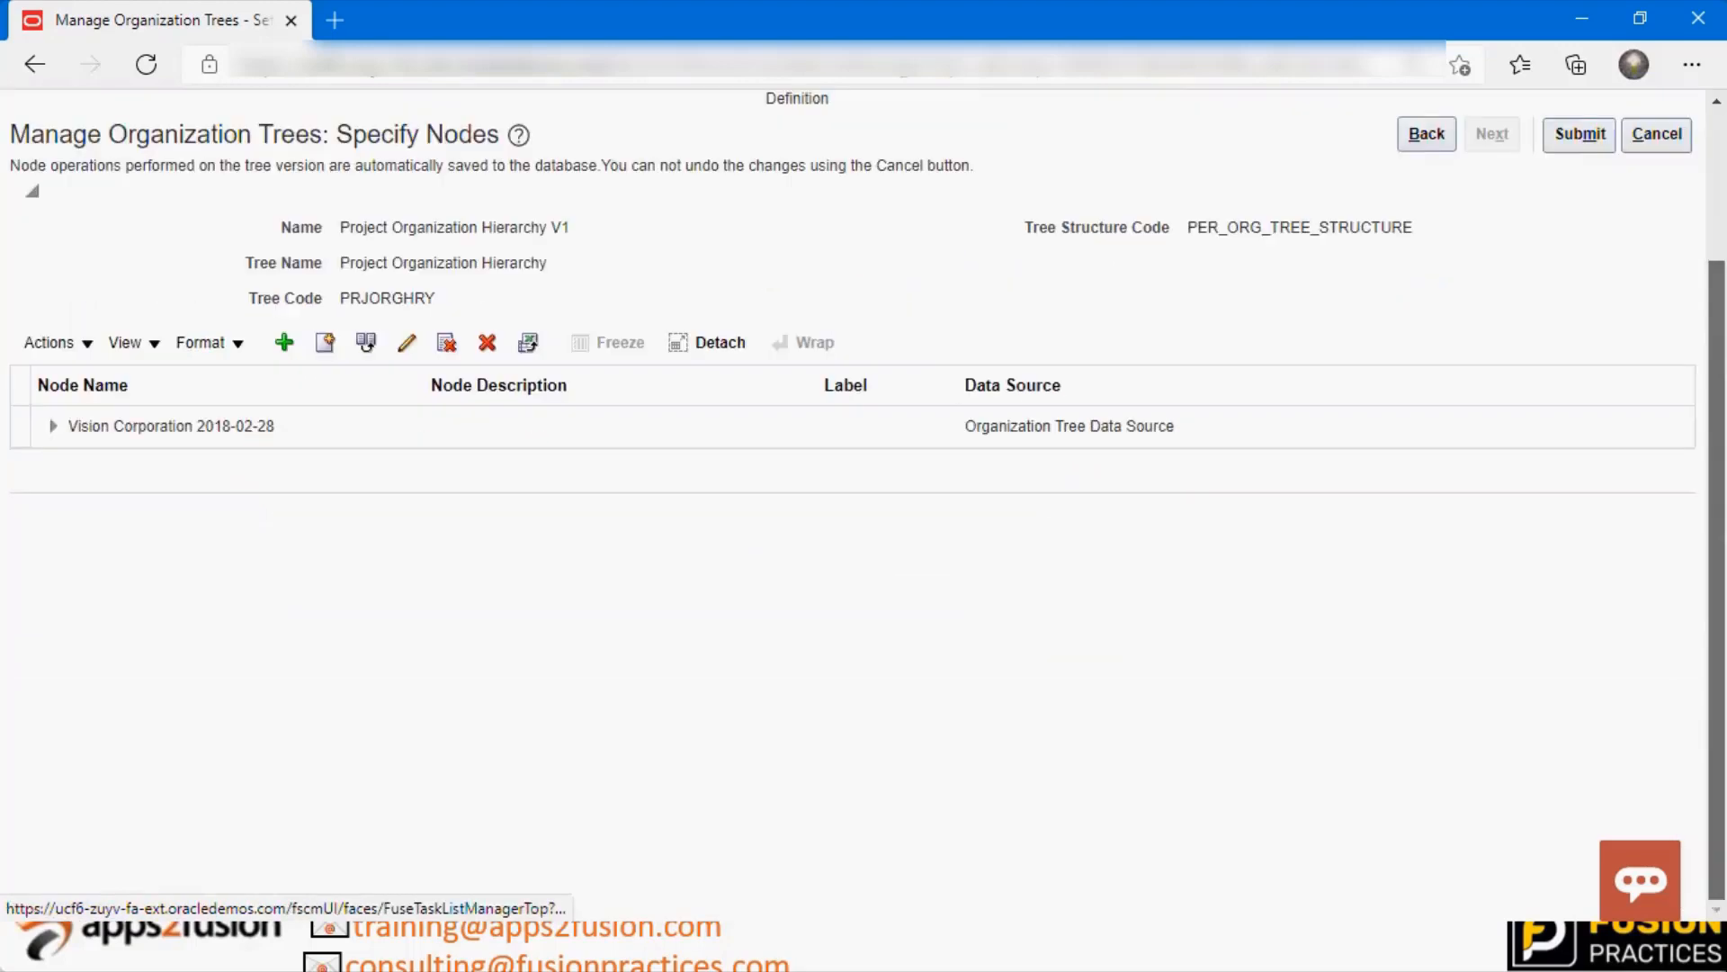
click(51, 427)
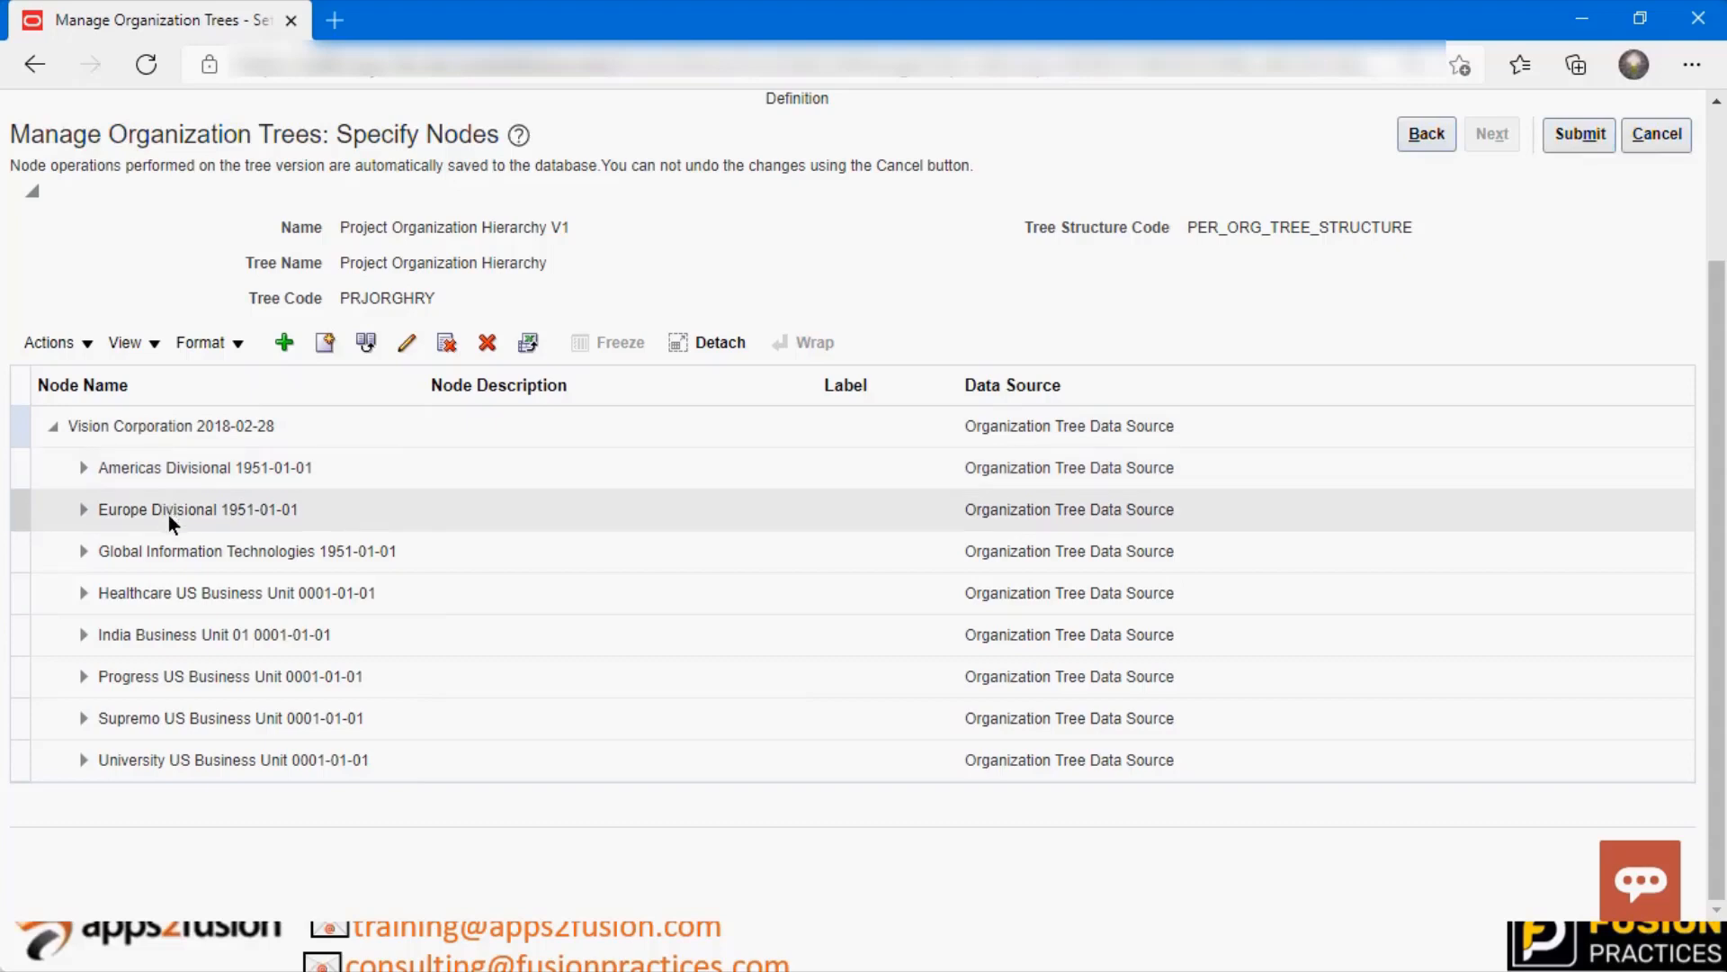
click(82, 468)
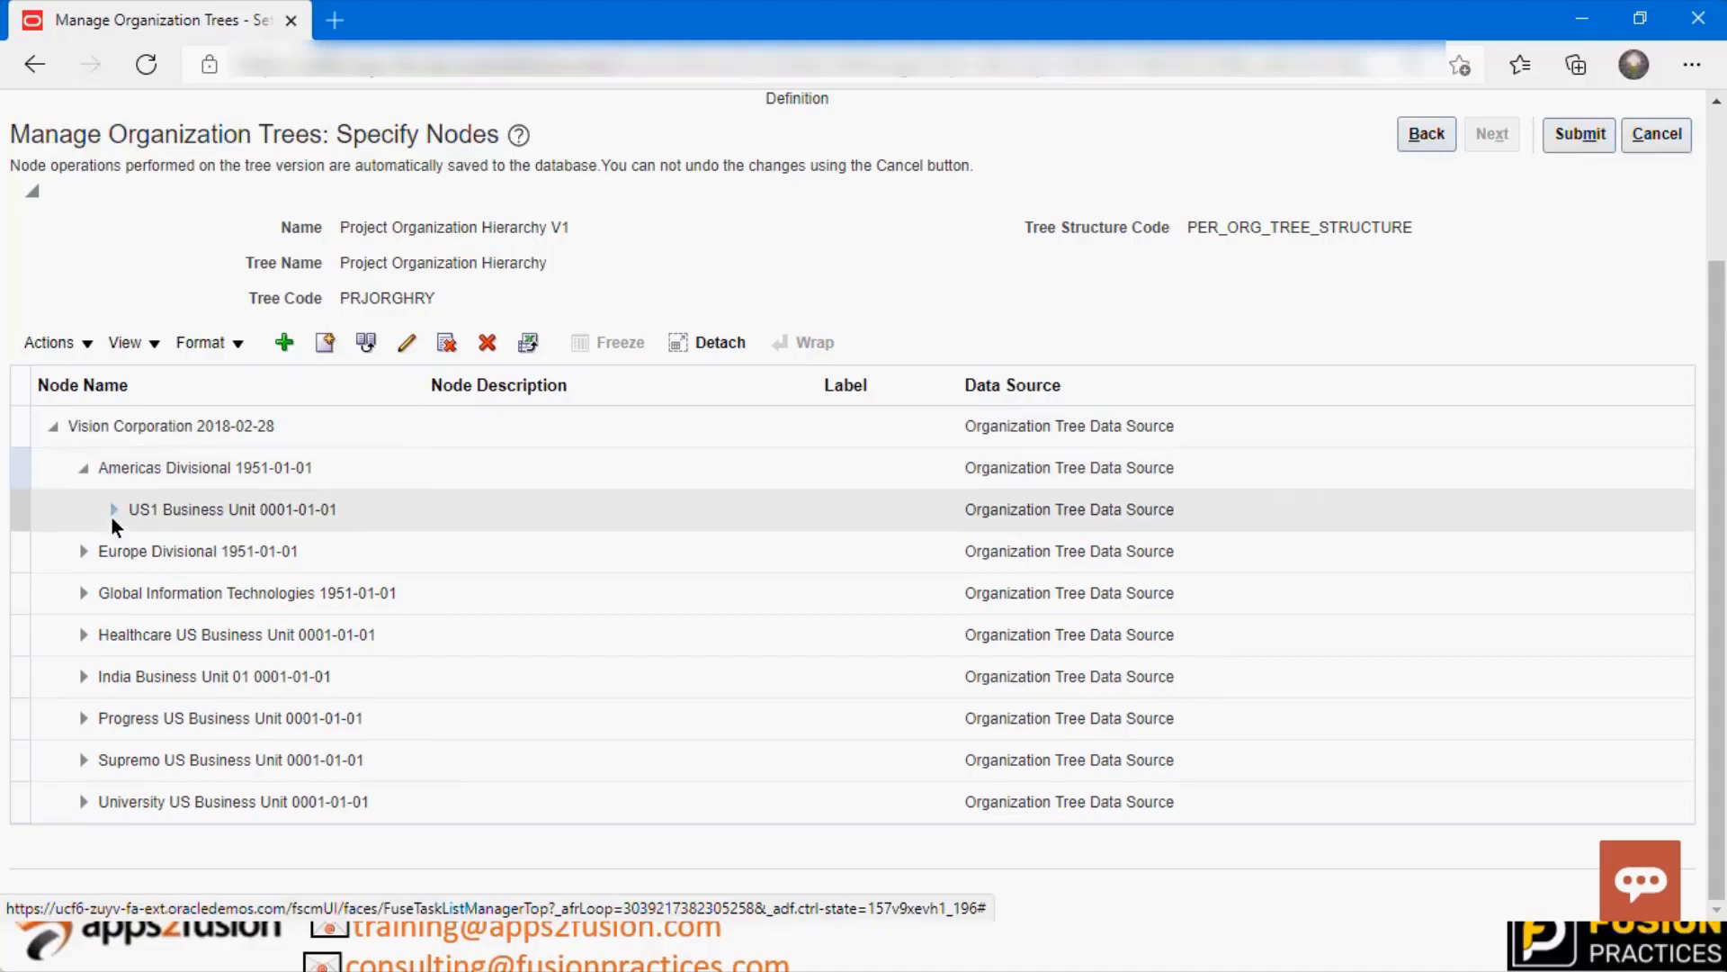
click(111, 511)
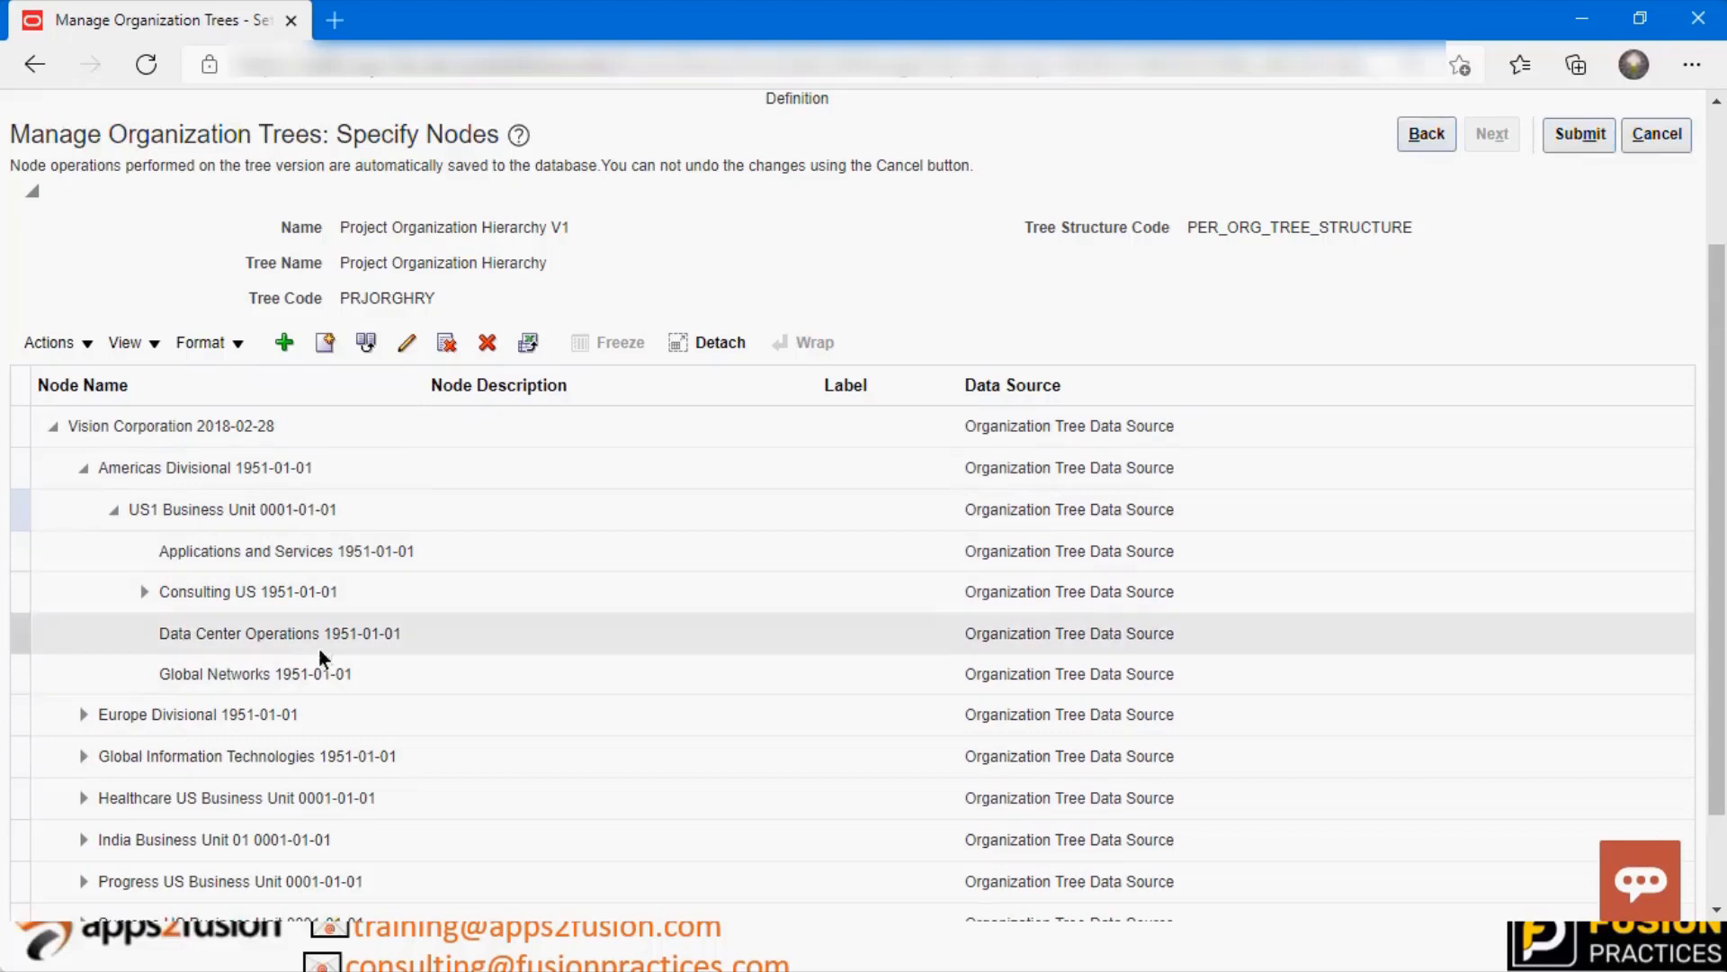
click(146, 592)
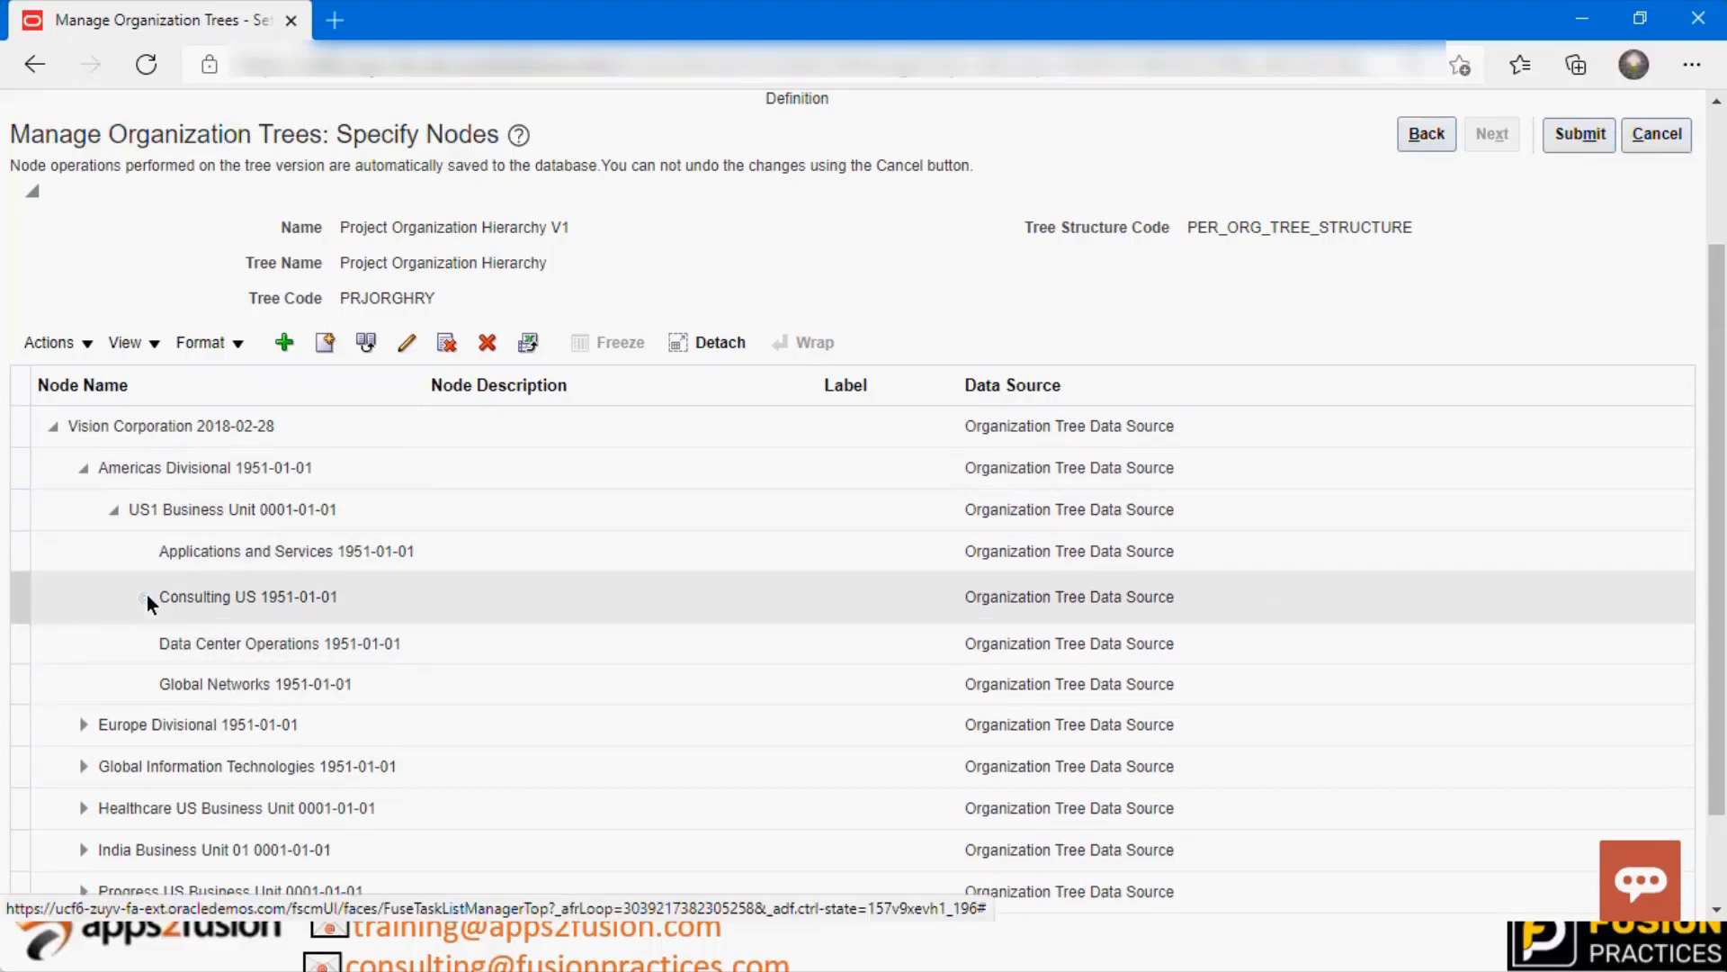